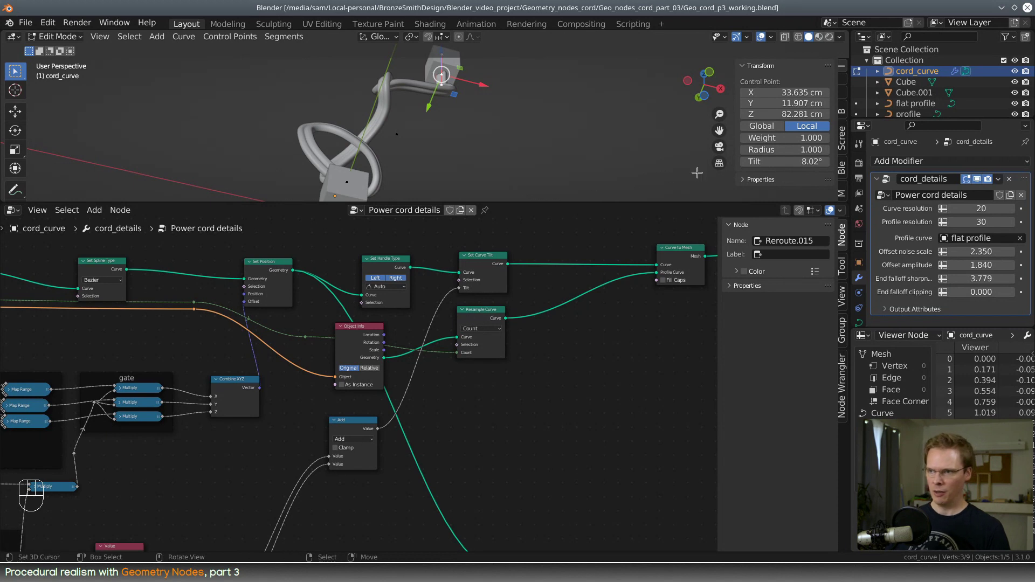
Step: Rearrange the layout by narrowing the node editor's sidebar, shrinking the spreadsheet and enlarging the 3D viewport
{"action": "left_click_drag", "start_coordinate": [690, 203], "coordinate": [691, 178]}
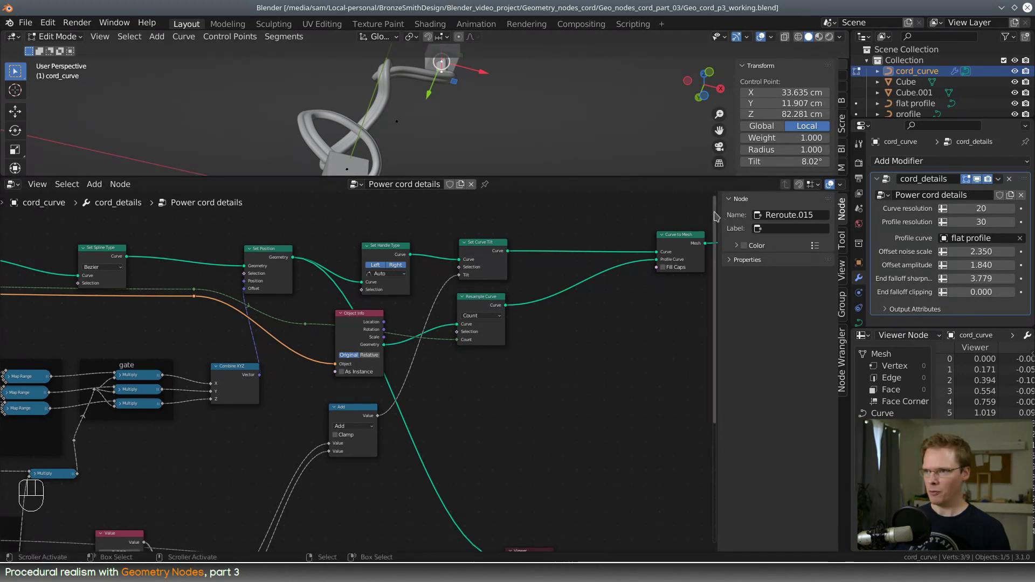
{"action": "left_click_drag", "start_coordinate": [714, 215], "coordinate": [751, 216]}
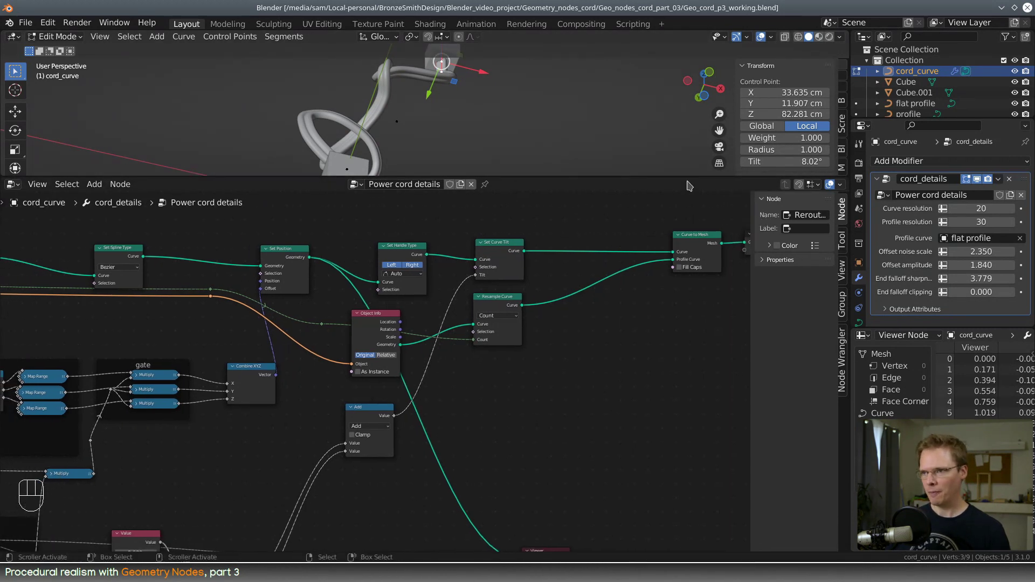
{"action": "scroll", "coordinate": [608, 322], "scroll_direction": "down", "scroll_amount": 1}
{"action": "middle_click_drag", "start_coordinate": [347, 382], "coordinate": [468, 350]}
{"action": "left_click_drag", "start_coordinate": [562, 176], "coordinate": [562, 195]}
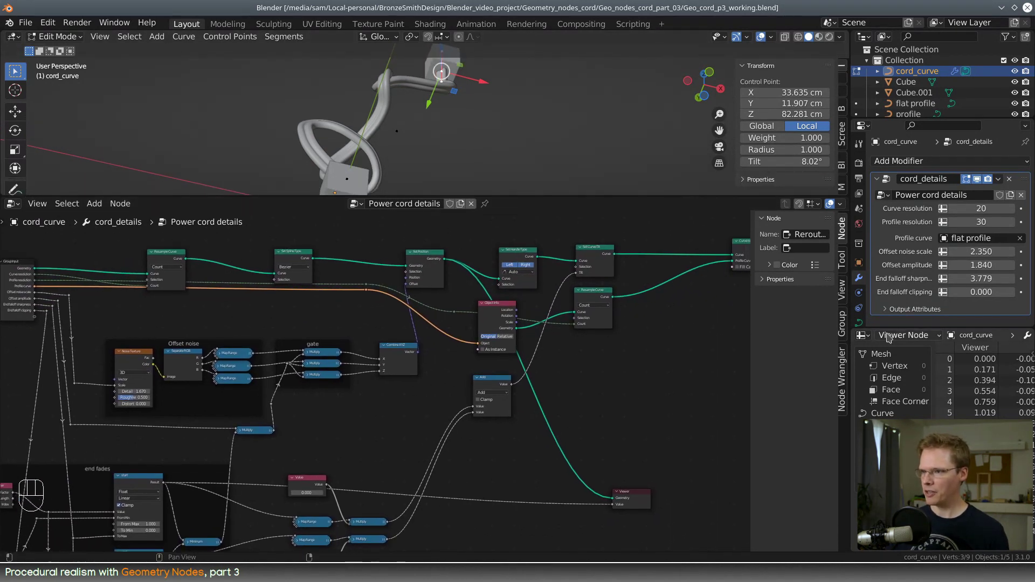
{"action": "left_click_drag", "start_coordinate": [887, 328], "coordinate": [881, 443]}
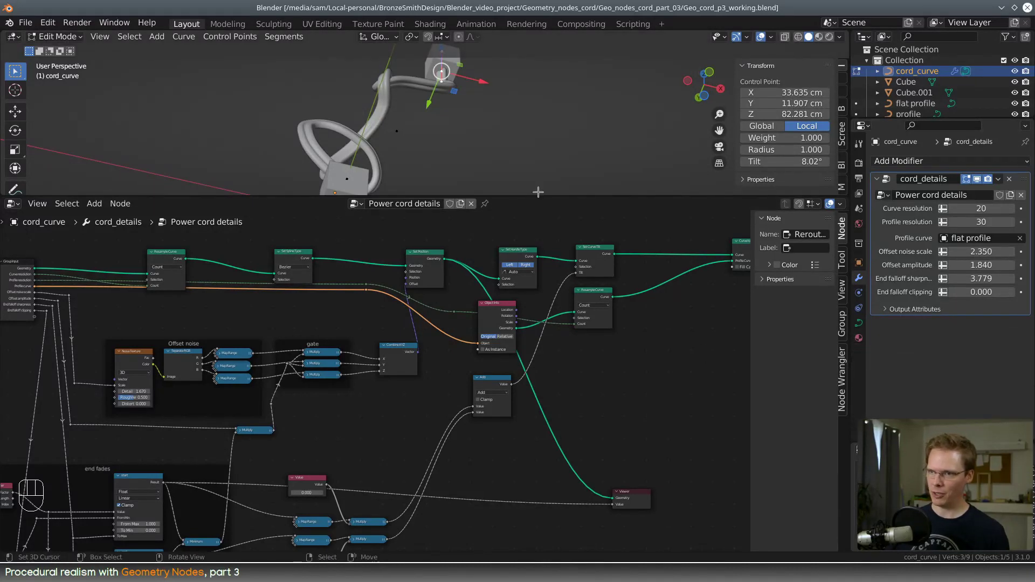
{"action": "left_click_drag", "start_coordinate": [539, 193], "coordinate": [539, 259]}
Step: Move the cord curve's end control point at the lower cube to about X -0.33, Y -15.16, Z -10.73 cm
{"action": "middle_click_drag", "start_coordinate": [453, 226], "coordinate": [424, 190]}
{"action": "scroll", "coordinate": [422, 215], "scroll_direction": "up", "scroll_amount": 4}
{"action": "right_click", "coordinate": [309, 232]}
{"action": "mouse_move", "coordinate": [397, 182]}
{"action": "left_mouse_down"}
{"action": "mouse_move", "coordinate": [413, 183]}
{"action": "mouse_move", "coordinate": [394, 187]}
{"action": "left_mouse_up"}
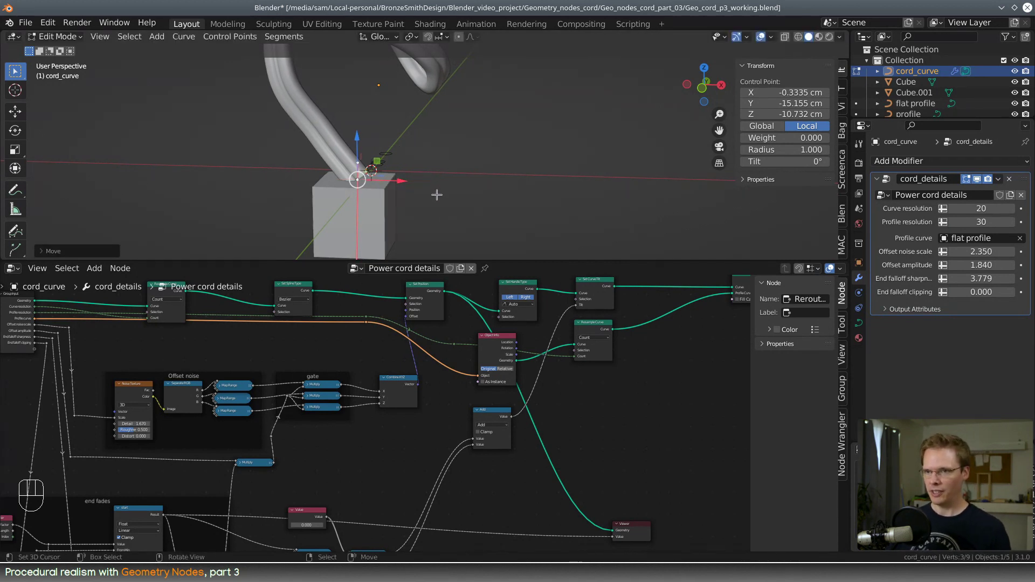
Step: Examine how the offset noise, gate and end fades nodes connect to the tilt section of the Power cord details tree
{"action": "mouse_move", "coordinate": [437, 194]}
{"action": "middle_mouse_down"}
{"action": "mouse_move", "coordinate": [453, 194]}
{"action": "mouse_move", "coordinate": [445, 208]}
{"action": "middle_mouse_up"}
{"action": "scroll", "coordinate": [375, 399], "scroll_direction": "up", "scroll_amount": 3}
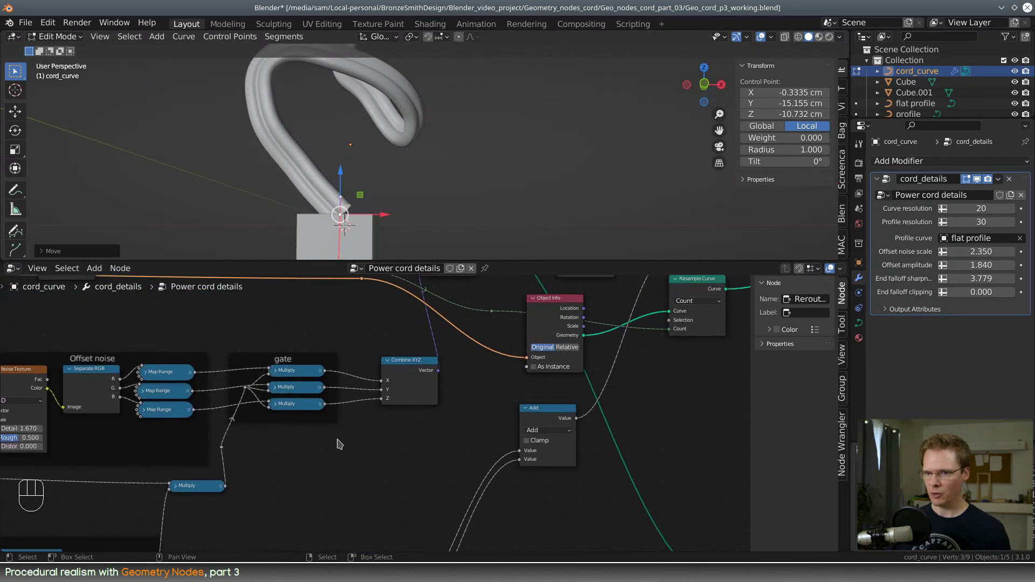
{"action": "middle_click_drag", "start_coordinate": [339, 443], "coordinate": [590, 277]}
{"action": "scroll", "coordinate": [287, 453], "scroll_direction": "down", "scroll_amount": 2}
{"action": "scroll", "coordinate": [390, 382], "scroll_direction": "up", "scroll_amount": 6}
{"action": "middle_click_drag", "start_coordinate": [353, 363], "coordinate": [457, 367]}
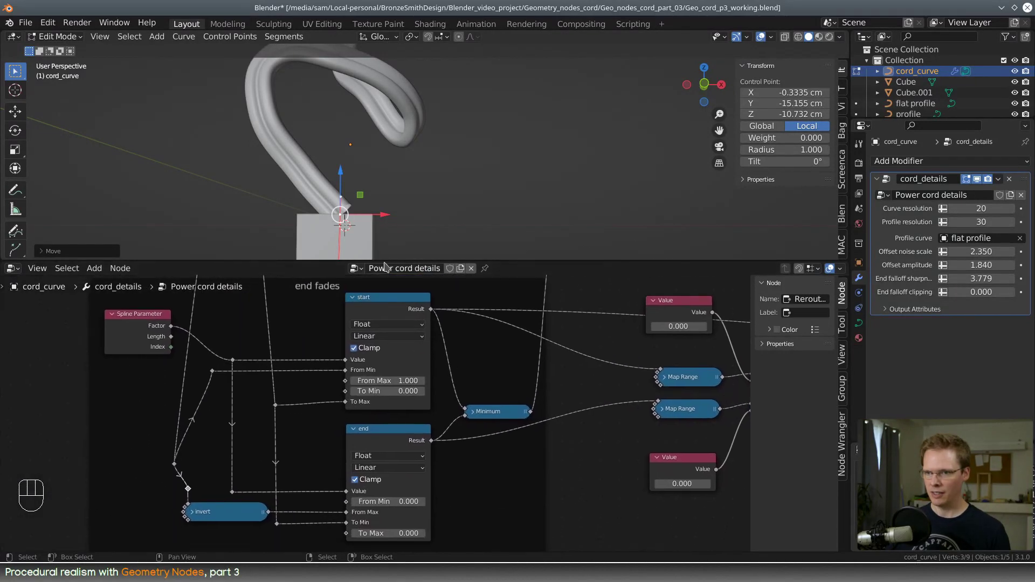
{"action": "left_click_drag", "start_coordinate": [385, 260], "coordinate": [386, 187]}
{"action": "scroll", "coordinate": [446, 306], "scroll_direction": "down", "scroll_amount": 1}
{"action": "middle_click_drag", "start_coordinate": [504, 350], "coordinate": [435, 326]}
{"action": "left_click_drag", "start_coordinate": [889, 442], "coordinate": [890, 404]}
{"action": "scroll", "coordinate": [608, 243], "scroll_direction": "down", "scroll_amount": 4}
{"action": "middle_click_drag", "start_coordinate": [623, 247], "coordinate": [341, 420]}
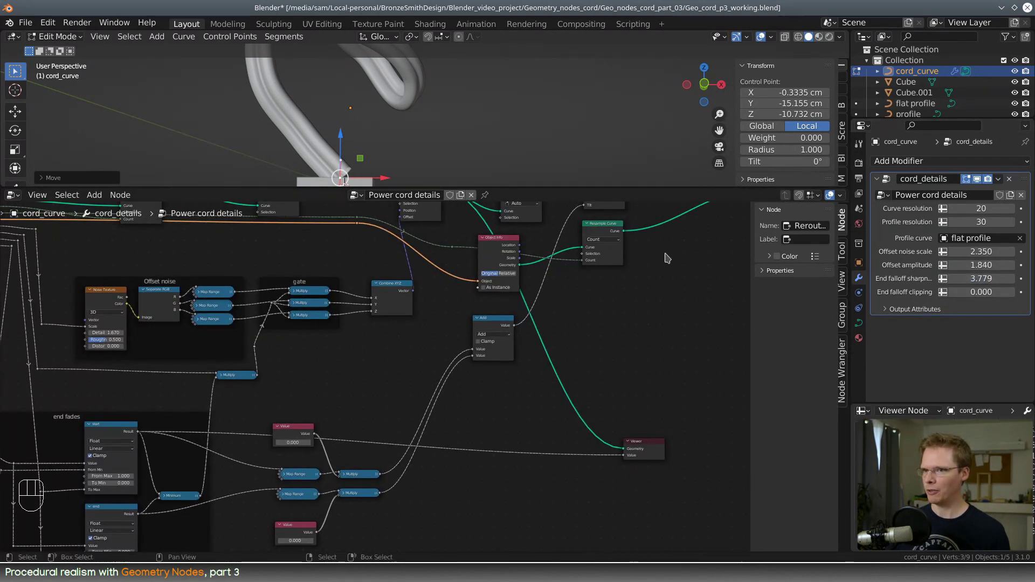
Step: Enlarge the 3D viewport and set the cord modifier's End falloff sharpness to 3.429
{"action": "left_click_drag", "start_coordinate": [600, 183], "coordinate": [600, 303]}
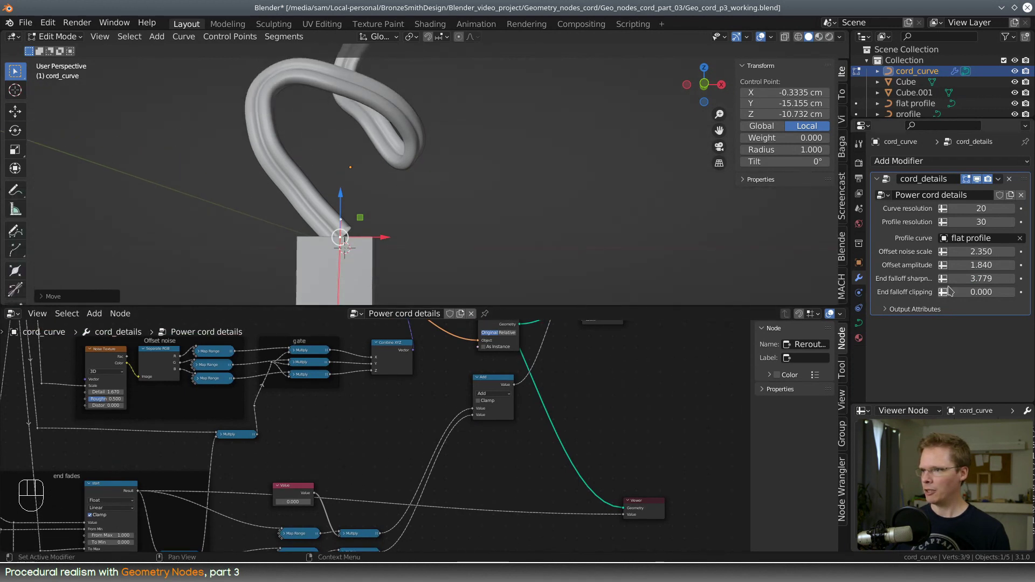
{"action": "mouse_move", "coordinate": [981, 278]}
{"action": "left_mouse_down"}
{"action": "mouse_move", "coordinate": [946, 278]}
{"action": "mouse_move", "coordinate": [984, 278]}
{"action": "left_mouse_up"}
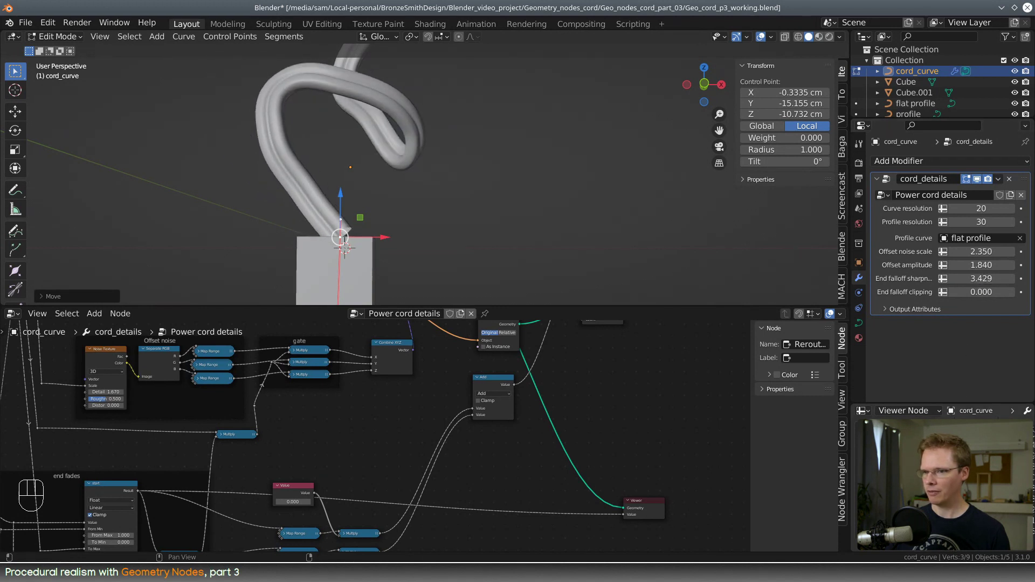
Step: Connect the Minimum node's output in the end fades section to the Viewer node's Value input
{"action": "middle_click_drag", "start_coordinate": [167, 516], "coordinate": [286, 420]}
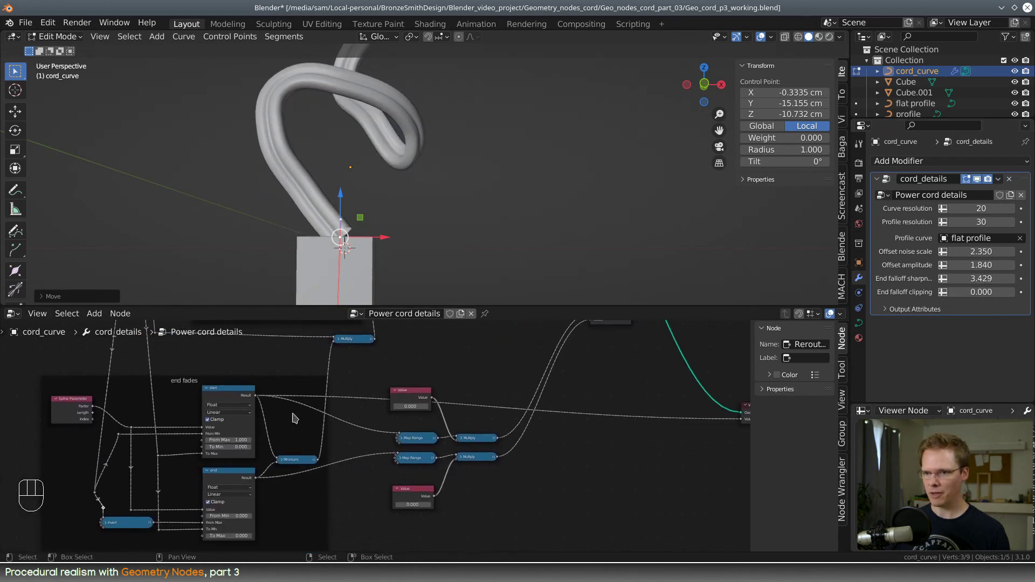
{"action": "middle_click_drag", "start_coordinate": [529, 461], "coordinate": [426, 450]}
{"action": "middle_click_drag", "start_coordinate": [368, 392], "coordinate": [376, 406]}
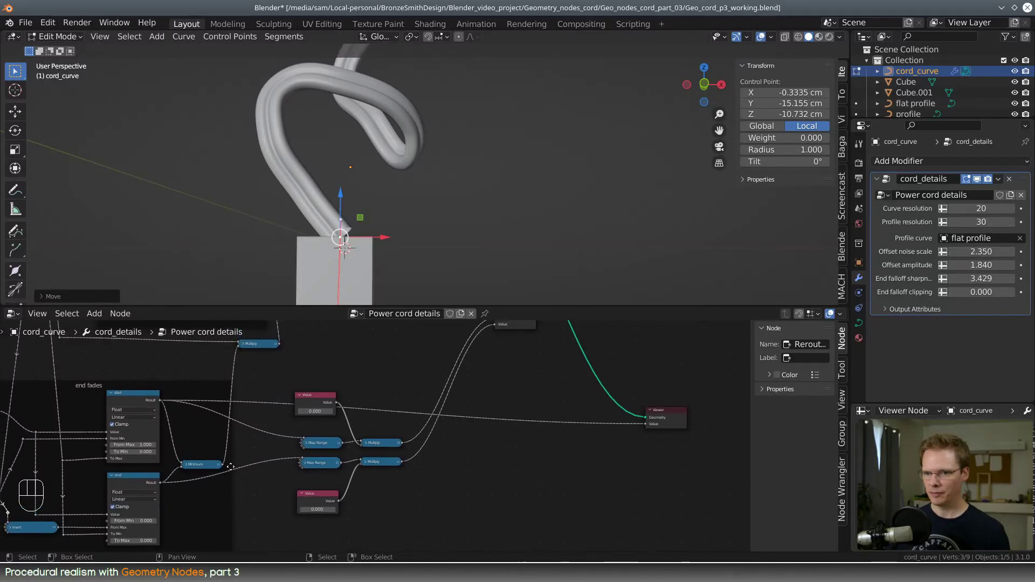
{"action": "left_click", "coordinate": [224, 471]}
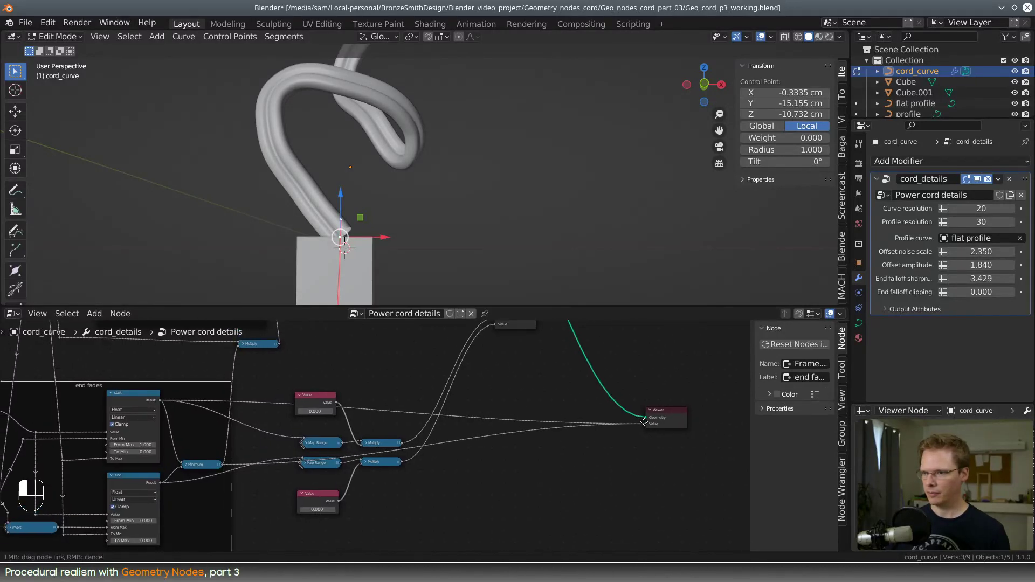
{"action": "middle_click_drag", "start_coordinate": [540, 411], "coordinate": [486, 441]}
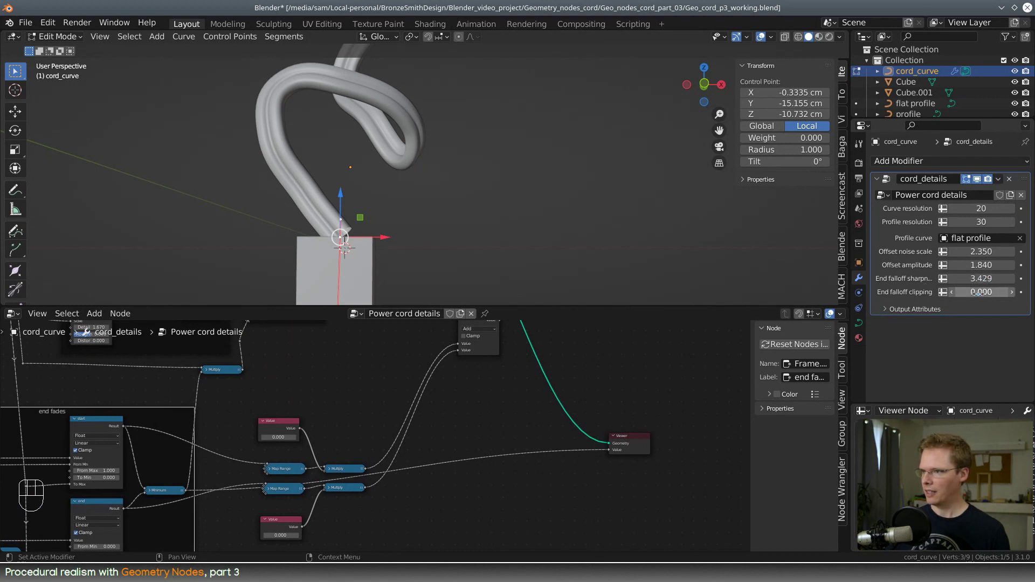
Step: Set the cord modifier's End falloff clipping to 0.230
{"action": "left_click_drag", "start_coordinate": [981, 291], "coordinate": [984, 292]}
{"action": "scroll", "coordinate": [570, 185], "scroll_direction": "down", "scroll_amount": 4}
{"action": "middle_click_drag", "start_coordinate": [571, 185], "coordinate": [560, 163]}
{"action": "left_click_drag", "start_coordinate": [981, 291], "coordinate": [985, 292]}
{"action": "scroll", "coordinate": [539, 426], "scroll_direction": "down", "scroll_amount": 6}
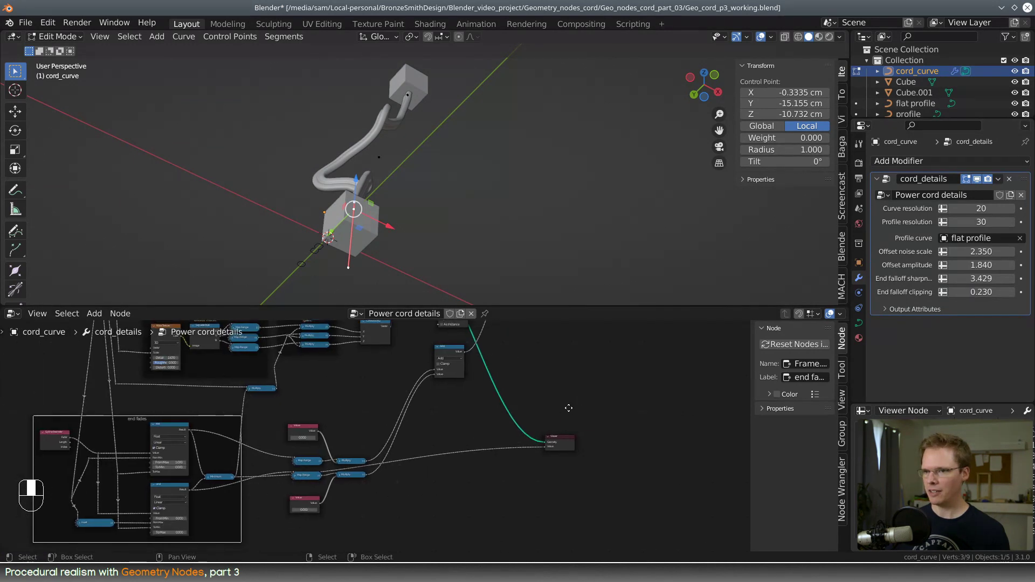
Step: Set End falloff sharpness to 3.559 while viewing the cord's end at the lower cube
{"action": "scroll", "coordinate": [547, 425], "scroll_direction": "up", "scroll_amount": 3}
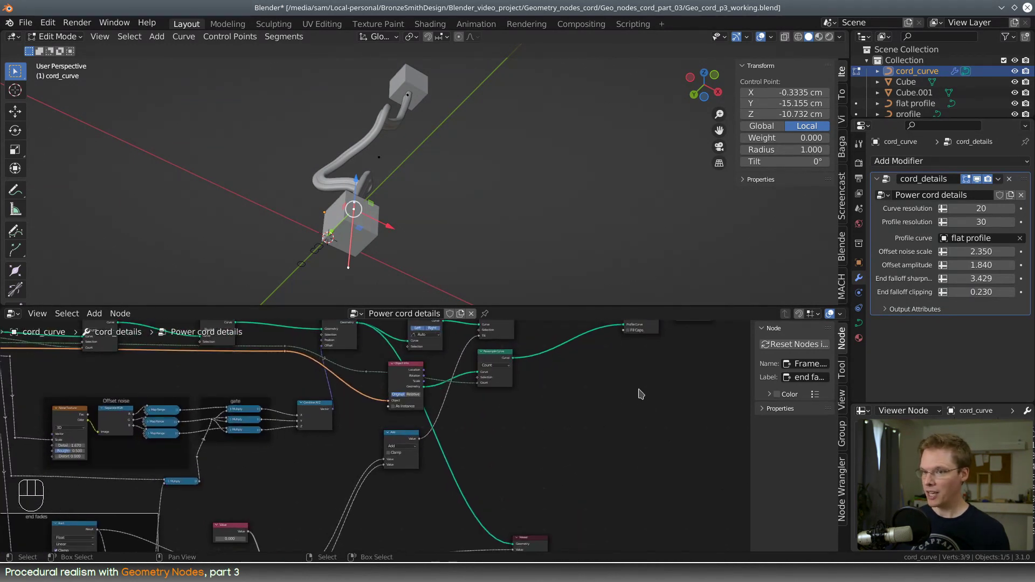
{"action": "middle_click_drag", "start_coordinate": [497, 253], "coordinate": [572, 106]}
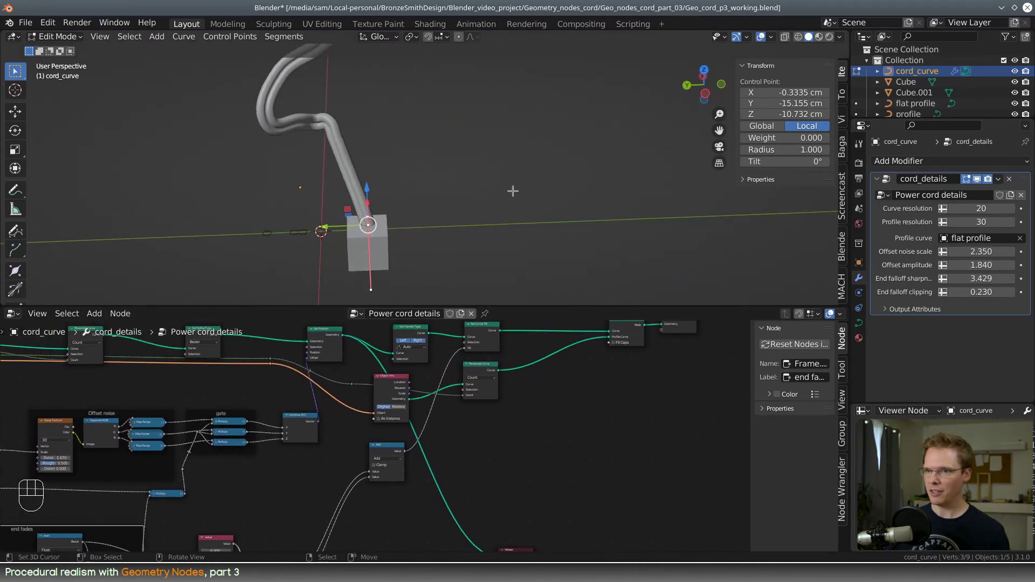
{"action": "scroll", "coordinate": [513, 191], "scroll_direction": "up", "scroll_amount": 4}
{"action": "middle_click_drag", "start_coordinate": [451, 281], "coordinate": [474, 228], "text": "shift"}
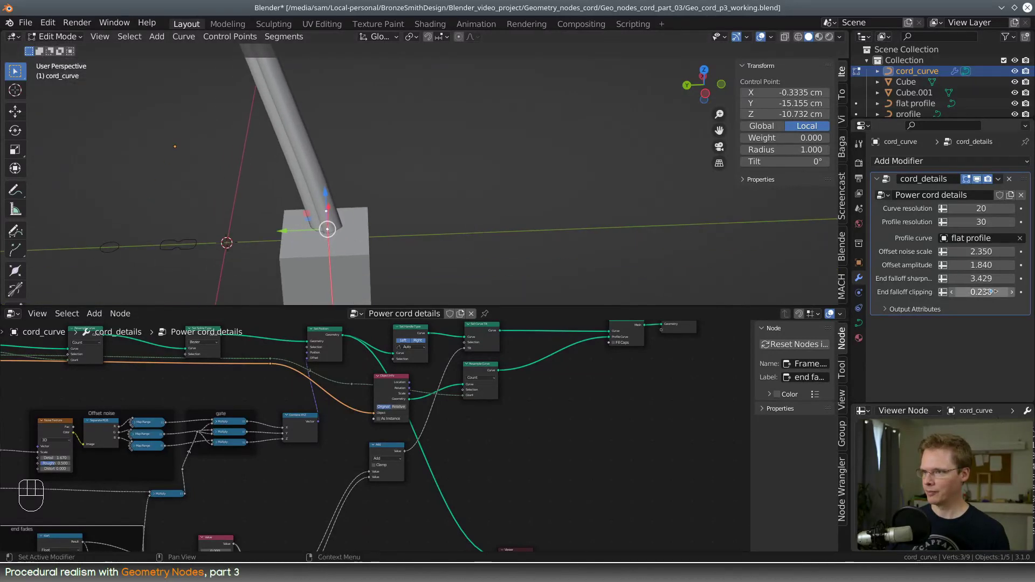
{"action": "left_click_drag", "start_coordinate": [973, 278], "coordinate": [973, 278]}
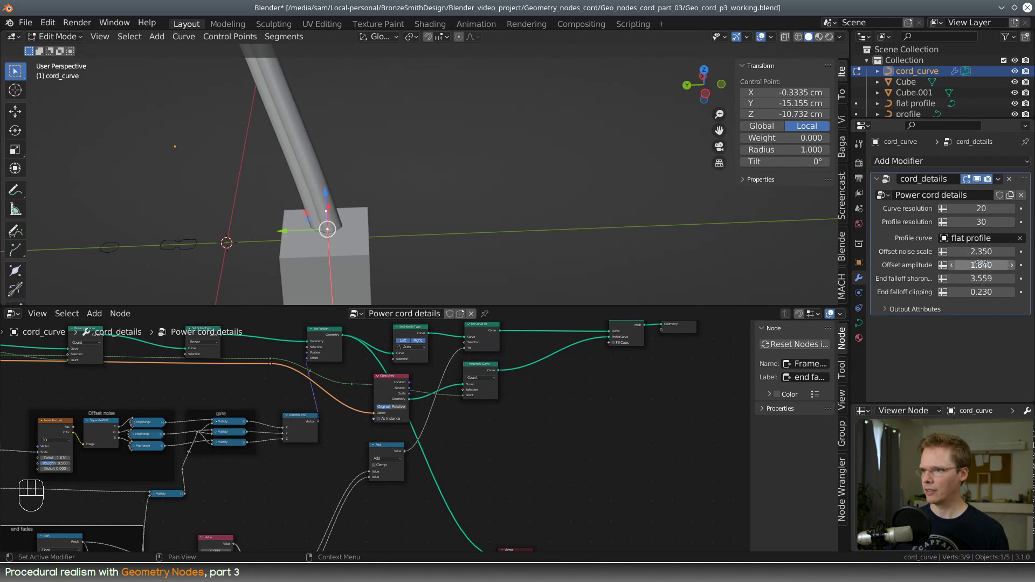
Step: Try 1.000 in the Value node feeding the upper tilt Multiply node, and set it to -1.000 instead
{"action": "middle_click_drag", "start_coordinate": [405, 291], "coordinate": [377, 225]}
{"action": "middle_click_drag", "start_coordinate": [486, 480], "coordinate": [546, 336]}
{"action": "scroll", "coordinate": [396, 435], "scroll_direction": "up", "scroll_amount": 2}
{"action": "middle_click_drag", "start_coordinate": [346, 377], "coordinate": [377, 458]}
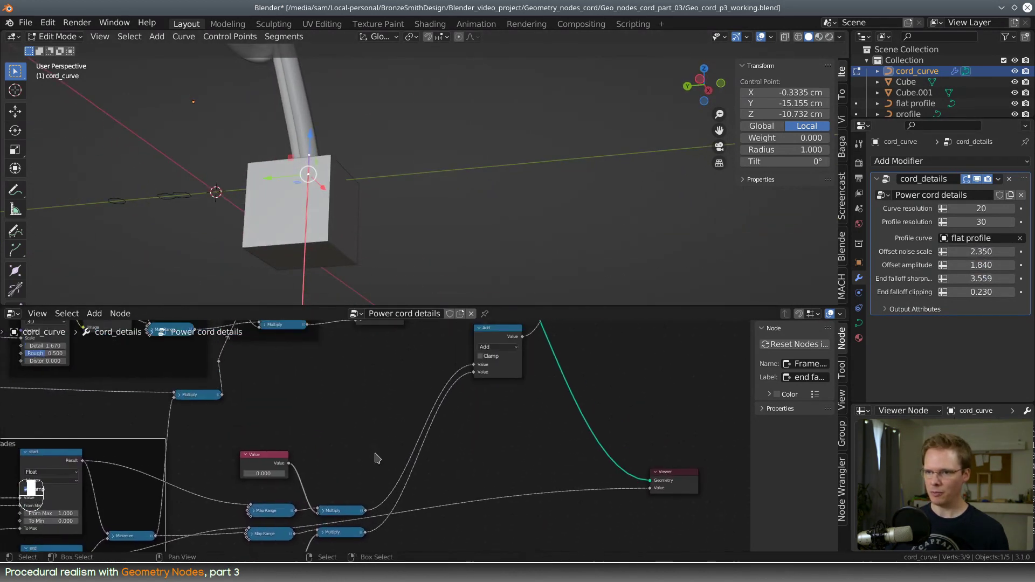
{"action": "left_click_drag", "start_coordinate": [268, 473], "coordinate": [313, 473]}
{"action": "scroll", "coordinate": [319, 237], "scroll_direction": "down", "scroll_amount": 5}
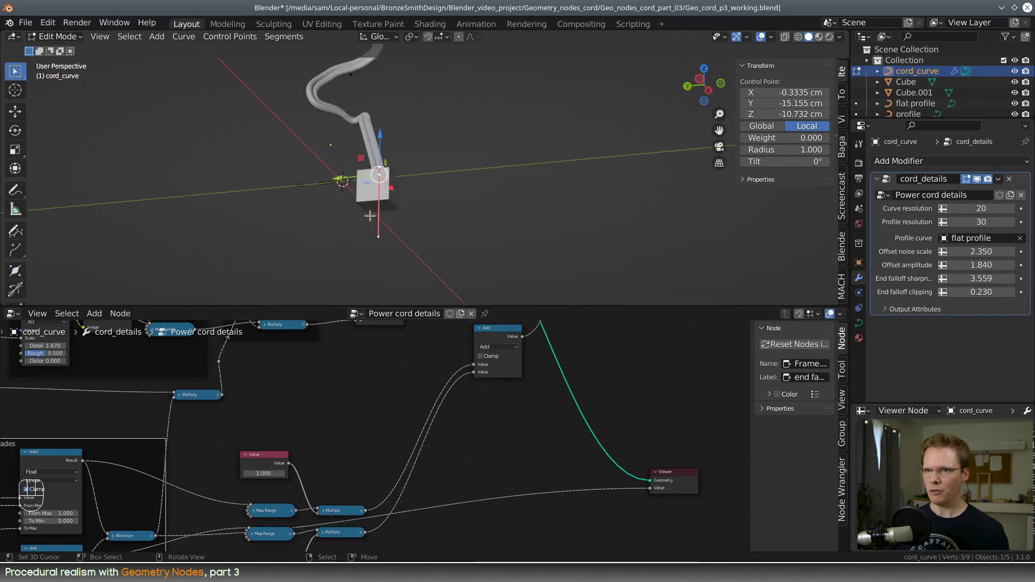
{"action": "middle_click_drag", "start_coordinate": [321, 232], "coordinate": [330, 181]}
{"action": "left_click_drag", "start_coordinate": [273, 473], "coordinate": [205, 473]}
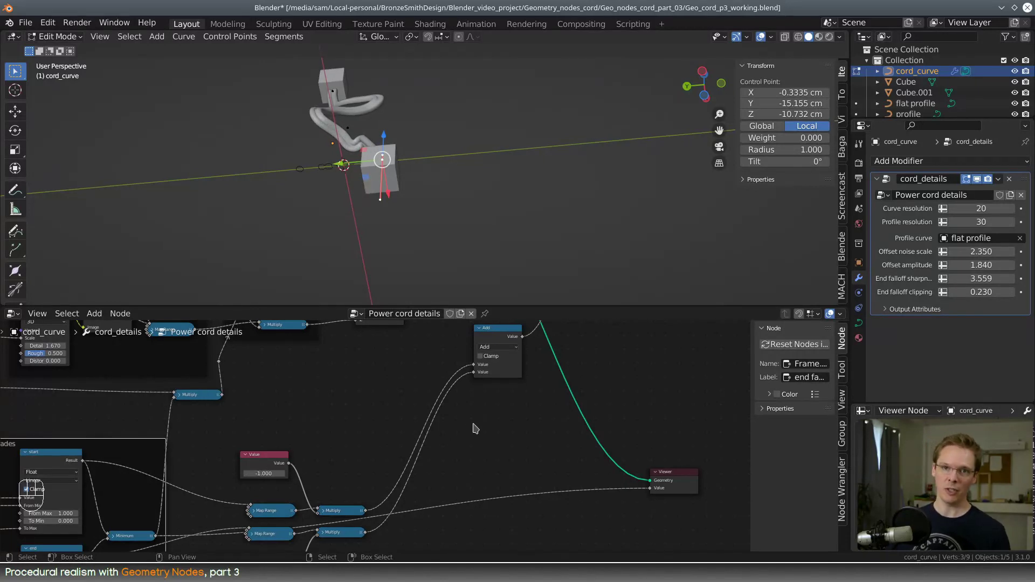
Step: Shift the Group Input node outward and link its empty socket to the upper tilt Multiply node as a new group input
{"action": "scroll", "coordinate": [546, 435], "scroll_direction": "down", "scroll_amount": 3}
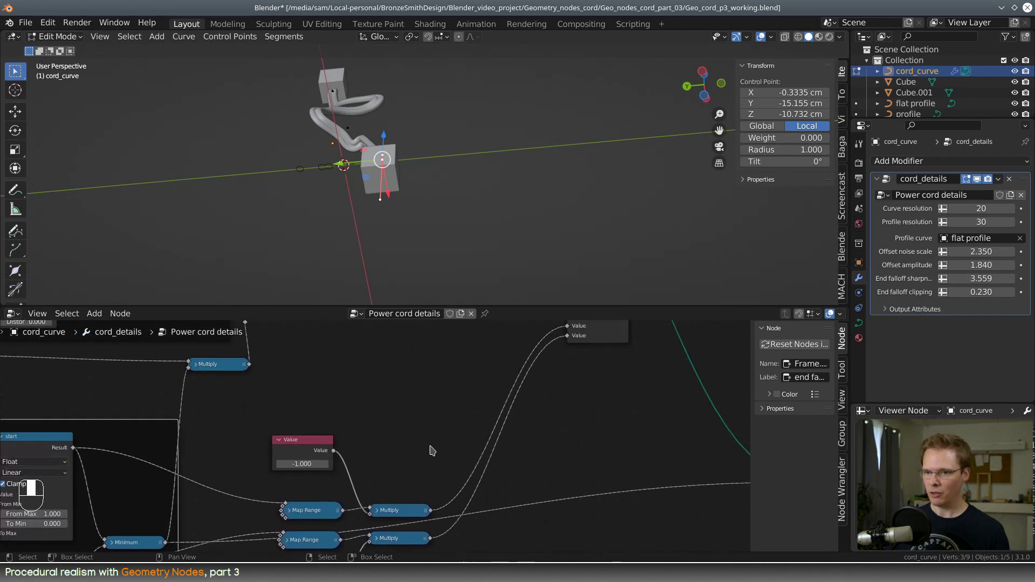
{"action": "middle_click_drag", "start_coordinate": [260, 405], "coordinate": [488, 448]}
{"action": "scroll", "coordinate": [487, 426], "scroll_direction": "down", "scroll_amount": 3}
{"action": "middle_click_drag", "start_coordinate": [486, 399], "coordinate": [378, 438]}
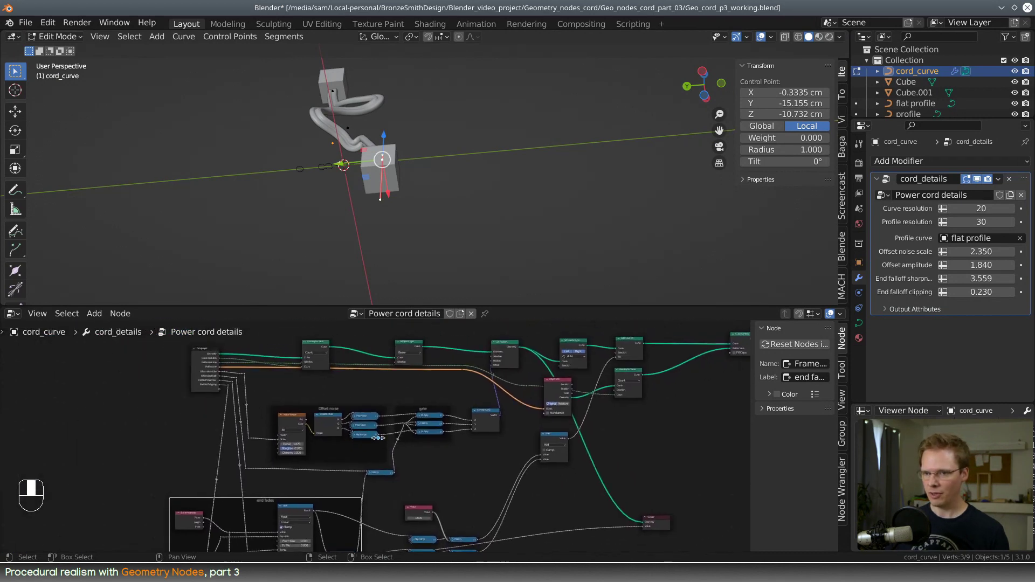
{"action": "left_click_drag", "start_coordinate": [204, 353], "coordinate": [166, 356]}
{"action": "scroll", "coordinate": [159, 427], "scroll_direction": "up", "scroll_amount": 2}
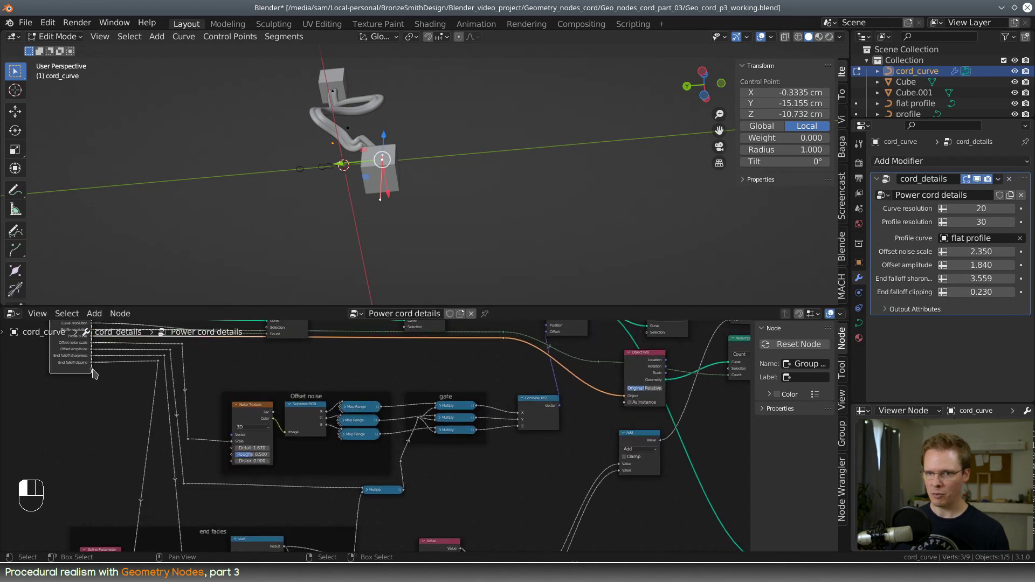
{"action": "left_click_drag", "start_coordinate": [93, 370], "coordinate": [483, 446]}
{"action": "scroll", "coordinate": [572, 431], "scroll_direction": "up", "scroll_amount": 5}
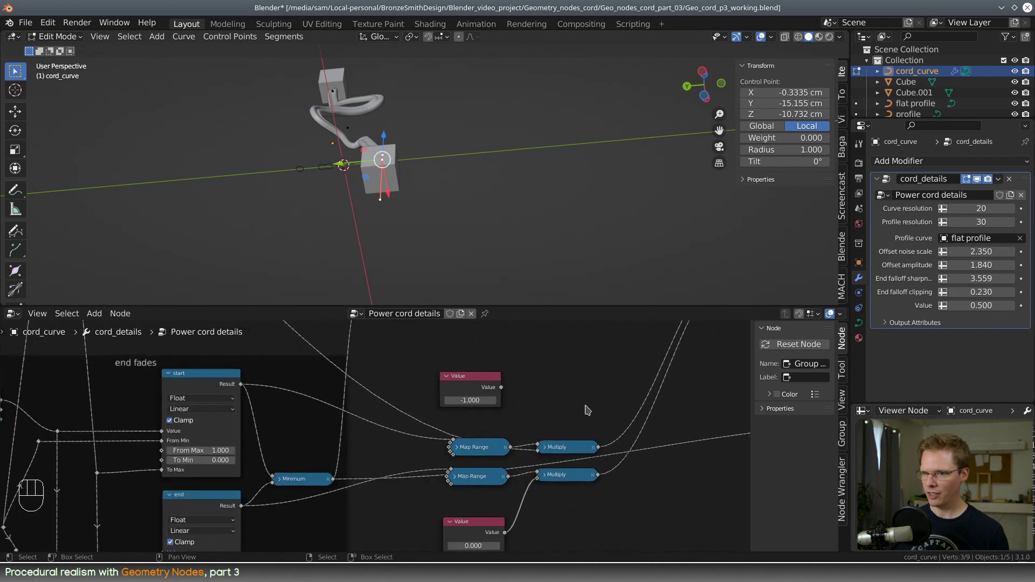
Step: Enlarge the node editor and its sidebar, and link another new group input to the lower tilt Multiply node
{"action": "middle_click_drag", "start_coordinate": [586, 409], "coordinate": [525, 428]}
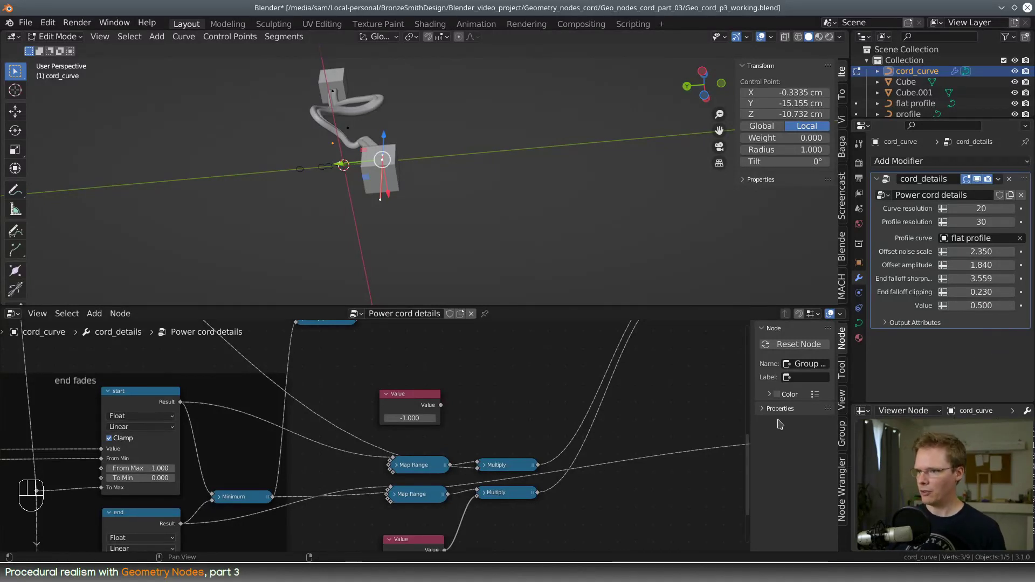
{"action": "left_click_drag", "start_coordinate": [749, 426], "coordinate": [674, 425]}
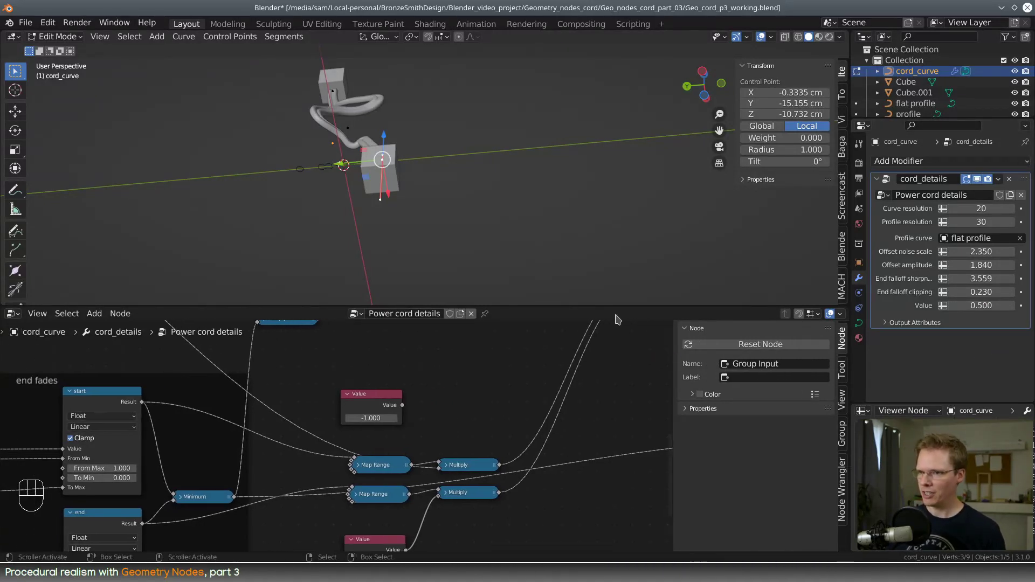
{"action": "left_click_drag", "start_coordinate": [612, 305], "coordinate": [612, 130]}
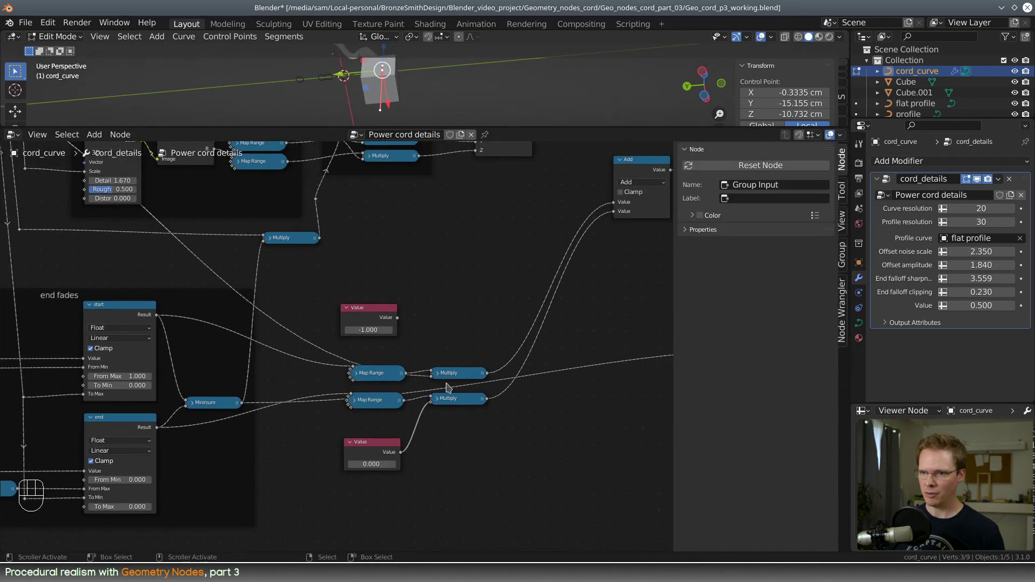
{"action": "middle_click_drag", "start_coordinate": [321, 270], "coordinate": [527, 388]}
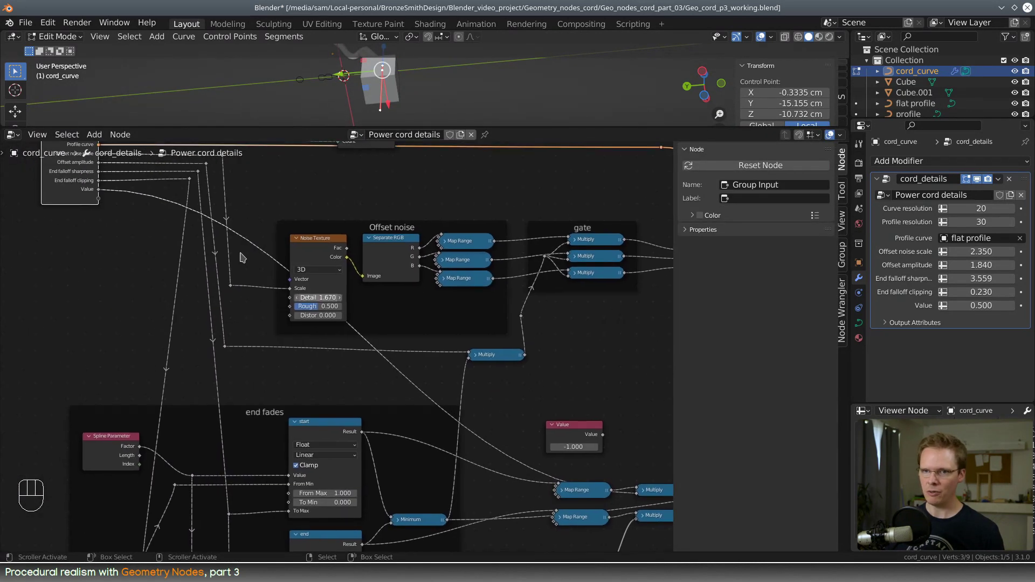
{"action": "left_click_drag", "start_coordinate": [98, 189], "coordinate": [635, 393]}
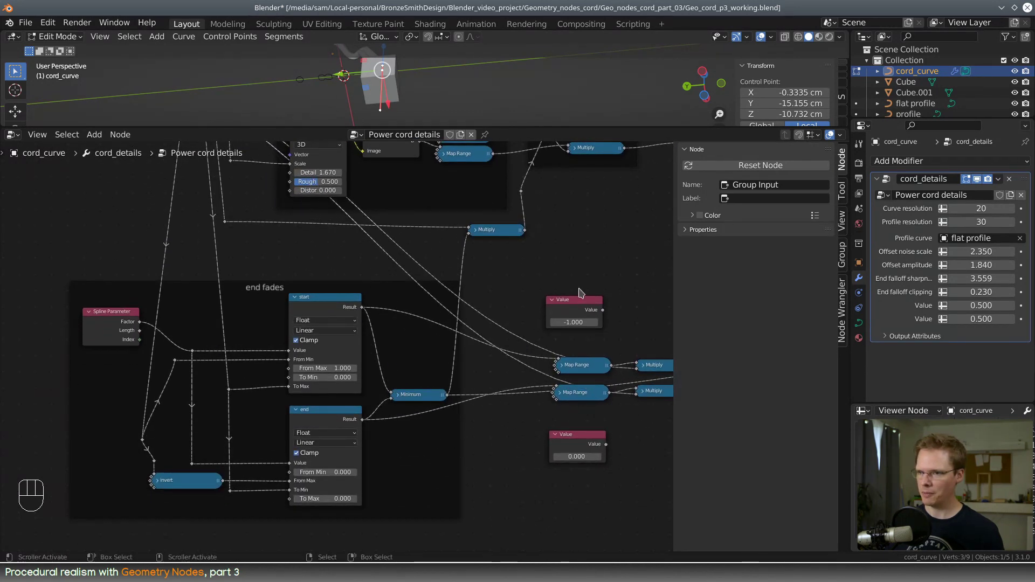
Step: Rename the first of the two new Value group inputs as "Start twist"
{"action": "middle_click_drag", "start_coordinate": [654, 282], "coordinate": [471, 381]}
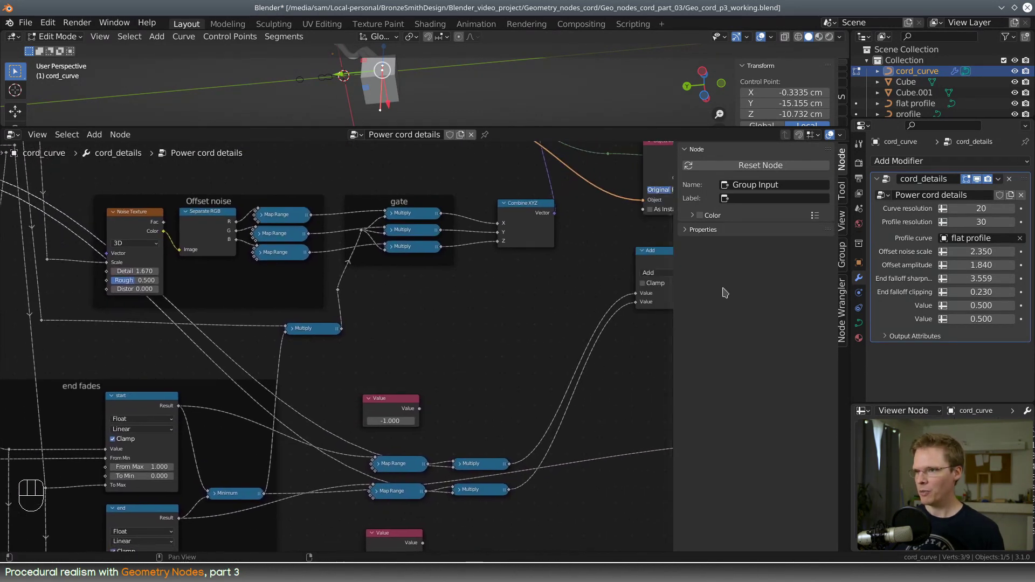
{"action": "left_click", "coordinate": [842, 258]}
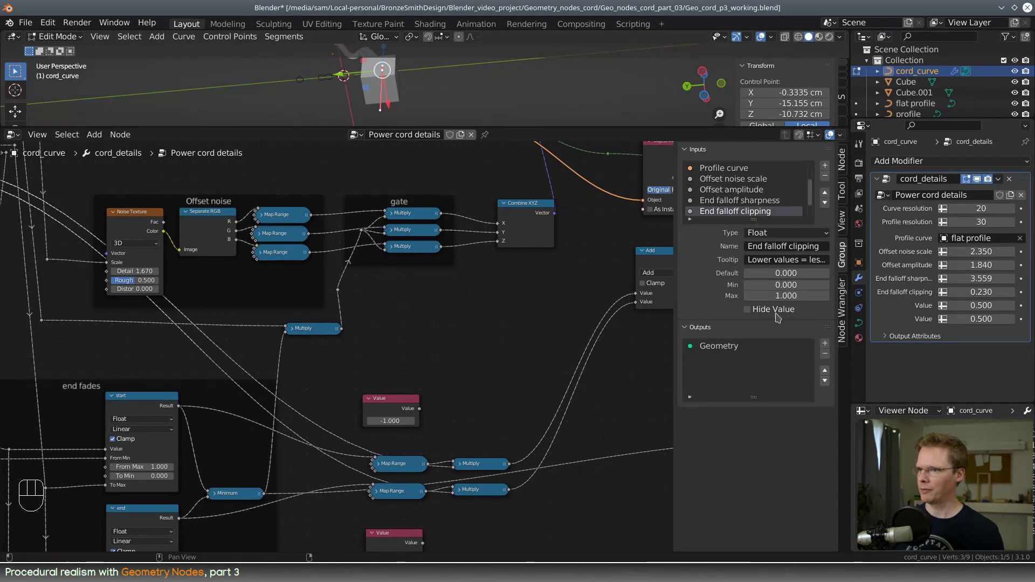
{"action": "scroll", "coordinate": [776, 211], "scroll_direction": "down", "scroll_amount": 2}
{"action": "left_click", "coordinate": [723, 201]}
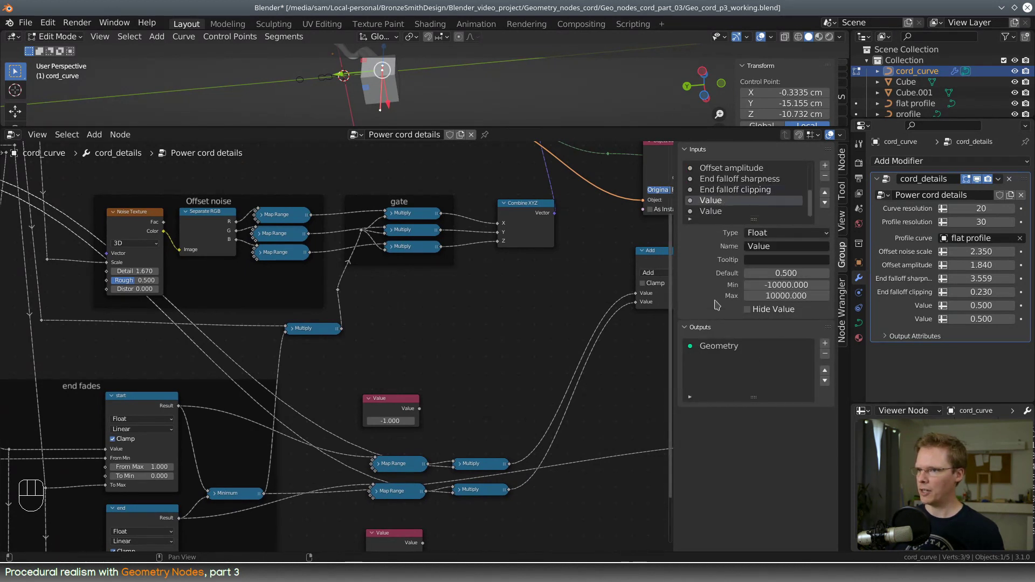
{"action": "left_click", "coordinate": [799, 245]}
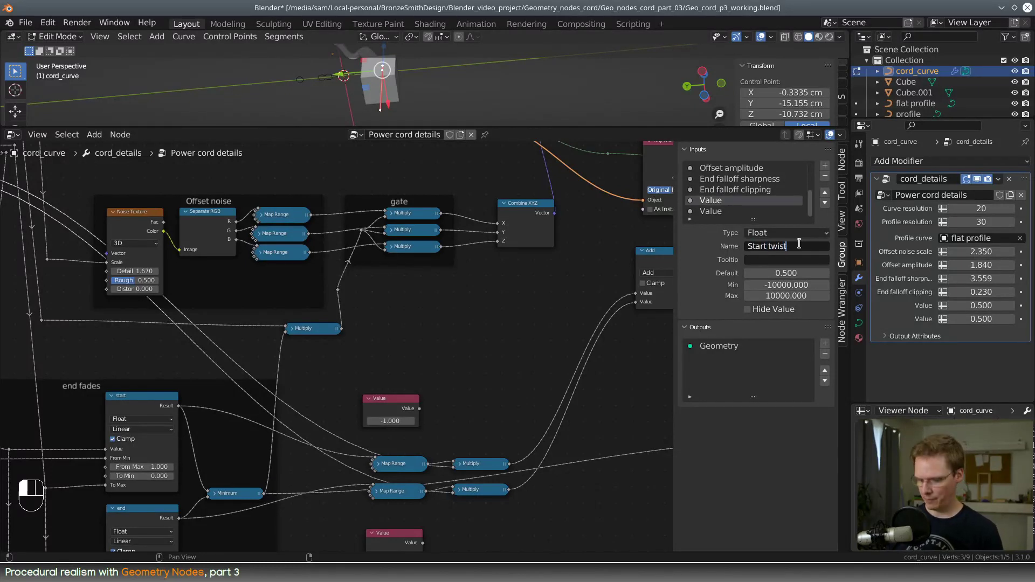
{"action": "key", "text": "Return"}
Step: Rename the remaining Value group input as "End twist"
{"action": "left_click", "coordinate": [751, 214]}
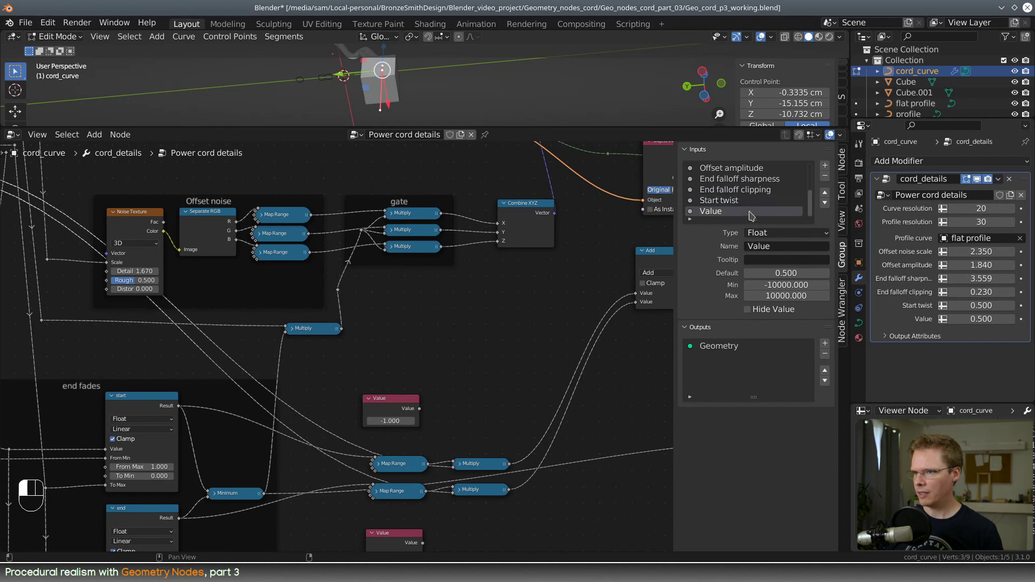
{"action": "left_click", "coordinate": [777, 247]}
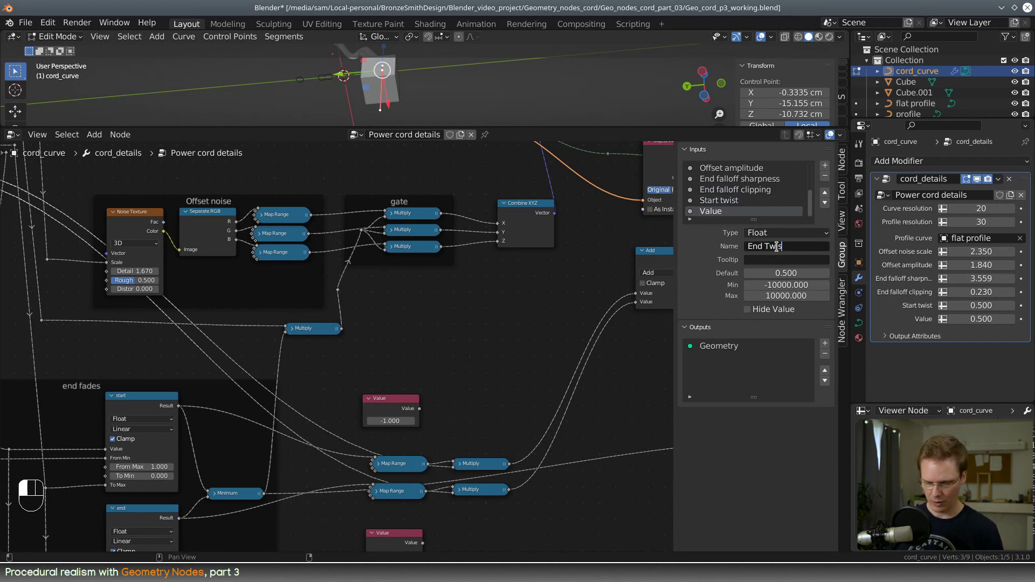
{"action": "type", "text": "End Twist"}
{"action": "key", "text": "Return"}
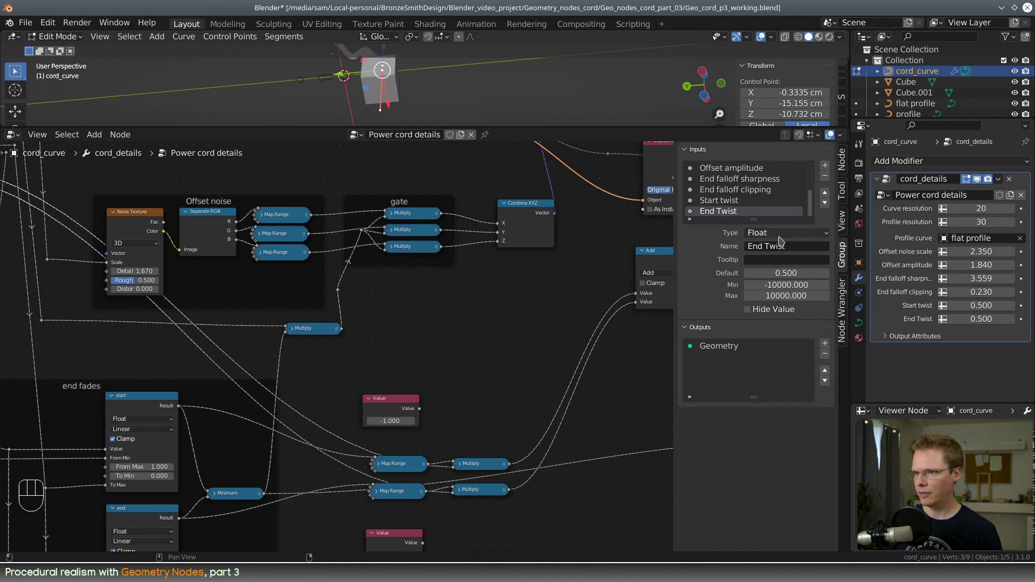
{"action": "left_click", "coordinate": [768, 246]}
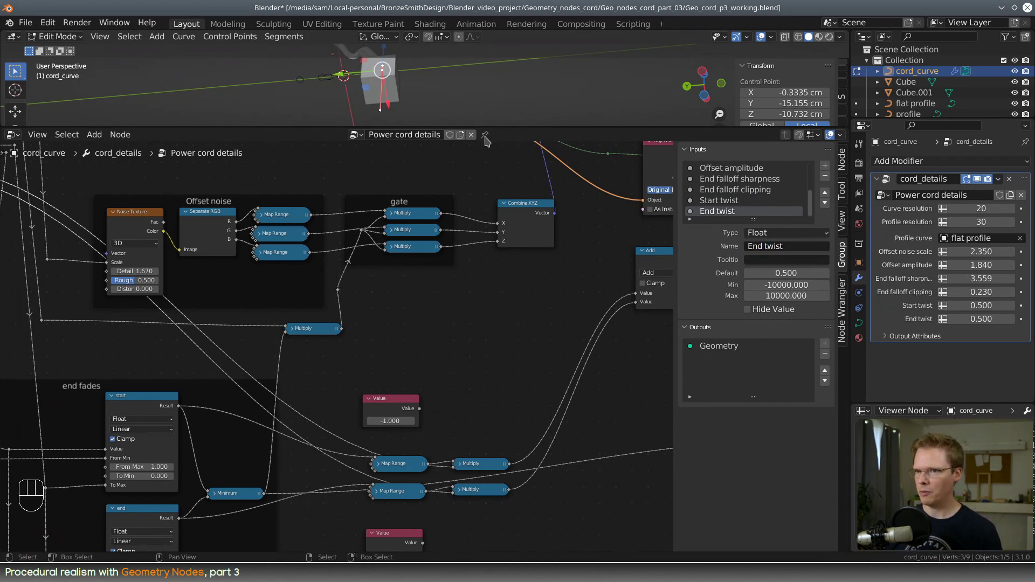
Step: Enlarge the 3D viewport, and set End falloff sharpness to 4.239 and End falloff clipping to 0.060
{"action": "left_click_drag", "start_coordinate": [483, 127], "coordinate": [442, 481]}
{"action": "middle_click_drag", "start_coordinate": [460, 240], "coordinate": [674, 243], "text": "shift"}
{"action": "scroll", "coordinate": [470, 254], "scroll_direction": "up", "scroll_amount": 5}
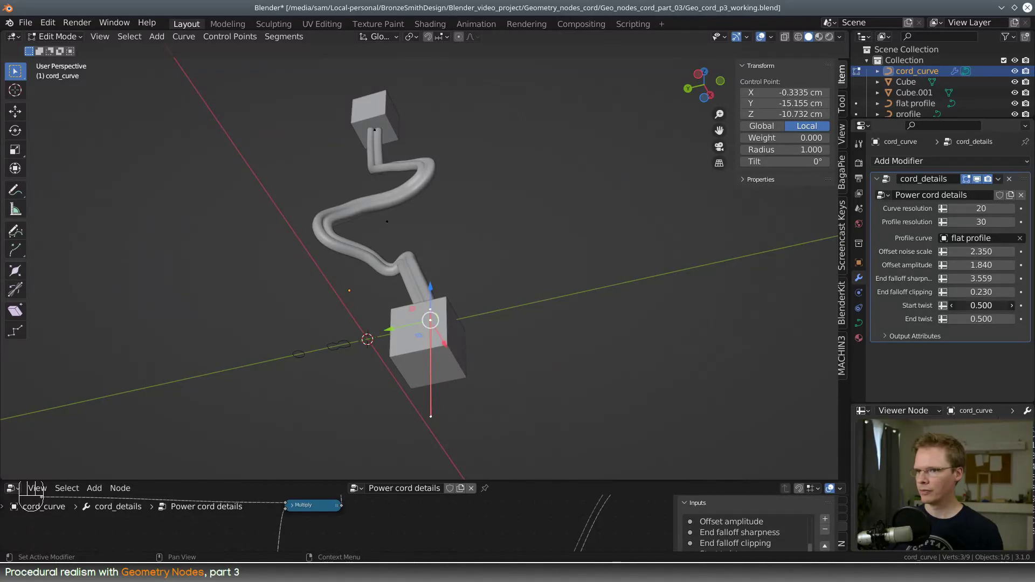
{"action": "left_click_drag", "start_coordinate": [981, 305], "coordinate": [958, 290]}
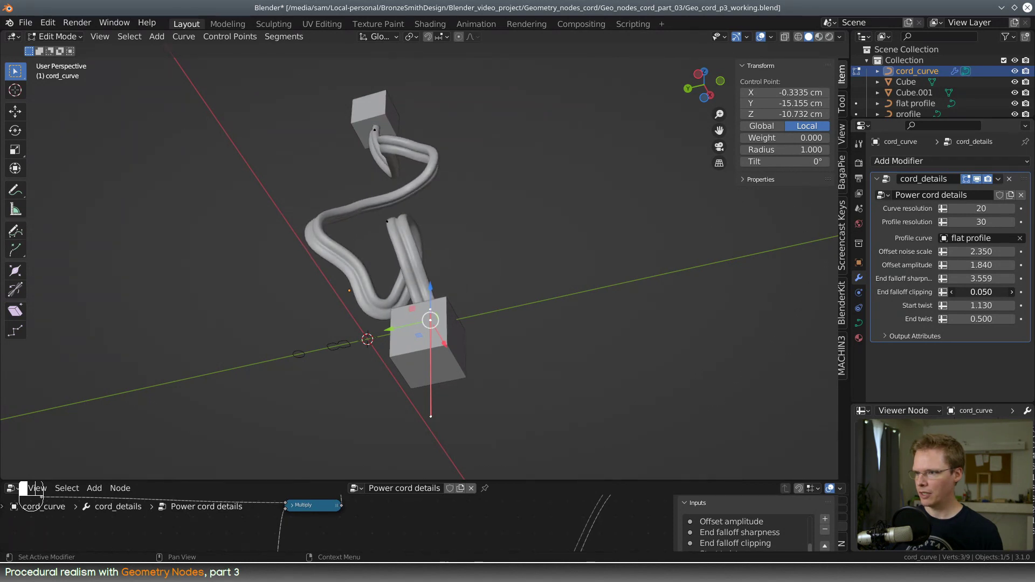
{"action": "mouse_move", "coordinate": [981, 278]}
{"action": "left_mouse_down"}
{"action": "mouse_move", "coordinate": [965, 278]}
{"action": "mouse_move", "coordinate": [980, 279]}
{"action": "left_mouse_up"}
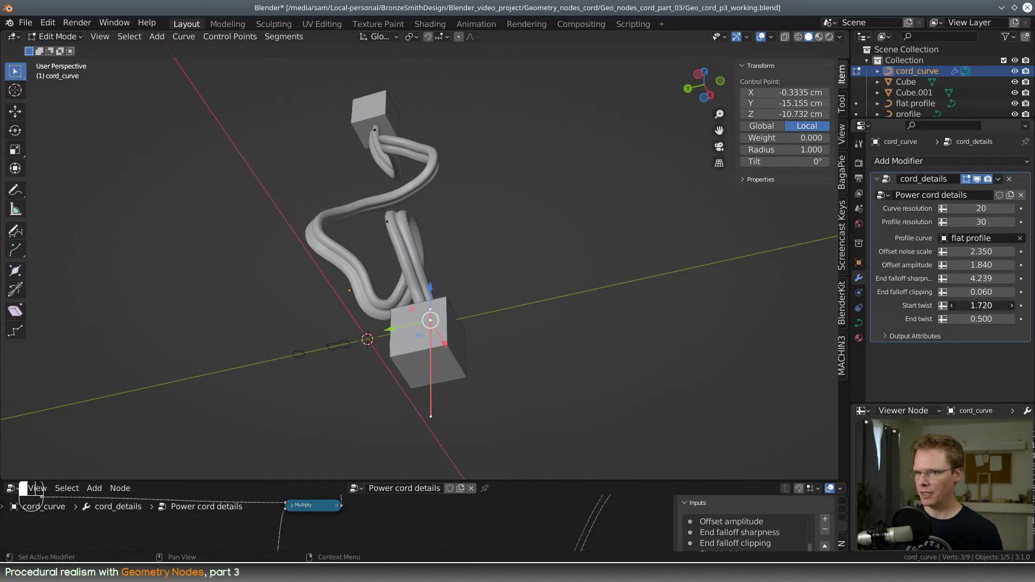
Step: Set Start twist to 0.700 while viewing the cord's end at the lower cube
{"action": "left_click_drag", "start_coordinate": [979, 306], "coordinate": [990, 305]}
{"action": "middle_click_drag", "start_coordinate": [532, 178], "coordinate": [502, 243]}
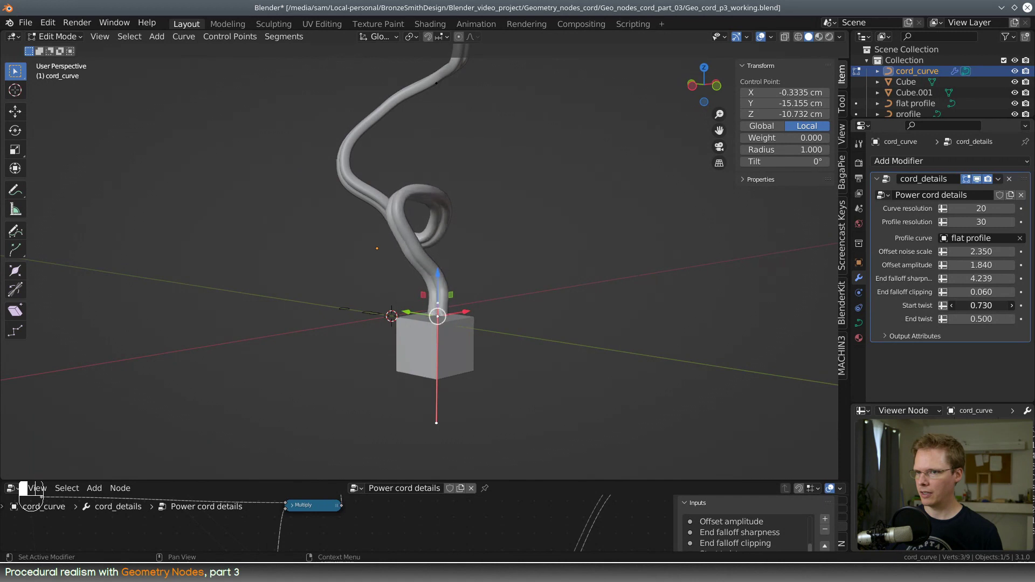
{"action": "left_click_drag", "start_coordinate": [981, 306], "coordinate": [980, 306]}
{"action": "scroll", "coordinate": [688, 250], "scroll_direction": "down", "scroll_amount": 3}
{"action": "middle_click_drag", "start_coordinate": [476, 208], "coordinate": [458, 245]}
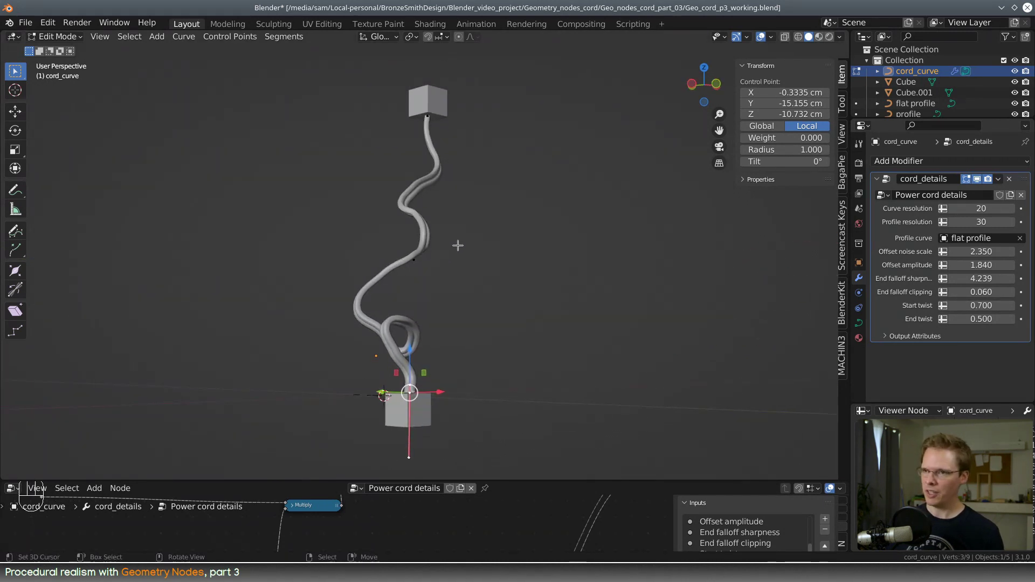
Step: Set End twist to 1.000 and deselect all of the cord curve's control points
{"action": "mouse_move", "coordinate": [979, 319]}
{"action": "left_mouse_down"}
{"action": "mouse_move", "coordinate": [1005, 320]}
{"action": "mouse_move", "coordinate": [959, 319]}
{"action": "mouse_move", "coordinate": [992, 319]}
{"action": "left_mouse_up"}
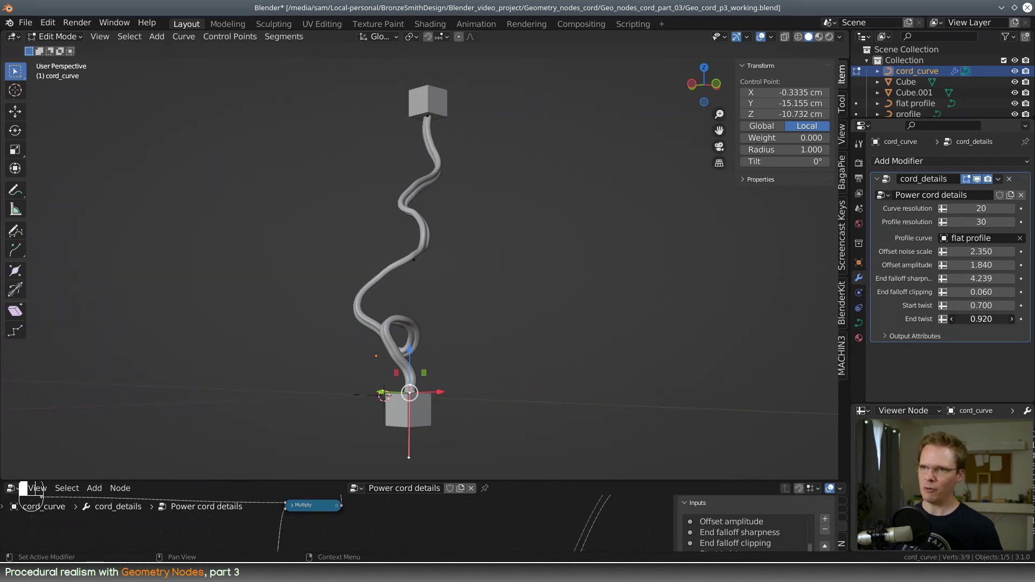
{"action": "mouse_move", "coordinate": [474, 293]}
{"action": "middle_mouse_down"}
{"action": "mouse_move", "coordinate": [536, 286]}
{"action": "mouse_move", "coordinate": [520, 296]}
{"action": "mouse_move", "coordinate": [486, 288]}
{"action": "middle_mouse_up"}
{"action": "key", "text": "alt+a"}
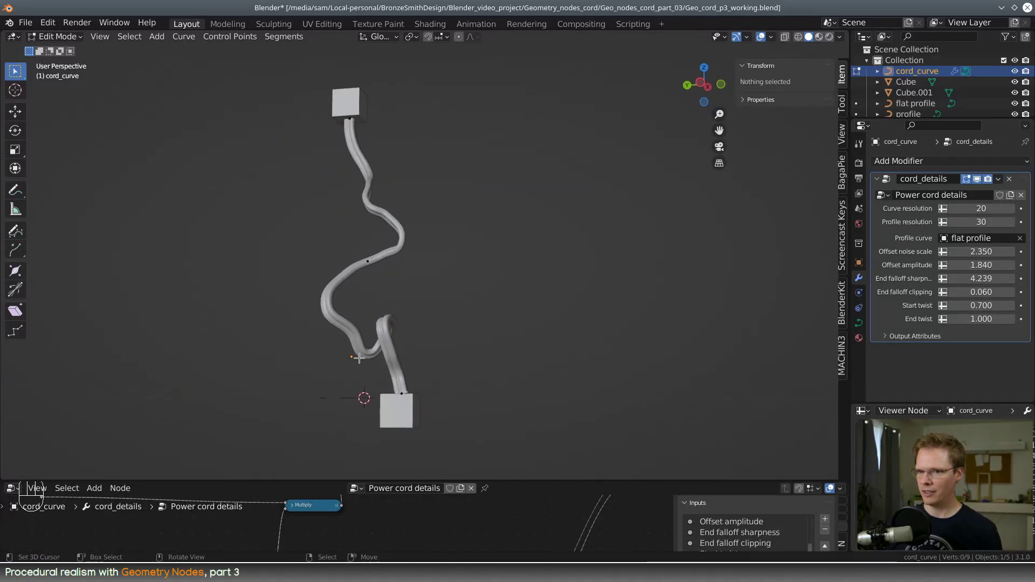
{"action": "middle_click_drag", "start_coordinate": [418, 332], "coordinate": [406, 309]}
{"action": "left_click", "coordinate": [396, 251]}
{"action": "middle_click_drag", "start_coordinate": [397, 251], "coordinate": [464, 284]}
{"action": "key", "text": "alt+a"}
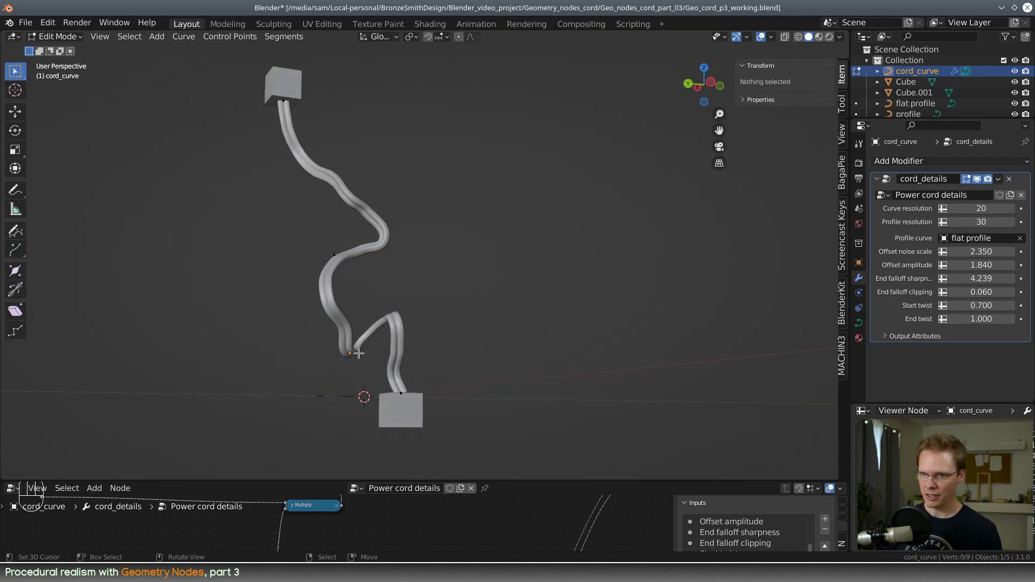
Step: Reduce Offset amplitude to 0.270 and inspect the cord between the two cubes
{"action": "left_click", "coordinate": [989, 265]}
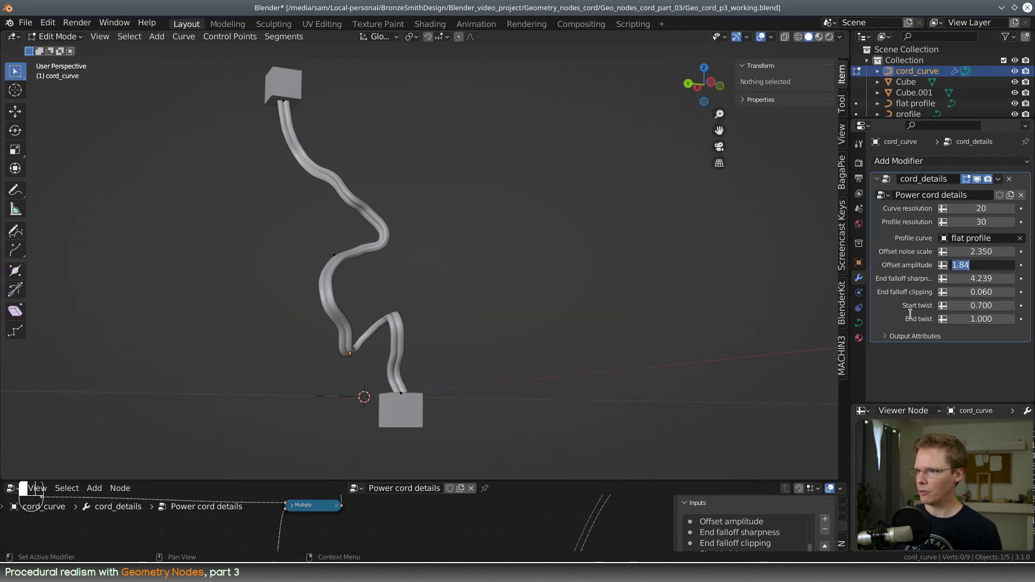
{"action": "left_click_drag", "start_coordinate": [970, 265], "coordinate": [927, 265]}
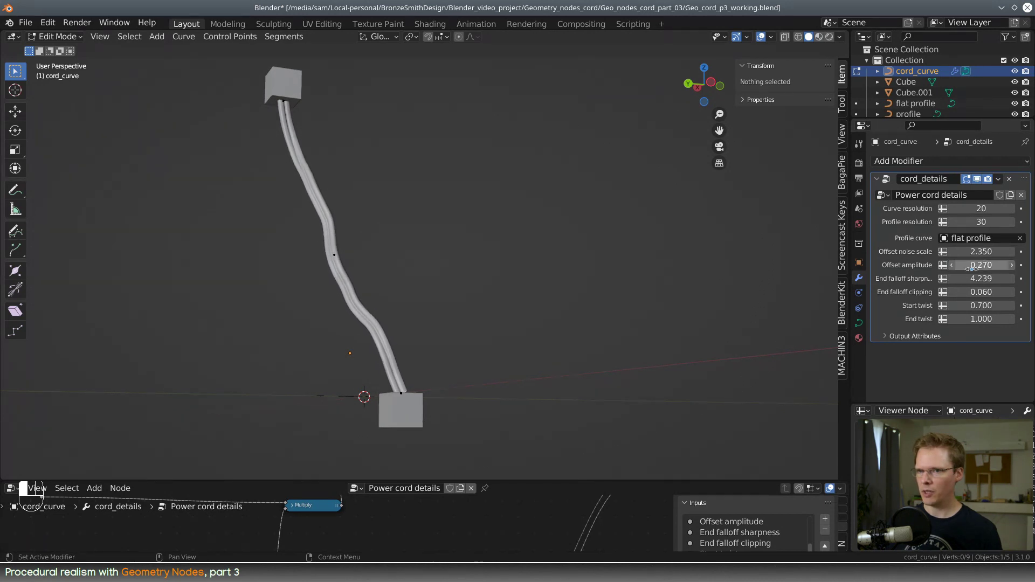
{"action": "middle_click_drag", "start_coordinate": [596, 316], "coordinate": [589, 244]}
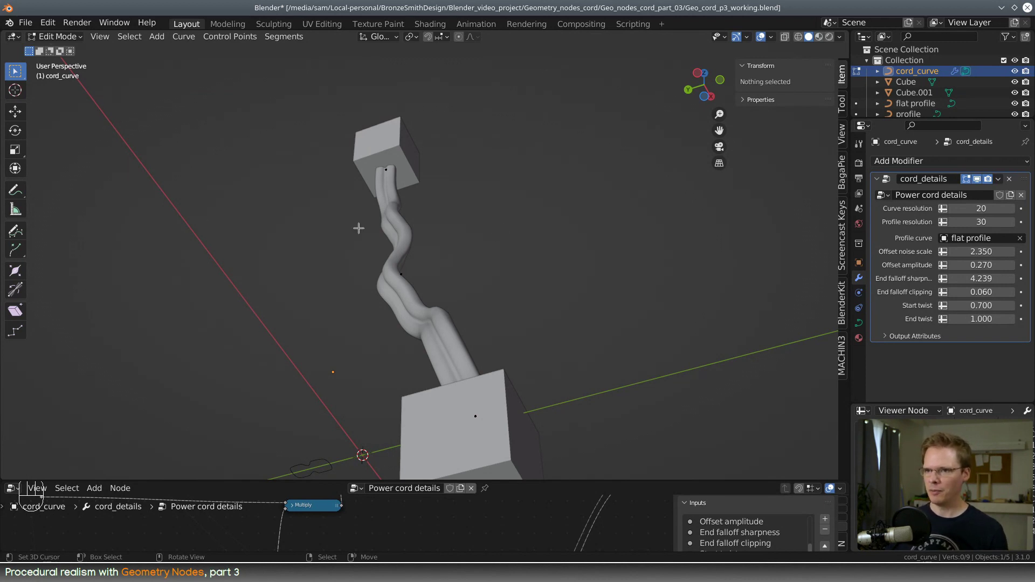
{"action": "scroll", "coordinate": [499, 336], "scroll_direction": "down", "scroll_amount": 4}
{"action": "middle_click_drag", "start_coordinate": [496, 364], "coordinate": [463, 325], "text": "shift"}
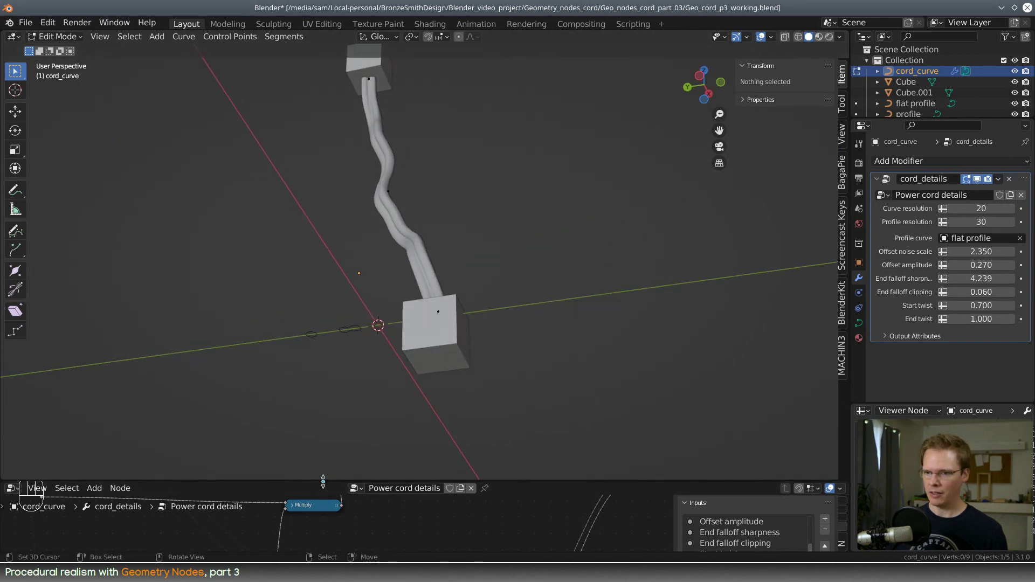
Step: Enlarge the node editor, narrow its sidebar and the modifier properties area, and make the Viewer Node spreadsheet taller
{"action": "left_click_drag", "start_coordinate": [323, 481], "coordinate": [323, 434]}
{"action": "middle_click_drag", "start_coordinate": [378, 302], "coordinate": [403, 178]}
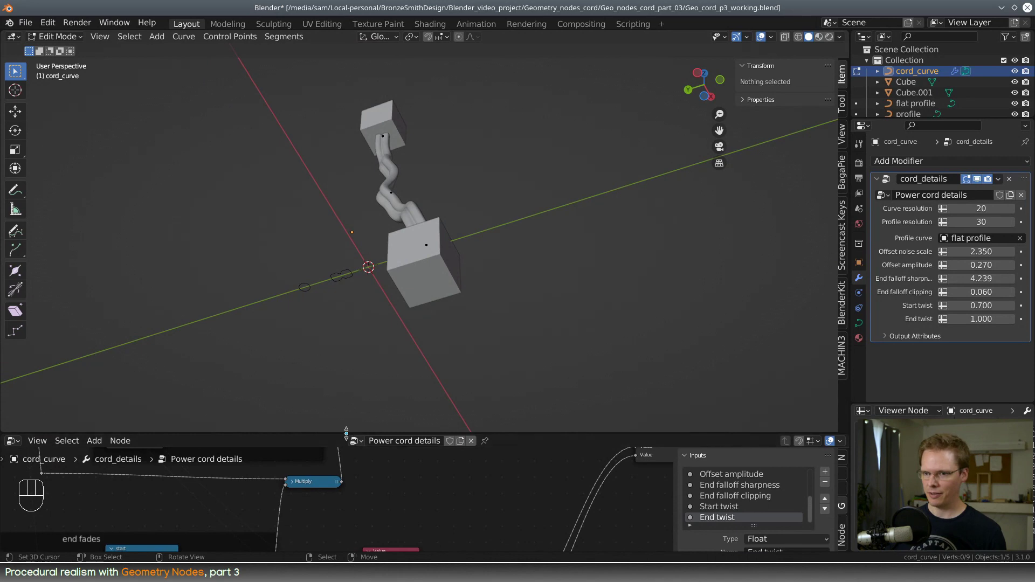
{"action": "left_click_drag", "start_coordinate": [346, 433], "coordinate": [346, 218]}
{"action": "middle_click_drag", "start_coordinate": [396, 248], "coordinate": [194, 469]}
{"action": "scroll", "coordinate": [366, 404], "scroll_direction": "down", "scroll_amount": 3}
{"action": "middle_click_drag", "start_coordinate": [508, 404], "coordinate": [467, 374]}
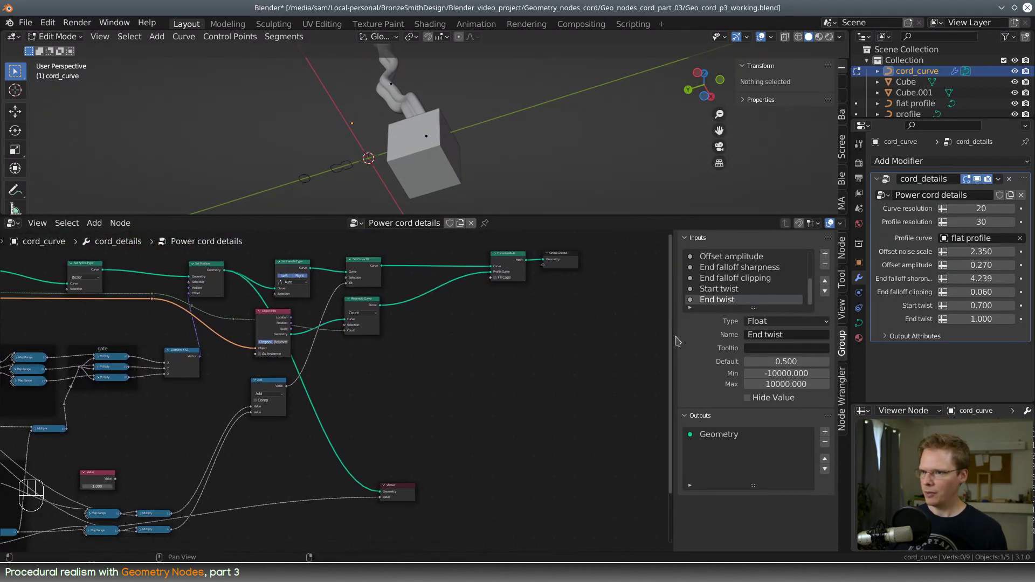
{"action": "left_click_drag", "start_coordinate": [678, 341], "coordinate": [728, 351]}
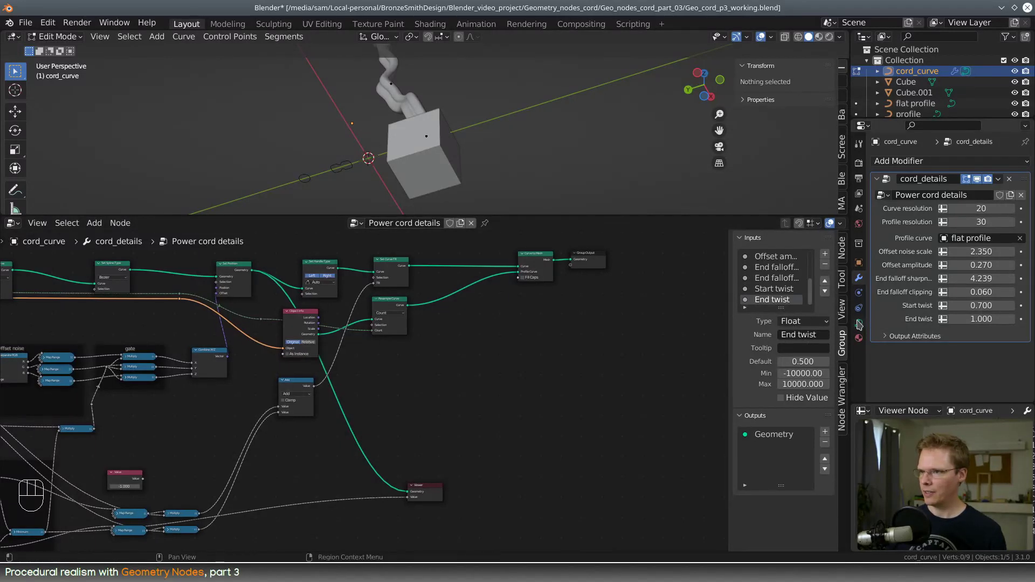
{"action": "left_click_drag", "start_coordinate": [850, 317], "coordinate": [862, 318]}
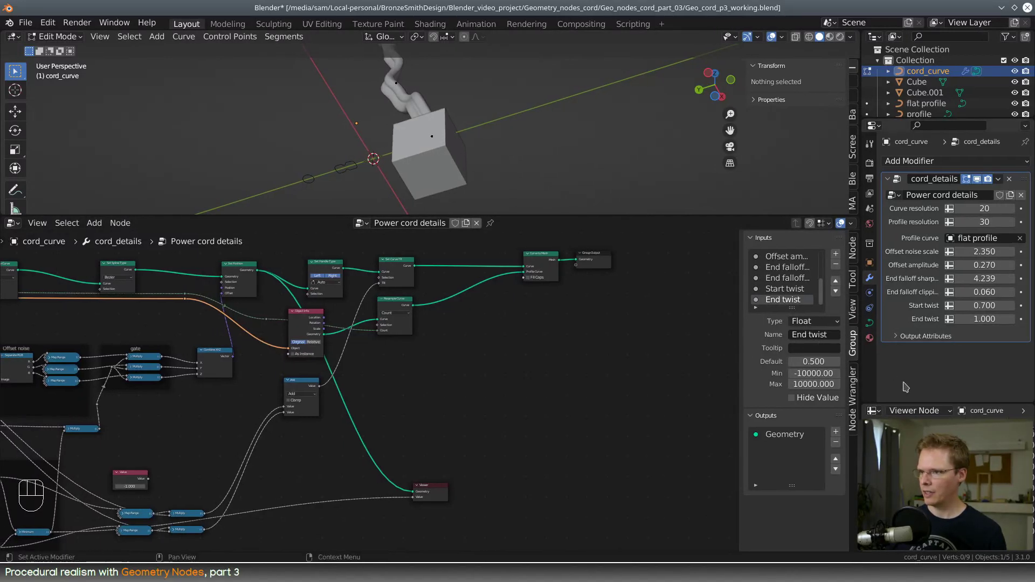
{"action": "left_click_drag", "start_coordinate": [893, 402], "coordinate": [893, 381]}
Step: Add a Noise Texture node in the free space below the Resample Curve node
{"action": "scroll", "coordinate": [607, 366], "scroll_direction": "up", "scroll_amount": 1}
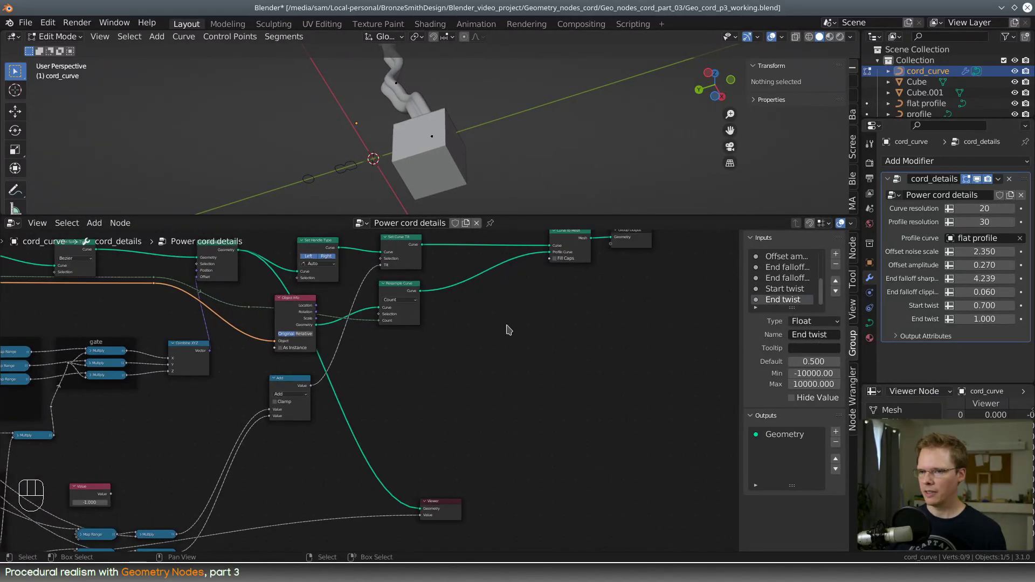
{"action": "scroll", "coordinate": [507, 326], "scroll_direction": "up", "scroll_amount": 2}
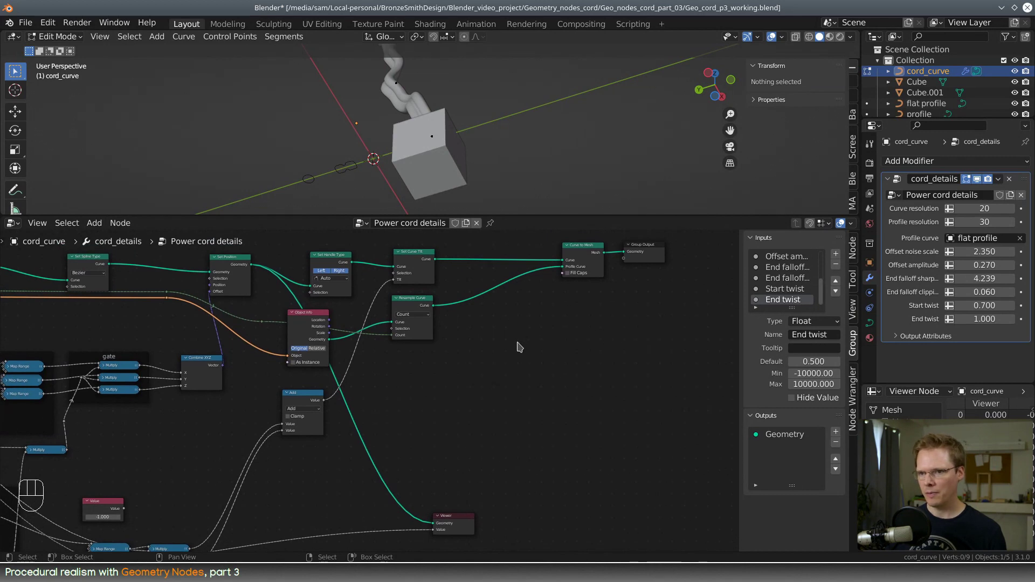
{"action": "scroll", "coordinate": [521, 348], "scroll_direction": "up", "scroll_amount": 2}
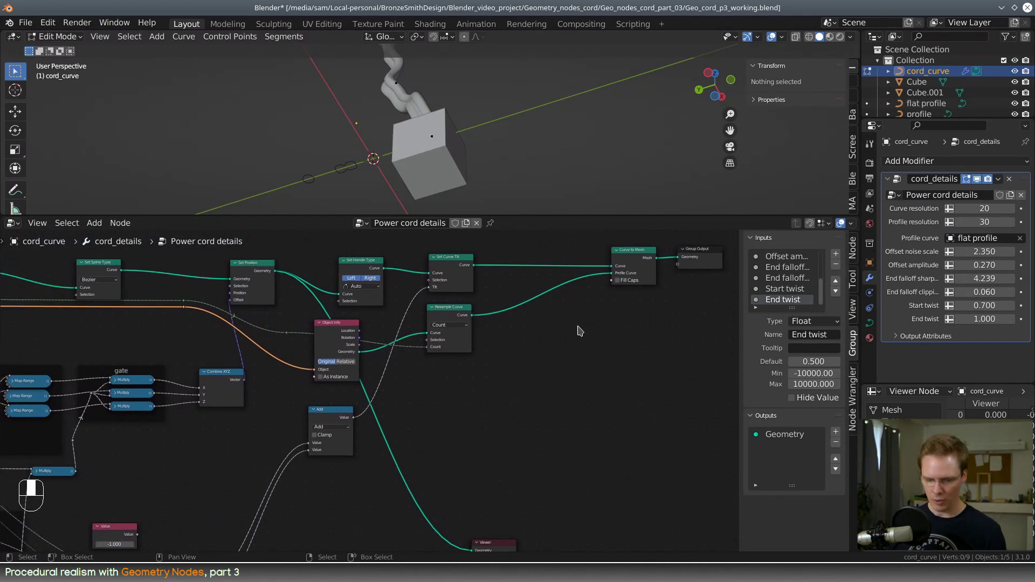
{"action": "key", "text": "shift+a"}
{"action": "left_click", "coordinate": [558, 335]}
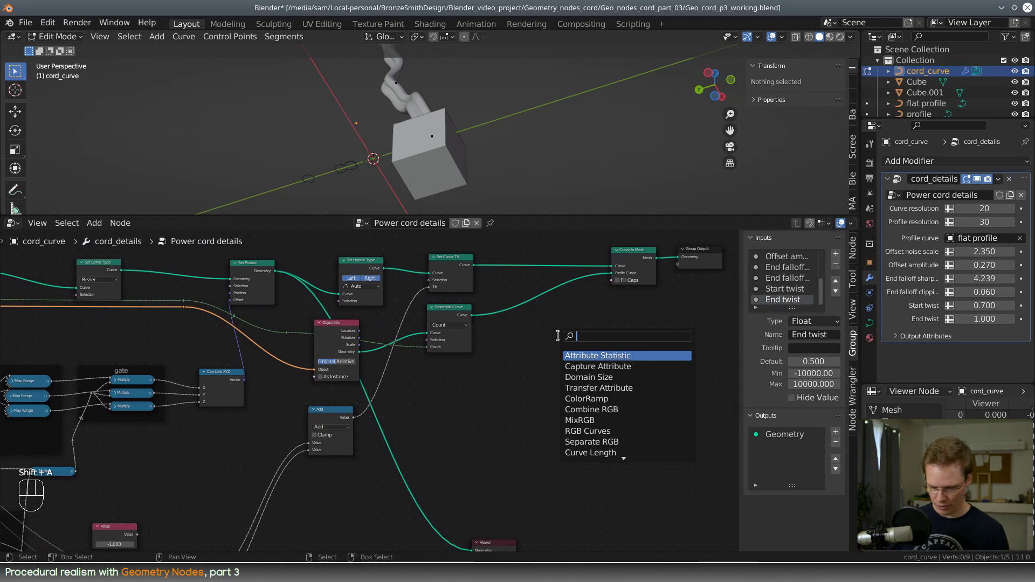
{"action": "type", "text": "noise"}
{"action": "left_click", "coordinate": [591, 367]}
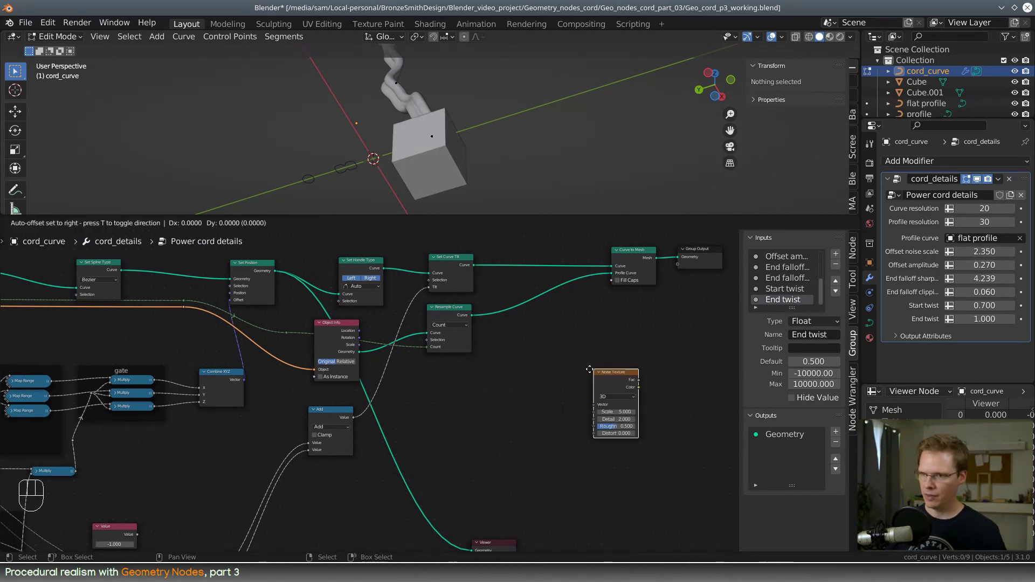
{"action": "left_click", "coordinate": [502, 388]}
{"action": "middle_click_drag", "start_coordinate": [588, 390], "coordinate": [472, 371]}
{"action": "scroll", "coordinate": [472, 371], "scroll_direction": "up", "scroll_amount": 3}
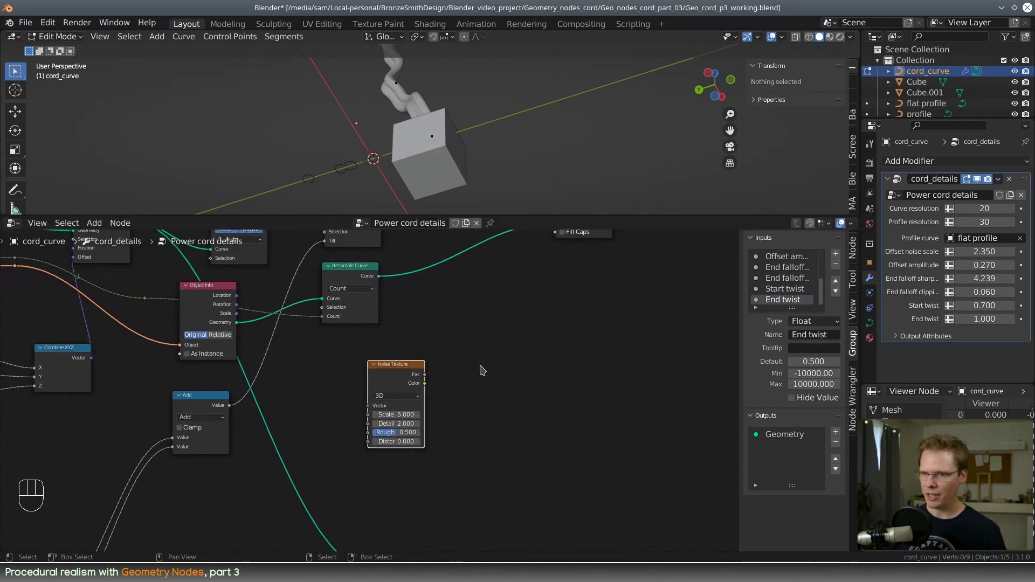
Step: Shift the Noise Texture node into line beneath Resample Curve and nudge the Set Curve Tilt node slightly
{"action": "left_click_drag", "start_coordinate": [348, 396], "coordinate": [311, 386]}
{"action": "middle_click_drag", "start_coordinate": [248, 395], "coordinate": [329, 429]}
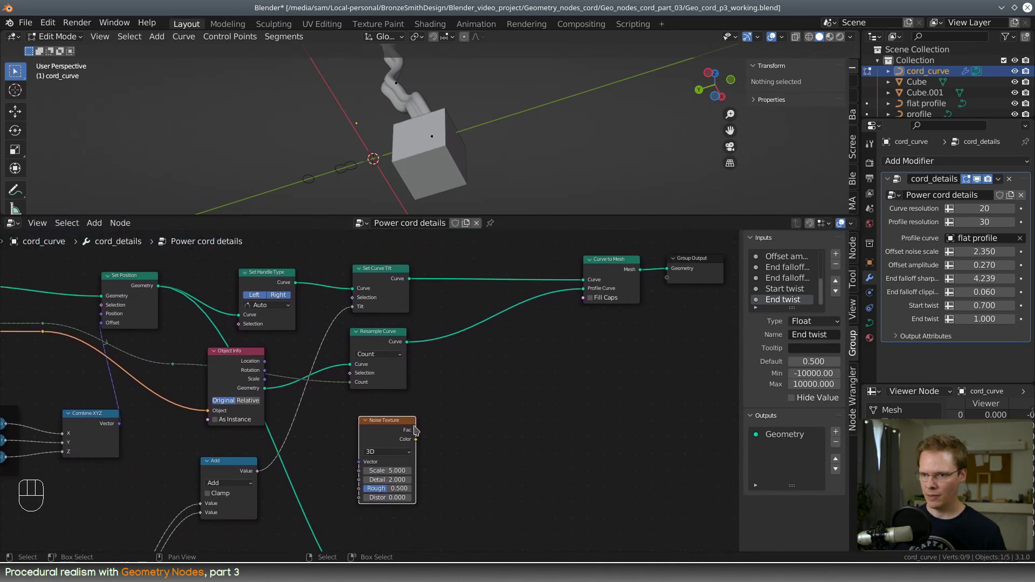
{"action": "scroll", "coordinate": [537, 429], "scroll_direction": "up", "scroll_amount": 2}
{"action": "middle_click_drag", "start_coordinate": [500, 367], "coordinate": [546, 408]}
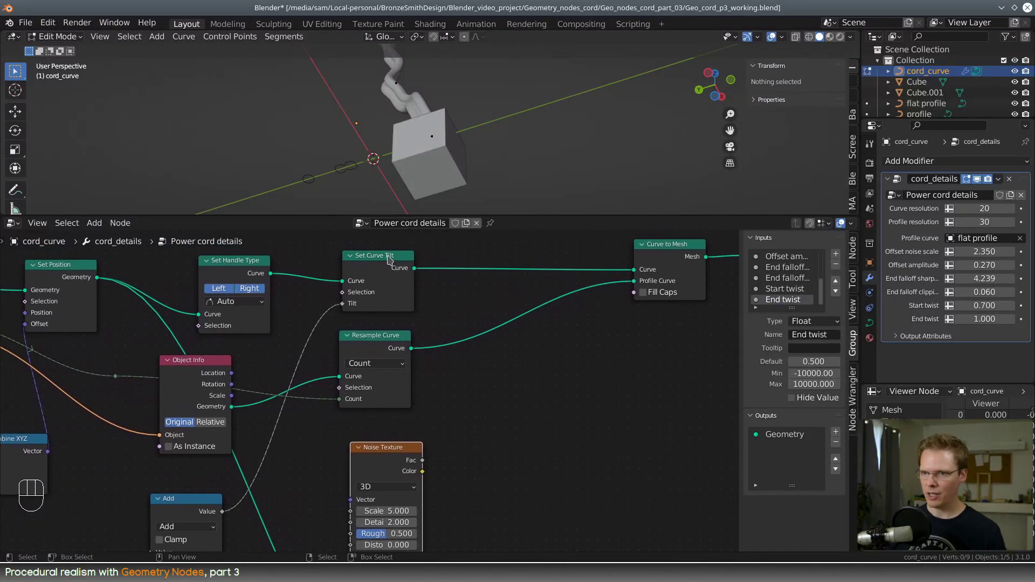
{"action": "mouse_move", "coordinate": [388, 260]}
{"action": "left_mouse_down"}
{"action": "mouse_move", "coordinate": [405, 259]}
{"action": "mouse_move", "coordinate": [392, 259]}
{"action": "left_mouse_up"}
{"action": "scroll", "coordinate": [444, 422], "scroll_direction": "down", "scroll_amount": 2}
{"action": "middle_click_drag", "start_coordinate": [416, 479], "coordinate": [504, 392]}
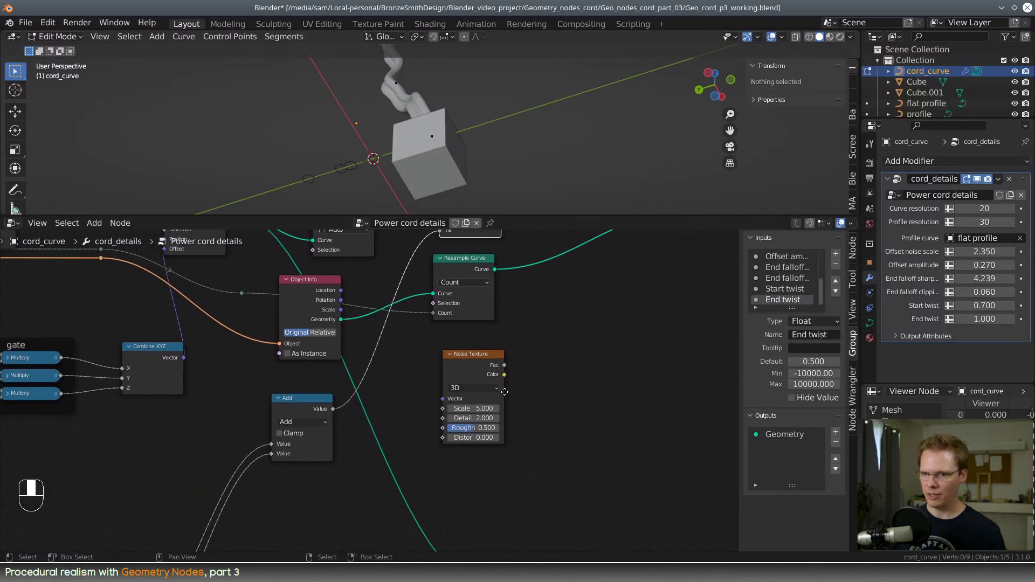
Step: Duplicate the Add node and insert the copy into the link feeding the tilt of the Set Curve Tilt node
{"action": "left_click_drag", "start_coordinate": [322, 406], "coordinate": [320, 396]}
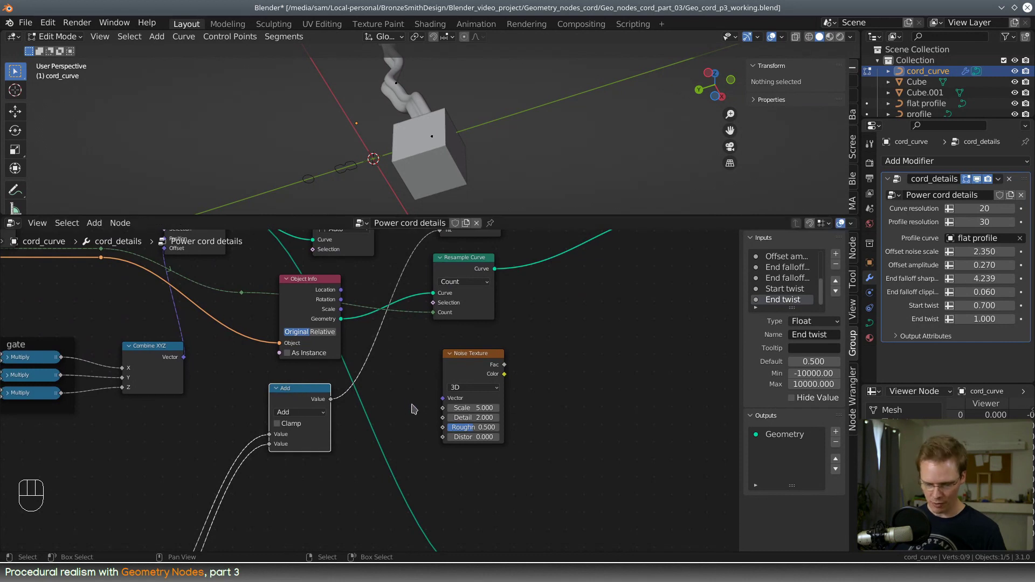
{"action": "key", "text": "shift+d"}
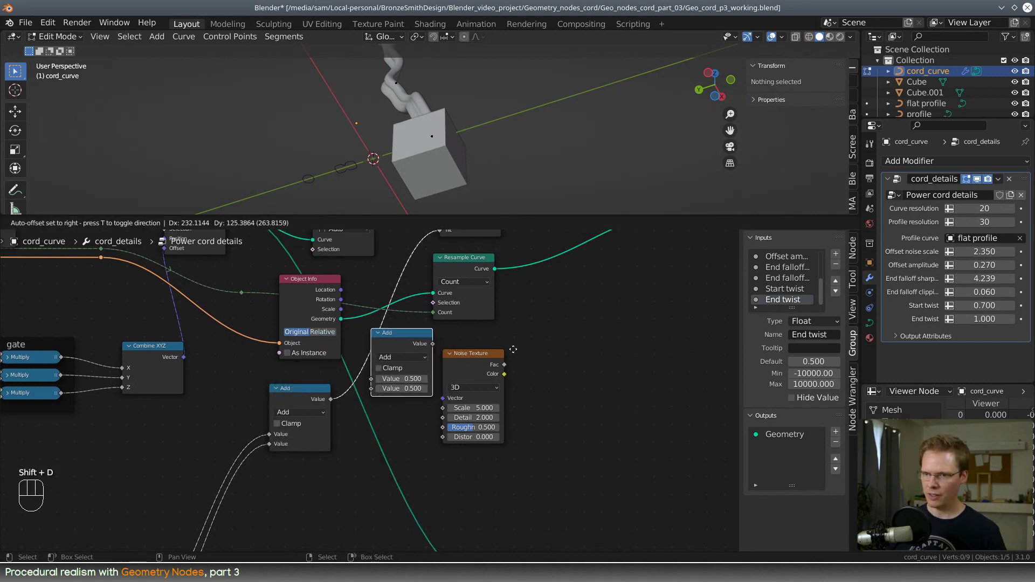
{"action": "left_click", "coordinate": [513, 350]}
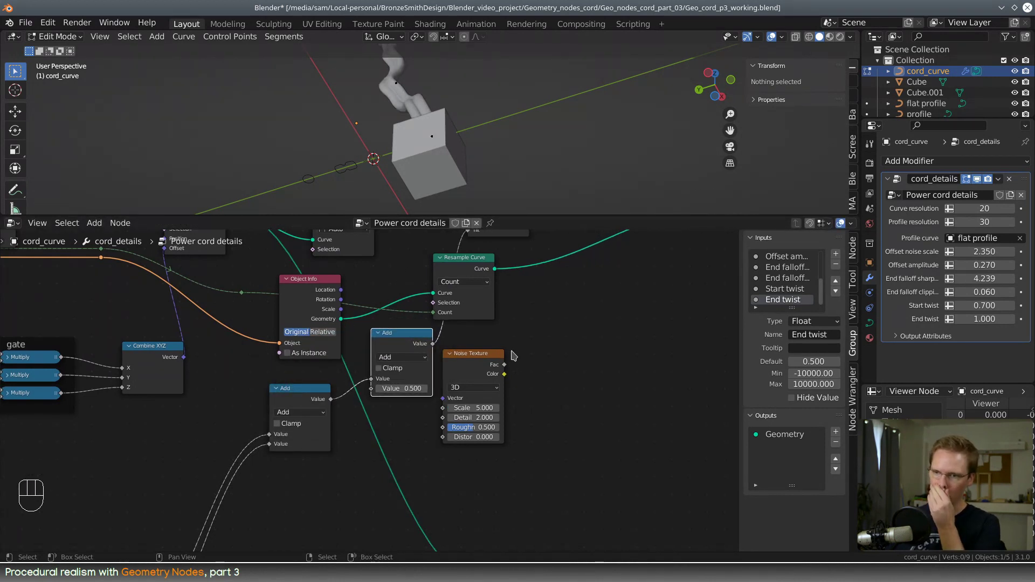
Step: Move the Noise Texture node beneath the first Add node and place the second Add node beside the first
{"action": "left_click_drag", "start_coordinate": [423, 347], "coordinate": [555, 396]}
{"action": "scroll", "coordinate": [555, 396], "scroll_direction": "down", "scroll_amount": 1}
{"action": "scroll", "coordinate": [555, 396], "scroll_direction": "down", "scroll_amount": 2}
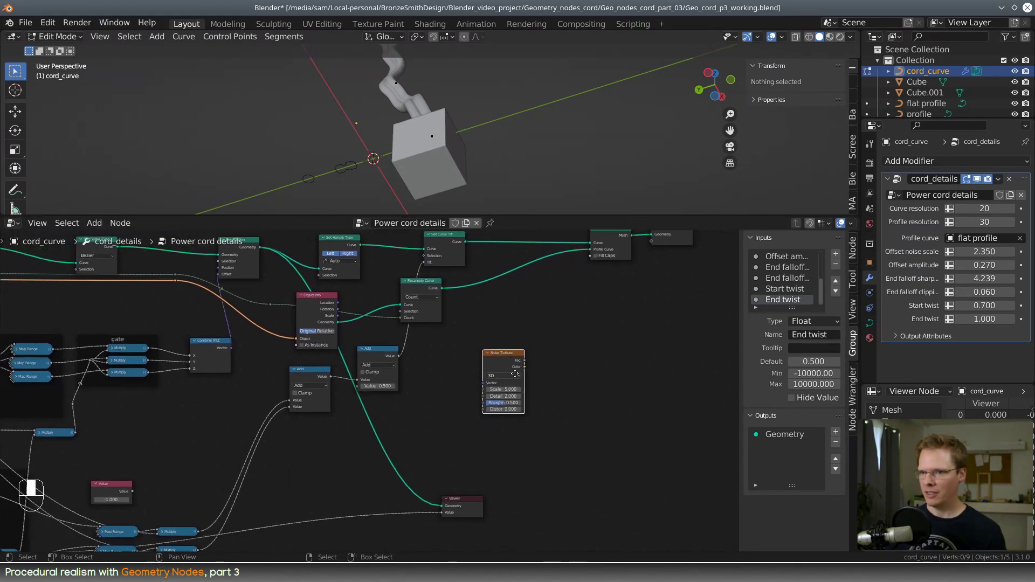
{"action": "left_click_drag", "start_coordinate": [377, 354], "coordinate": [394, 378]}
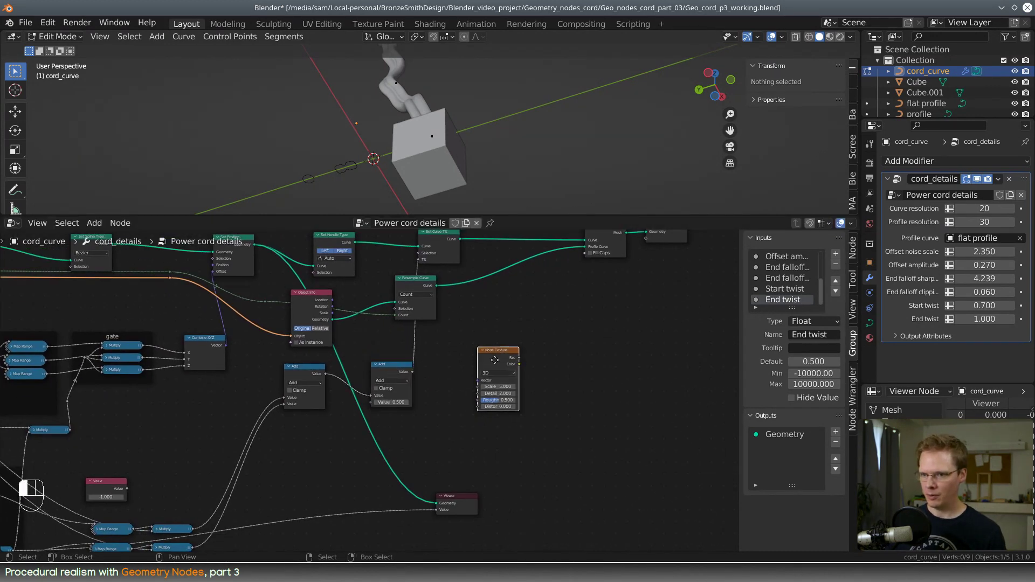
{"action": "left_click_drag", "start_coordinate": [494, 359], "coordinate": [298, 446]}
{"action": "middle_click_drag", "start_coordinate": [485, 518], "coordinate": [540, 423]}
{"action": "scroll", "coordinate": [540, 422], "scroll_direction": "down", "scroll_amount": 1}
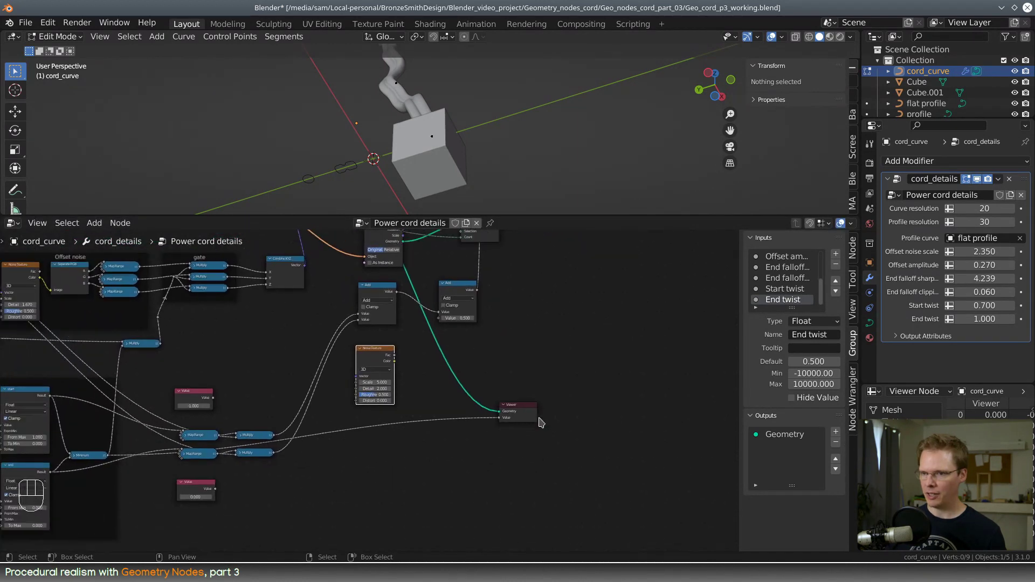
Step: Move the Viewer node down beneath the Map Range nodes, near the Minimum node of the end fades frame
{"action": "left_click_drag", "start_coordinate": [534, 418], "coordinate": [191, 509]}
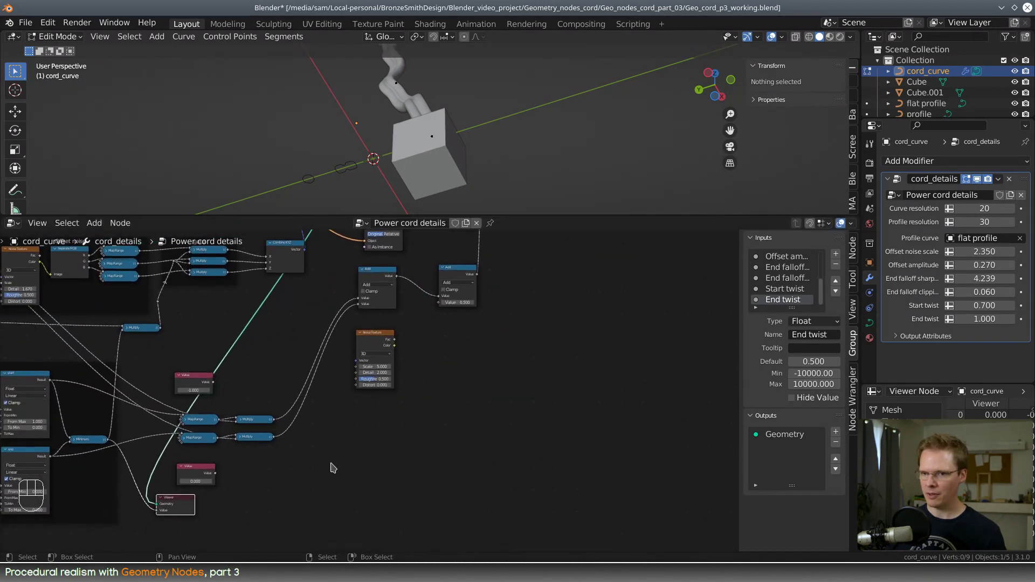
{"action": "scroll", "coordinate": [490, 439], "scroll_direction": "up", "scroll_amount": 2}
{"action": "middle_click_drag", "start_coordinate": [289, 531], "coordinate": [469, 454]}
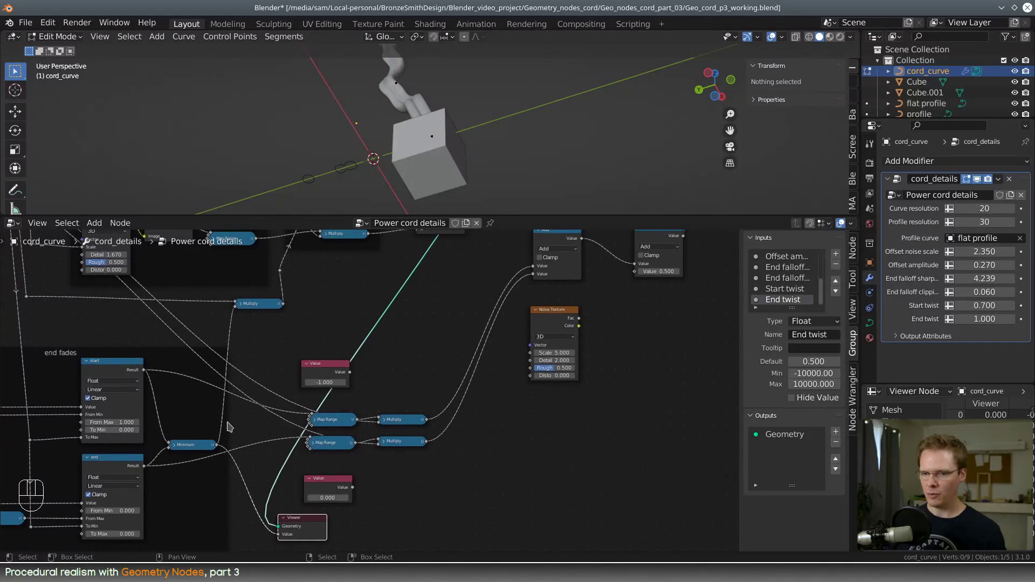
{"action": "middle_click_drag", "start_coordinate": [543, 329], "coordinate": [457, 357]}
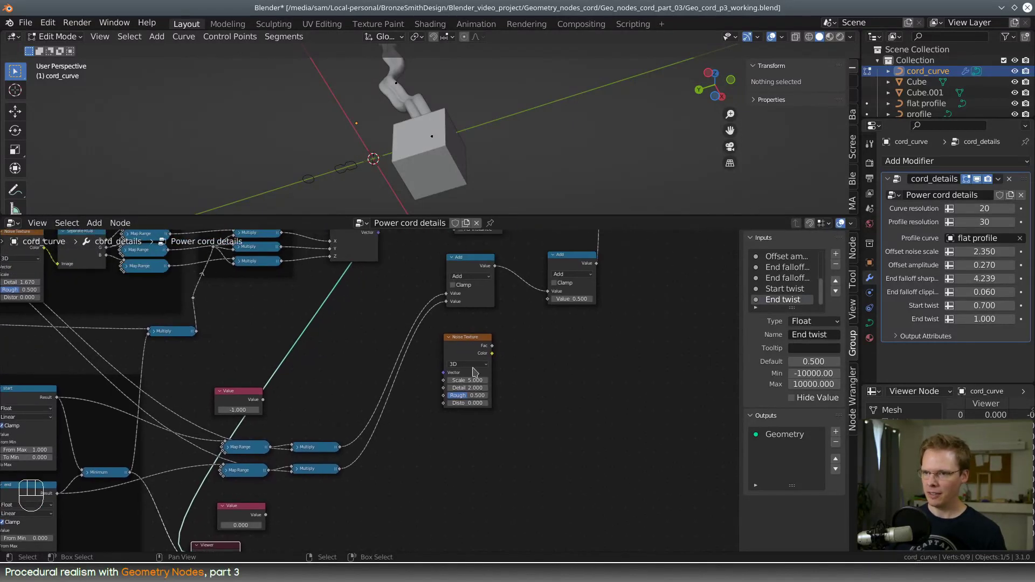
Step: Duplicate an Add node into the space beside the Noise Texture node
{"action": "key", "text": "shift+a"}
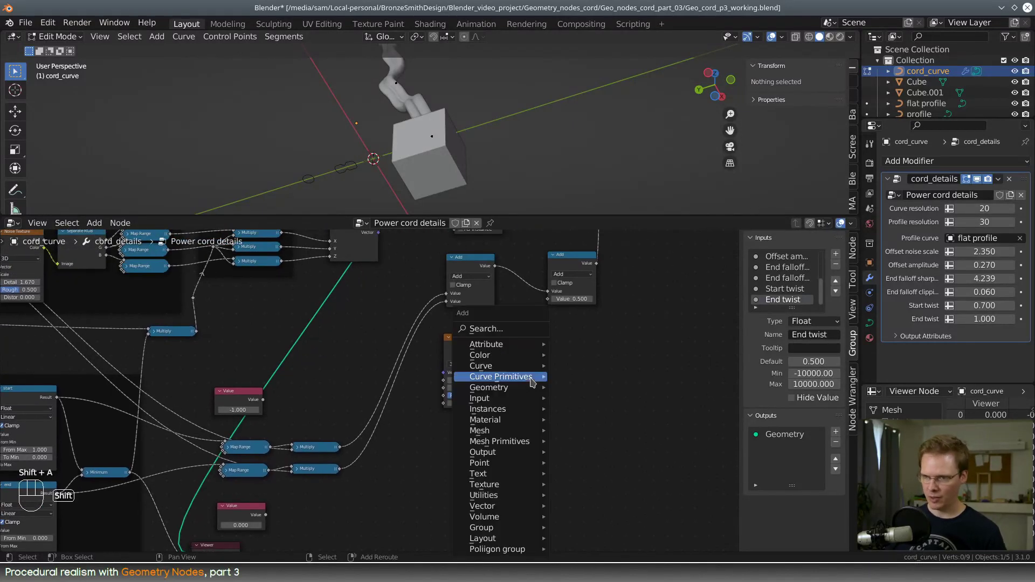
{"action": "left_click", "coordinate": [513, 324]}
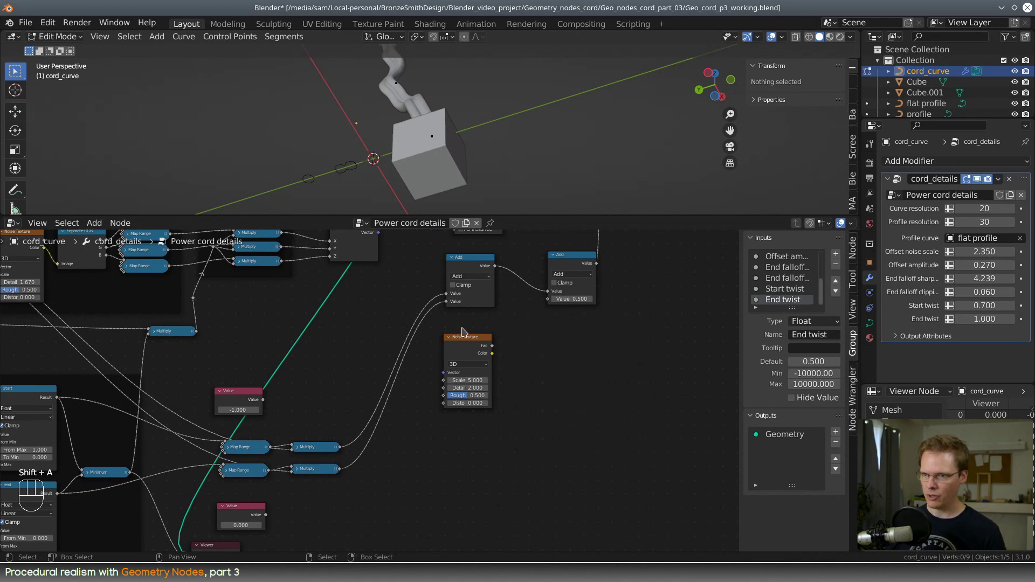
{"action": "key", "text": "shift+d"}
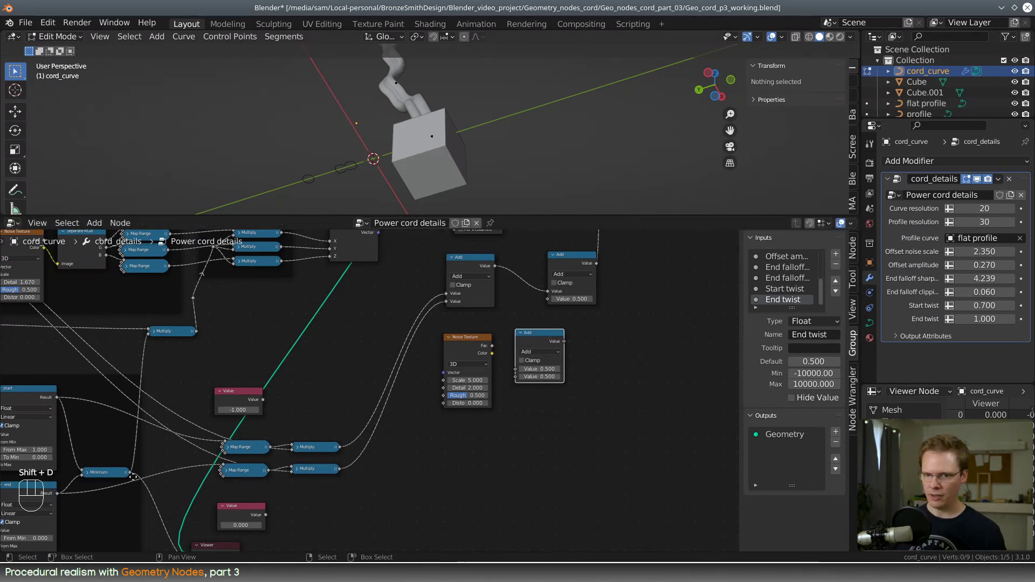
Step: Make the duplicated node a Multiply with the Minimum output and the Noise Texture's Fac as its two values
{"action": "left_click_drag", "start_coordinate": [130, 474], "coordinate": [516, 370]}
{"action": "left_click", "coordinate": [558, 352]}
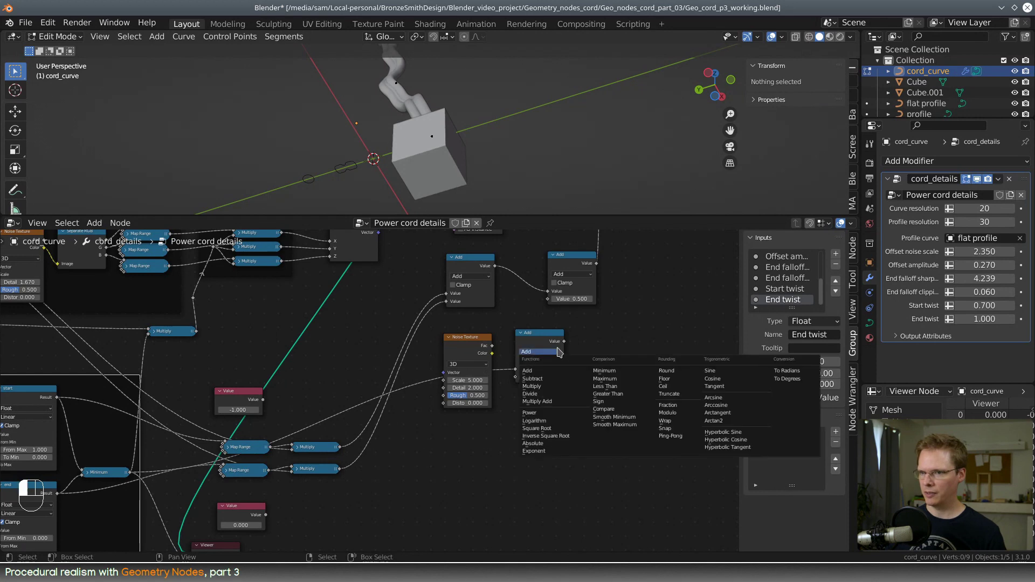
{"action": "left_click", "coordinate": [531, 386]}
{"action": "scroll", "coordinate": [591, 418], "scroll_direction": "up", "scroll_amount": 4}
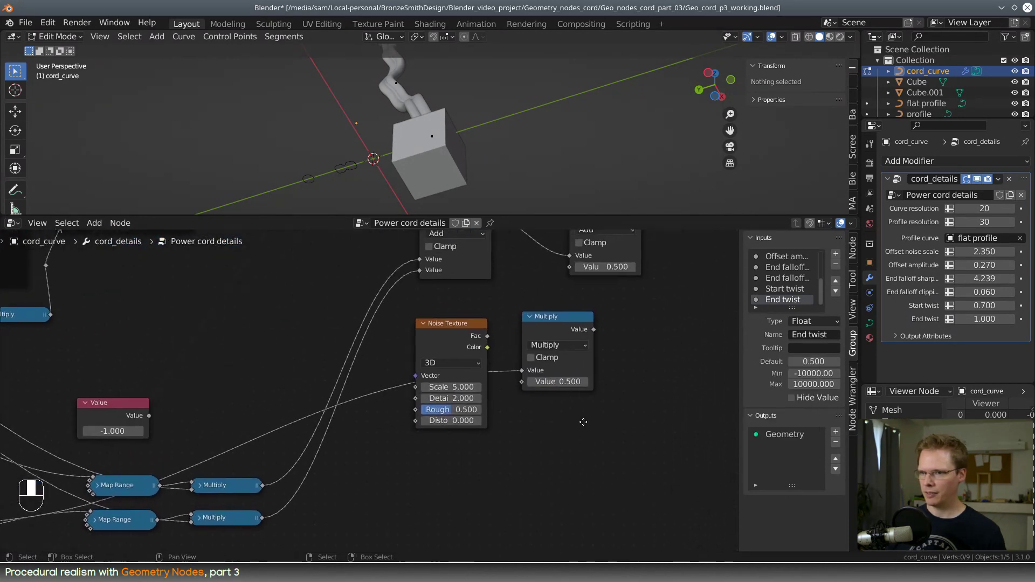
{"action": "scroll", "coordinate": [517, 443], "scroll_direction": "up", "scroll_amount": 1}
{"action": "left_click_drag", "start_coordinate": [479, 333], "coordinate": [520, 386]}
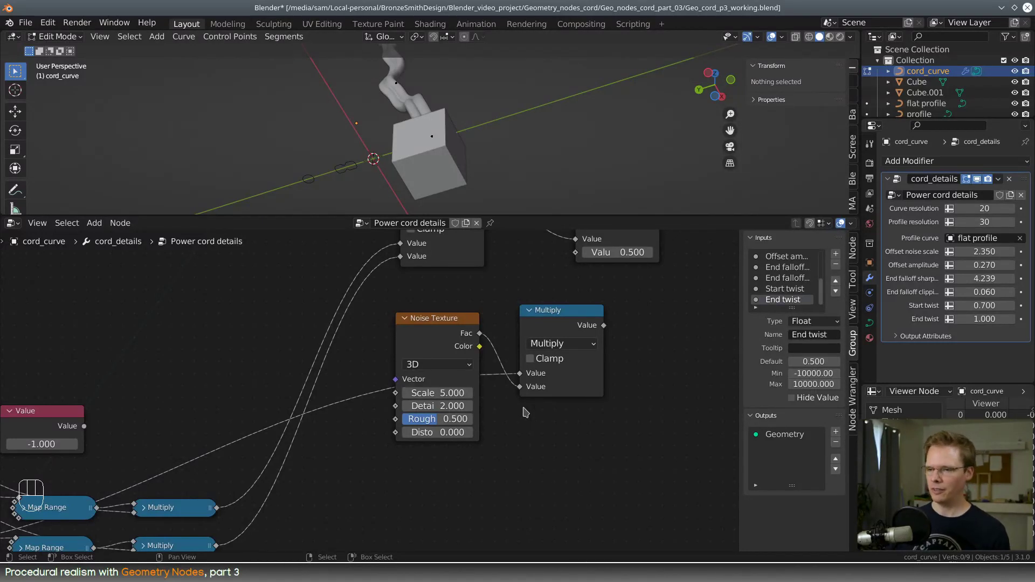
Step: Delete the two unconnected Value nodes above and below the Map Range nodes
{"action": "middle_click_drag", "start_coordinate": [614, 399], "coordinate": [512, 438]}
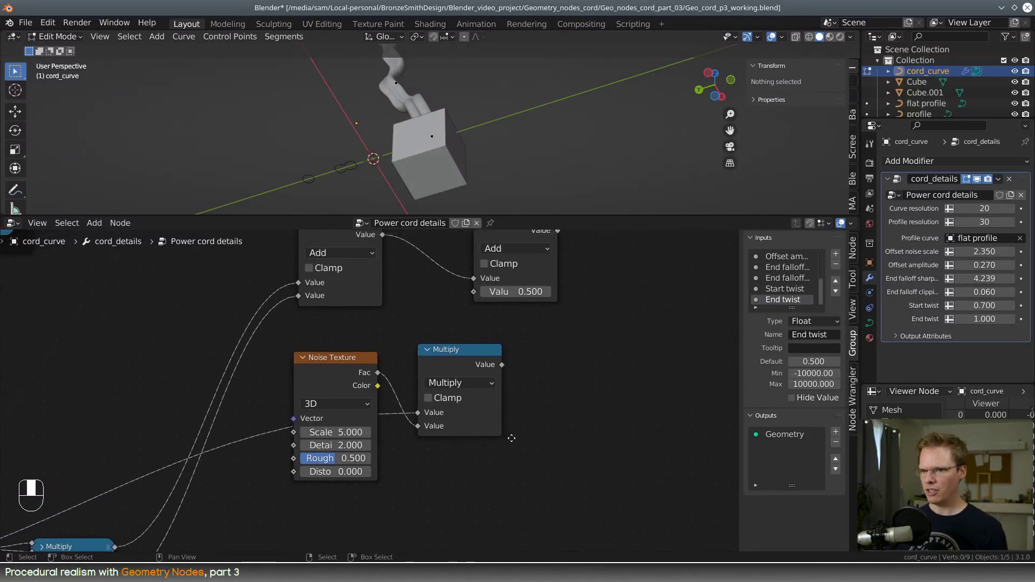
{"action": "scroll", "coordinate": [529, 421], "scroll_direction": "down", "scroll_amount": 3}
{"action": "middle_click_drag", "start_coordinate": [549, 388], "coordinate": [474, 414]}
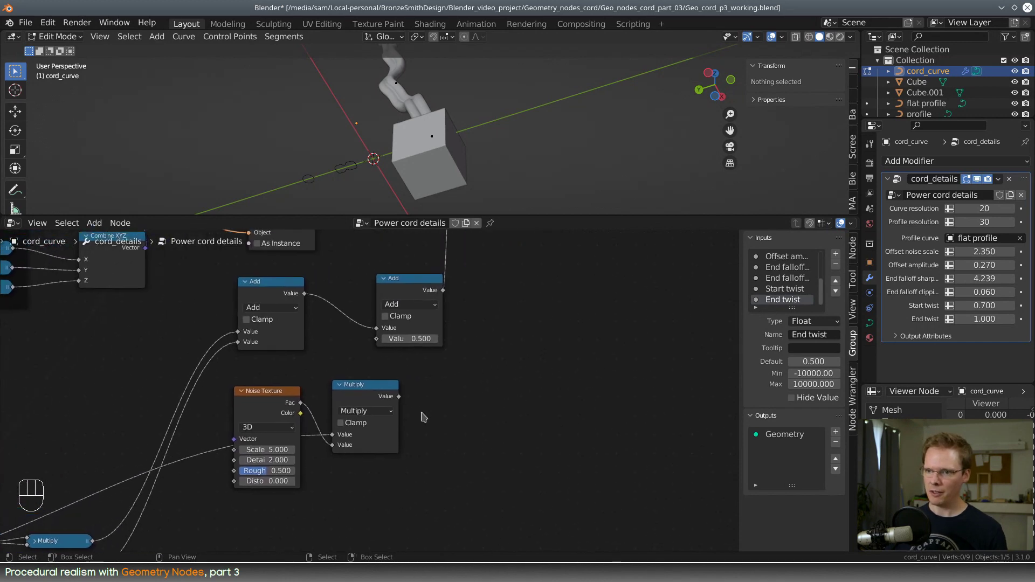
{"action": "scroll", "coordinate": [451, 398], "scroll_direction": "down", "scroll_amount": 4}
{"action": "middle_click_drag", "start_coordinate": [116, 474], "coordinate": [178, 401]}
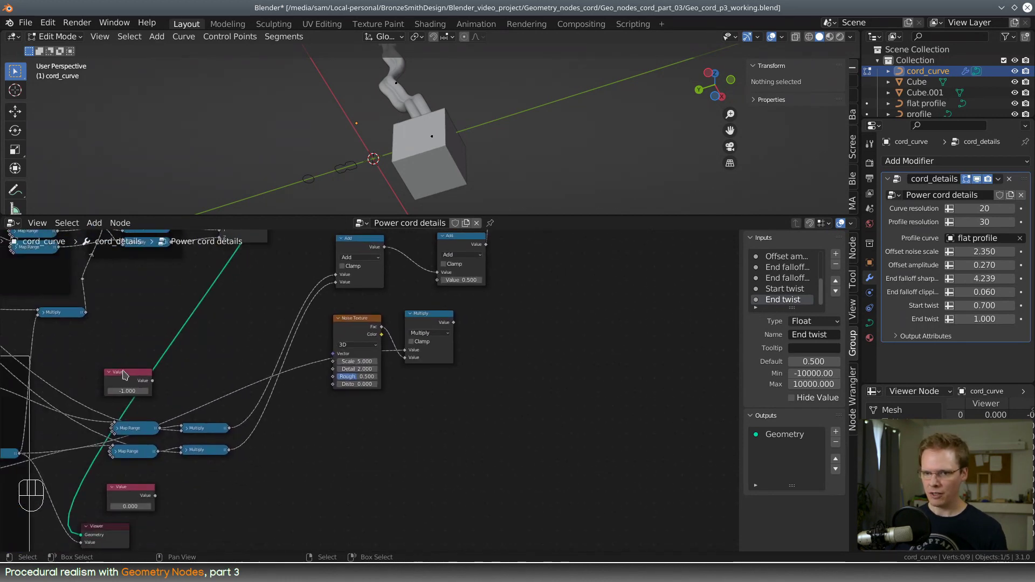
{"action": "key", "text": "x"}
{"action": "middle_click_drag", "start_coordinate": [209, 478], "coordinate": [231, 453]}
{"action": "left_click", "coordinate": [155, 467]}
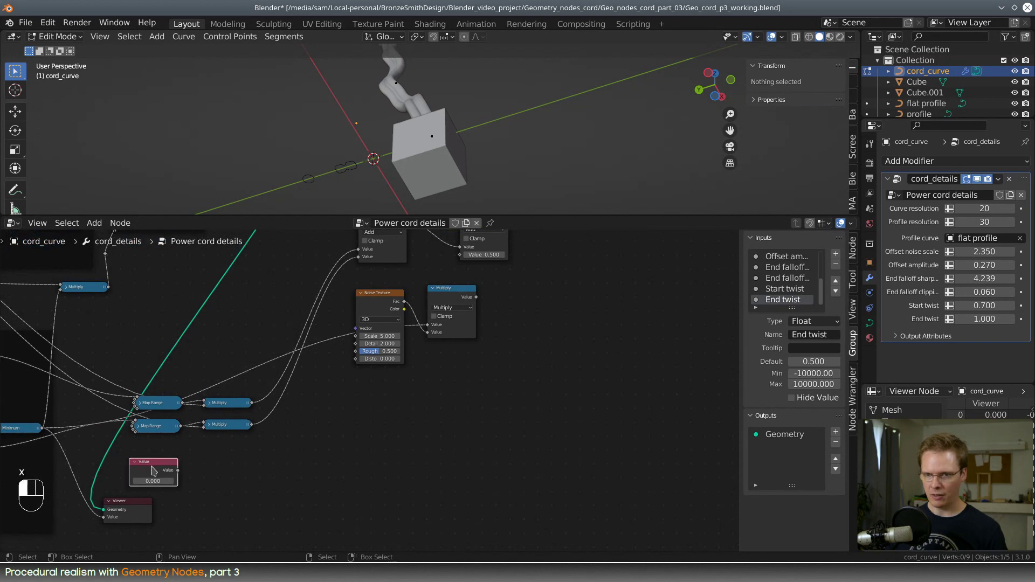
{"action": "key", "text": "x"}
Step: Move the Viewer node beside the noise Multiply node and link the Multiply output to the Viewer's value
{"action": "left_click", "coordinate": [132, 508]}
{"action": "left_click_drag", "start_coordinate": [132, 509], "coordinate": [565, 325]}
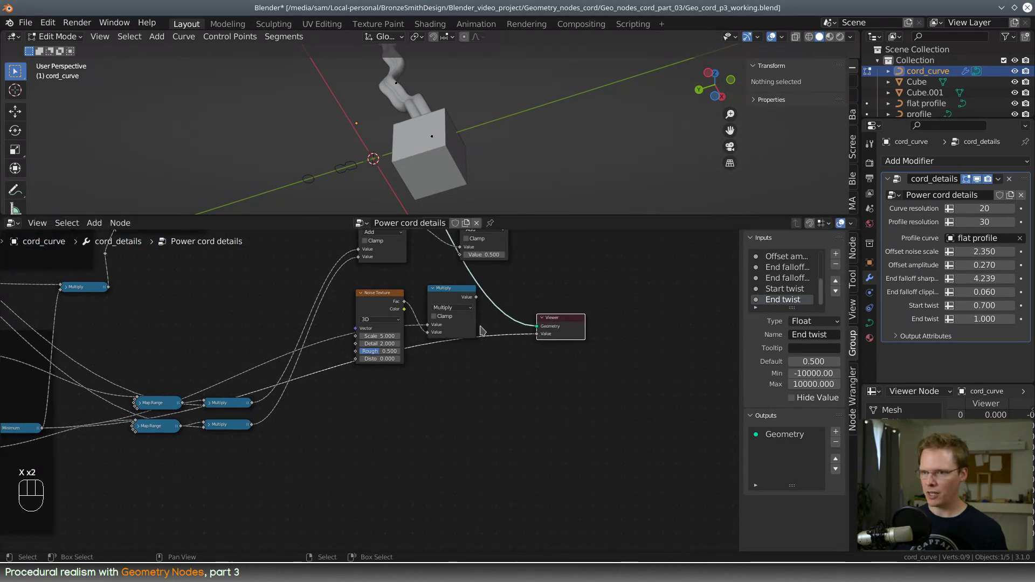
{"action": "left_click_drag", "start_coordinate": [476, 298], "coordinate": [492, 311]}
{"action": "left_click_drag", "start_coordinate": [537, 338], "coordinate": [537, 335]}
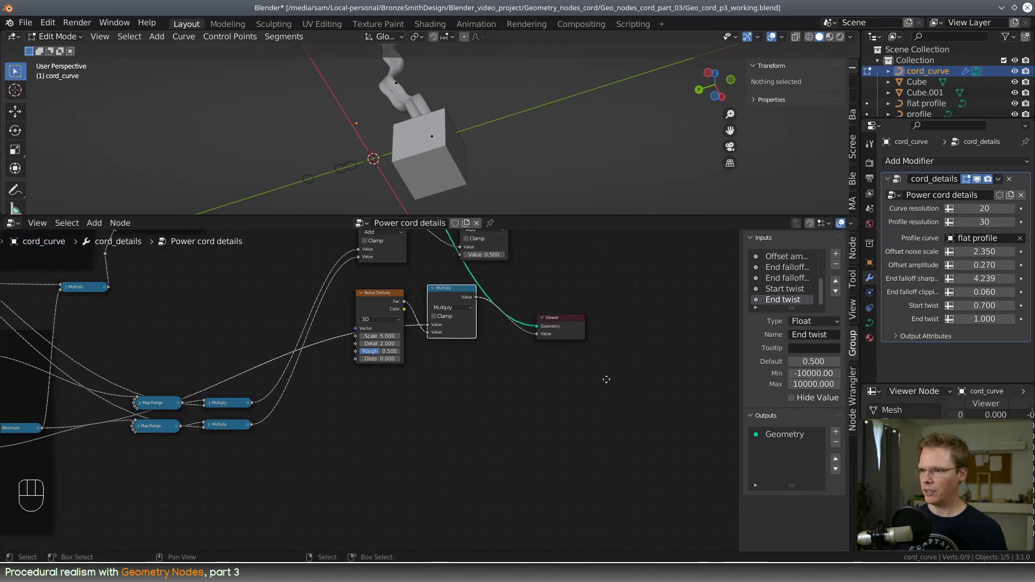
Step: Make the Viewer Node spreadsheet much taller to inspect the values along the curve's control points
{"action": "middle_click_drag", "start_coordinate": [606, 374], "coordinate": [489, 436]}
{"action": "left_click_drag", "start_coordinate": [939, 381], "coordinate": [939, 149]}
{"action": "middle_click_drag", "start_coordinate": [531, 394], "coordinate": [564, 445]}
{"action": "scroll", "coordinate": [320, 434], "scroll_direction": "up", "scroll_amount": 6}
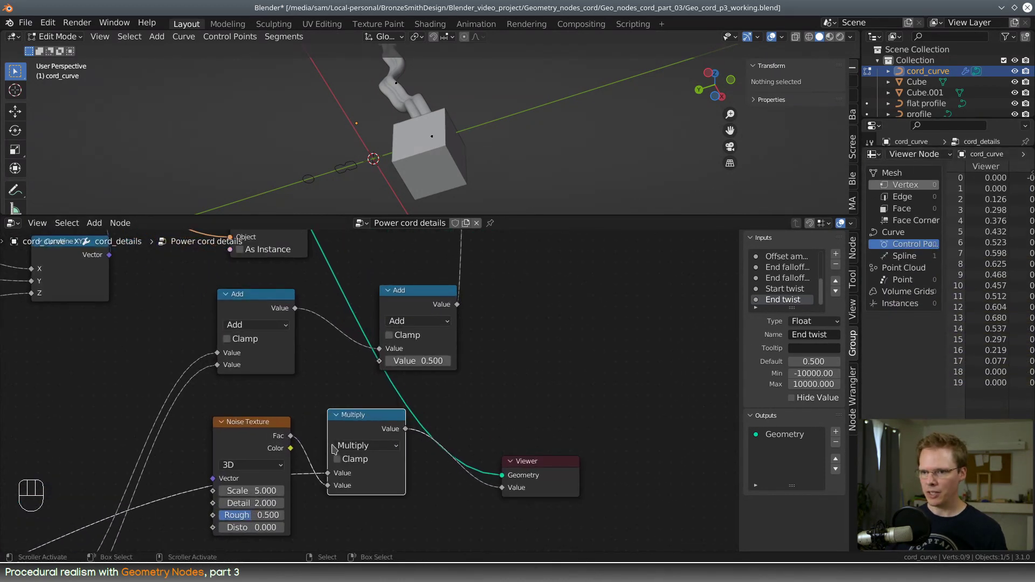
Step: Space out the Noise Texture and Multiply nodes and reposition the second Add node beneath Resample Curve
{"action": "middle_click_drag", "start_coordinate": [332, 446], "coordinate": [333, 414]}
{"action": "mouse_move", "coordinate": [351, 383]}
{"action": "left_mouse_down"}
{"action": "mouse_move", "coordinate": [361, 403]}
{"action": "mouse_move", "coordinate": [357, 390]}
{"action": "left_mouse_up"}
{"action": "left_click_drag", "start_coordinate": [268, 393], "coordinate": [237, 401]}
{"action": "scroll", "coordinate": [357, 407], "scroll_direction": "down", "scroll_amount": 2}
{"action": "left_click_drag", "start_coordinate": [371, 373], "coordinate": [386, 400]}
{"action": "left_click_drag", "start_coordinate": [257, 376], "coordinate": [241, 391]}
{"action": "scroll", "coordinate": [530, 303], "scroll_direction": "down", "scroll_amount": 1}
{"action": "scroll", "coordinate": [462, 382], "scroll_direction": "down", "scroll_amount": 1}
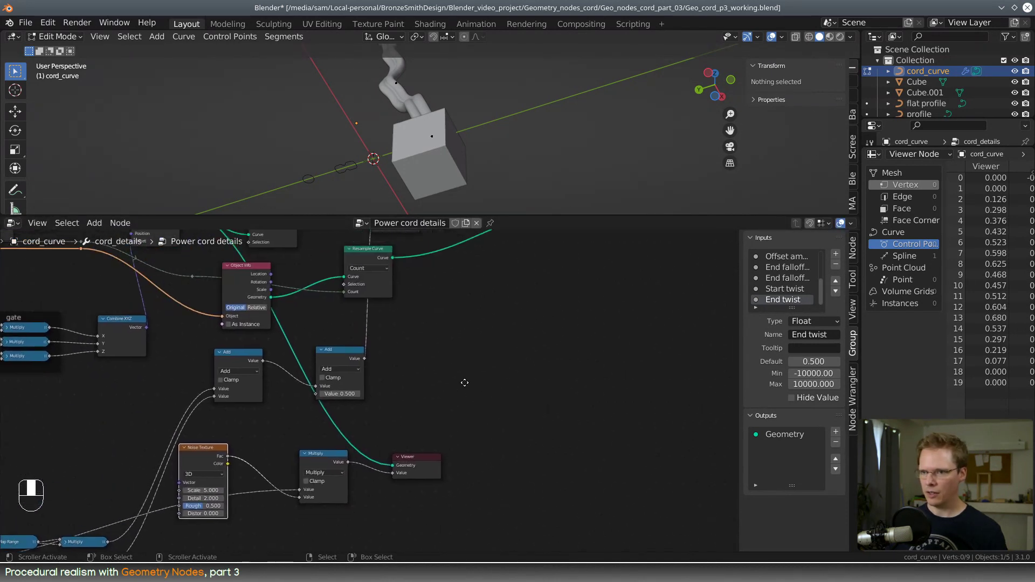
{"action": "scroll", "coordinate": [430, 403], "scroll_direction": "down", "scroll_amount": 1}
{"action": "left_click_drag", "start_coordinate": [331, 382], "coordinate": [355, 364]}
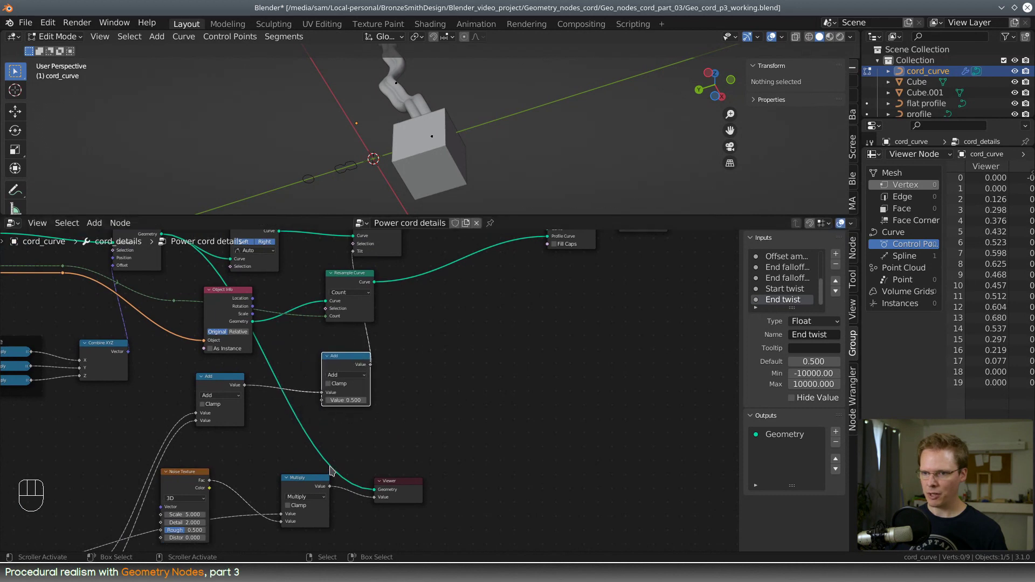
Step: Link the noise Multiply output to the second Add node's free value and enlarge the 3D viewport to view the cord
{"action": "left_click_drag", "start_coordinate": [329, 487], "coordinate": [322, 400]}
{"action": "left_click_drag", "start_coordinate": [510, 218], "coordinate": [510, 297]}
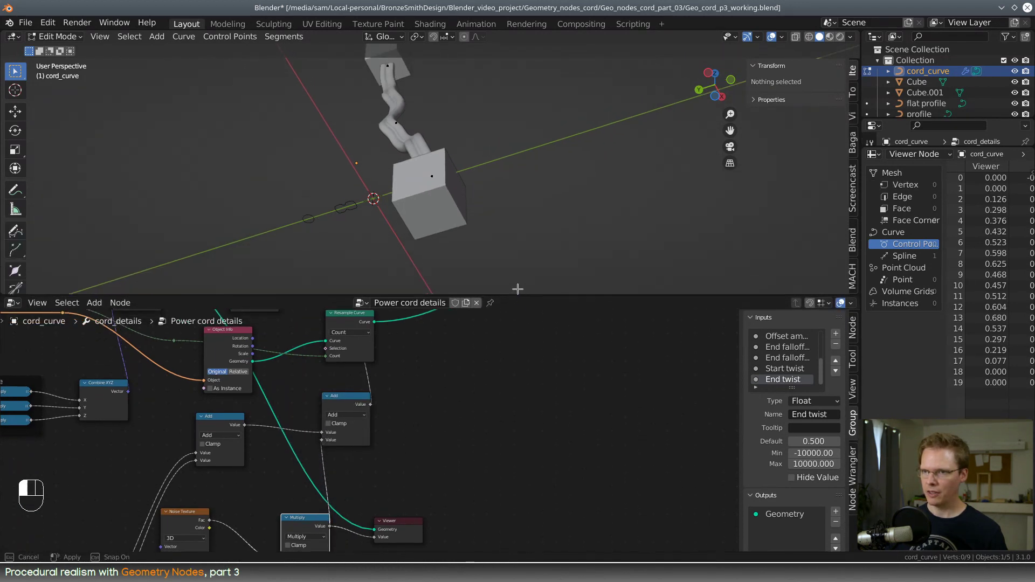
{"action": "middle_click_drag", "start_coordinate": [510, 231], "coordinate": [490, 228]}
{"action": "middle_click_drag", "start_coordinate": [302, 518], "coordinate": [347, 481]}
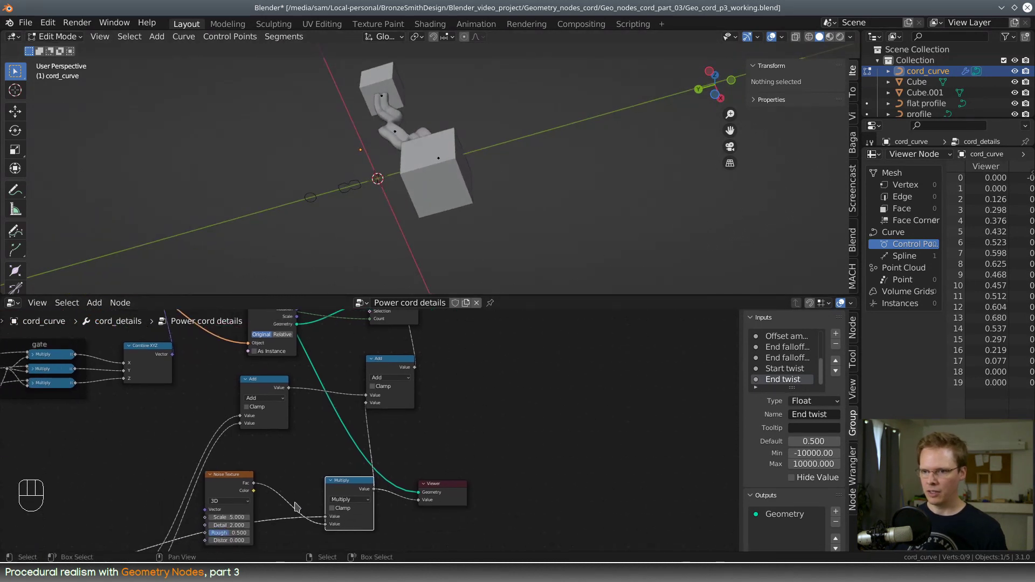
Step: Shift the Multiply node closer to the Noise Texture and raise the noise Scale to 14.800 while viewing the cord up close
{"action": "left_click_drag", "start_coordinate": [347, 481], "coordinate": [311, 474]}
{"action": "middle_click_drag", "start_coordinate": [407, 444], "coordinate": [462, 399]}
{"action": "scroll", "coordinate": [399, 485], "scroll_direction": "up", "scroll_amount": 6}
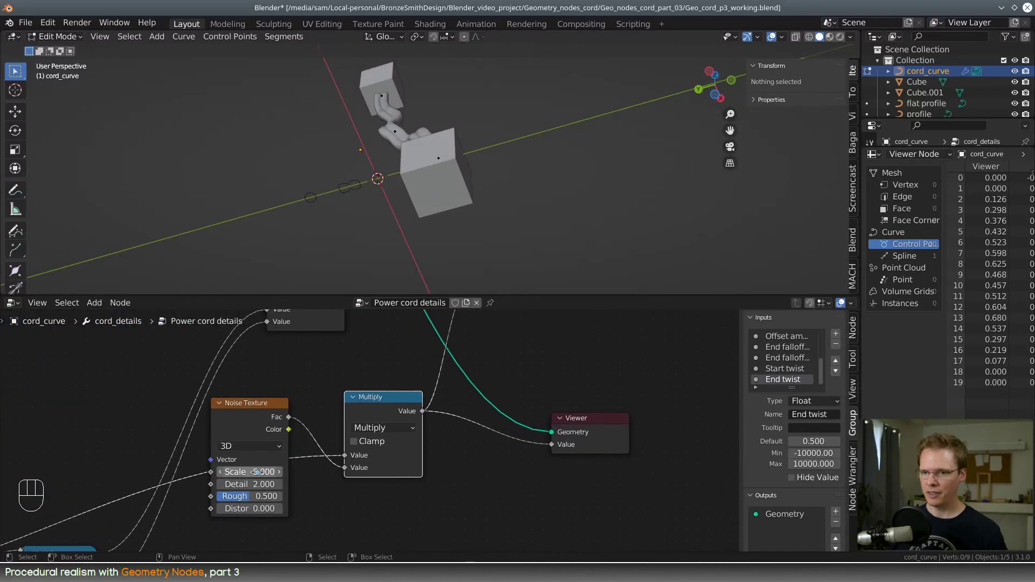
{"action": "mouse_move", "coordinate": [256, 472]}
{"action": "left_mouse_down"}
{"action": "mouse_move", "coordinate": [294, 472]}
{"action": "mouse_move", "coordinate": [272, 471]}
{"action": "left_mouse_up"}
{"action": "middle_click_drag", "start_coordinate": [438, 210], "coordinate": [439, 252], "text": "shift"}
{"action": "scroll", "coordinate": [446, 227], "scroll_direction": "up", "scroll_amount": 6}
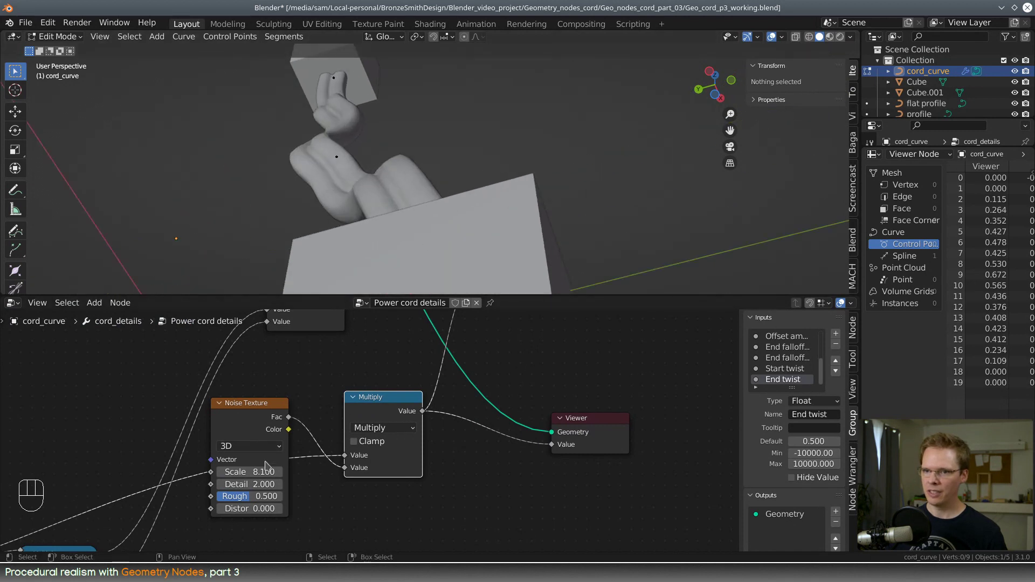
{"action": "left_click_drag", "start_coordinate": [263, 472], "coordinate": [285, 471]}
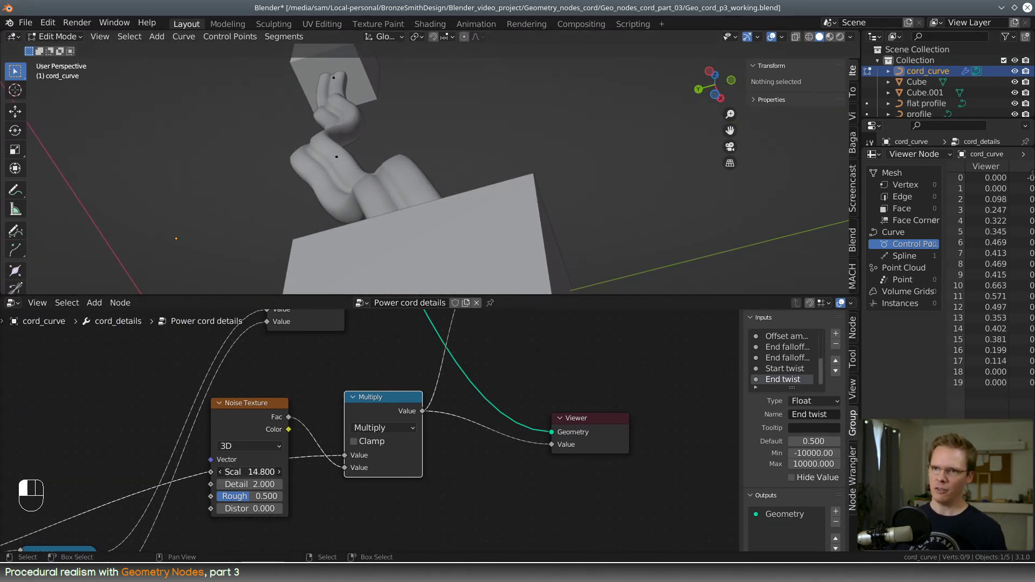
Step: Duplicate the noise Multiply node and insert the copy into the link between it and the second Add node
{"action": "scroll", "coordinate": [428, 435], "scroll_direction": "down", "scroll_amount": 5}
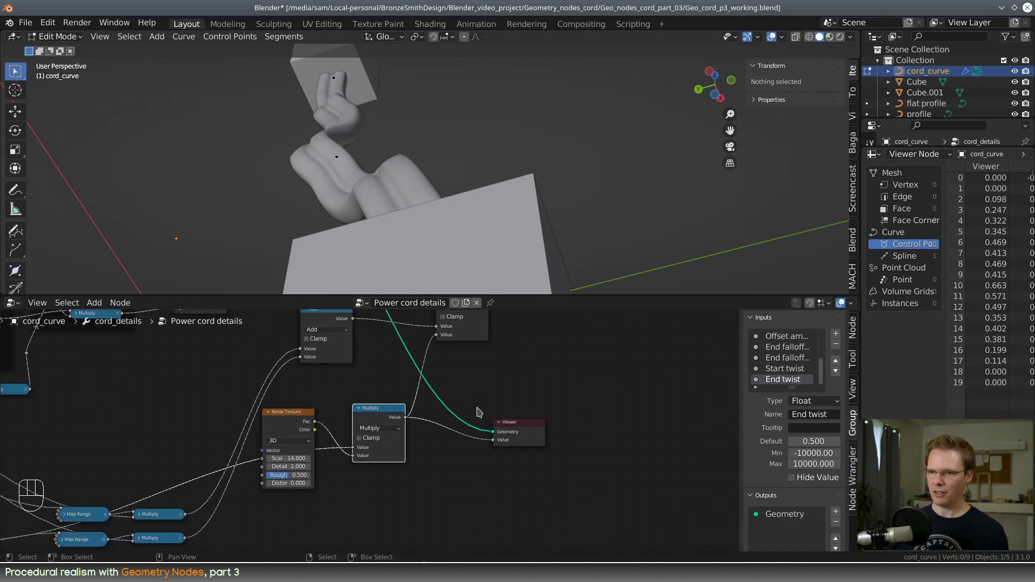
{"action": "middle_click_drag", "start_coordinate": [478, 409], "coordinate": [419, 450]}
{"action": "key", "text": "shift+a"}
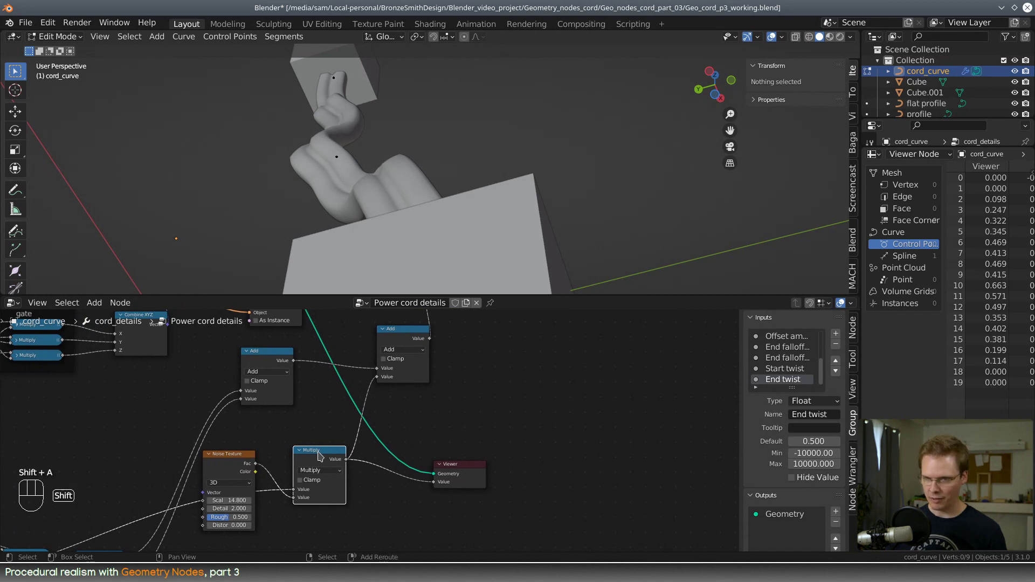
{"action": "key", "text": "shift+d"}
{"action": "left_click", "coordinate": [401, 400]}
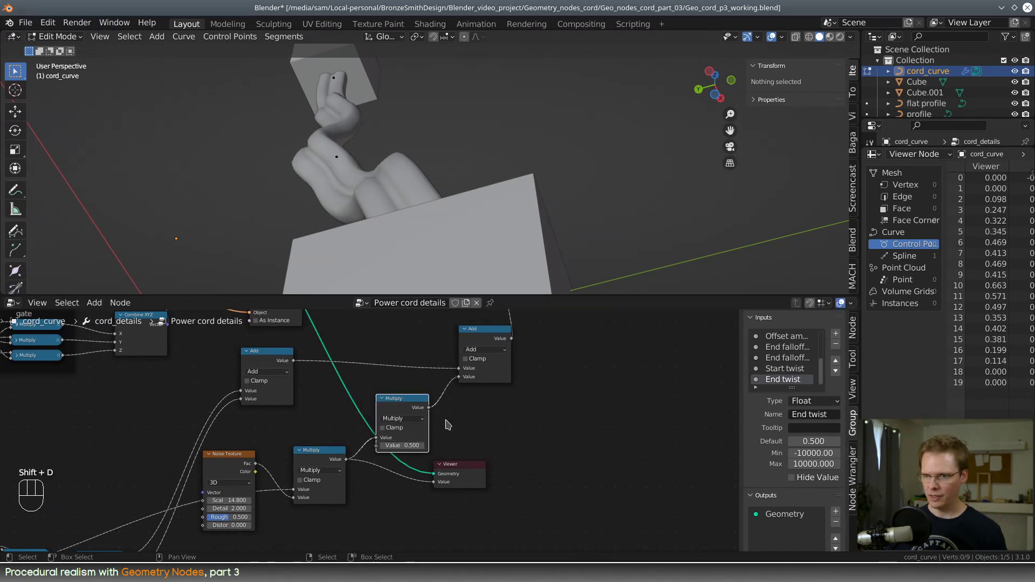
{"action": "left_click_drag", "start_coordinate": [415, 409], "coordinate": [410, 407]}
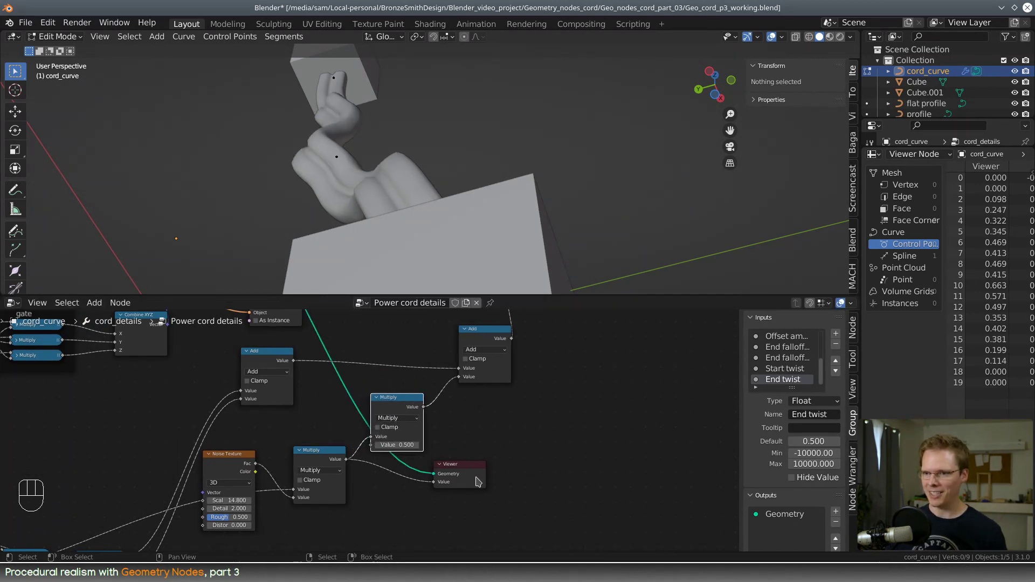
Step: Move the Viewer node clear of the new Multiply node and set that Multiply's value to 10
{"action": "left_click_drag", "start_coordinate": [479, 468], "coordinate": [585, 449]}
{"action": "left_click_drag", "start_coordinate": [386, 399], "coordinate": [389, 399]}
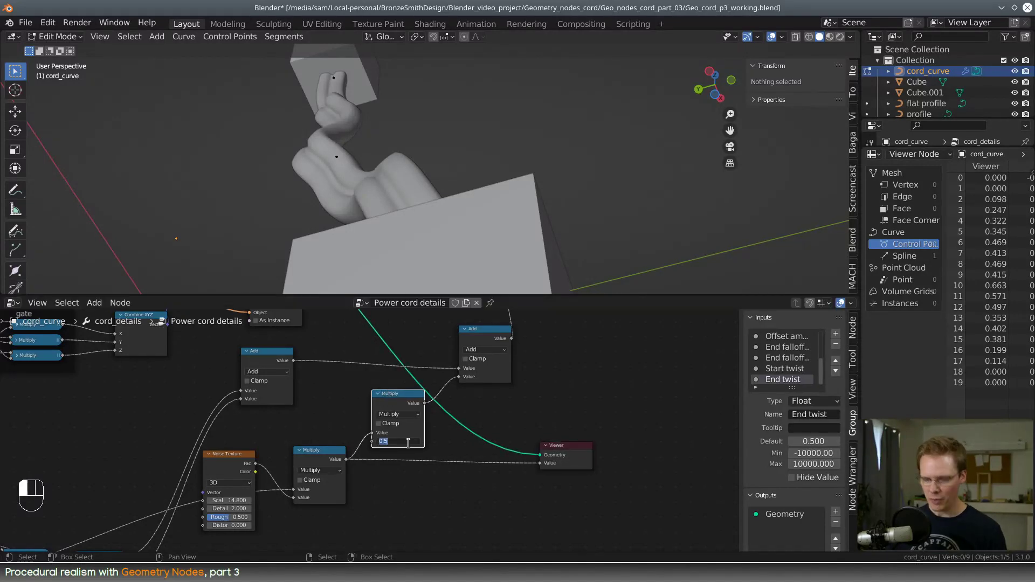
{"action": "key", "text": "Return"}
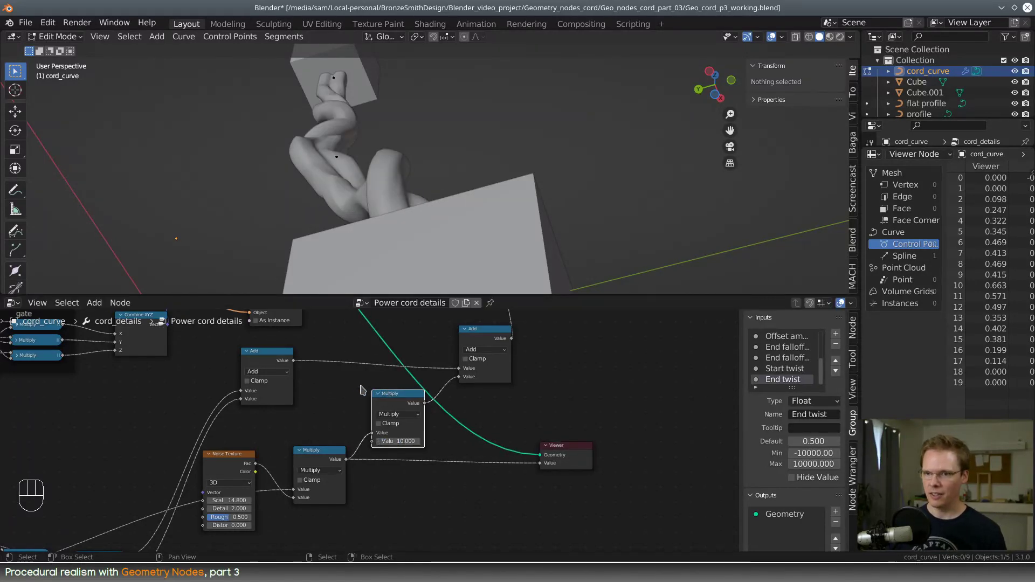
Step: Try different Noise Texture Scale values, down to -1.800 and back up to 12.700, while orbiting the cord
{"action": "left_click_drag", "start_coordinate": [231, 500], "coordinate": [203, 500]}
{"action": "middle_click_drag", "start_coordinate": [455, 248], "coordinate": [509, 229]}
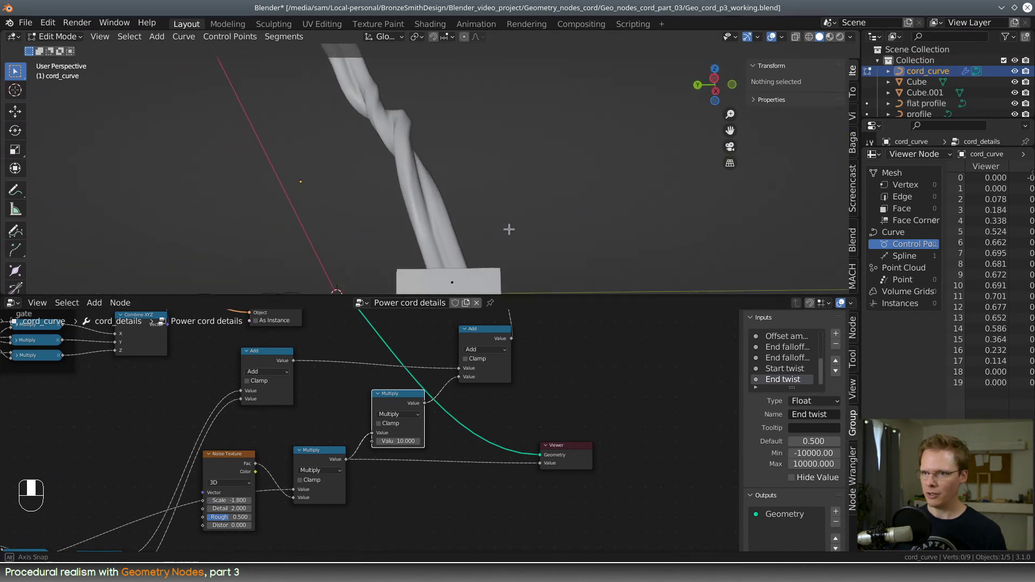
{"action": "mouse_move", "coordinate": [224, 500]}
{"action": "left_mouse_down"}
{"action": "mouse_move", "coordinate": [175, 500]}
{"action": "mouse_move", "coordinate": [224, 500]}
{"action": "left_mouse_up"}
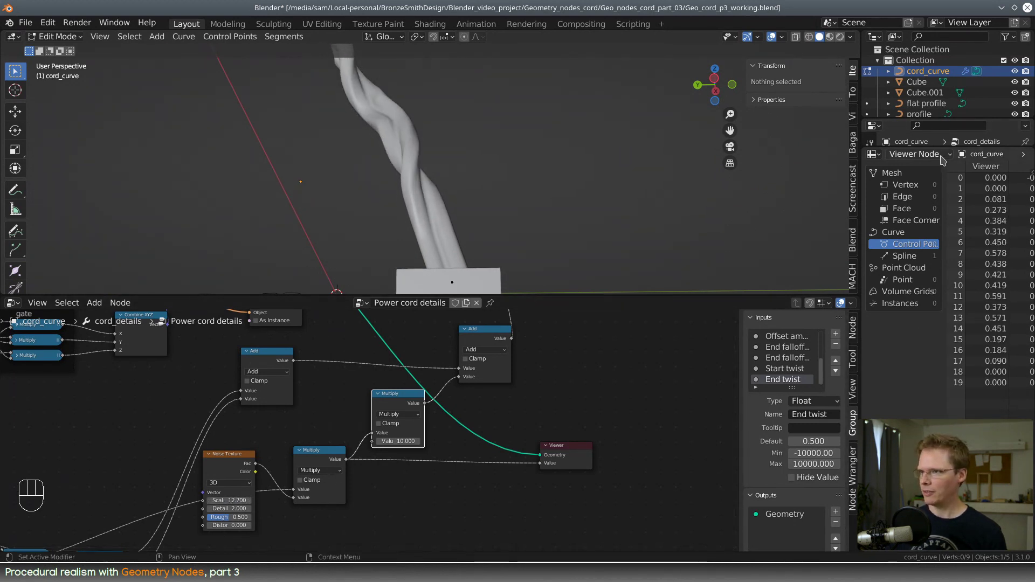
Step: Enlarge the modifier properties area and set the cord's Start twist to 0.430
{"action": "left_click_drag", "start_coordinate": [933, 149], "coordinate": [933, 381]}
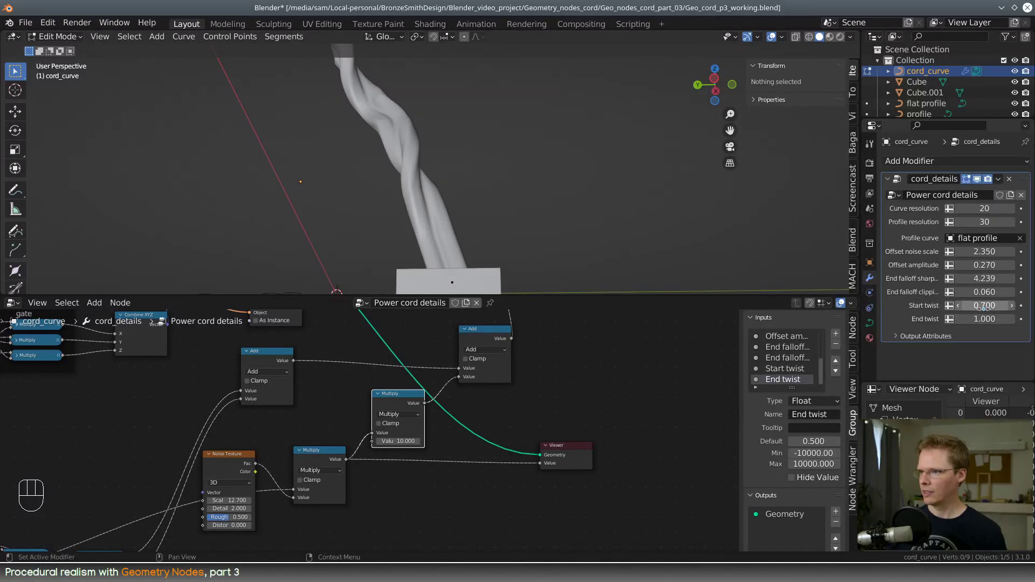
{"action": "left_click_drag", "start_coordinate": [984, 305], "coordinate": [1009, 306]}
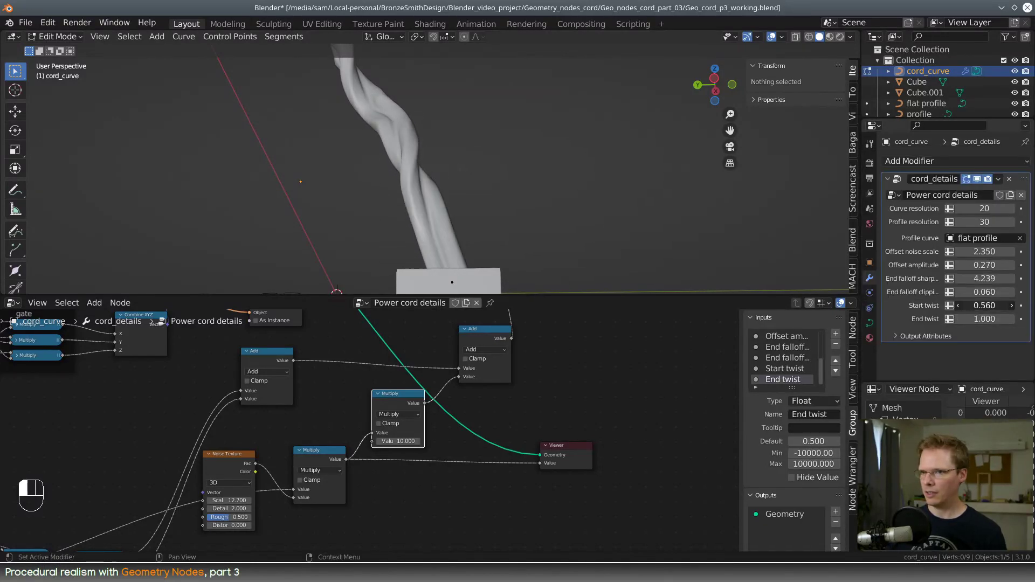
{"action": "middle_click_drag", "start_coordinate": [593, 215], "coordinate": [521, 182]}
{"action": "middle_click_drag", "start_coordinate": [531, 201], "coordinate": [809, 245]}
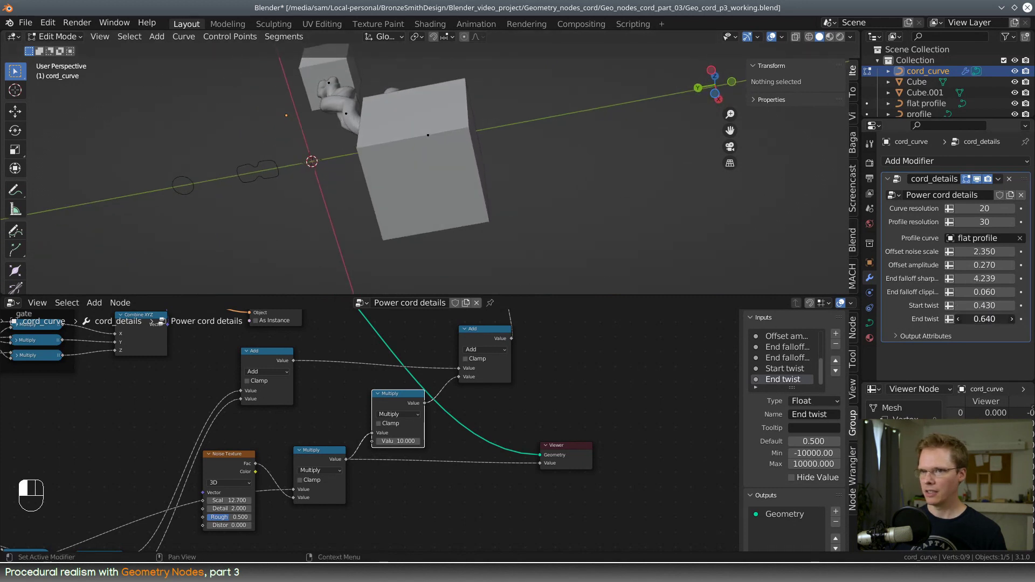
Step: Set the cord's End twist to 0.580 and view the twisted cord up close
{"action": "left_click_drag", "start_coordinate": [984, 318], "coordinate": [1014, 319]}
{"action": "middle_click_drag", "start_coordinate": [647, 270], "coordinate": [494, 198]}
{"action": "scroll", "coordinate": [493, 193], "scroll_direction": "up", "scroll_amount": 1}
{"action": "middle_click_drag", "start_coordinate": [483, 162], "coordinate": [492, 221], "text": "shift"}
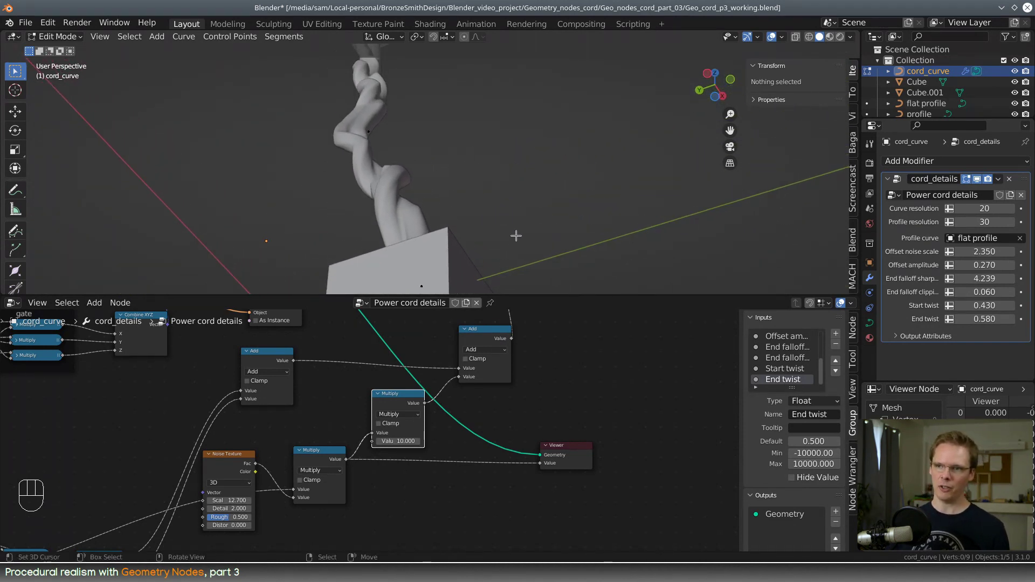
Step: Add a Map Range node to the node tree near the noise Multiply node
{"action": "middle_click_drag", "start_coordinate": [492, 449], "coordinate": [390, 436]}
{"action": "scroll", "coordinate": [496, 412], "scroll_direction": "up", "scroll_amount": 3}
{"action": "key", "text": "shift+a"}
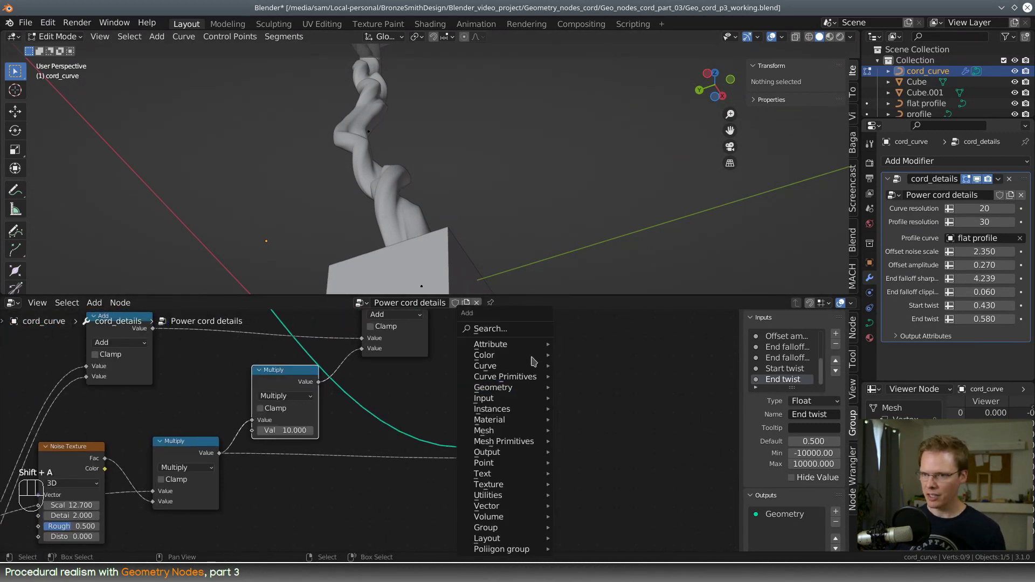
{"action": "left_click", "coordinate": [517, 330]}
{"action": "type", "text": "map"}
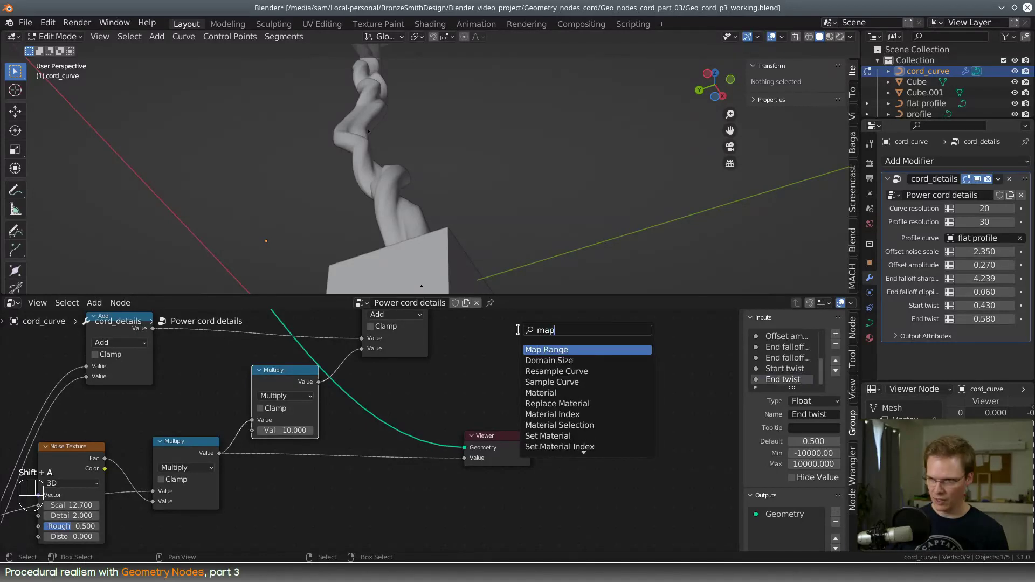
{"action": "left_click", "coordinate": [585, 351]}
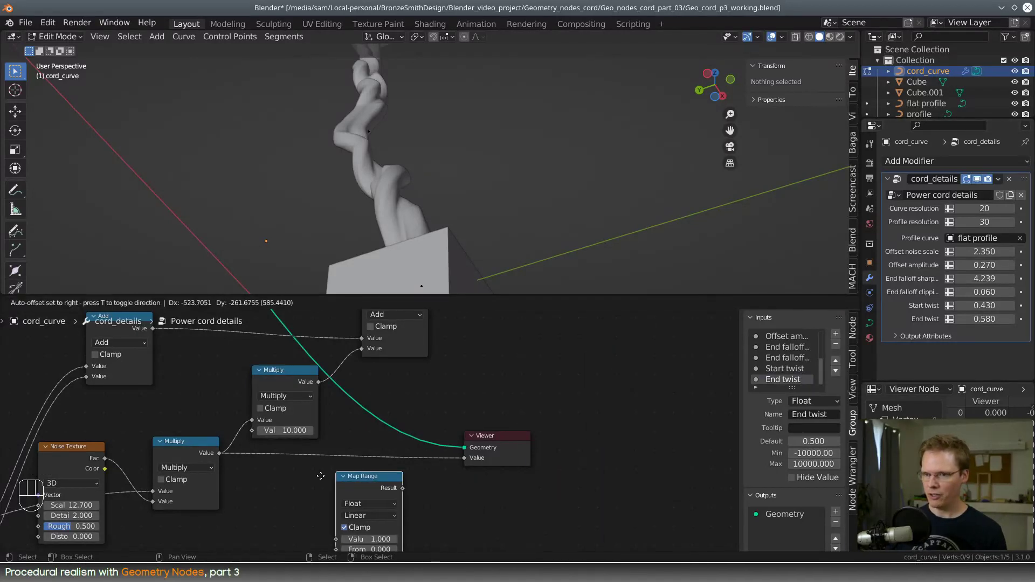
{"action": "left_click", "coordinate": [258, 475]}
Step: Collapse the multiplier's Multiply node and insert the Map Range node into the link feeding it from the noise Multiply
{"action": "scroll", "coordinate": [347, 439], "scroll_direction": "down", "scroll_amount": 2}
{"action": "middle_click_drag", "start_coordinate": [347, 435], "coordinate": [369, 433]}
{"action": "left_click_drag", "start_coordinate": [345, 383], "coordinate": [391, 367]}
{"action": "left_click", "coordinate": [373, 355]}
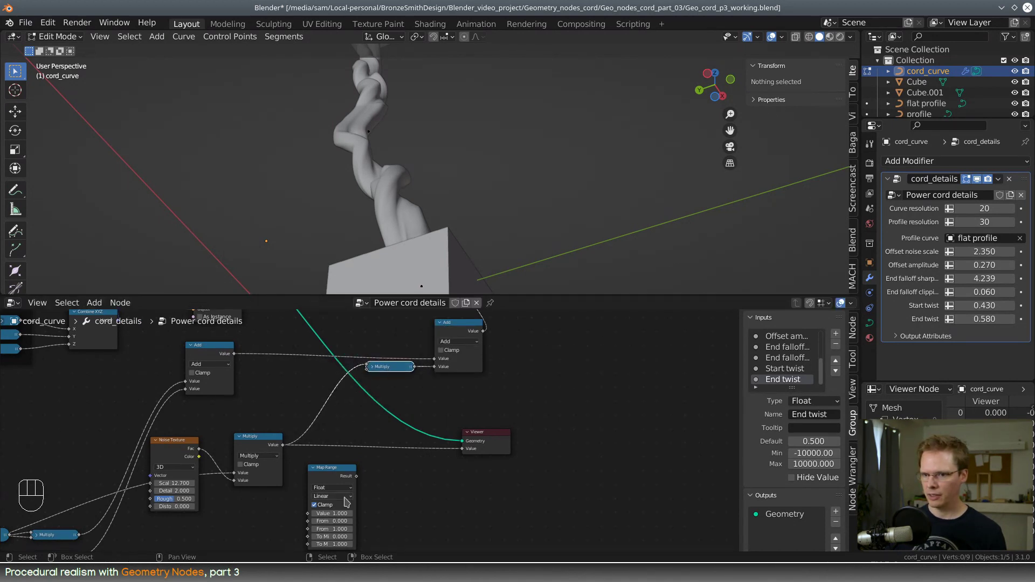
{"action": "left_click", "coordinate": [335, 468]}
{"action": "left_click_drag", "start_coordinate": [337, 470], "coordinate": [339, 393]}
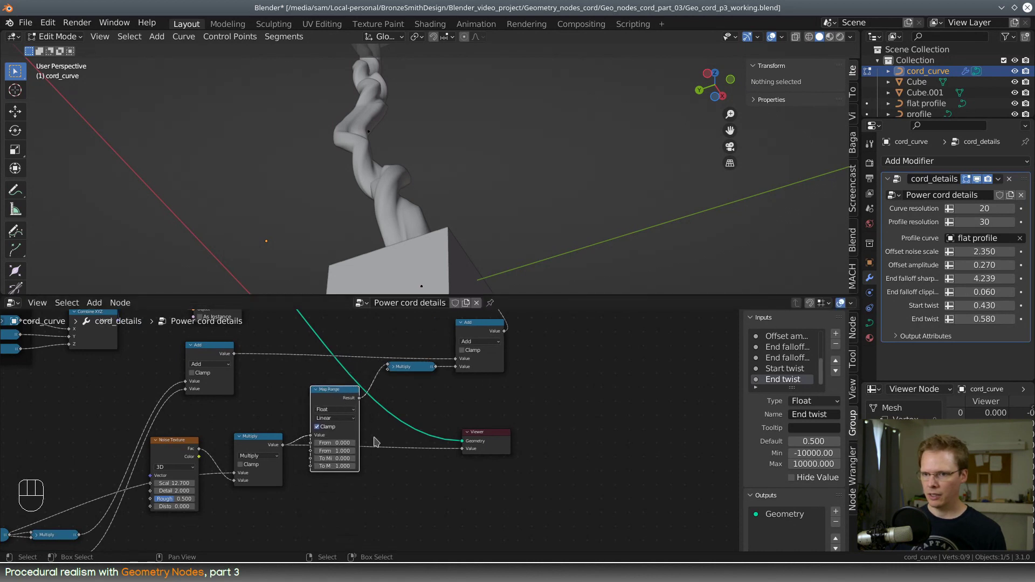
Step: Set the Map Range node's To Min to 0.5 and To Max to -0.5
{"action": "scroll", "coordinate": [367, 433], "scroll_direction": "up", "scroll_amount": 2}
{"action": "left_click", "coordinate": [328, 471]}
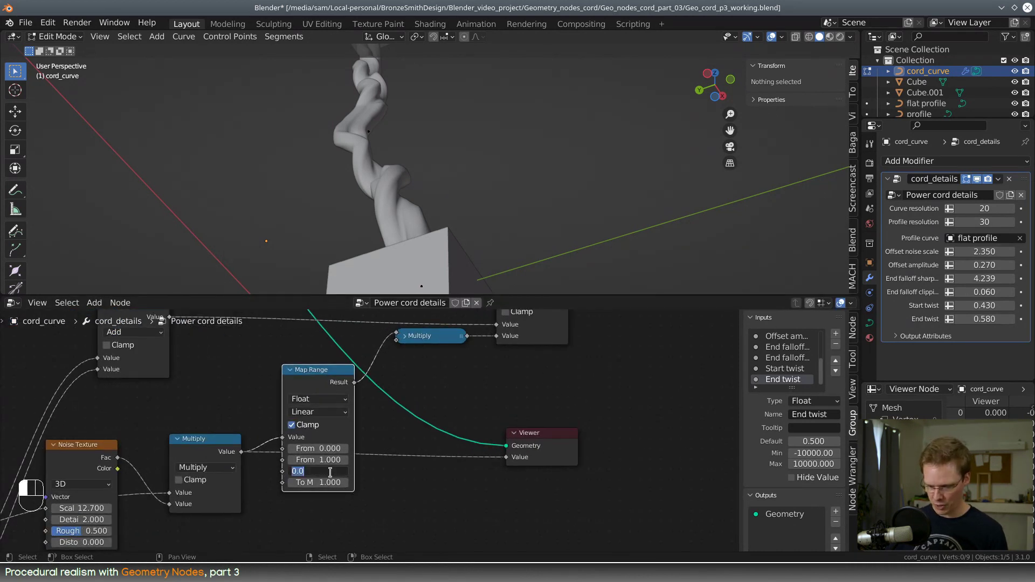
{"action": "type", "text": "0.5"}
{"action": "key", "text": "Return"}
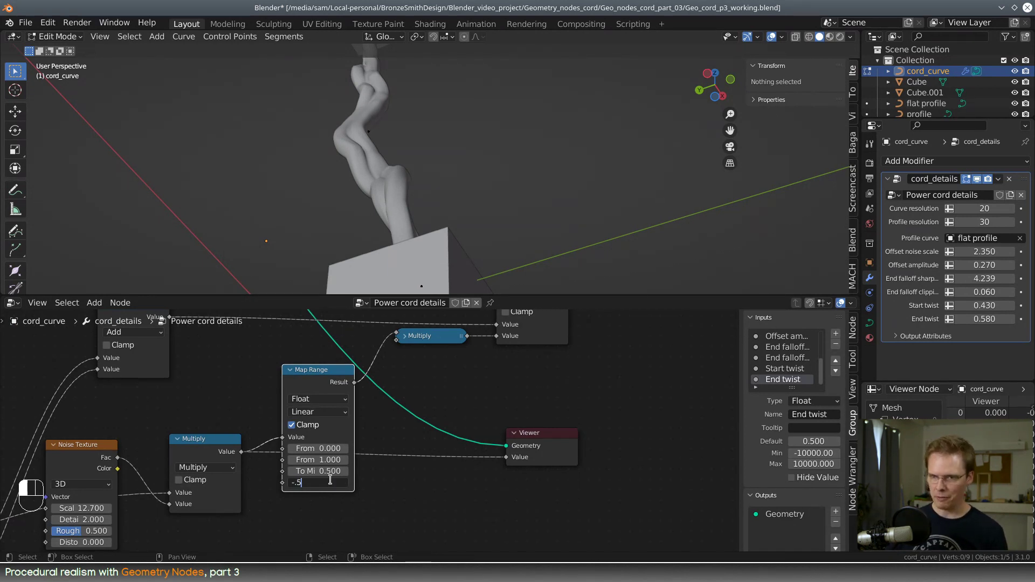
{"action": "left_click", "coordinate": [329, 480]}
{"action": "type", "text": "-.5"}
{"action": "key", "text": "Return"}
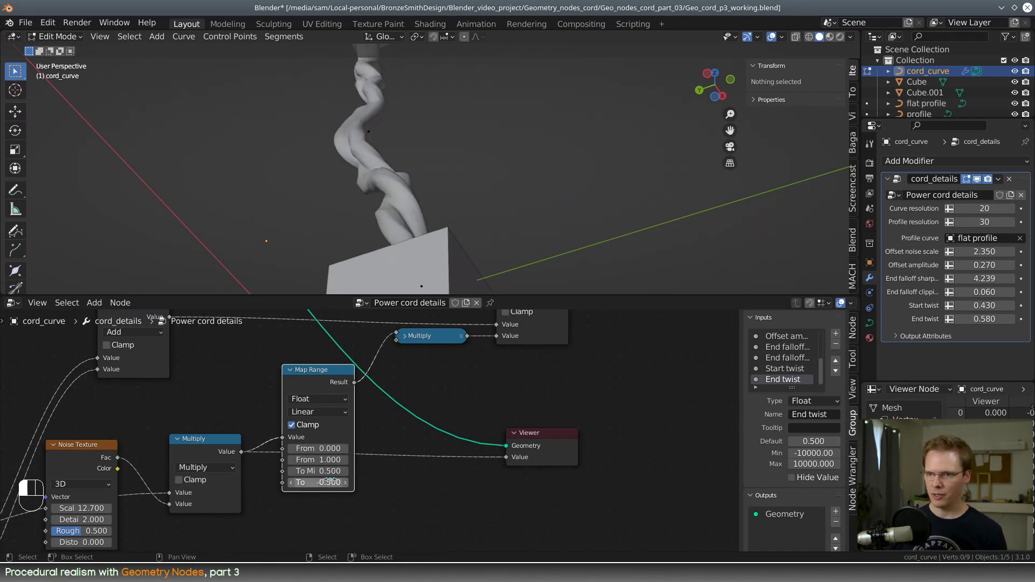
Step: Collapse the Map Range node and lower it slightly between the two Multiply nodes
{"action": "left_click", "coordinate": [292, 370]}
{"action": "middle_click_drag", "start_coordinate": [427, 385], "coordinate": [428, 441]}
{"action": "left_click_drag", "start_coordinate": [319, 424], "coordinate": [319, 462]}
{"action": "left_click", "coordinate": [430, 391]}
{"action": "left_click_drag", "start_coordinate": [410, 396], "coordinate": [411, 414]}
{"action": "middle_click_drag", "start_coordinate": [437, 478], "coordinate": [528, 411]}
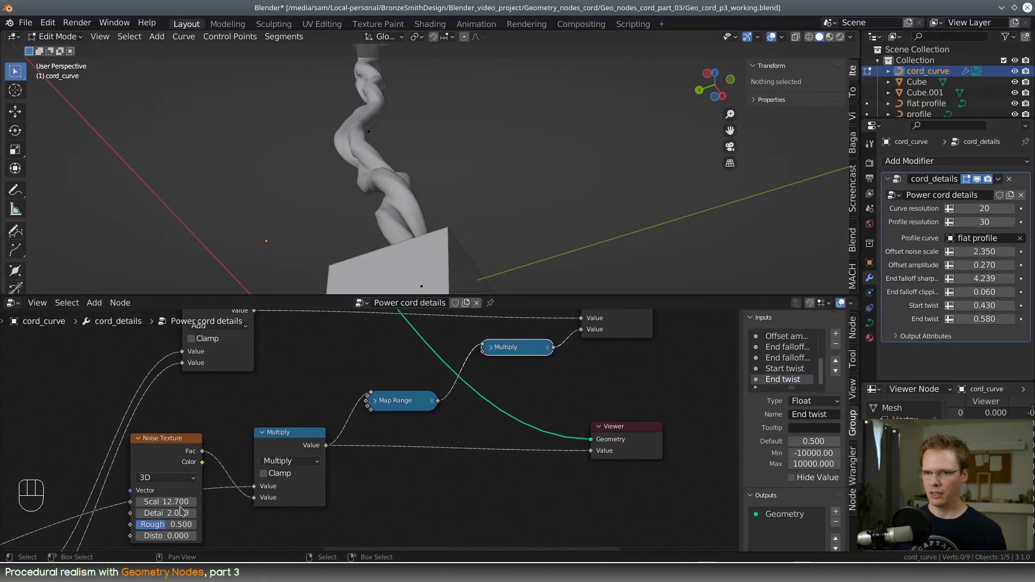
Step: Set the Noise Texture's Scale to 9.500 and check the cord's twist from several angles
{"action": "mouse_move", "coordinate": [166, 502]}
{"action": "left_mouse_down"}
{"action": "mouse_move", "coordinate": [114, 502]}
{"action": "mouse_move", "coordinate": [189, 502]}
{"action": "mouse_move", "coordinate": [178, 505]}
{"action": "left_mouse_up"}
{"action": "middle_click_drag", "start_coordinate": [412, 205], "coordinate": [452, 198]}
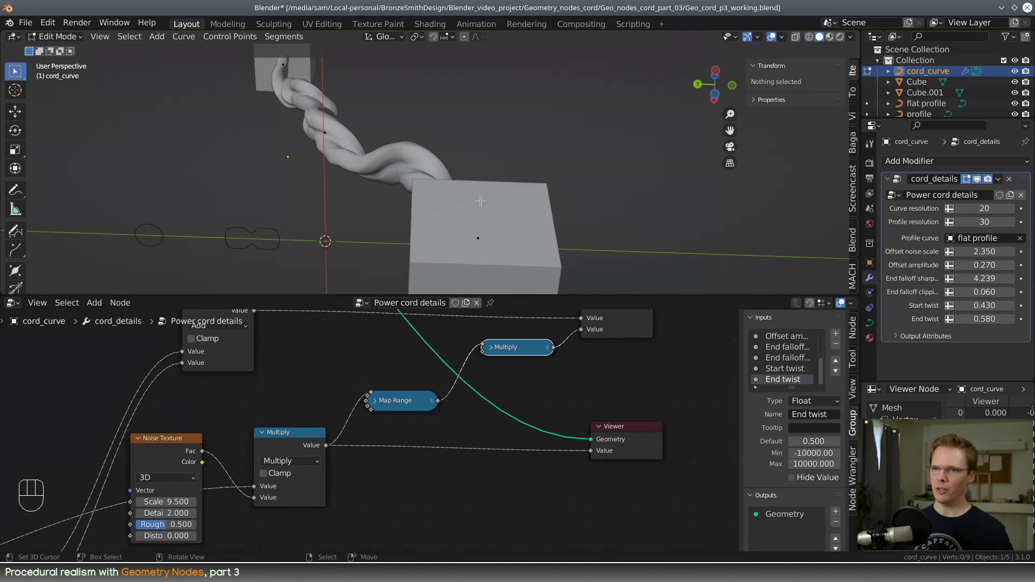
{"action": "middle_click_drag", "start_coordinate": [493, 239], "coordinate": [460, 218]}
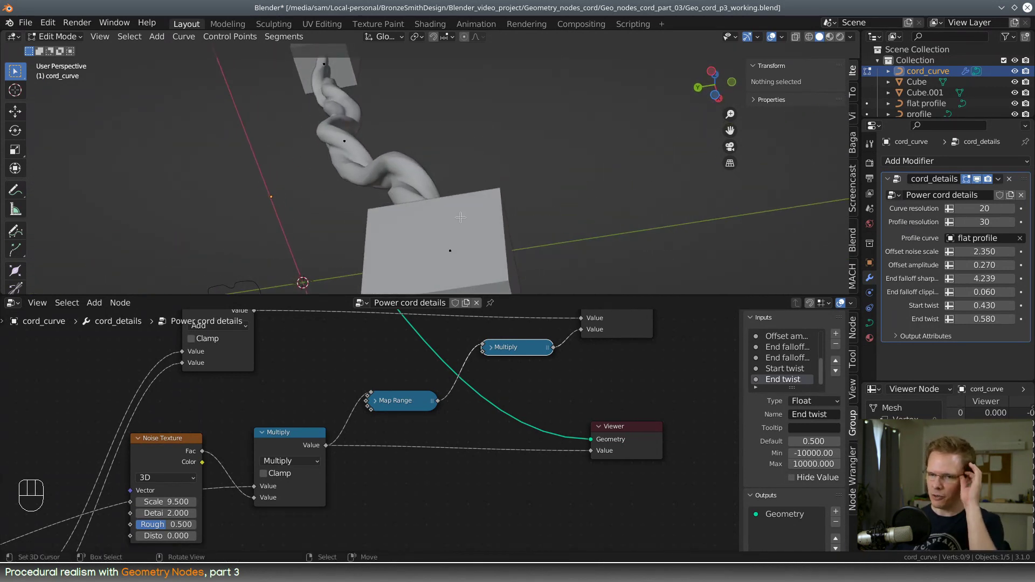
Step: Enlarge the node editor, link the Group Input's empty socket to the collapsed Multiply's factor, and set the new modifier value to 8.190
{"action": "scroll", "coordinate": [259, 420], "scroll_direction": "down", "scroll_amount": 5}
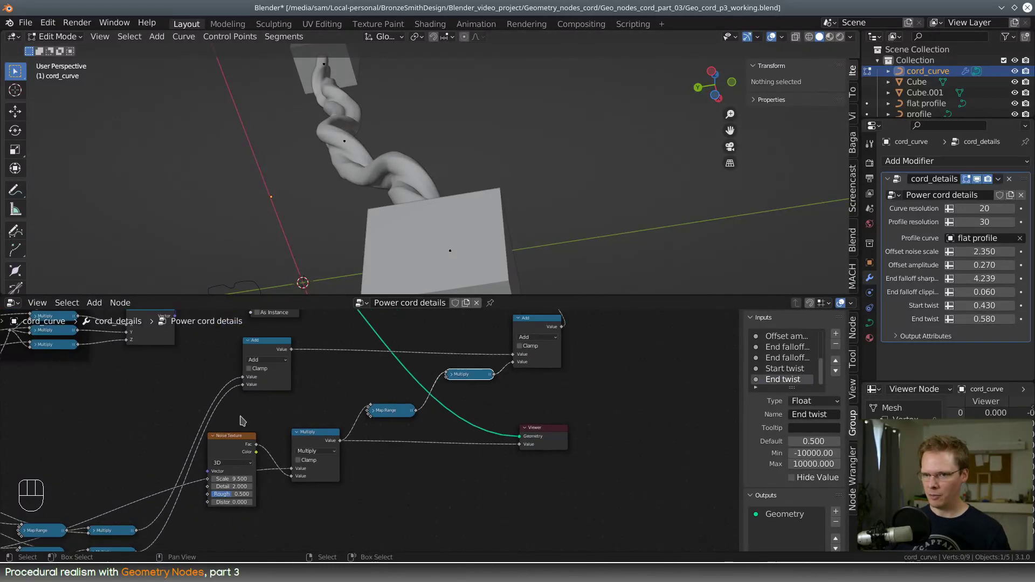
{"action": "middle_click_drag", "start_coordinate": [222, 421], "coordinate": [401, 373]}
{"action": "left_click_drag", "start_coordinate": [337, 295], "coordinate": [346, 162]}
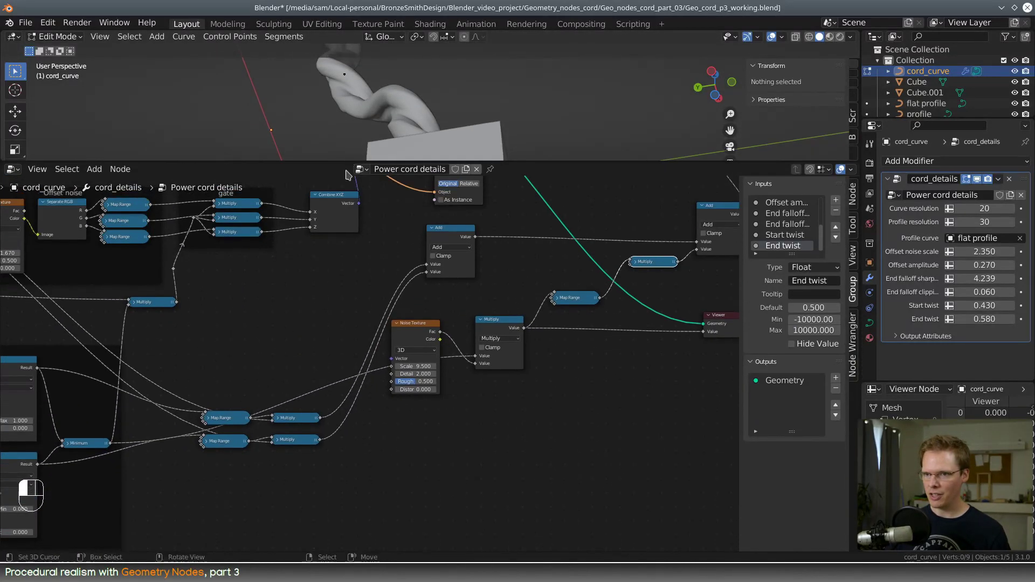
{"action": "scroll", "coordinate": [252, 242], "scroll_direction": "down", "scroll_amount": 5}
{"action": "middle_click_drag", "start_coordinate": [252, 242], "coordinate": [413, 378]}
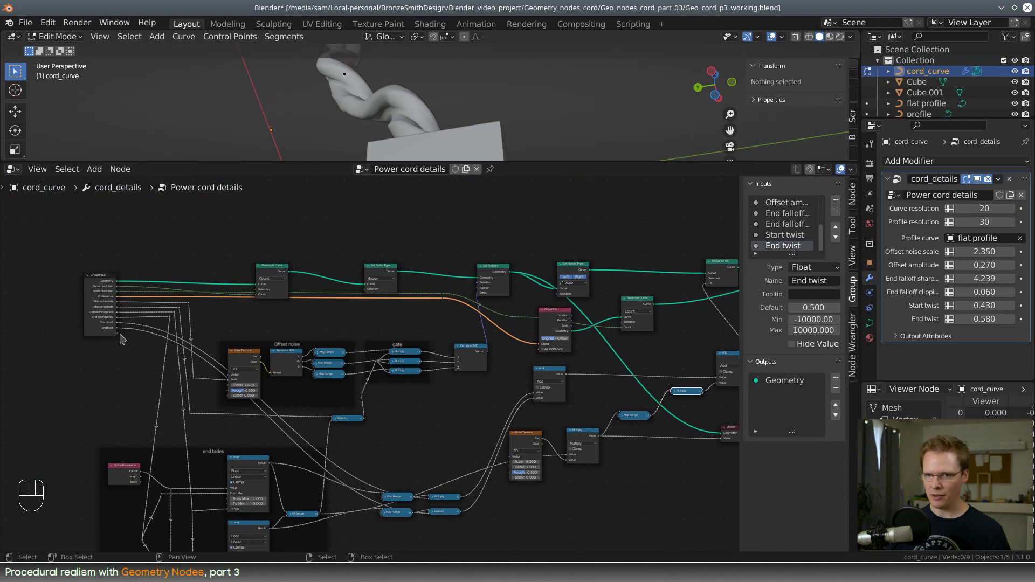
{"action": "left_click_drag", "start_coordinate": [117, 328], "coordinate": [671, 398]}
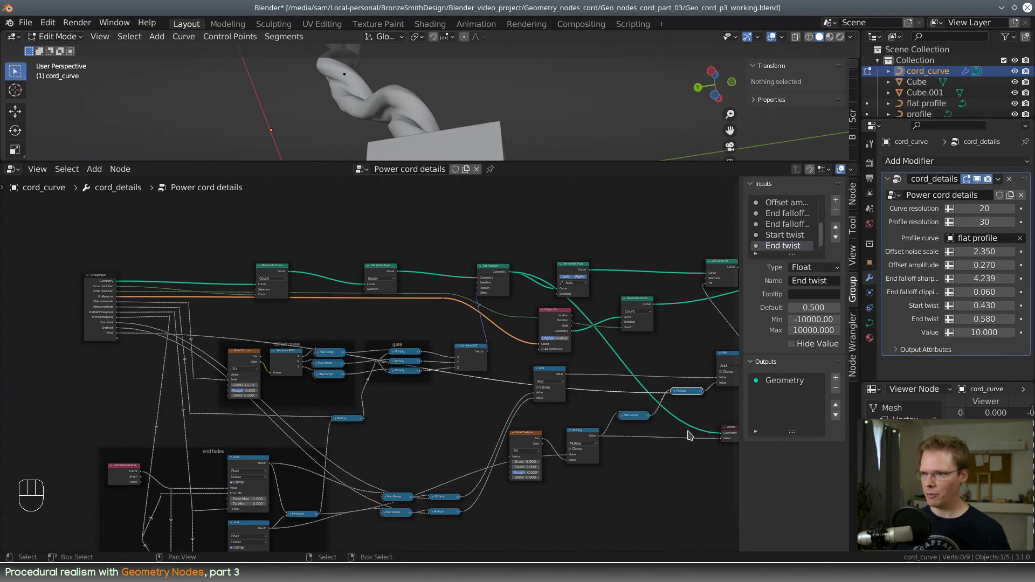
{"action": "scroll", "coordinate": [672, 398], "scroll_direction": "up", "scroll_amount": 5}
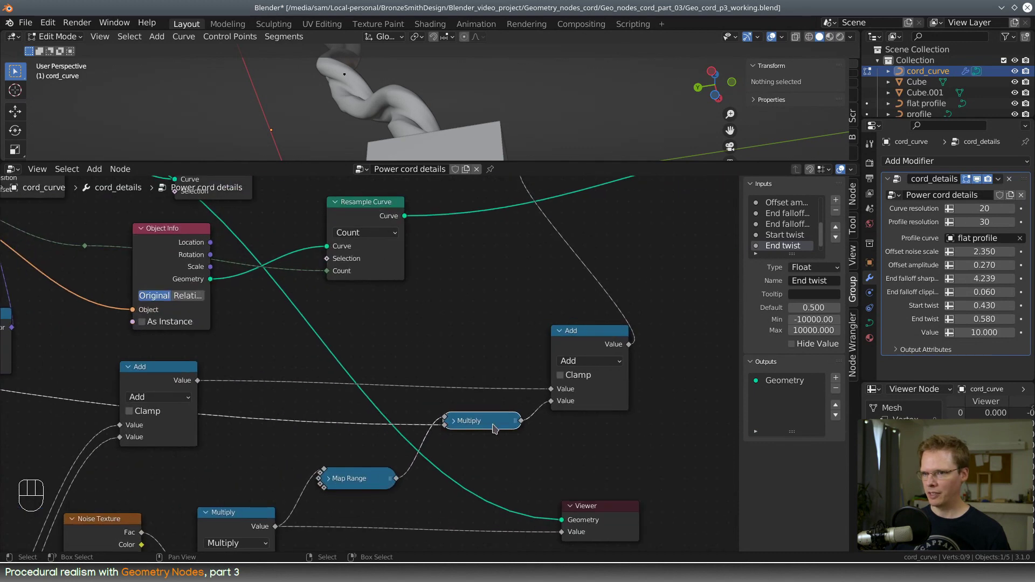
{"action": "middle_click_drag", "start_coordinate": [494, 429], "coordinate": [392, 384]}
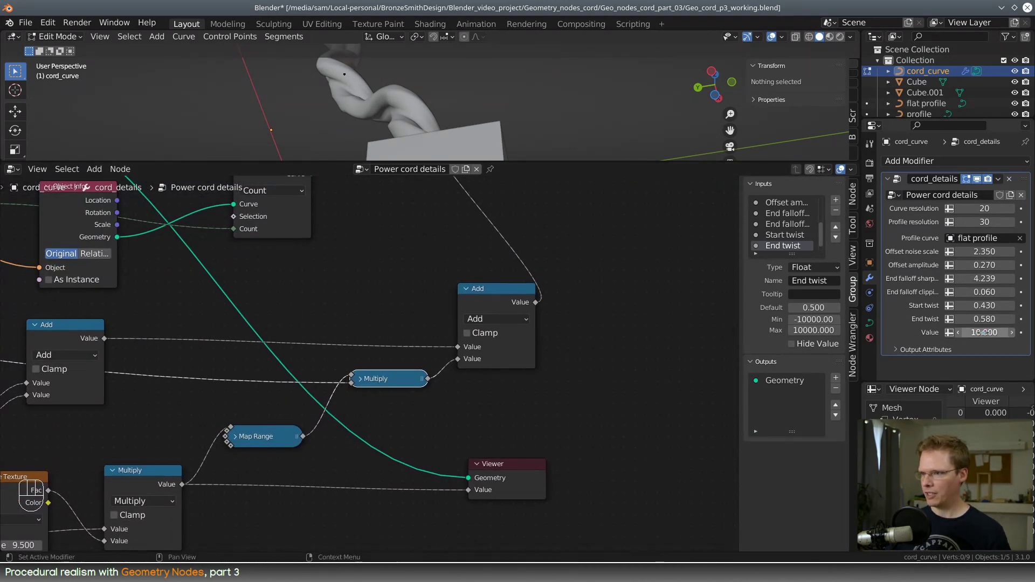
{"action": "mouse_move", "coordinate": [984, 332]}
{"action": "left_mouse_down"}
{"action": "mouse_move", "coordinate": [920, 332]}
{"action": "mouse_move", "coordinate": [982, 332]}
{"action": "left_mouse_up"}
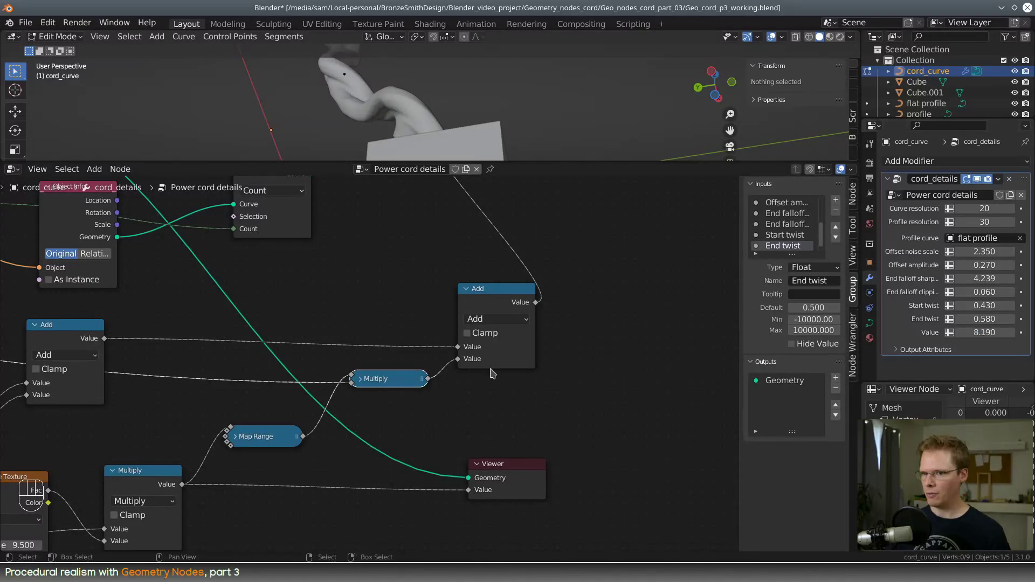
Step: Disconnect the group input from the collapsed Multiply node, and expand the Map Range node to review its settings
{"action": "middle_click_drag", "start_coordinate": [386, 402], "coordinate": [455, 403]}
{"action": "left_click_drag", "start_coordinate": [431, 348], "coordinate": [356, 378]}
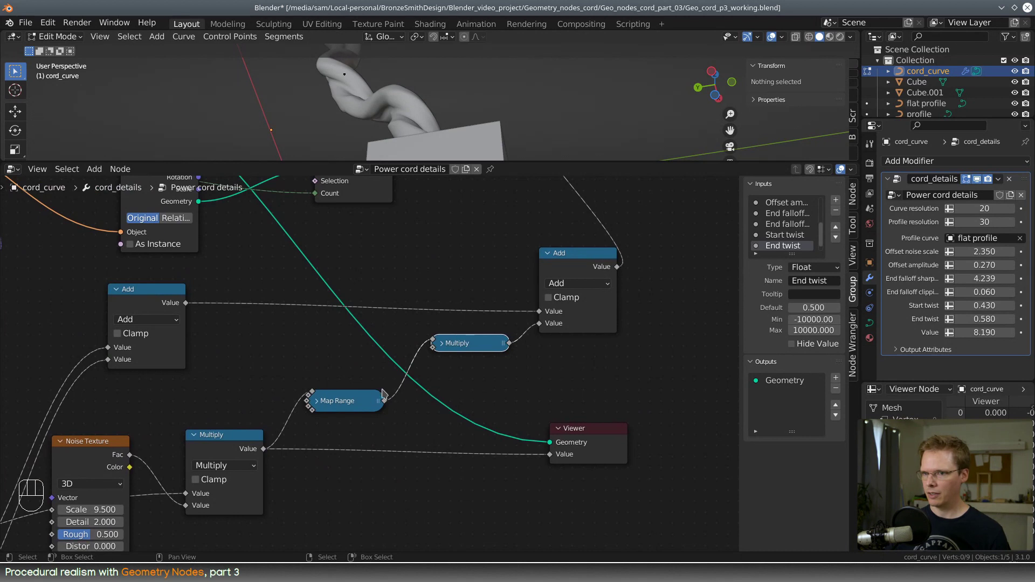
{"action": "left_click", "coordinate": [317, 403]}
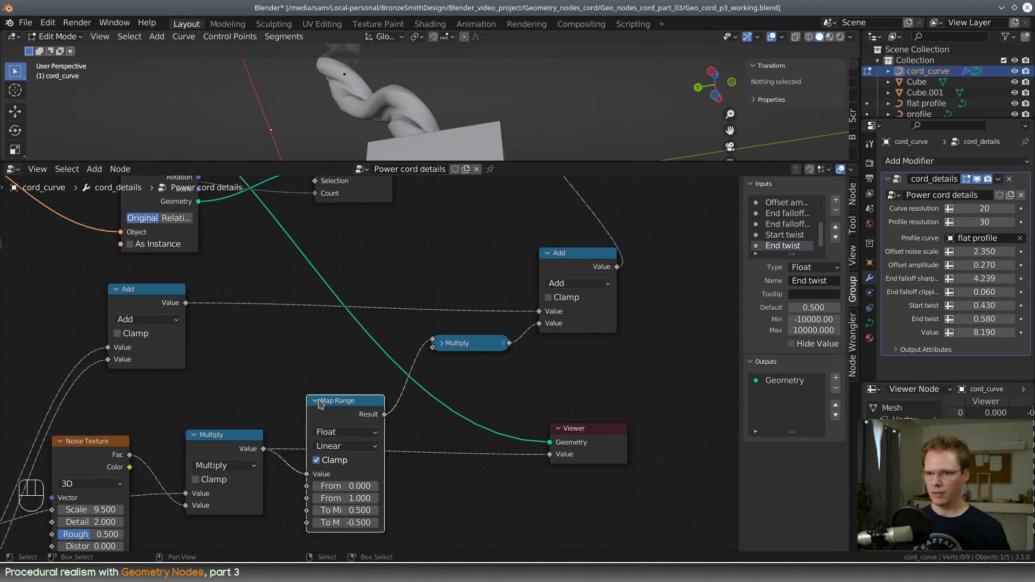
{"action": "left_click", "coordinate": [440, 346]}
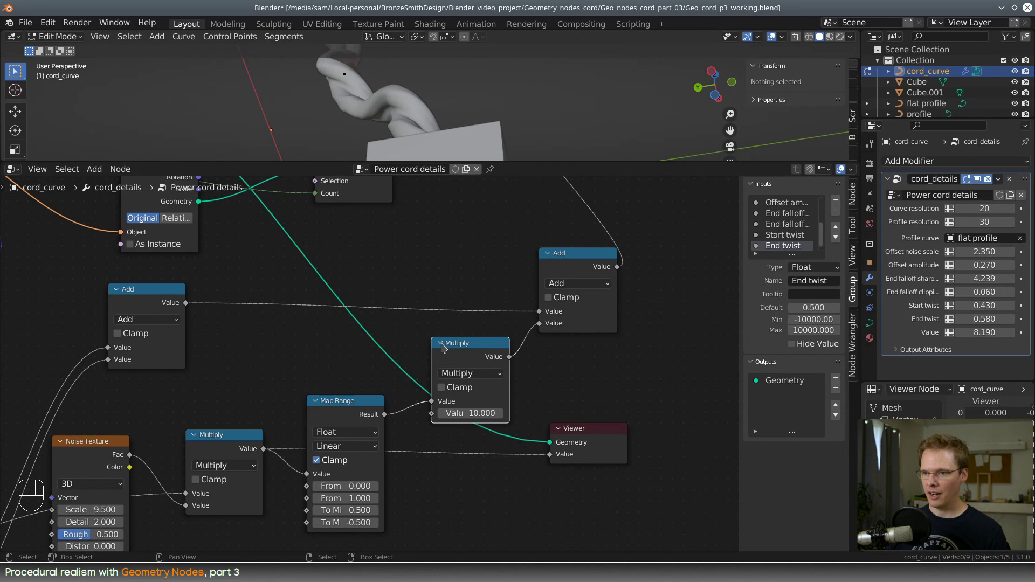
{"action": "left_click", "coordinate": [441, 344]}
Step: Link the Group Input's empty socket to the collapsed Multiply's free factor again, adding another modifier value
{"action": "scroll", "coordinate": [373, 358], "scroll_direction": "down", "scroll_amount": 5}
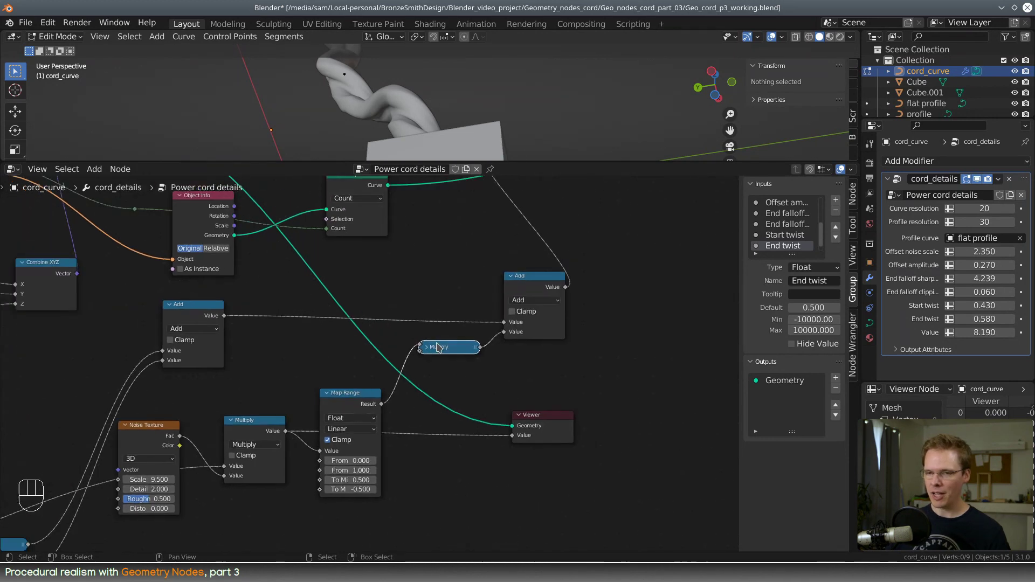
{"action": "middle_click_drag", "start_coordinate": [360, 347], "coordinate": [577, 368]}
{"action": "scroll", "coordinate": [279, 387], "scroll_direction": "down", "scroll_amount": 5}
{"action": "middle_click_drag", "start_coordinate": [135, 378], "coordinate": [296, 366]}
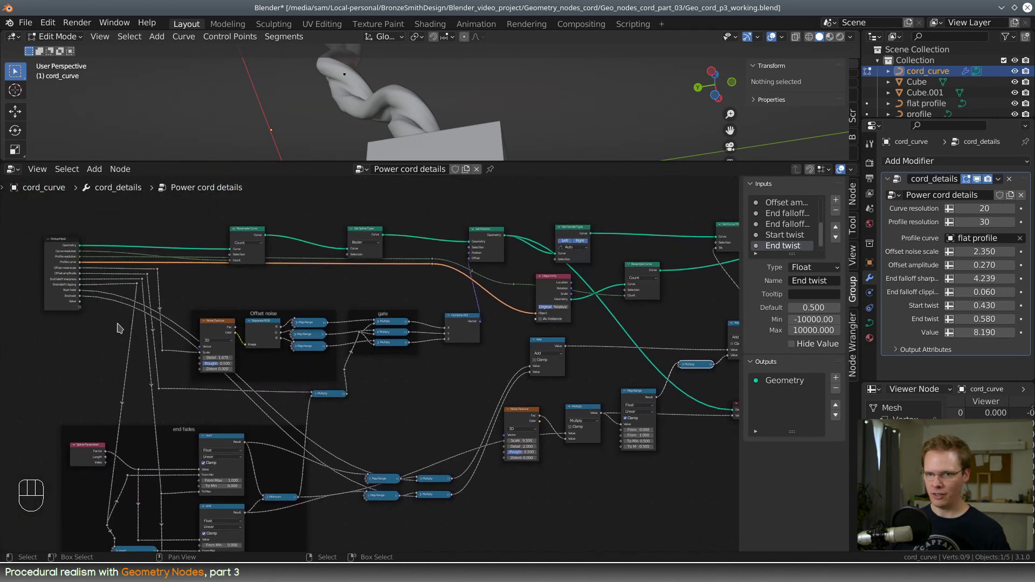
{"action": "left_click_drag", "start_coordinate": [80, 307], "coordinate": [680, 366]}
{"action": "middle_click_drag", "start_coordinate": [692, 394], "coordinate": [458, 393]}
{"action": "scroll", "coordinate": [489, 391], "scroll_direction": "up", "scroll_amount": 7}
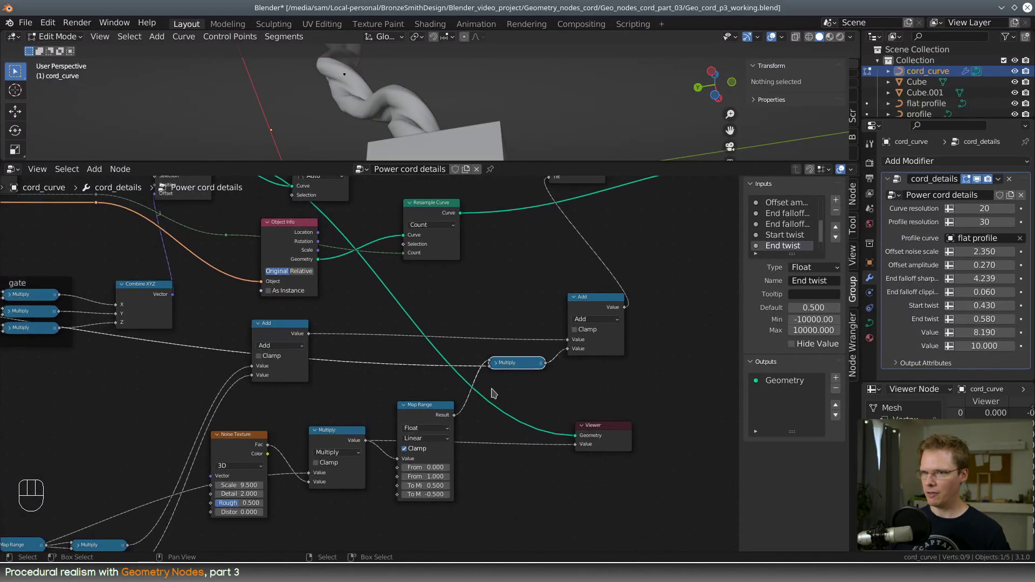
Step: Enlarge the 3D viewport and adjust the two new modifier values to 8.280 and 7.130 while viewing the cord
{"action": "left_click_drag", "start_coordinate": [525, 161], "coordinate": [523, 310]}
{"action": "middle_click_drag", "start_coordinate": [448, 257], "coordinate": [405, 273]}
{"action": "scroll", "coordinate": [514, 264], "scroll_direction": "down", "scroll_amount": 4}
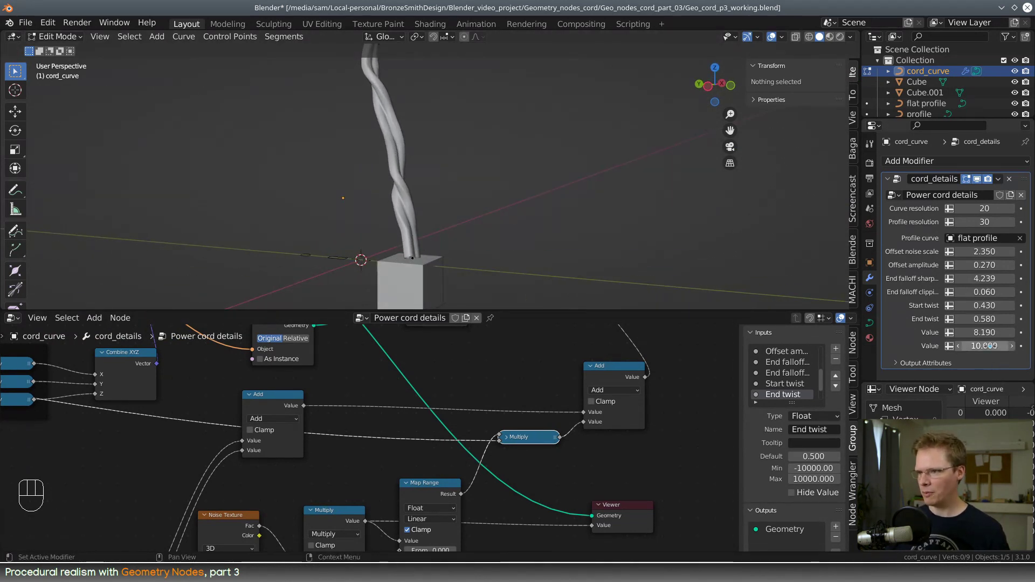
{"action": "left_click_drag", "start_coordinate": [987, 346], "coordinate": [1016, 346]}
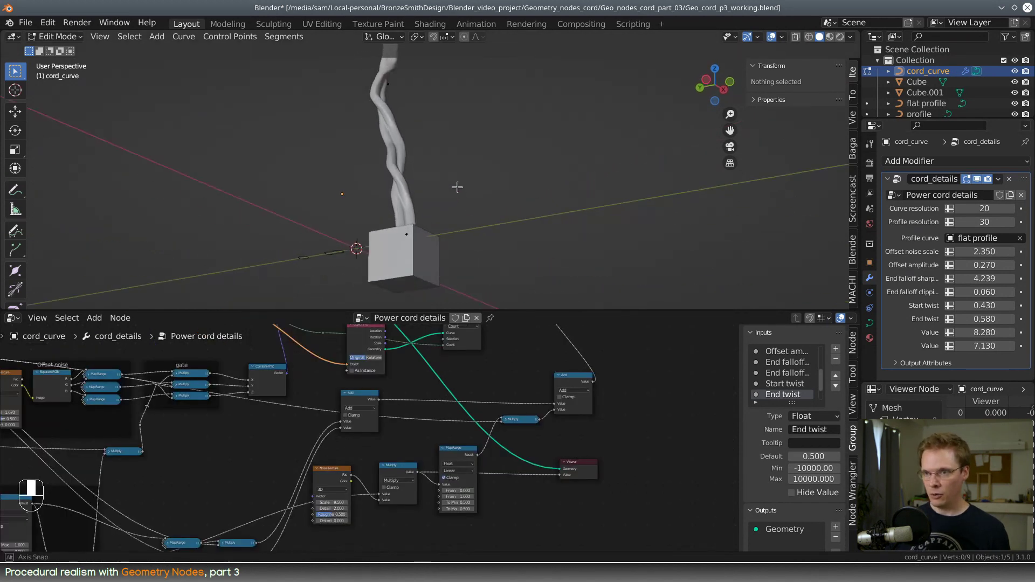
{"action": "middle_click_drag", "start_coordinate": [432, 178], "coordinate": [499, 208]}
{"action": "scroll", "coordinate": [476, 167], "scroll_direction": "up", "scroll_amount": 2}
{"action": "scroll", "coordinate": [614, 481], "scroll_direction": "up", "scroll_amount": 5}
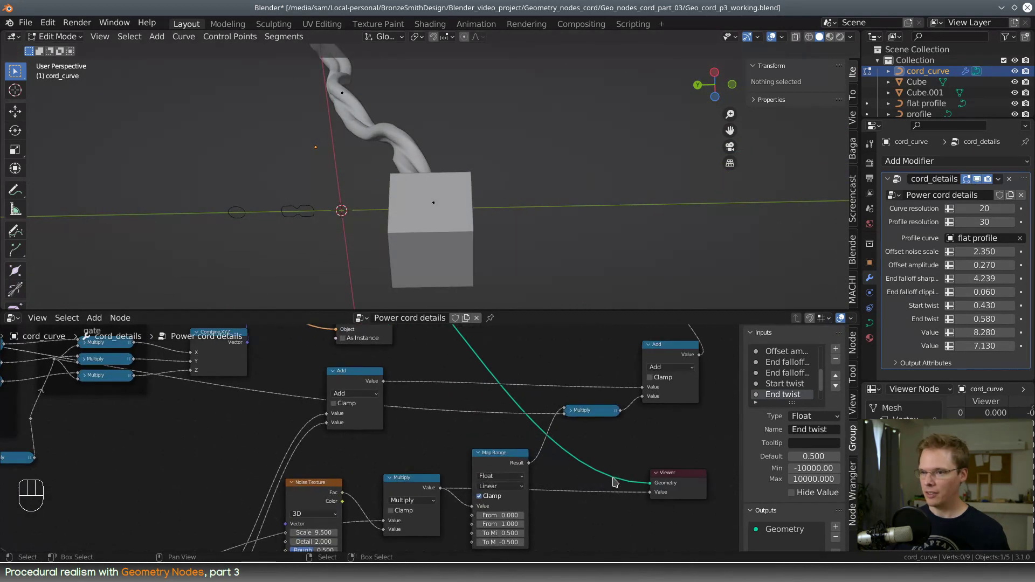
Step: Expand the collapsed Multiply node after the Map Range and arrange it near the final Add node
{"action": "middle_click_drag", "start_coordinate": [644, 420], "coordinate": [423, 503]}
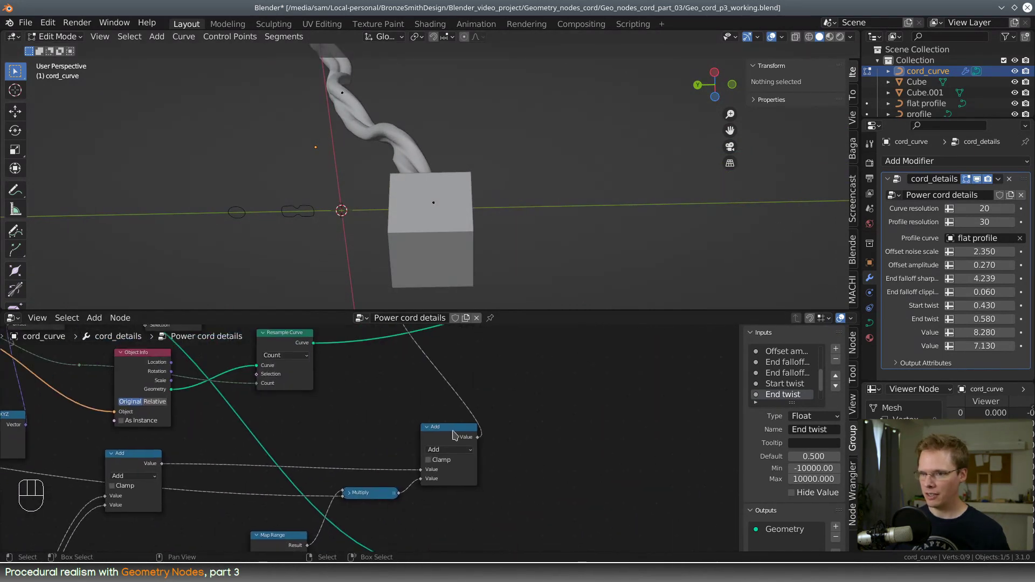
{"action": "left_click_drag", "start_coordinate": [452, 432], "coordinate": [338, 378]}
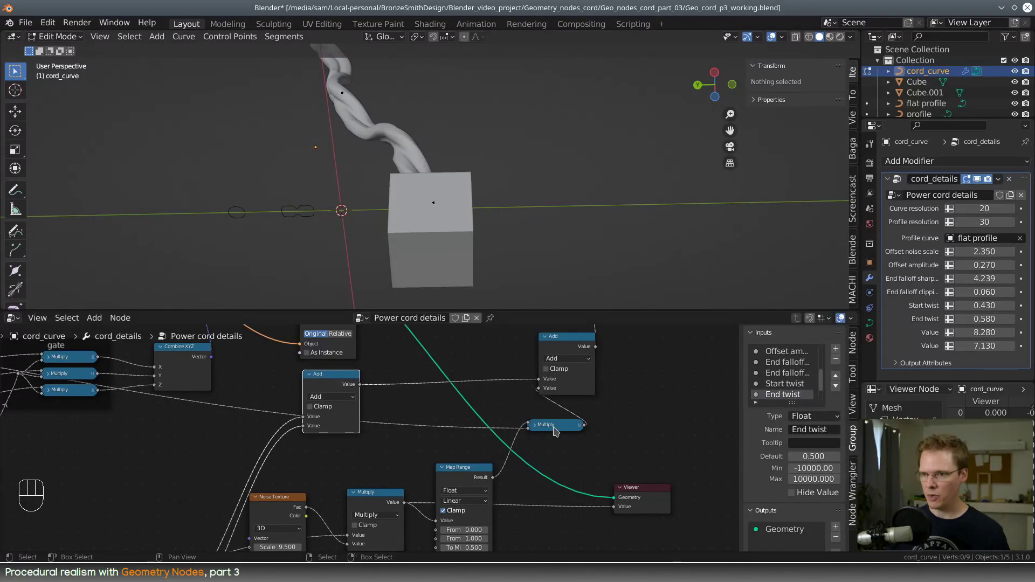
{"action": "left_click", "coordinate": [536, 426]}
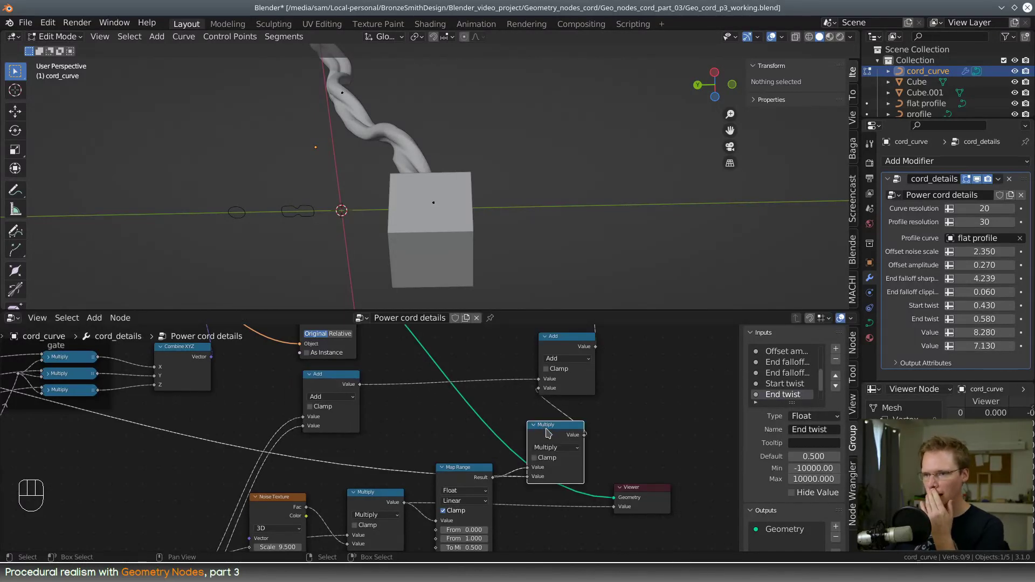
{"action": "scroll", "coordinate": [603, 453], "scroll_direction": "down", "scroll_amount": 2}
{"action": "middle_click_drag", "start_coordinate": [606, 456], "coordinate": [557, 451]}
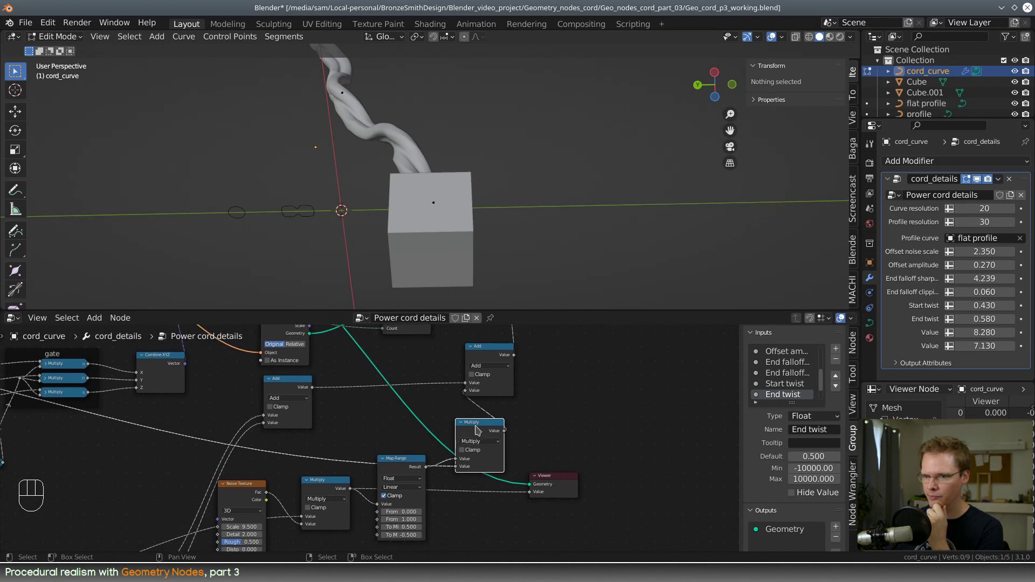
{"action": "left_click_drag", "start_coordinate": [475, 424], "coordinate": [489, 420]}
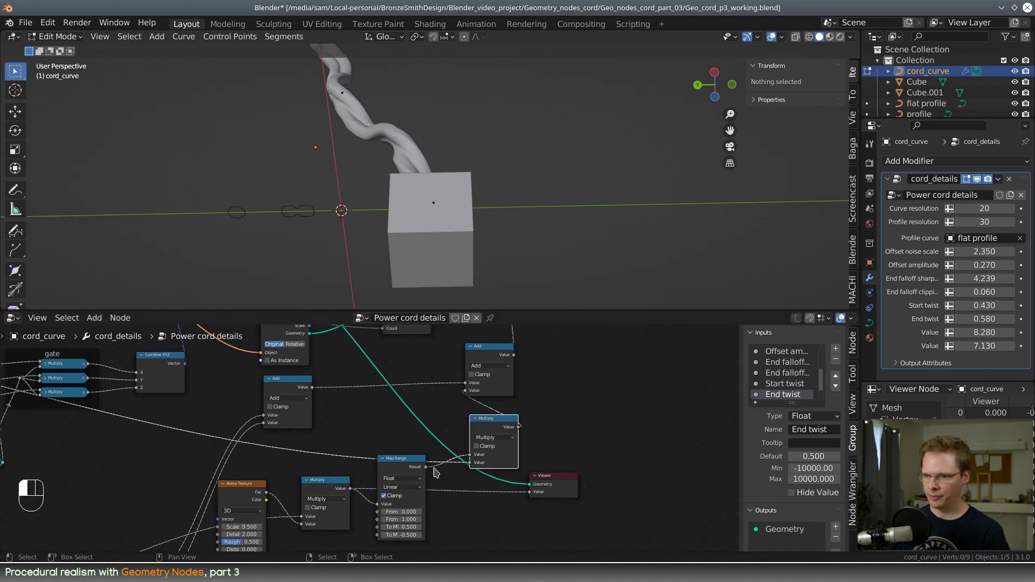
Step: Link the Map Range's Result to the Viewer's Value and enlarge the spreadsheet to inspect the remapped noise values
{"action": "left_click_drag", "start_coordinate": [426, 467], "coordinate": [530, 491]}
{"action": "middle_click_drag", "start_coordinate": [577, 453], "coordinate": [536, 479]}
{"action": "left_click", "coordinate": [523, 502]}
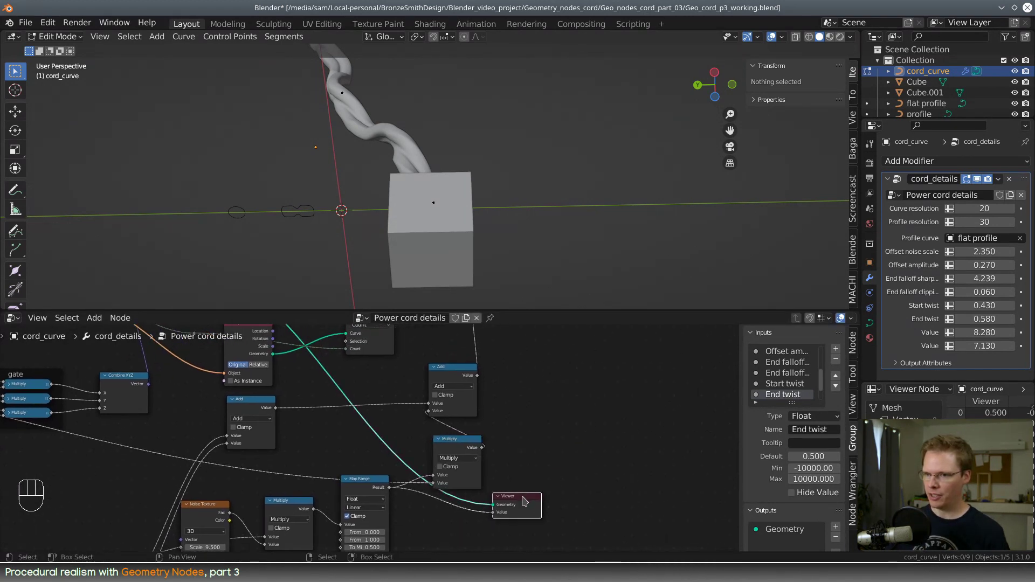
{"action": "left_click_drag", "start_coordinate": [920, 379], "coordinate": [919, 193]}
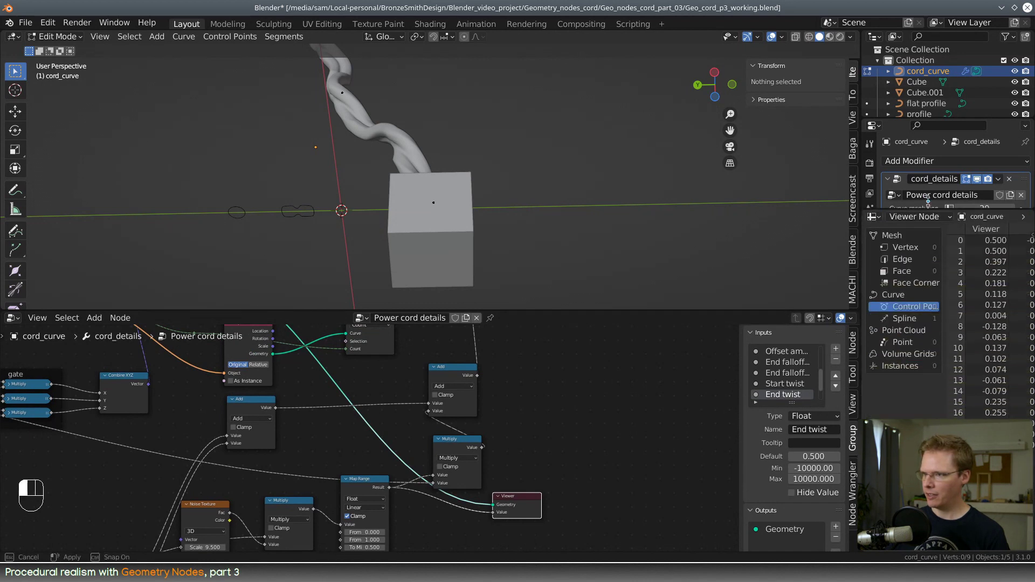
Step: Space out the expanded Multiply and the final Add node so their links are easy to follow
{"action": "left_click_drag", "start_coordinate": [469, 440], "coordinate": [403, 414]}
{"action": "left_click_drag", "start_coordinate": [447, 375], "coordinate": [579, 374]}
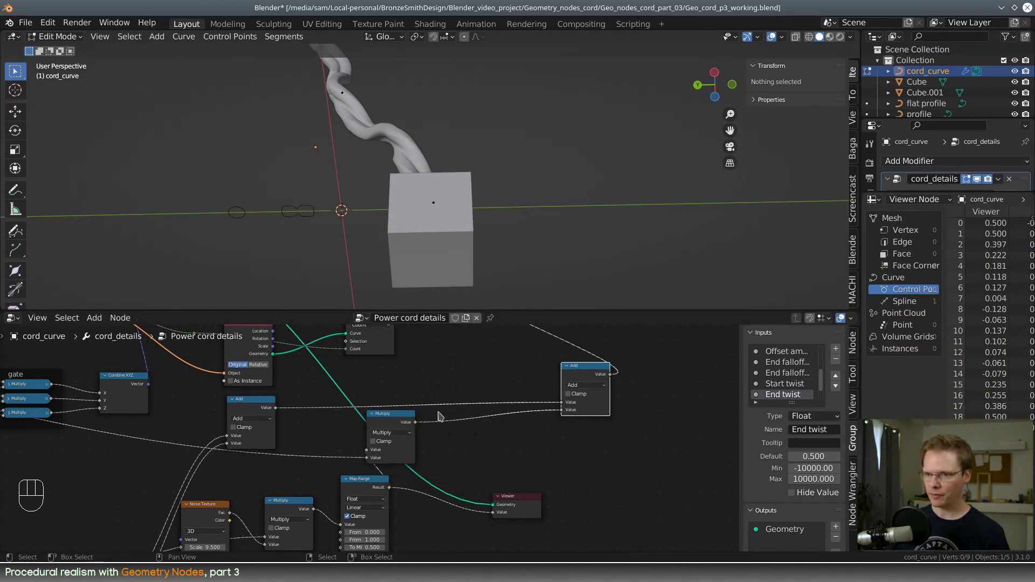
{"action": "left_click_drag", "start_coordinate": [402, 419], "coordinate": [465, 422]}
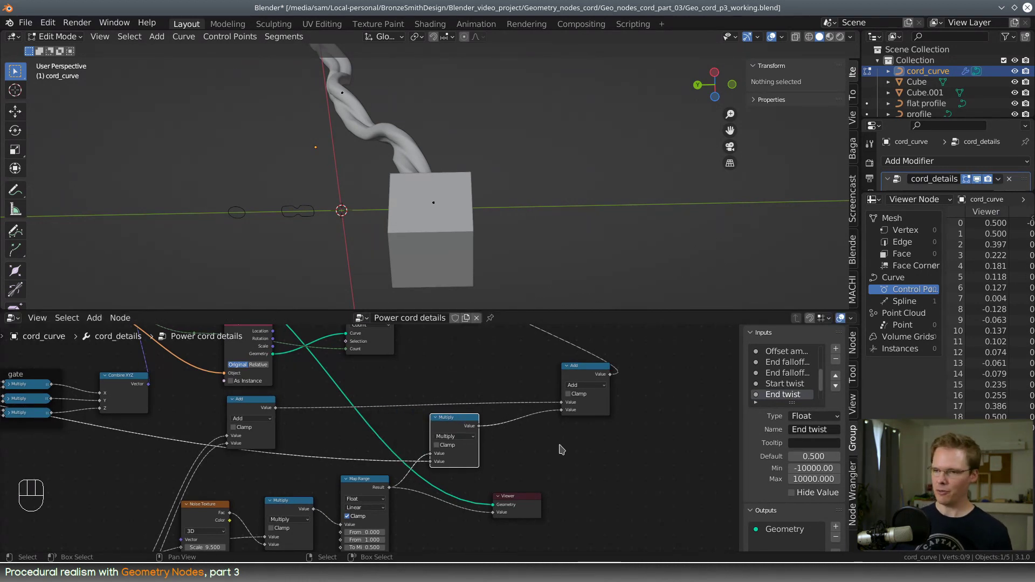
{"action": "middle_click_drag", "start_coordinate": [548, 460], "coordinate": [474, 448]}
{"action": "scroll", "coordinate": [492, 453], "scroll_direction": "up", "scroll_amount": 2}
Step: Restore the modifier settings area and adjust the two unnamed modifier values to 11.630 and 8.520 while viewing the cord from the side
{"action": "middle_click_drag", "start_coordinate": [511, 289], "coordinate": [522, 209]}
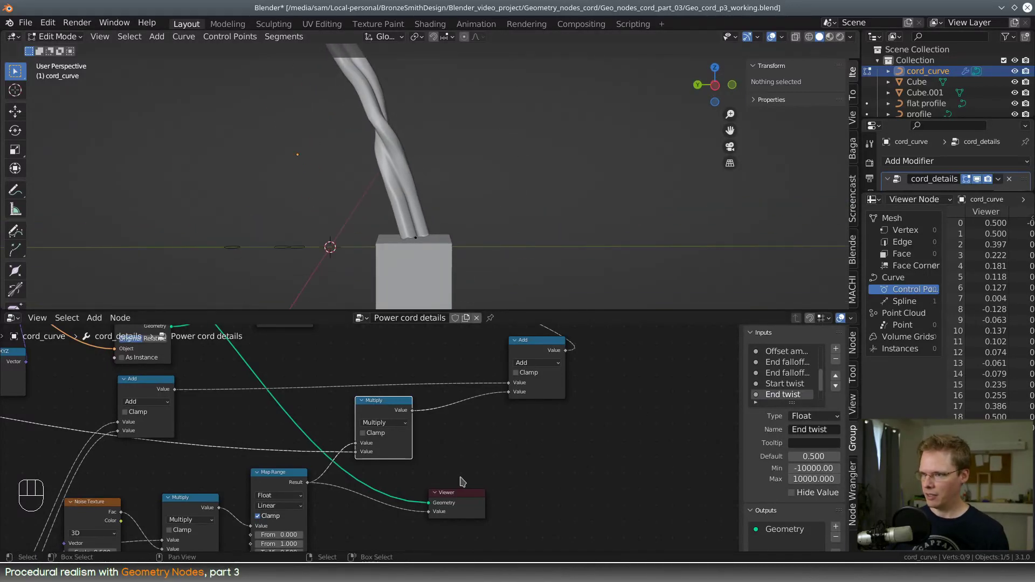
{"action": "left_click_drag", "start_coordinate": [921, 192], "coordinate": [923, 310]}
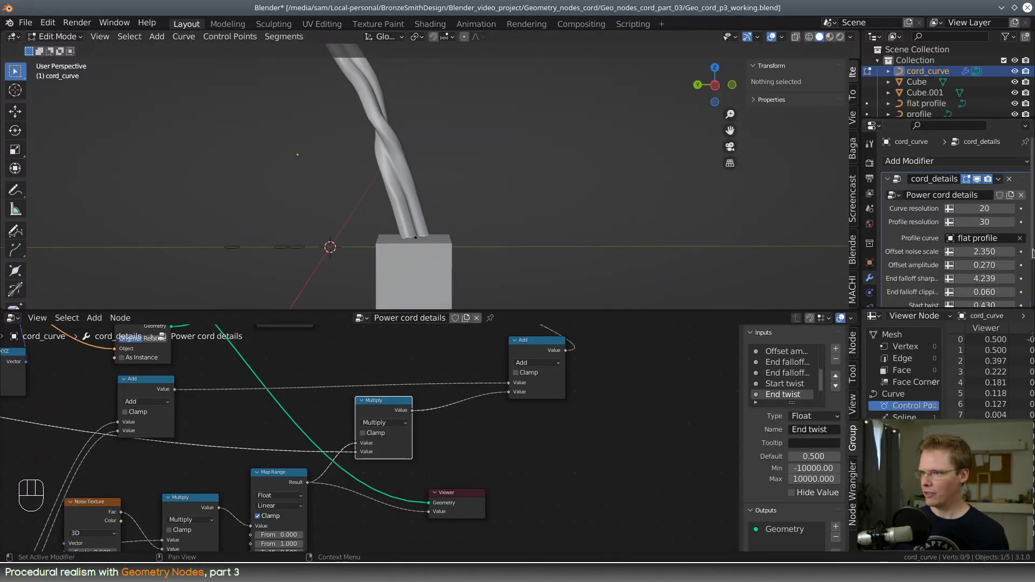
{"action": "scroll", "coordinate": [920, 230], "scroll_direction": "down", "scroll_amount": 3}
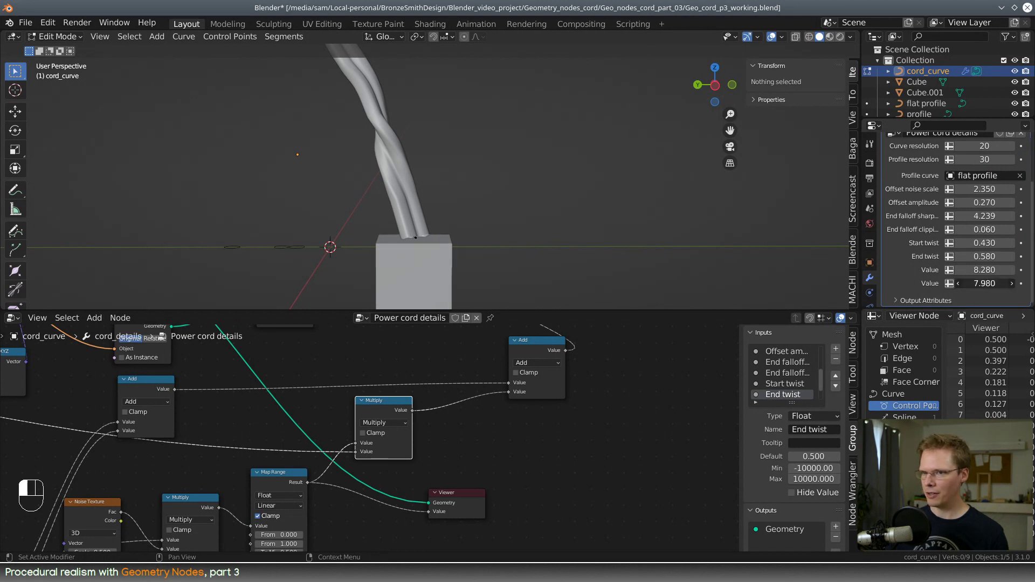
{"action": "left_click_drag", "start_coordinate": [985, 283], "coordinate": [852, 271]}
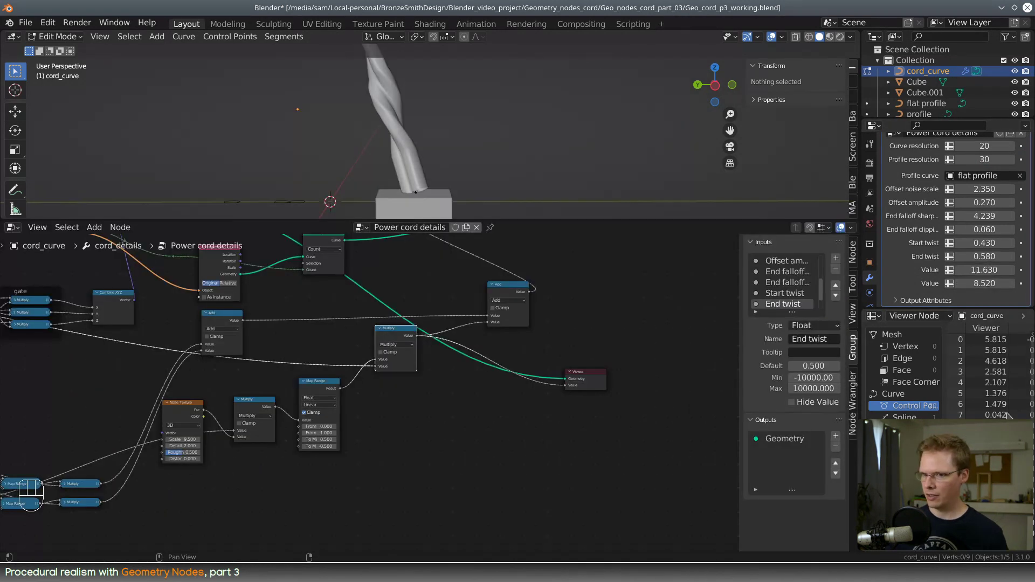
Step: Link the Map Range's Result to the Viewer's Value again and compare its values in the spreadsheet
{"action": "left_click_drag", "start_coordinate": [341, 389], "coordinate": [566, 386]}
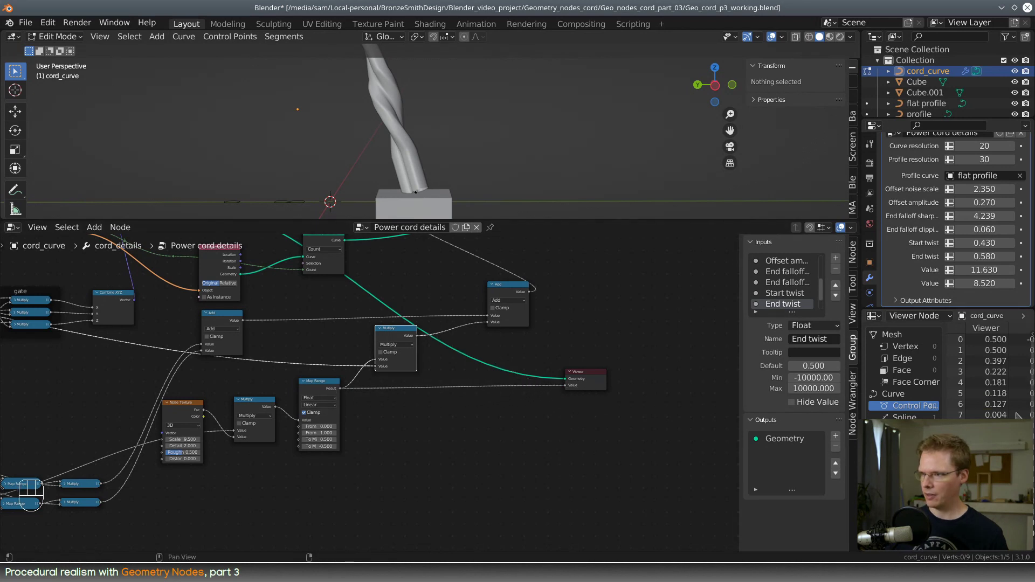
{"action": "scroll", "coordinate": [1006, 414], "scroll_direction": "down", "scroll_amount": 1}
{"action": "scroll", "coordinate": [1006, 414], "scroll_direction": "up", "scroll_amount": 1}
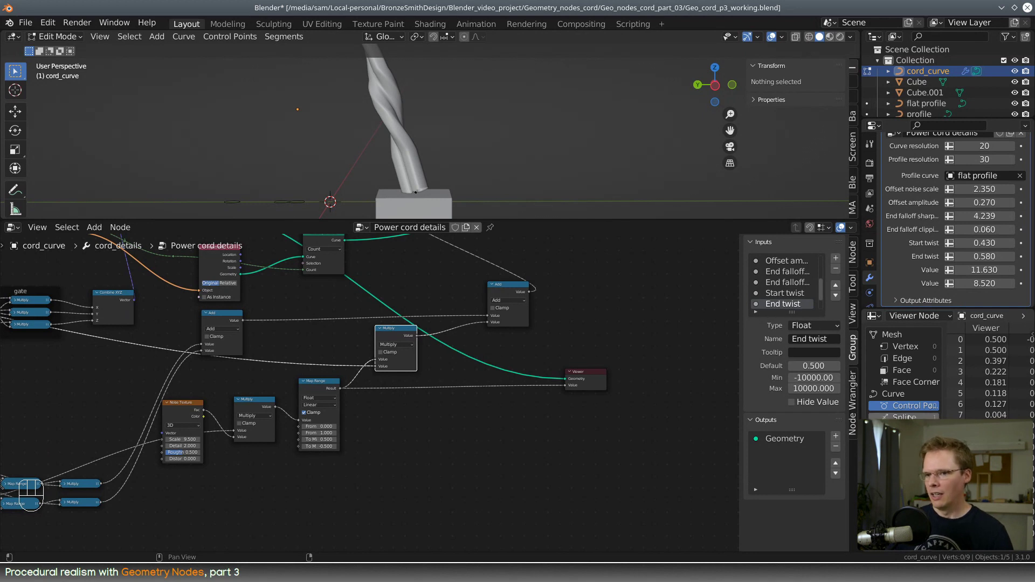
{"action": "scroll", "coordinate": [291, 453], "scroll_direction": "up", "scroll_amount": 3}
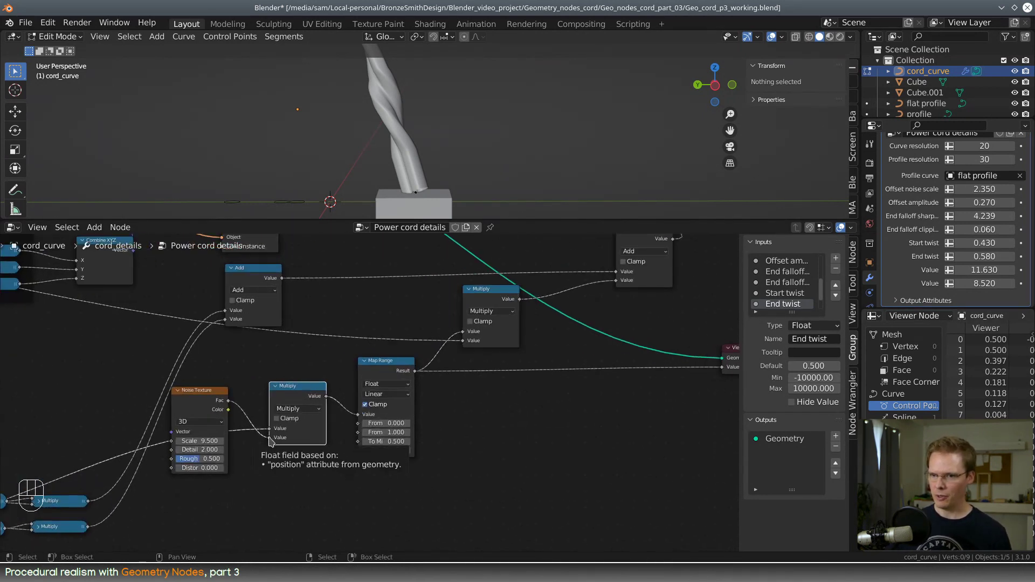
Step: Move the end-fade link from the noise's Multiply to the Multiply after Map Range, and pull the freed Multiply out of the chain
{"action": "left_click_drag", "start_coordinate": [269, 428], "coordinate": [461, 341]}
{"action": "scroll", "coordinate": [378, 394], "scroll_direction": "down", "scroll_amount": 3}
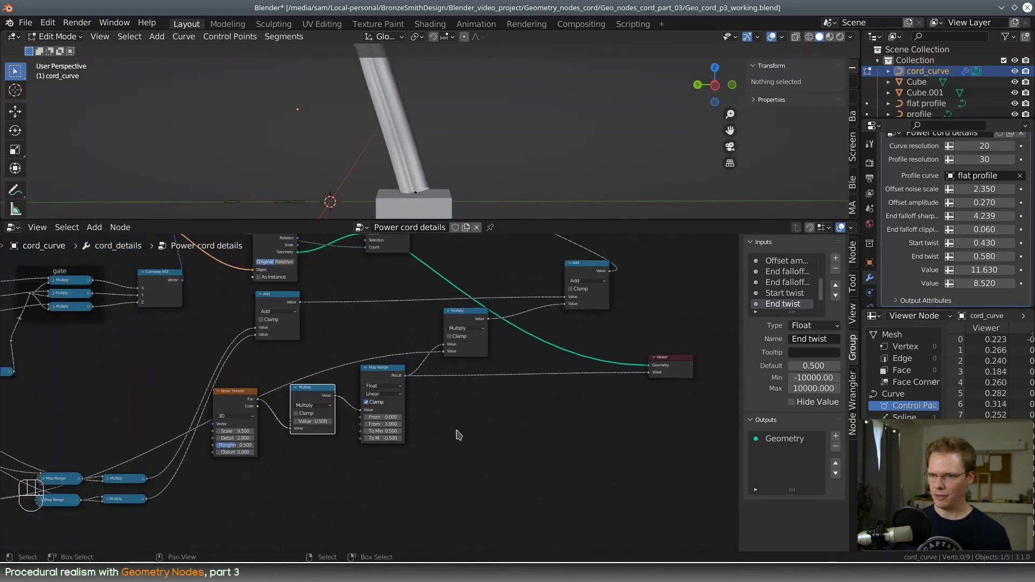
{"action": "left_click_drag", "start_coordinate": [302, 423], "coordinate": [302, 417]}
{"action": "scroll", "coordinate": [367, 432], "scroll_direction": "up", "scroll_amount": 2}
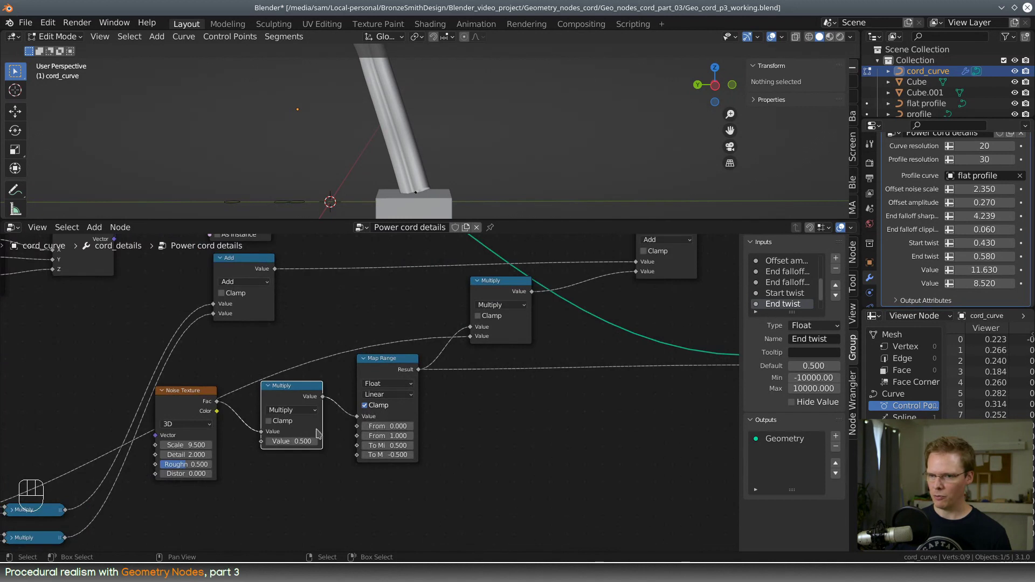
{"action": "left_click_drag", "start_coordinate": [260, 432], "coordinate": [541, 466]}
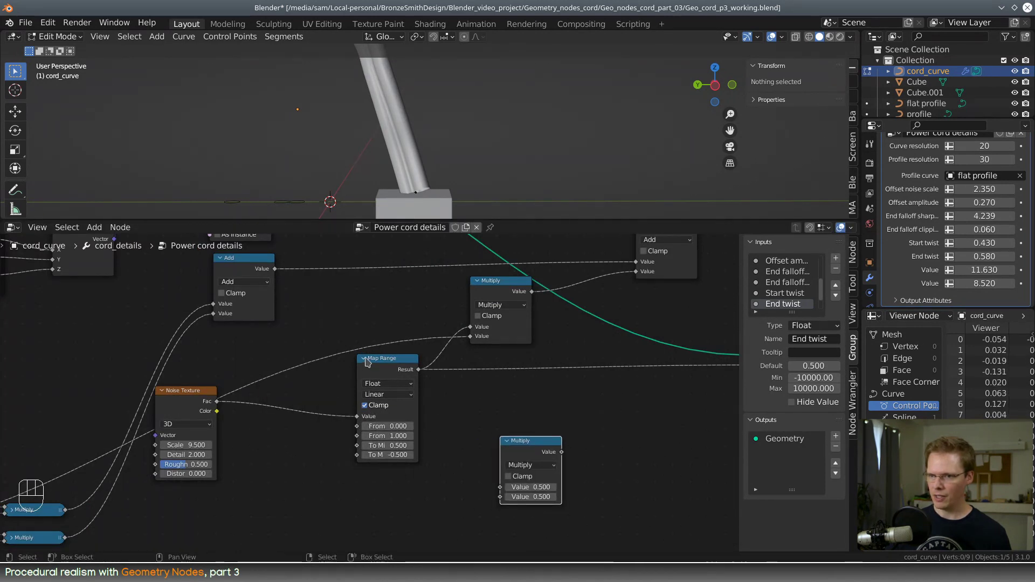
Step: Move Map Range and its Multiply closer to the noise, and insert the spare Multiply before the final Add node
{"action": "left_click_drag", "start_coordinate": [390, 362], "coordinate": [291, 377]}
{"action": "scroll", "coordinate": [396, 362], "scroll_direction": "down", "scroll_amount": 2}
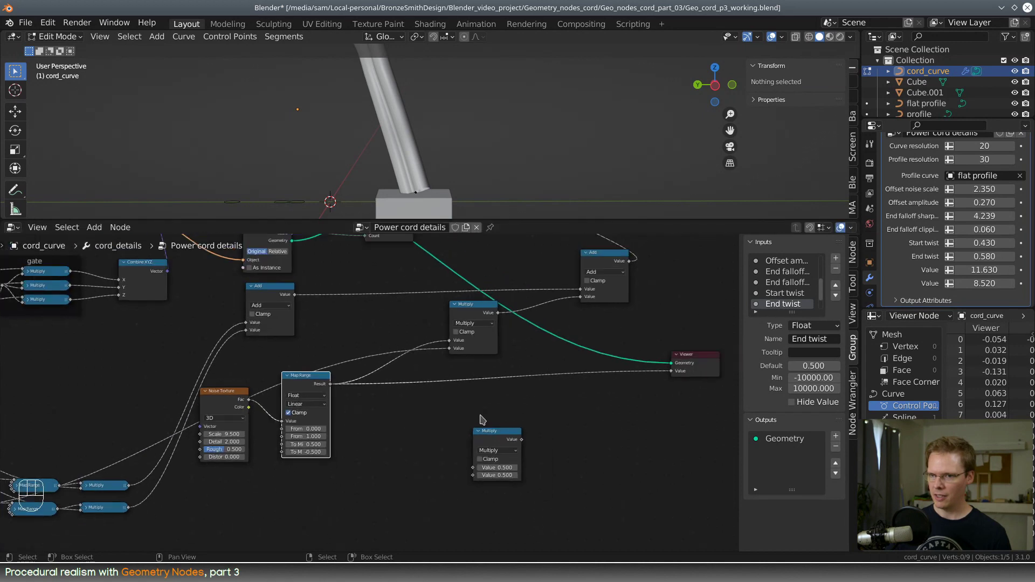
{"action": "left_click_drag", "start_coordinate": [383, 356], "coordinate": [426, 350]}
{"action": "scroll", "coordinate": [356, 405], "scroll_direction": "down", "scroll_amount": 3}
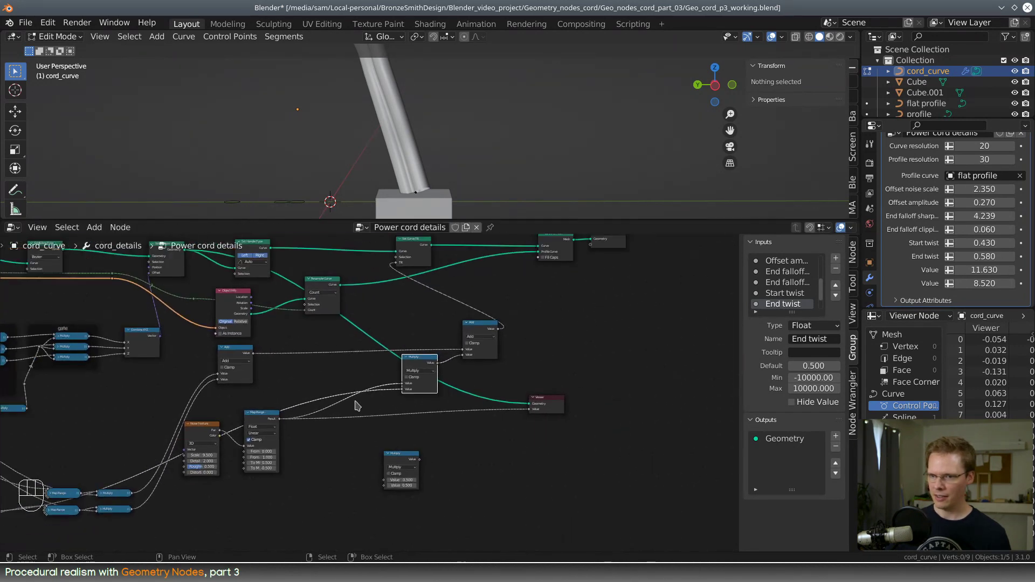
{"action": "middle_click_drag", "start_coordinate": [327, 416], "coordinate": [387, 428]}
{"action": "left_click_drag", "start_coordinate": [457, 381], "coordinate": [373, 398]}
{"action": "left_click_drag", "start_coordinate": [434, 478], "coordinate": [428, 389]}
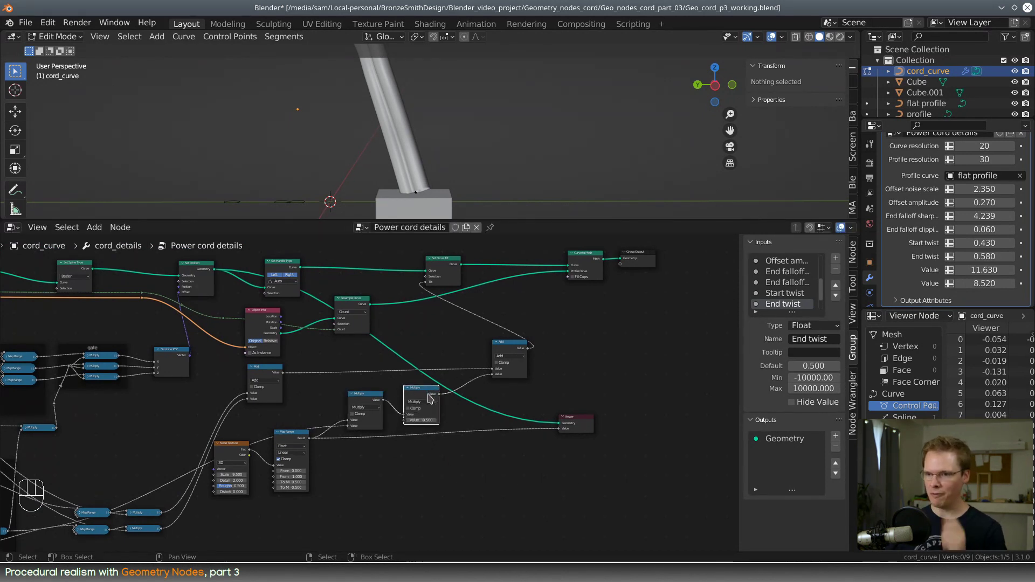
Step: Link the Group Input's existing unnamed Value output to the free factor of the newly inserted Multiply
{"action": "middle_click_drag", "start_coordinate": [235, 426], "coordinate": [514, 408]}
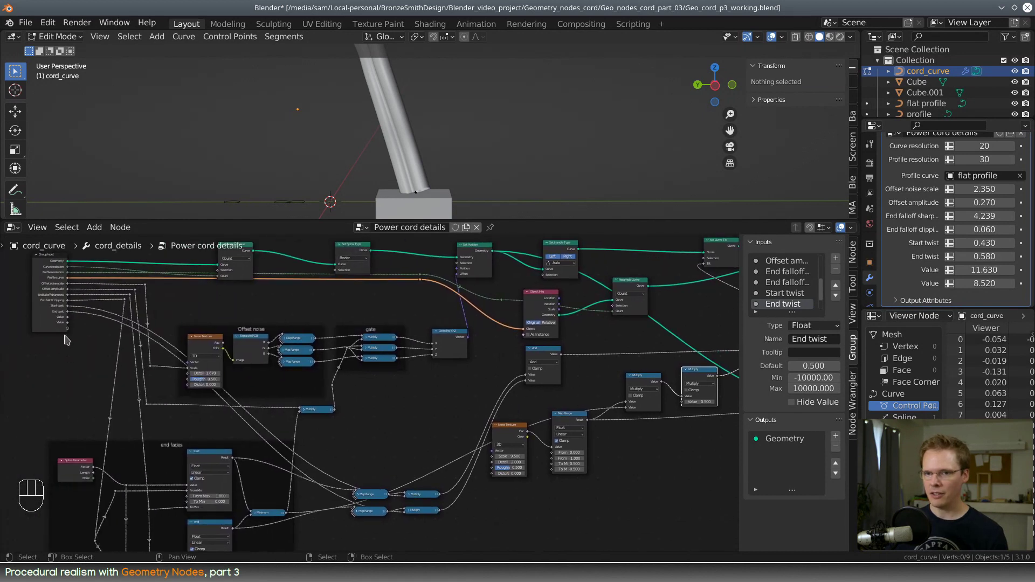
{"action": "left_click_drag", "start_coordinate": [68, 322], "coordinate": [415, 339]}
{"action": "left_click_drag", "start_coordinate": [669, 396], "coordinate": [678, 397]}
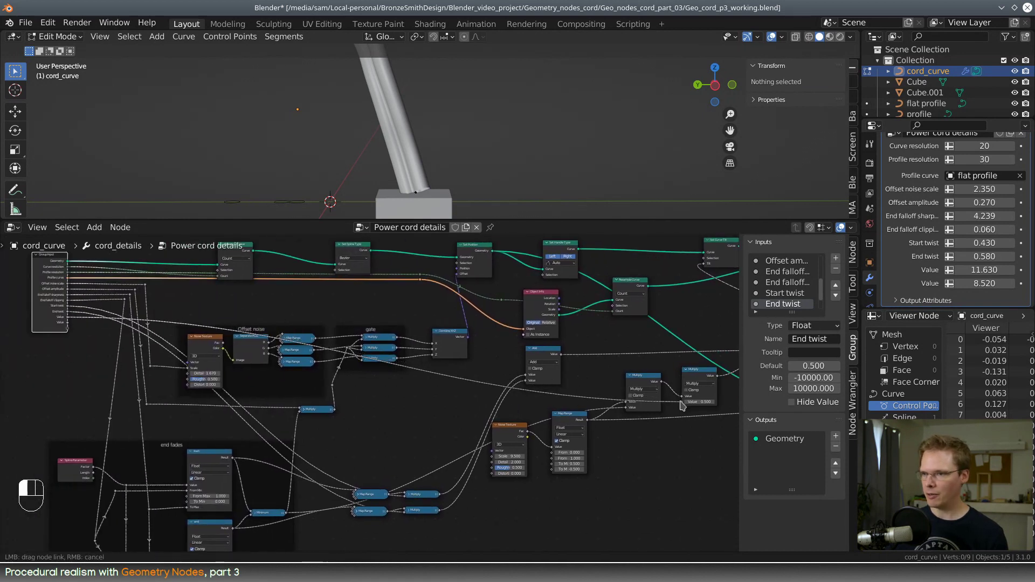
{"action": "middle_click_drag", "start_coordinate": [678, 397], "coordinate": [397, 453]}
{"action": "scroll", "coordinate": [397, 454], "scroll_direction": "up", "scroll_amount": 1}
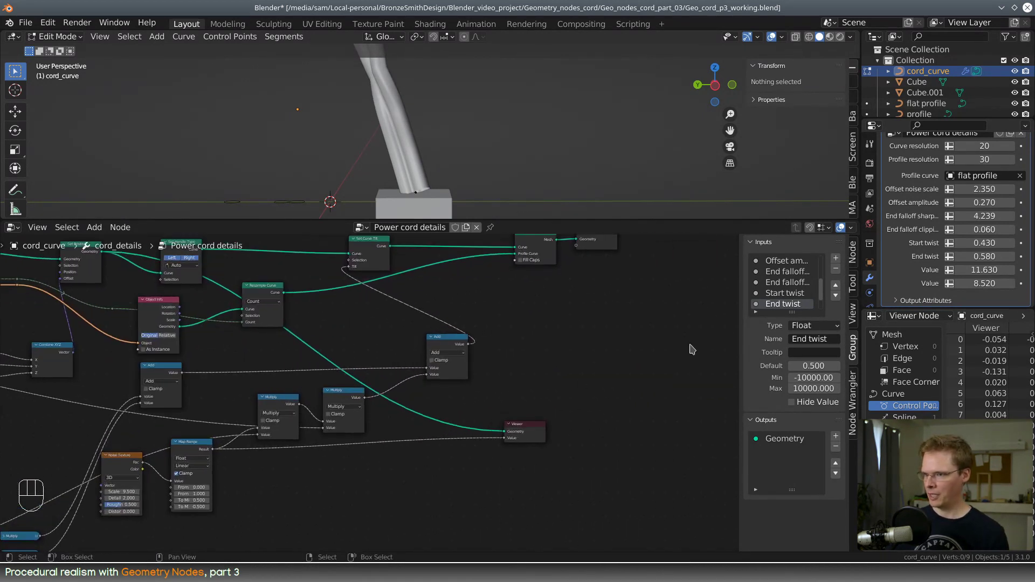
{"action": "left_click", "coordinate": [349, 395]}
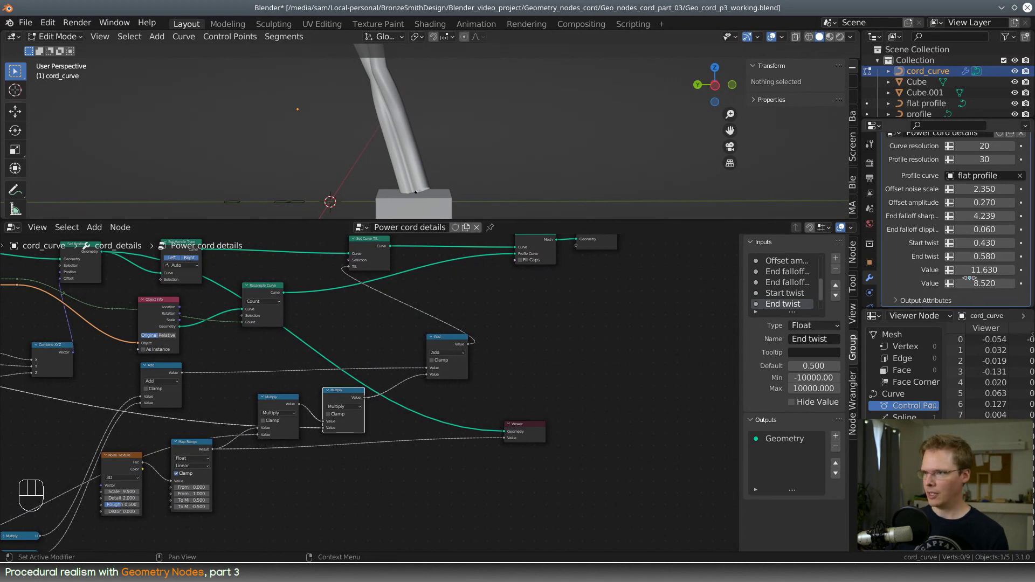
Step: Enlarge the 3D viewport, try 23.340 for the first unnamed modifier value, and set it to 4.880 while viewing the cord
{"action": "left_click_drag", "start_coordinate": [984, 269], "coordinate": [1019, 269]}
{"action": "left_click_drag", "start_coordinate": [610, 220], "coordinate": [611, 418]}
{"action": "mouse_move", "coordinate": [410, 232]}
{"action": "middle_mouse_down"}
{"action": "mouse_move", "coordinate": [391, 246]}
{"action": "mouse_move", "coordinate": [410, 249]}
{"action": "middle_mouse_up"}
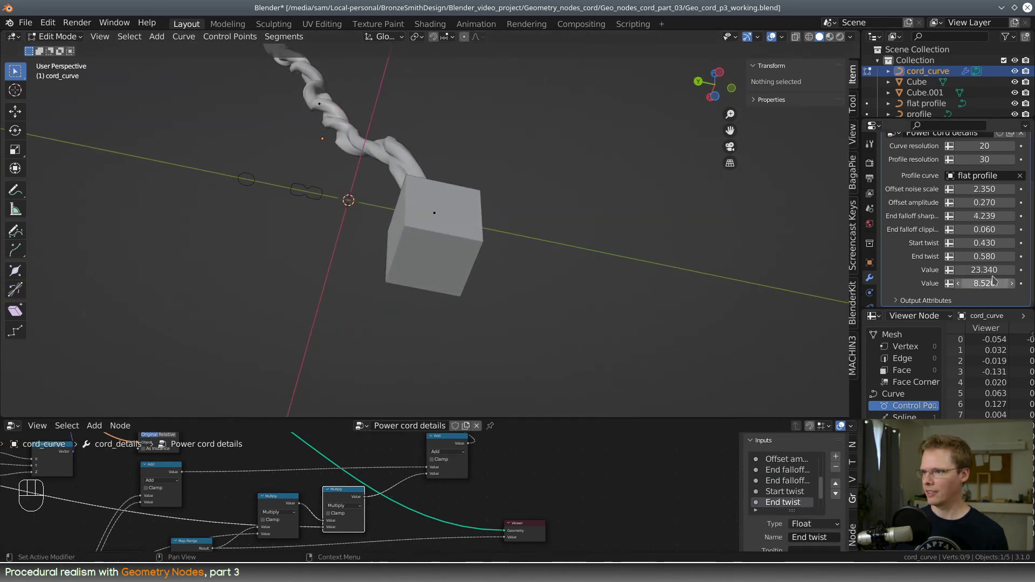
{"action": "left_click_drag", "start_coordinate": [991, 270], "coordinate": [902, 271]}
Step: Enlarge the node editor and rename the first unnamed group input as Random twist amplitude
{"action": "left_click_drag", "start_coordinate": [653, 425], "coordinate": [652, 256]}
{"action": "left_click", "coordinate": [793, 330]}
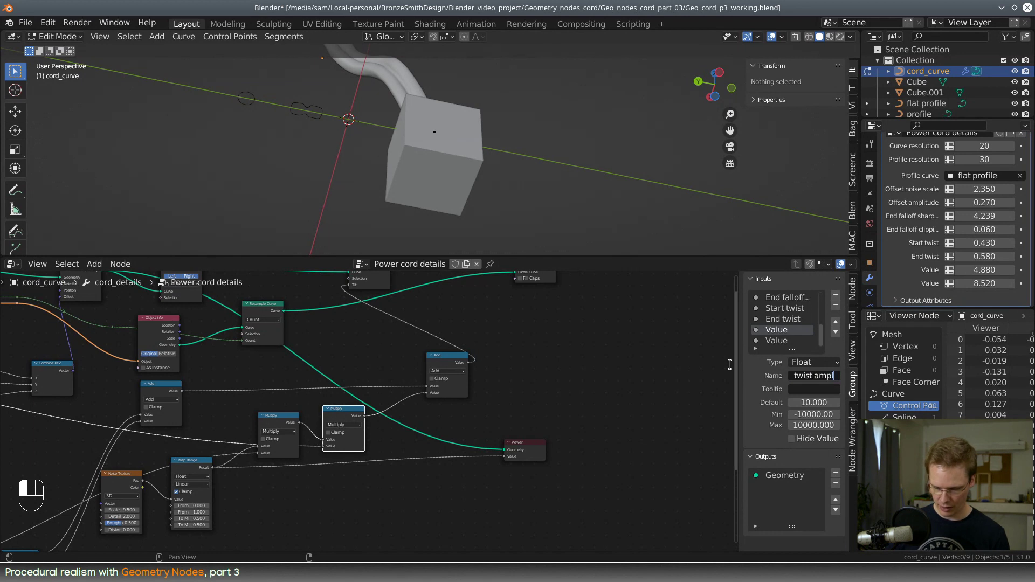
{"action": "type", "text": "iturde"}
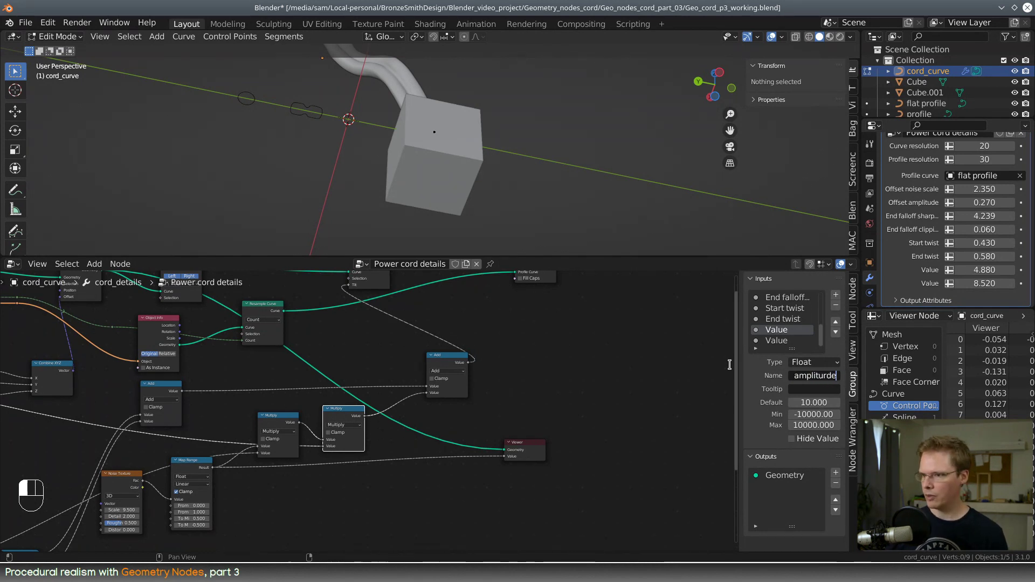
{"action": "key", "text": "Return"}
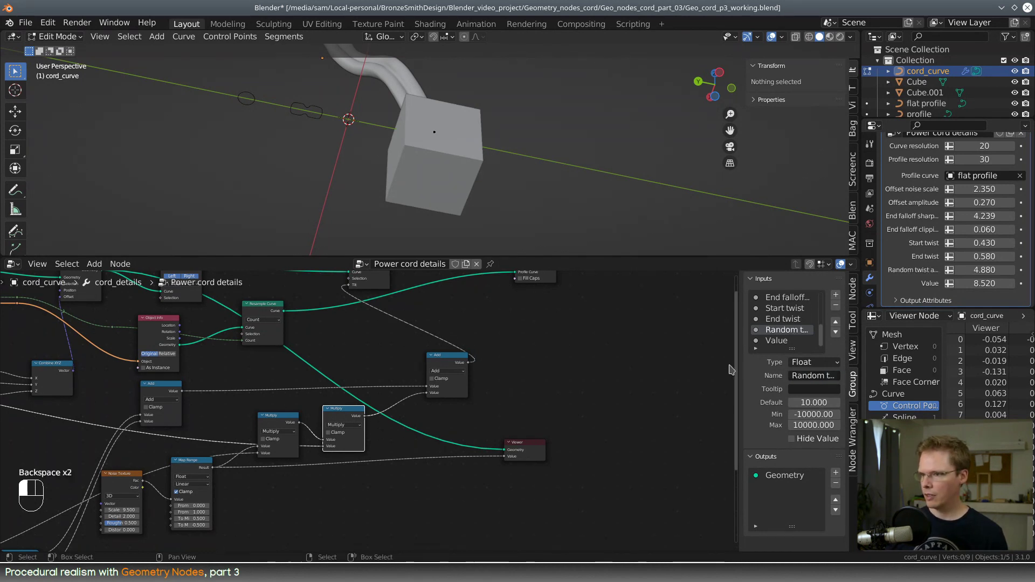
Step: Link the Group Input's empty socket to the twist Noise Texture's Scale to expose it in the modifier
{"action": "scroll", "coordinate": [532, 402], "scroll_direction": "down", "scroll_amount": 4}
{"action": "middle_click_drag", "start_coordinate": [505, 384], "coordinate": [510, 413]}
{"action": "scroll", "coordinate": [465, 421], "scroll_direction": "up", "scroll_amount": 1}
{"action": "middle_click_drag", "start_coordinate": [36, 475], "coordinate": [399, 430]}
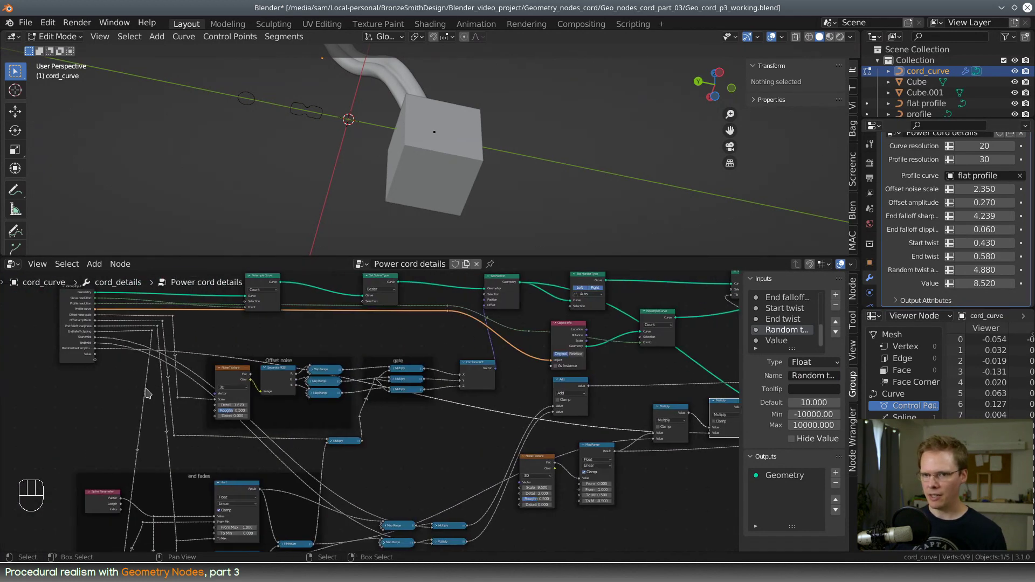
{"action": "left_click_drag", "start_coordinate": [97, 361], "coordinate": [520, 487]}
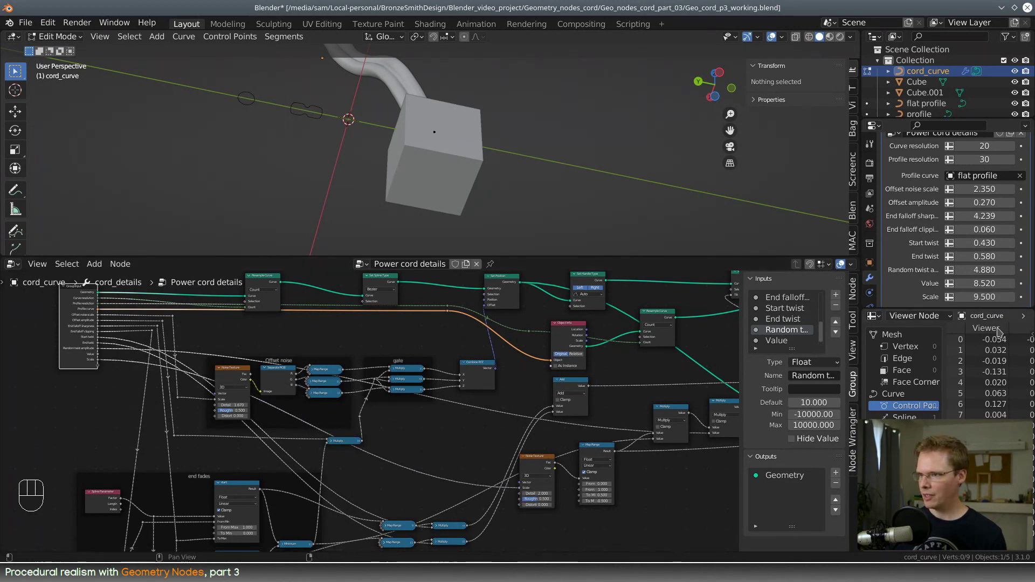
{"action": "left_click", "coordinate": [958, 297]}
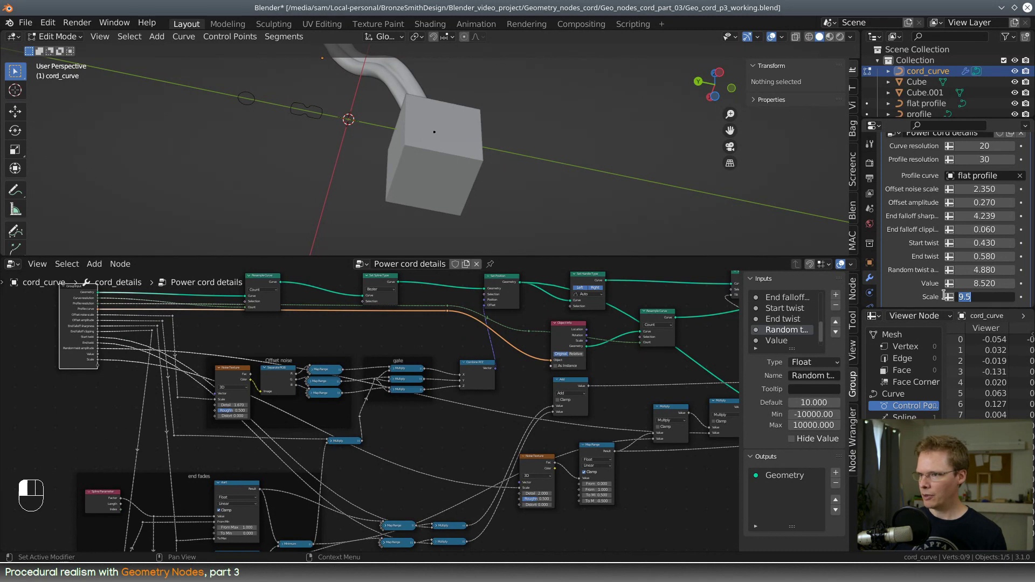
Step: Rename the remaining unnamed Value group input as Random twist scale
{"action": "left_click", "coordinate": [792, 342]}
{"action": "left_click", "coordinate": [812, 376]}
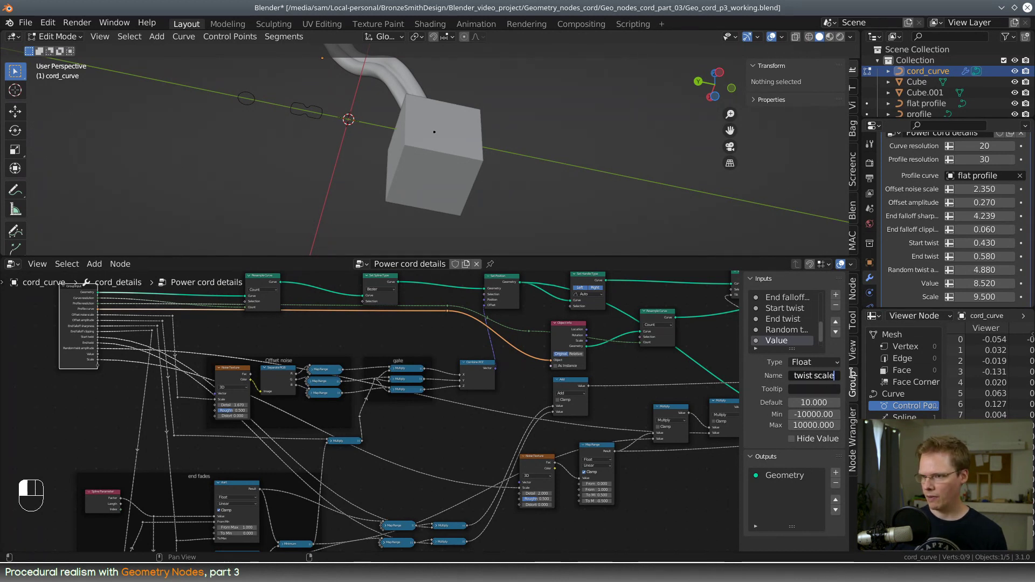
{"action": "key", "text": "Return"}
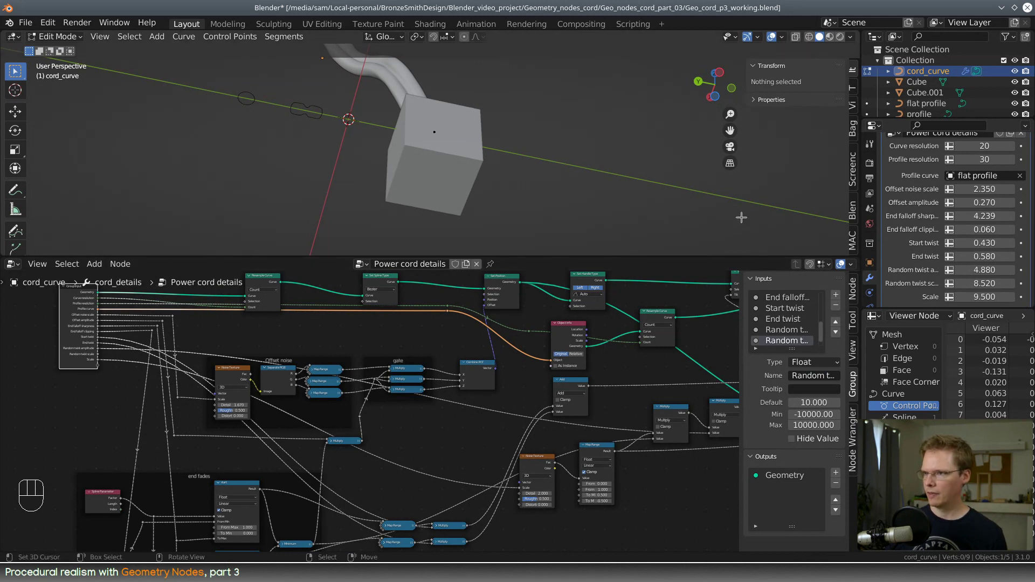
Step: Try 13.200 and 11.440 for the modifier's Scale input while viewing the twisted cord in an enlarged viewport
{"action": "scroll", "coordinate": [985, 257], "scroll_direction": "down", "scroll_amount": 1}
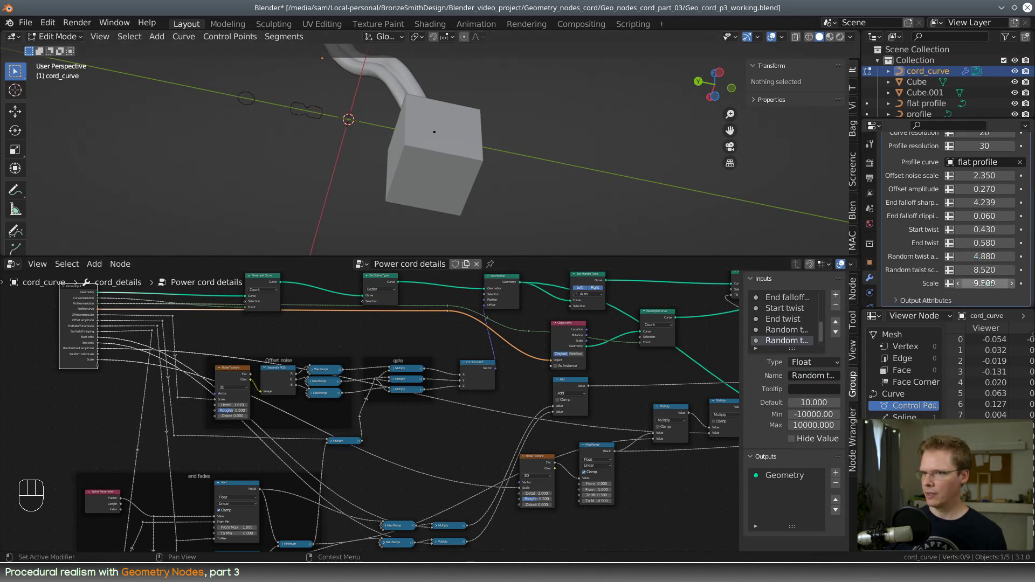
{"action": "scroll", "coordinate": [483, 173], "scroll_direction": "down", "scroll_amount": 2}
{"action": "middle_click_drag", "start_coordinate": [483, 174], "coordinate": [445, 185]}
{"action": "left_click_drag", "start_coordinate": [348, 254], "coordinate": [347, 438]}
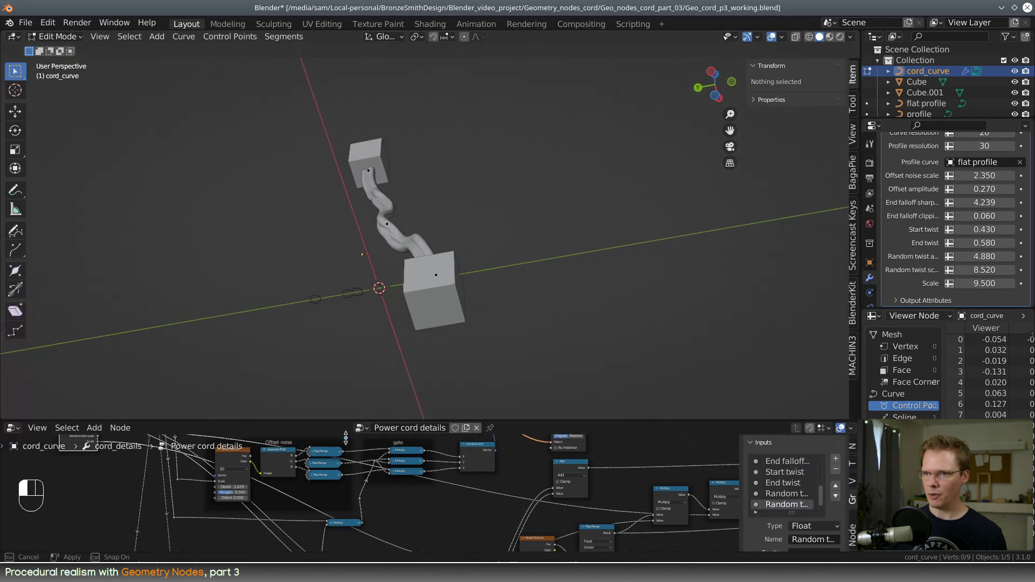
{"action": "middle_click_drag", "start_coordinate": [426, 323], "coordinate": [469, 265]}
{"action": "scroll", "coordinate": [462, 284], "scroll_direction": "up", "scroll_amount": 3}
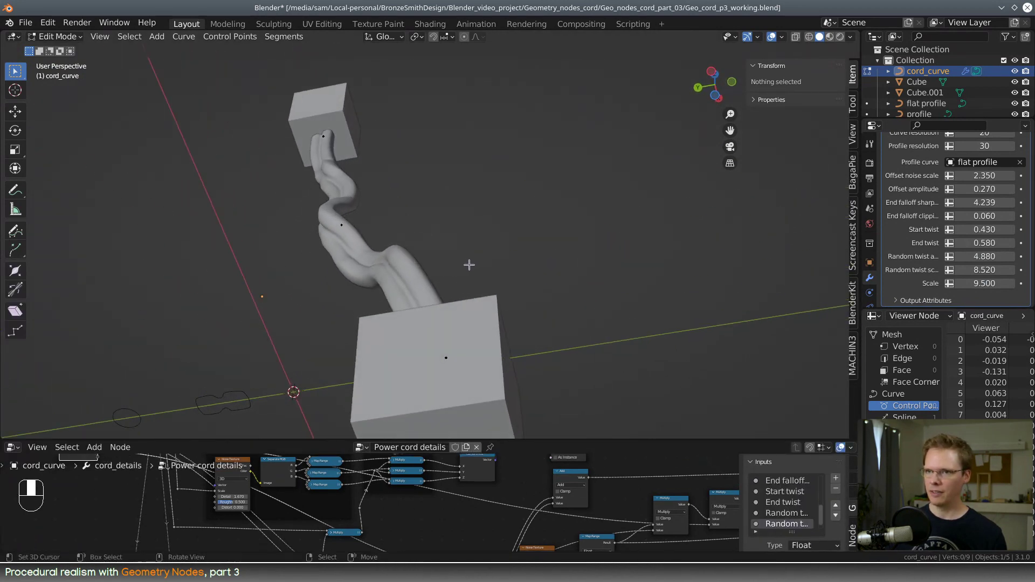
{"action": "double_click", "coordinate": [985, 282]}
{"action": "type", "text": "13.2"}
{"action": "key", "text": "Return"}
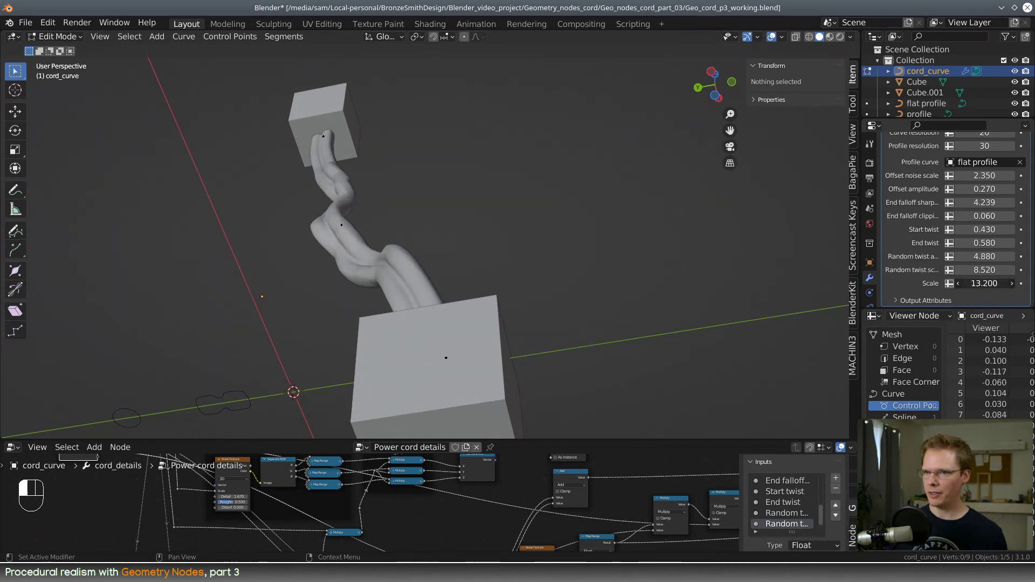
{"action": "mouse_move", "coordinate": [985, 283]}
{"action": "left_mouse_down"}
{"action": "mouse_move", "coordinate": [1010, 283]}
{"action": "mouse_move", "coordinate": [970, 283]}
{"action": "left_mouse_up"}
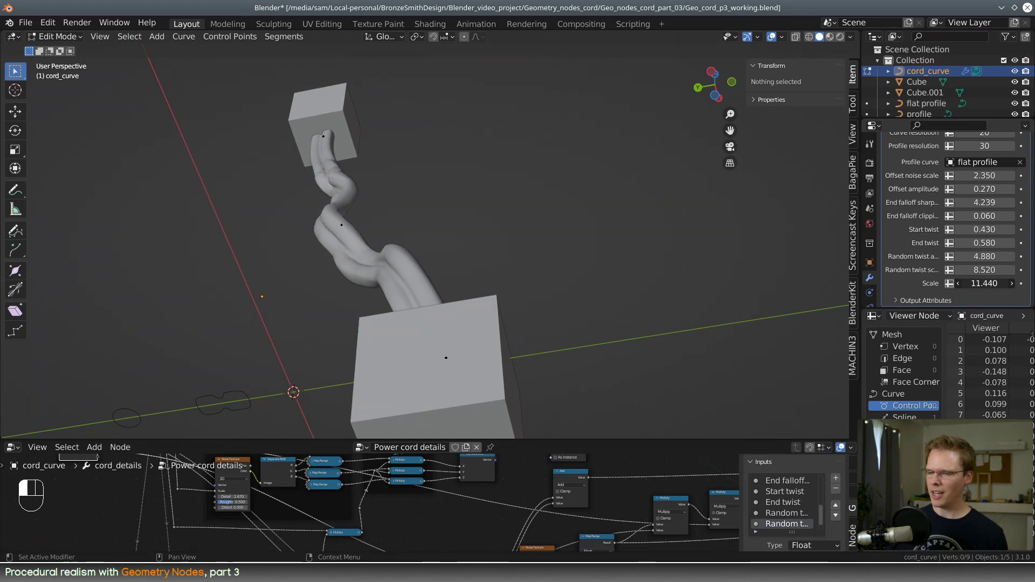
Step: Set the twist Noise Texture to 4D with W 1.150 and Roughness 0.000, and try 11.880 for the modifier's Scale
{"action": "left_click_drag", "start_coordinate": [543, 440], "coordinate": [541, 234]}
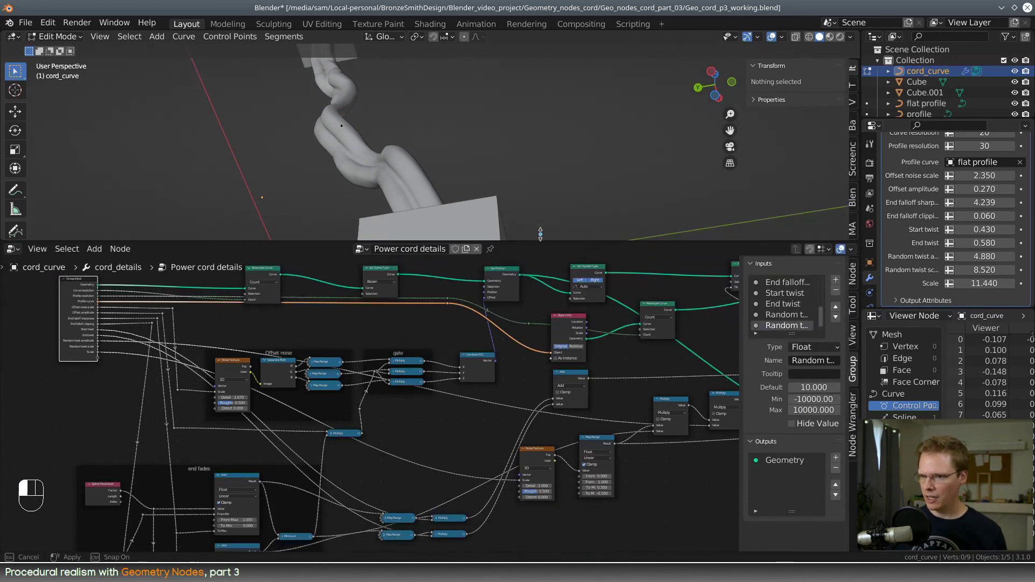
{"action": "middle_click_drag", "start_coordinate": [519, 475], "coordinate": [414, 390]}
{"action": "scroll", "coordinate": [415, 391], "scroll_direction": "up", "scroll_amount": 6}
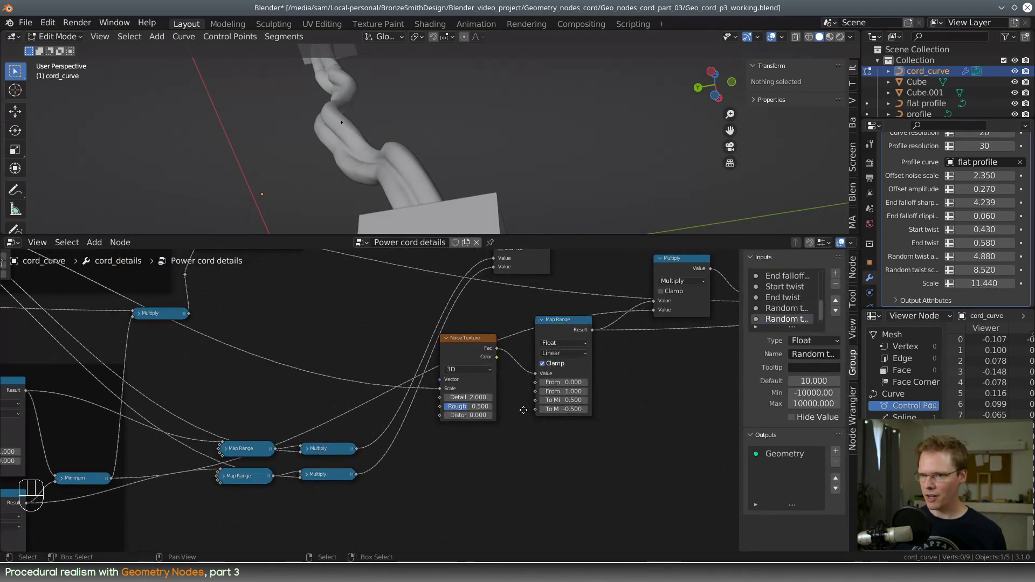
{"action": "left_click", "coordinate": [484, 353]}
{"action": "left_click", "coordinate": [493, 411]}
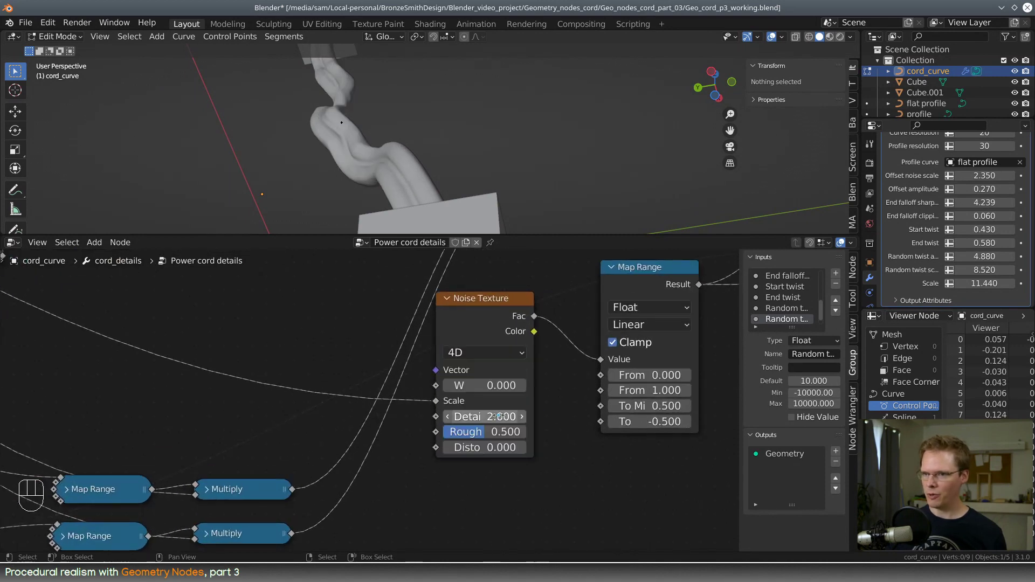
{"action": "mouse_move", "coordinate": [496, 384]}
{"action": "left_mouse_down"}
{"action": "mouse_move", "coordinate": [464, 385]}
{"action": "mouse_move", "coordinate": [512, 385]}
{"action": "mouse_move", "coordinate": [503, 385]}
{"action": "left_mouse_up"}
{"action": "left_click_drag", "start_coordinate": [473, 441], "coordinate": [457, 441]}
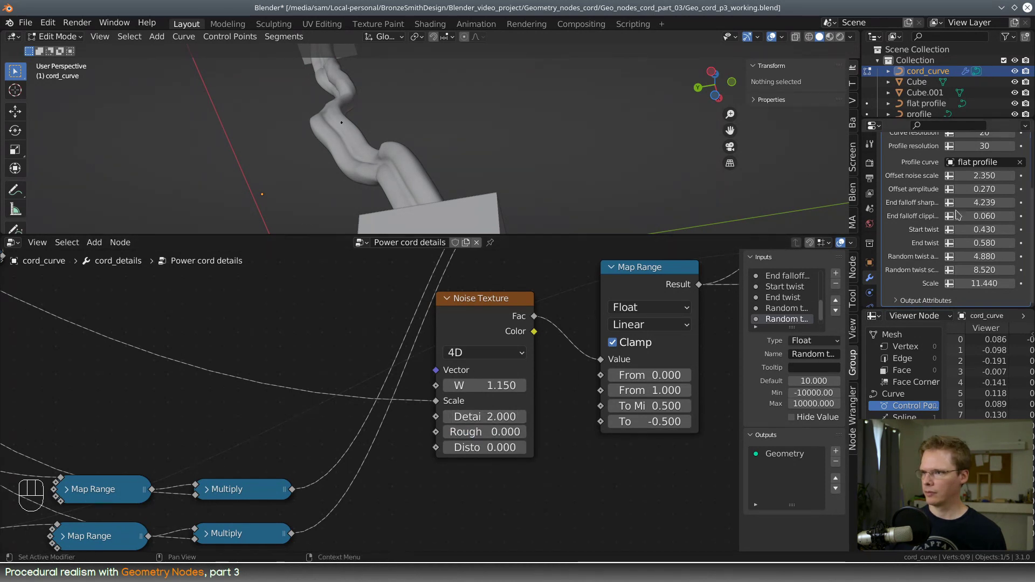
{"action": "mouse_move", "coordinate": [984, 284]}
{"action": "left_mouse_down"}
{"action": "mouse_move", "coordinate": [1016, 284]}
{"action": "mouse_move", "coordinate": [995, 284]}
{"action": "left_mouse_up"}
Step: Link the Group Input's Random twist scale to the twist Noise Texture's Scale in place of the redundant Scale input
{"action": "scroll", "coordinate": [372, 380], "scroll_direction": "down", "scroll_amount": 9}
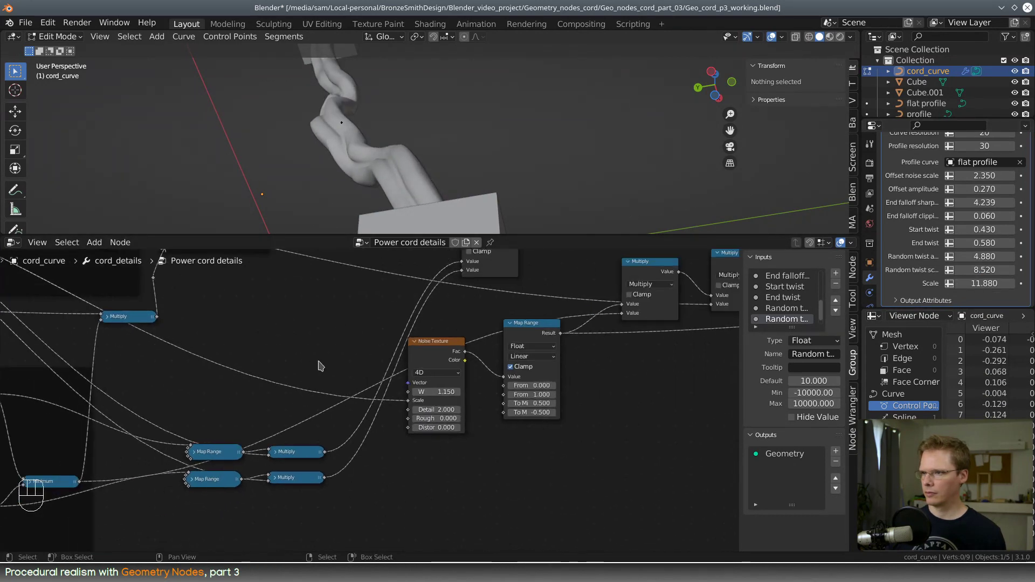
{"action": "middle_click_drag", "start_coordinate": [241, 399], "coordinate": [652, 476]}
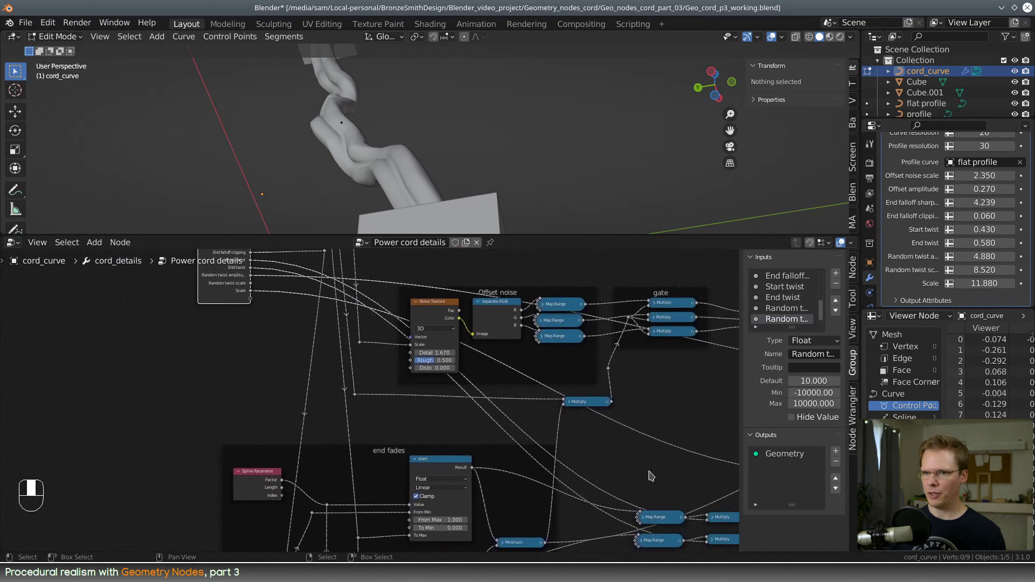
{"action": "middle_click_drag", "start_coordinate": [651, 412], "coordinate": [528, 440]}
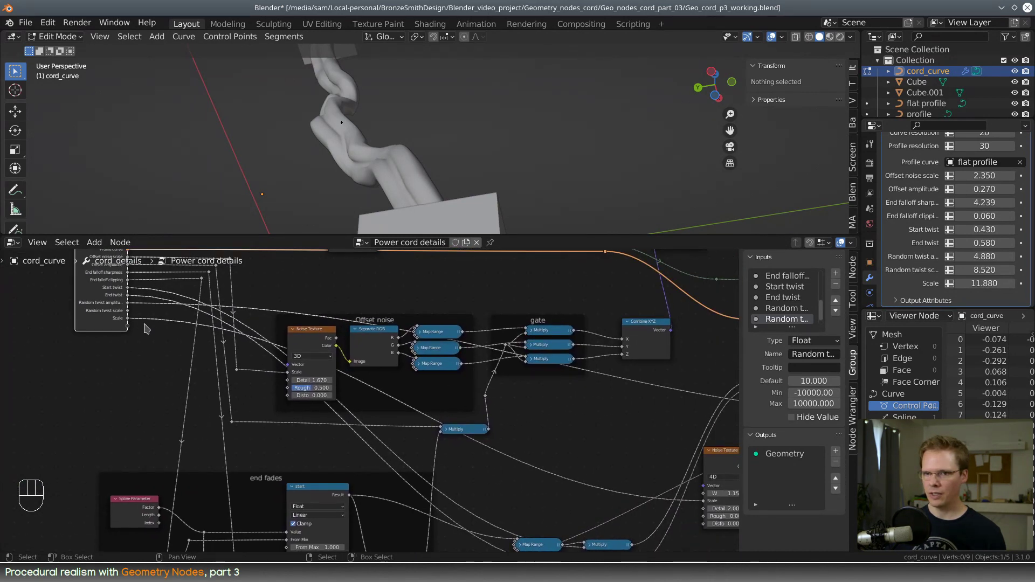
{"action": "left_click_drag", "start_coordinate": [128, 316], "coordinate": [557, 502]}
{"action": "middle_click_drag", "start_coordinate": [302, 417], "coordinate": [336, 447]}
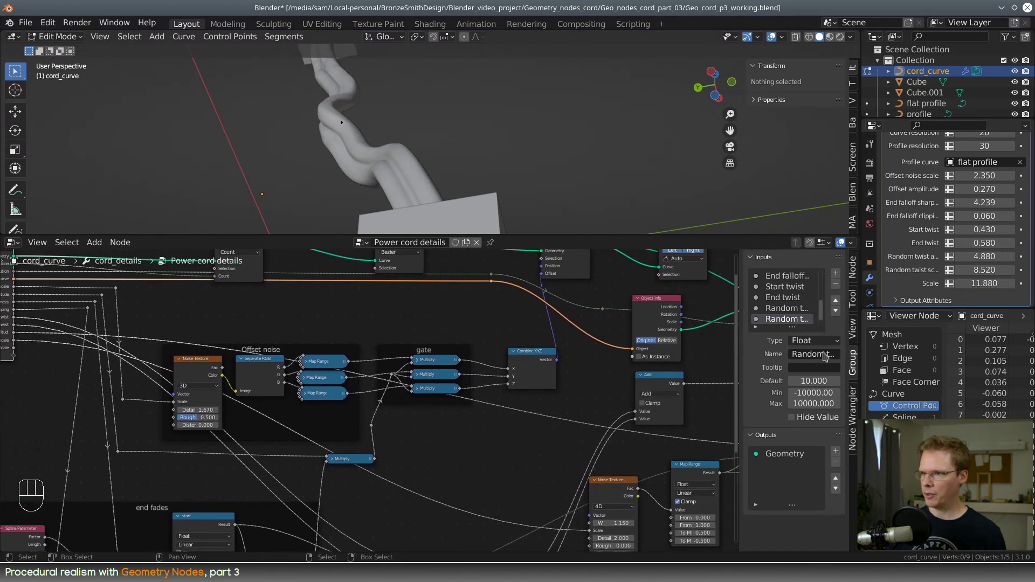
Step: Delete the redundant Scale entry from the node group's inputs
{"action": "scroll", "coordinate": [822, 315], "scroll_direction": "down", "scroll_amount": 1}
{"action": "left_click", "coordinate": [781, 319]}
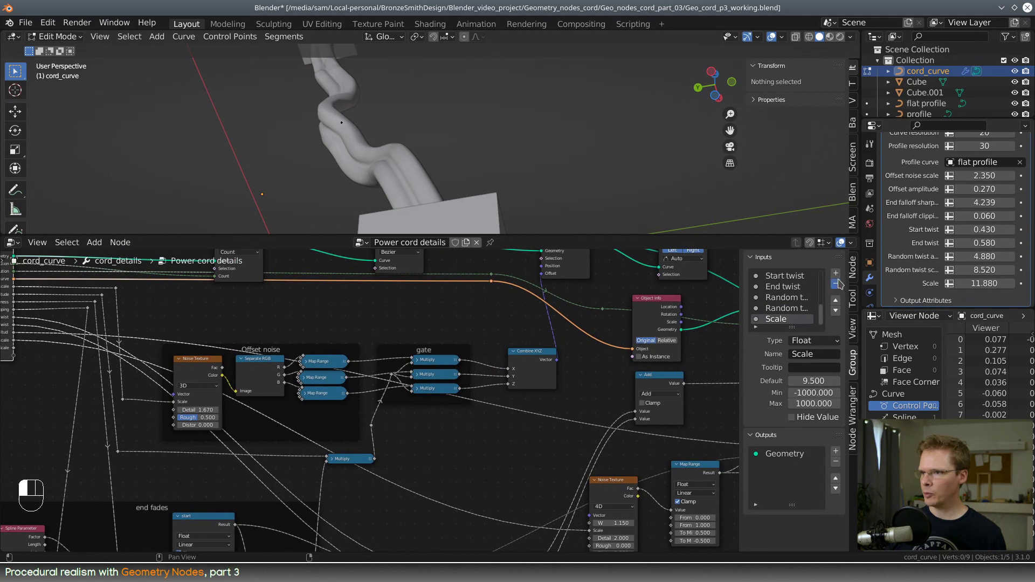
{"action": "left_click", "coordinate": [836, 284]}
Step: Set the modifier's Random twist scale to 10.100 and Random twist amplitude to 5.440
{"action": "mouse_move", "coordinate": [985, 283]}
{"action": "left_mouse_down"}
{"action": "mouse_move", "coordinate": [1030, 283]}
{"action": "mouse_move", "coordinate": [976, 283]}
{"action": "mouse_move", "coordinate": [1018, 283]}
{"action": "mouse_move", "coordinate": [1005, 283]}
{"action": "left_mouse_up"}
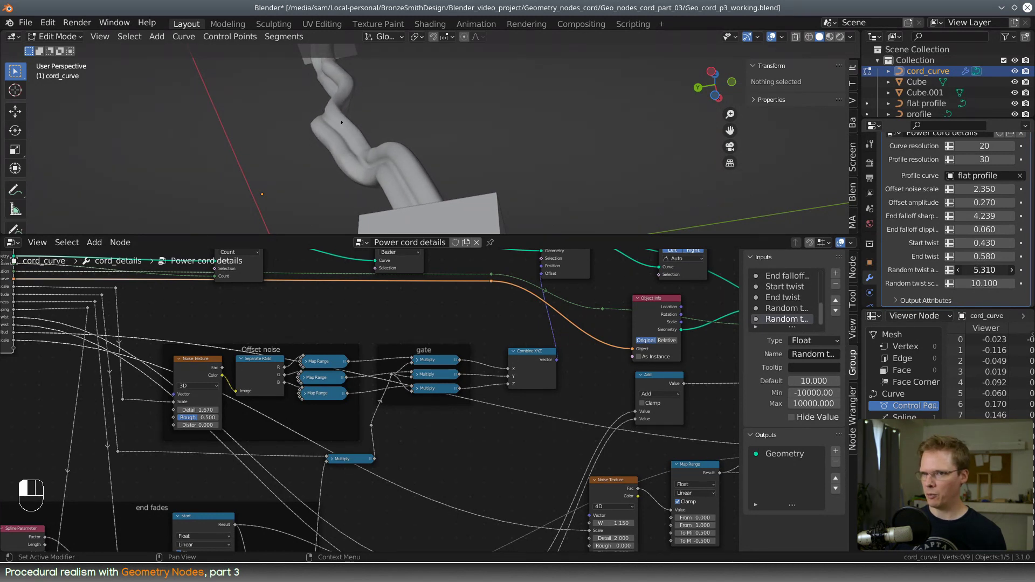
{"action": "left_click_drag", "start_coordinate": [984, 270], "coordinate": [983, 270]}
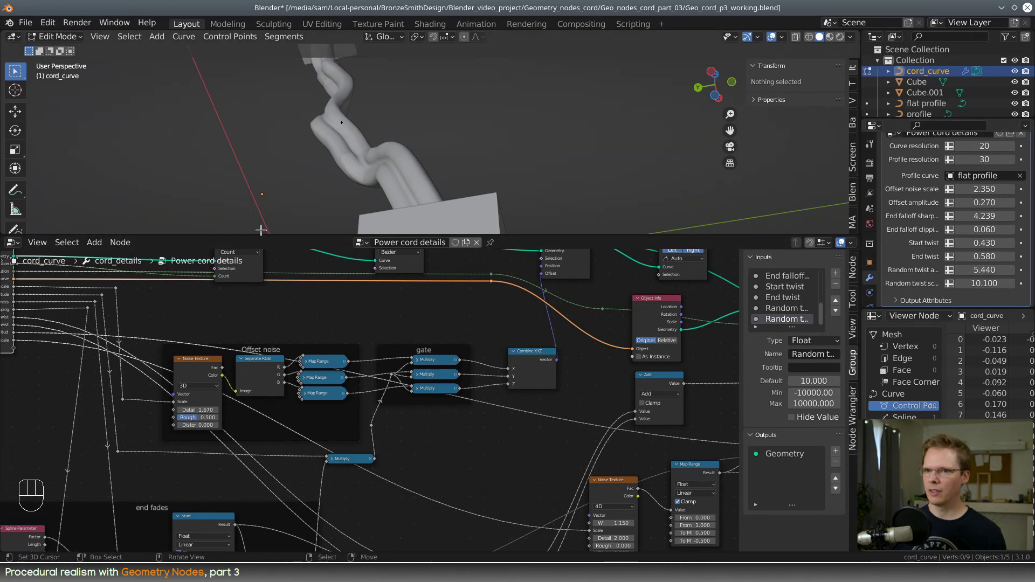
Step: Examine the cord's random twist from several angles in an enlarged 3D viewport
{"action": "left_click_drag", "start_coordinate": [262, 233], "coordinate": [262, 440]}
{"action": "middle_click_drag", "start_coordinate": [431, 291], "coordinate": [663, 350]}
{"action": "scroll", "coordinate": [494, 230], "scroll_direction": "down", "scroll_amount": 4}
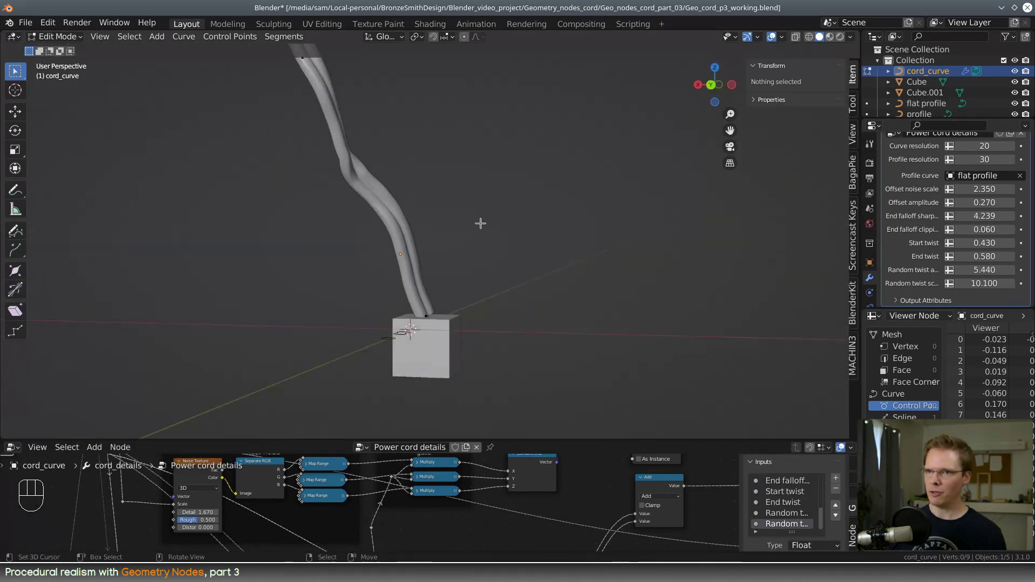
{"action": "middle_click_drag", "start_coordinate": [480, 224], "coordinate": [453, 167]}
{"action": "middle_click_drag", "start_coordinate": [459, 131], "coordinate": [429, 154]}
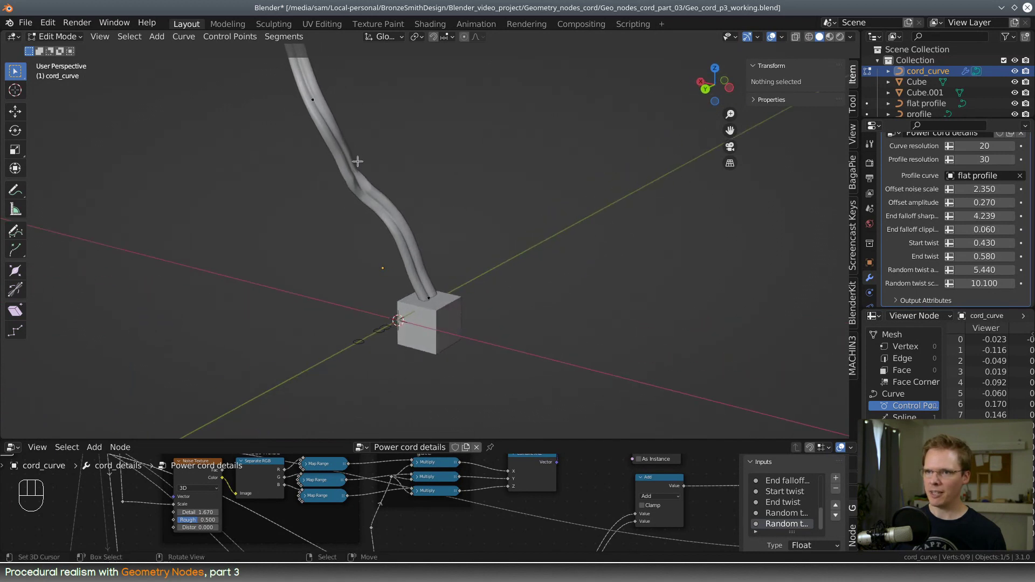
{"action": "middle_click_drag", "start_coordinate": [357, 161], "coordinate": [391, 191]}
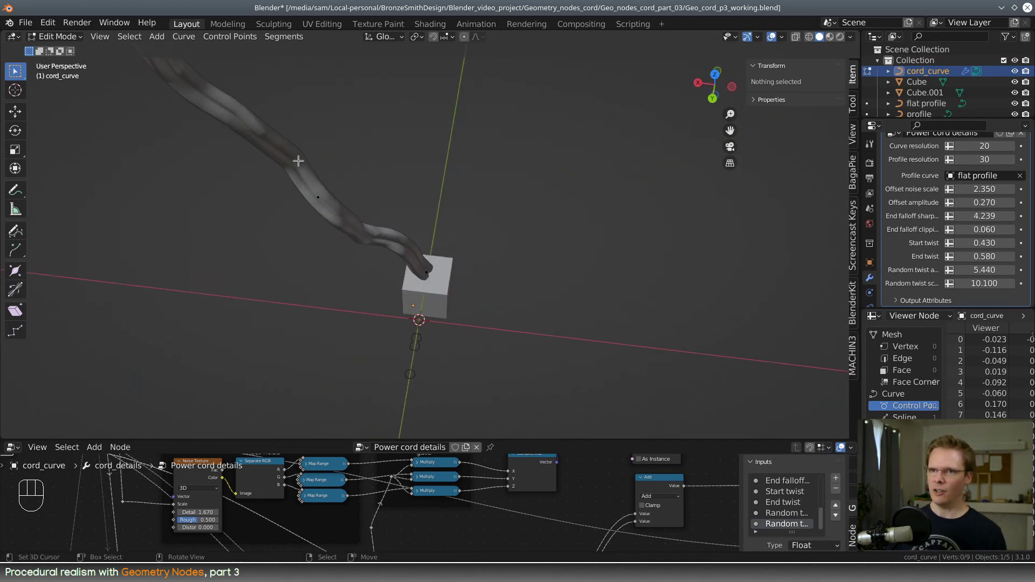
{"action": "middle_click_drag", "start_coordinate": [298, 161], "coordinate": [504, 258]}
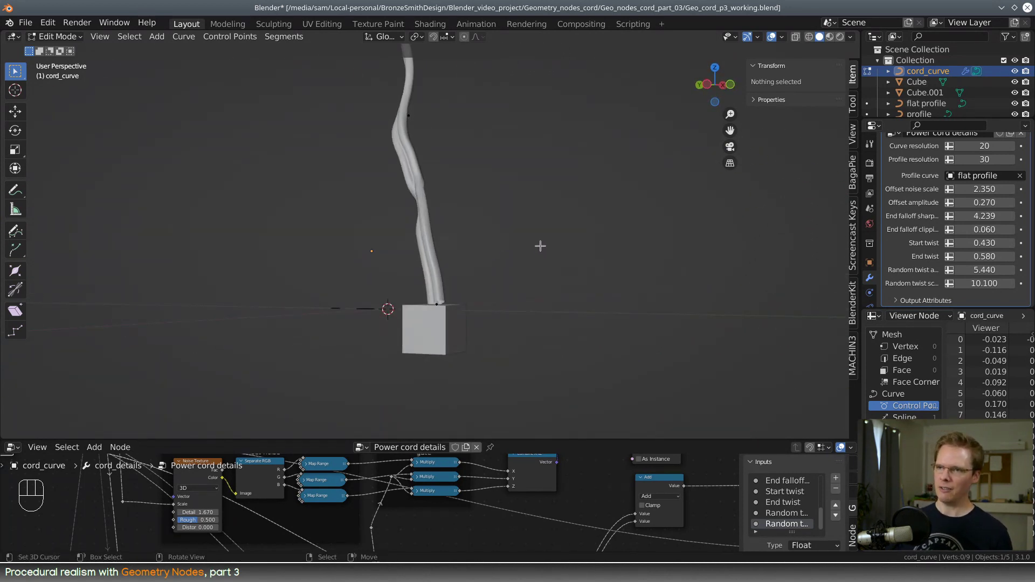
{"action": "left_click_drag", "start_coordinate": [520, 436], "coordinate": [524, 397]}
{"action": "middle_click_drag", "start_coordinate": [449, 255], "coordinate": [415, 372]}
Step: Leave Edit Mode and tidy the node layout by repositioning the Viewer, final Add and Set Curve Tilt nodes
{"action": "key", "text": "Tab"}
{"action": "left_click_drag", "start_coordinate": [343, 395], "coordinate": [344, 235]}
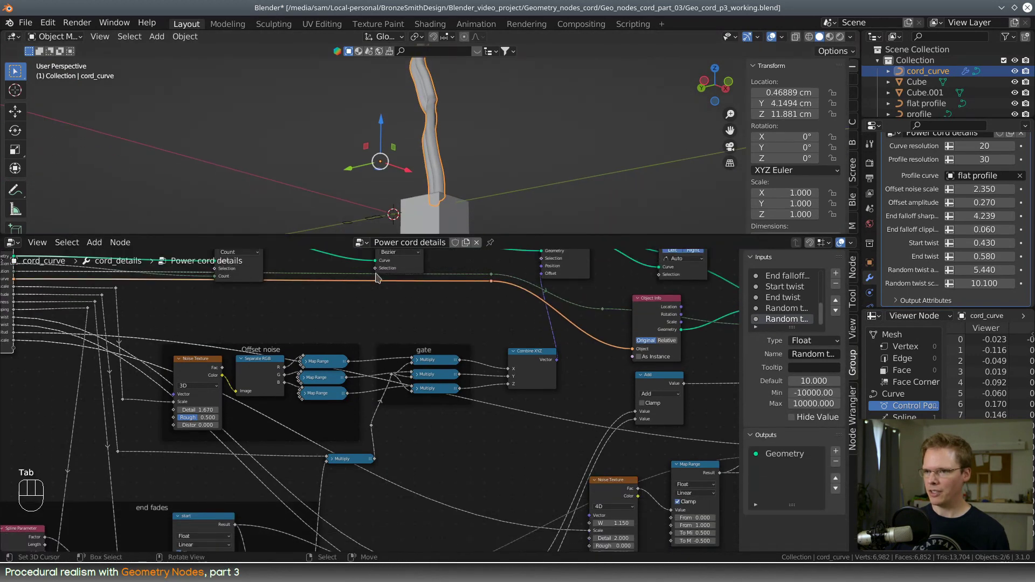
{"action": "scroll", "coordinate": [560, 413], "scroll_direction": "down", "scroll_amount": 3}
{"action": "middle_click_drag", "start_coordinate": [560, 413], "coordinate": [238, 431]}
{"action": "scroll", "coordinate": [477, 443], "scroll_direction": "up", "scroll_amount": 2}
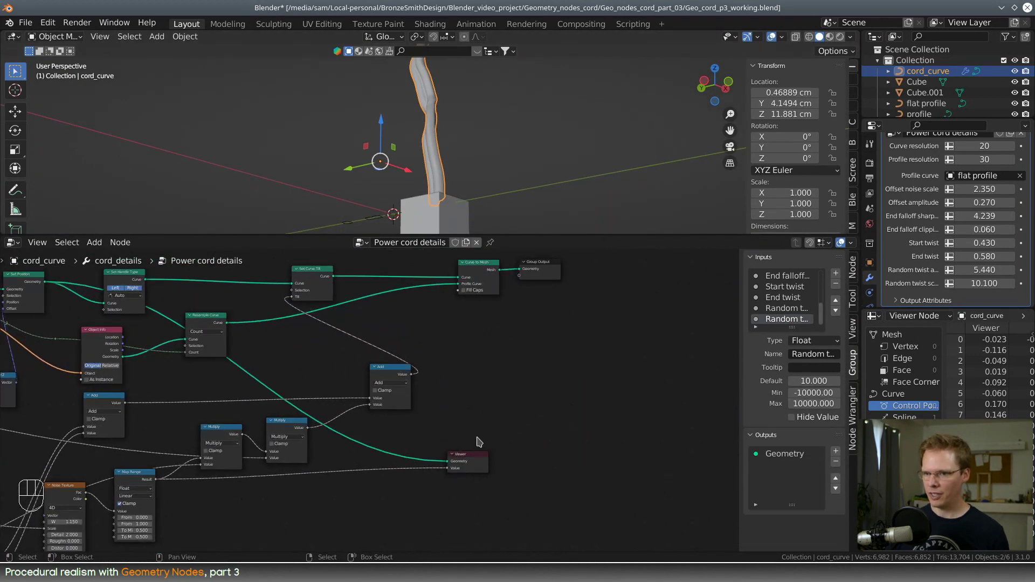
{"action": "left_click_drag", "start_coordinate": [480, 463], "coordinate": [267, 514]}
{"action": "middle_click_drag", "start_coordinate": [486, 384], "coordinate": [464, 419]}
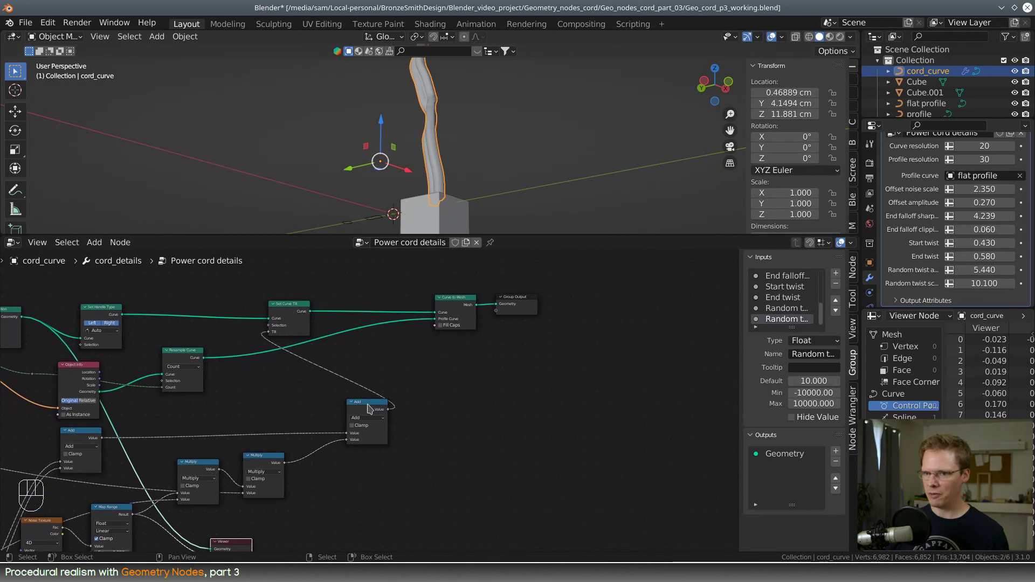
{"action": "left_click_drag", "start_coordinate": [371, 408], "coordinate": [317, 422]}
{"action": "left_click_drag", "start_coordinate": [300, 302], "coordinate": [377, 288]}
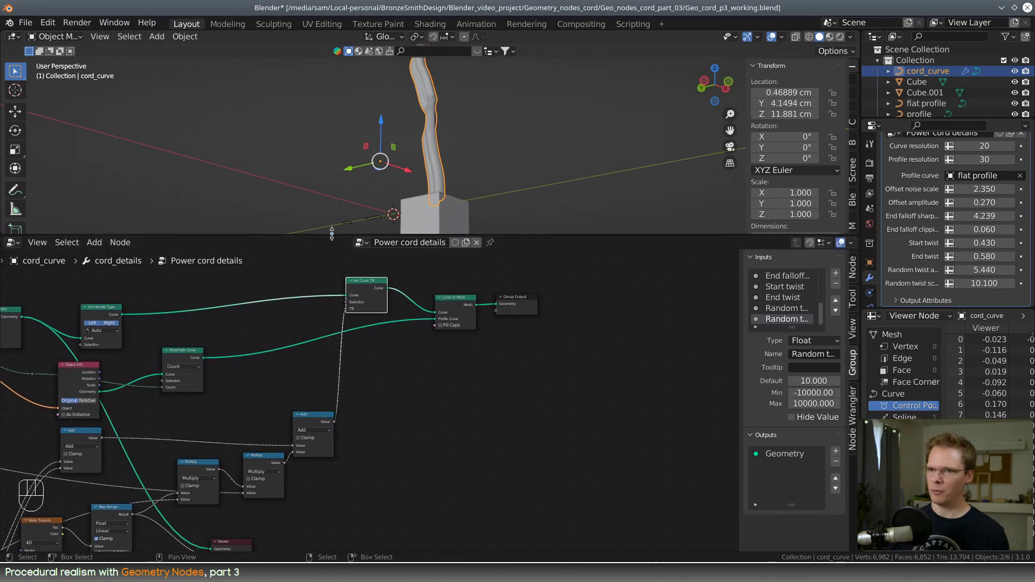
Step: Add a material named power cord with a red Base Color to cord_curve, and switch the viewport to rendered shading
{"action": "left_click_drag", "start_coordinate": [332, 235], "coordinate": [332, 440]}
{"action": "middle_click_drag", "start_coordinate": [467, 284], "coordinate": [484, 233], "text": "shift"}
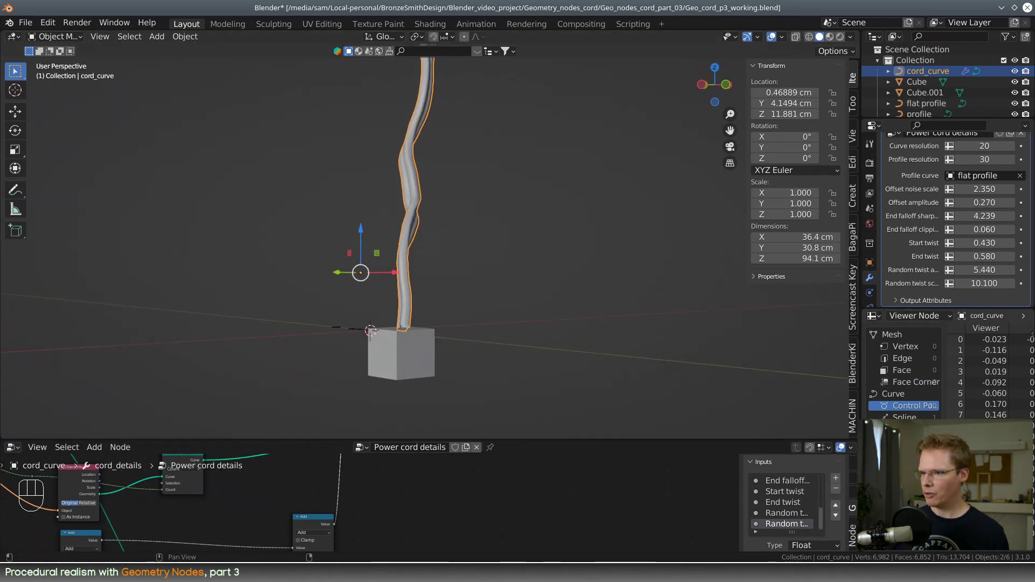
{"action": "left_click_drag", "start_coordinate": [887, 305], "coordinate": [884, 419]}
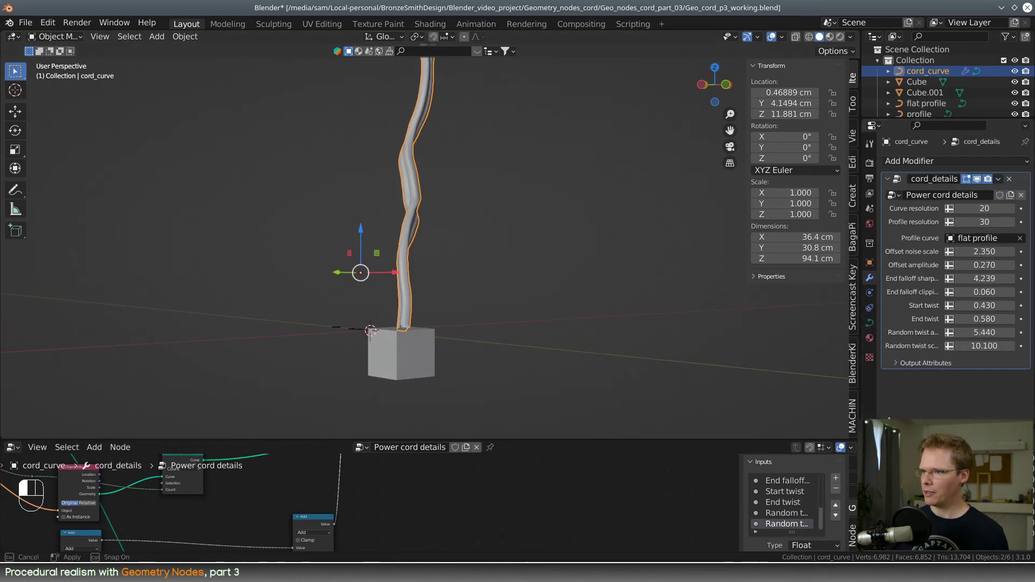
{"action": "left_click", "coordinate": [870, 339]}
{"action": "left_click", "coordinate": [939, 206]}
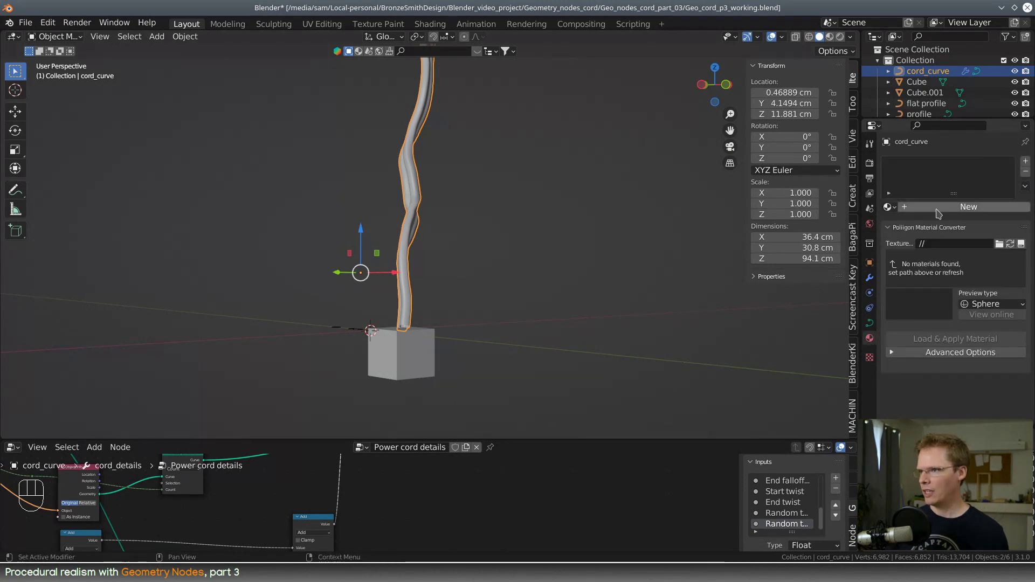
{"action": "left_click", "coordinate": [939, 207]}
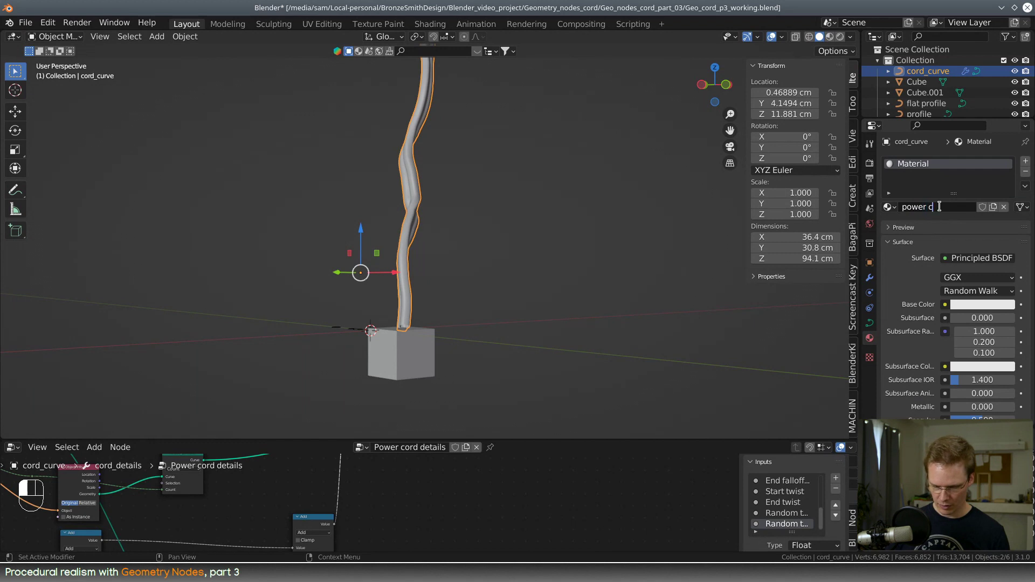
{"action": "key", "text": "Return"}
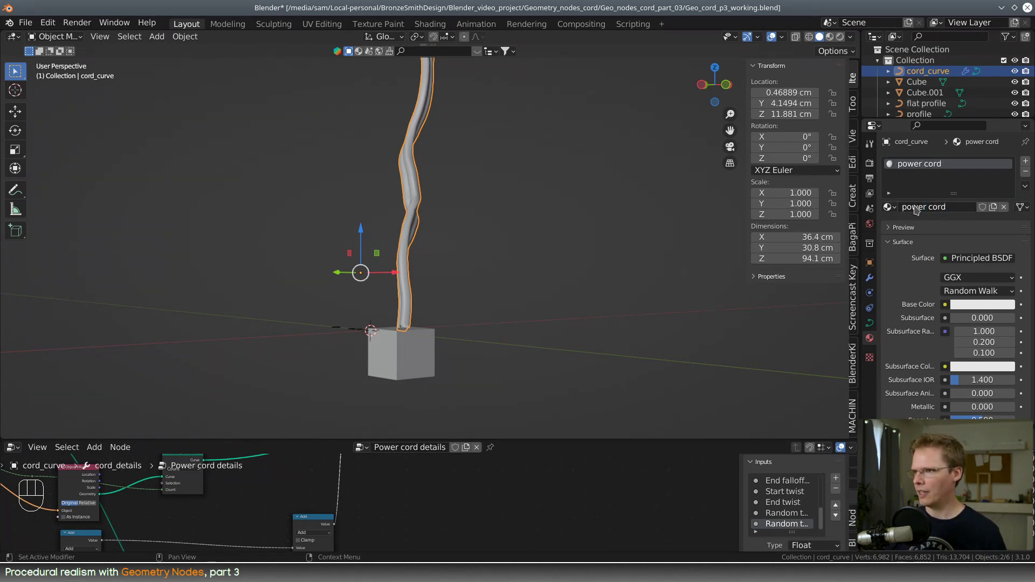
{"action": "left_click", "coordinate": [967, 308]}
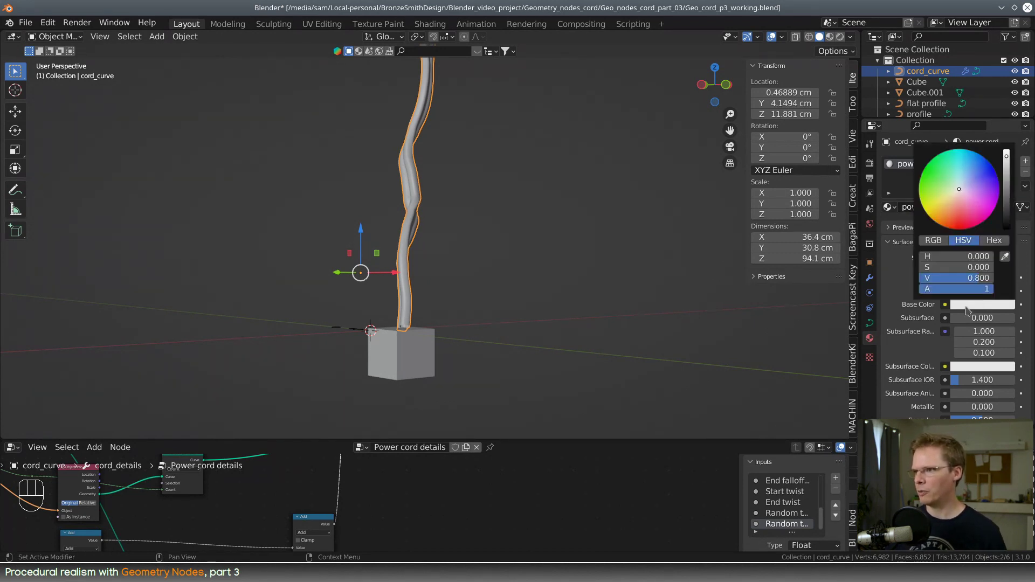
{"action": "left_click", "coordinate": [969, 218]}
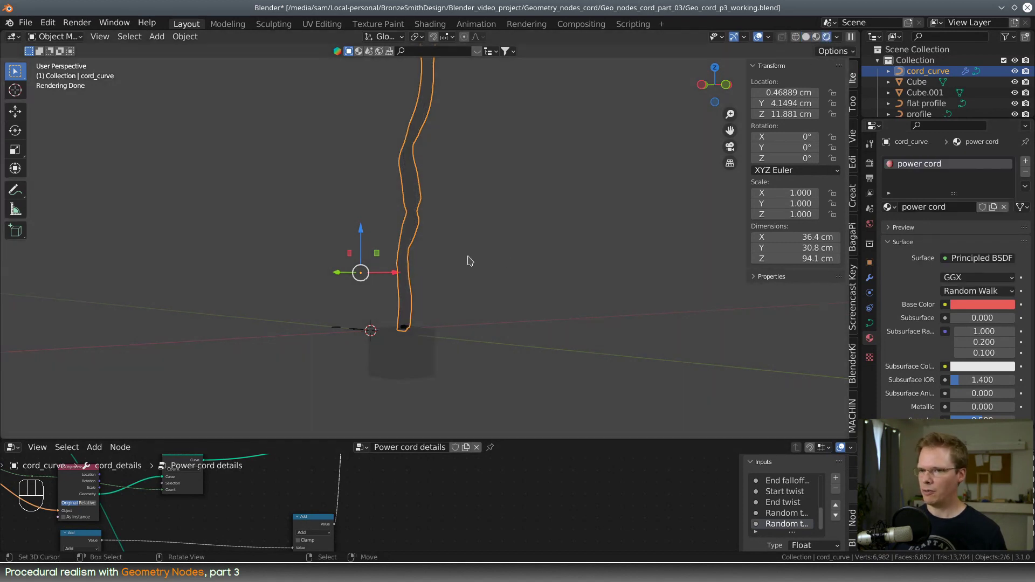
Step: Add a point light to the scene at the 3D cursor
{"action": "key", "text": "space"}
{"action": "mouse_move", "coordinate": [452, 379]}
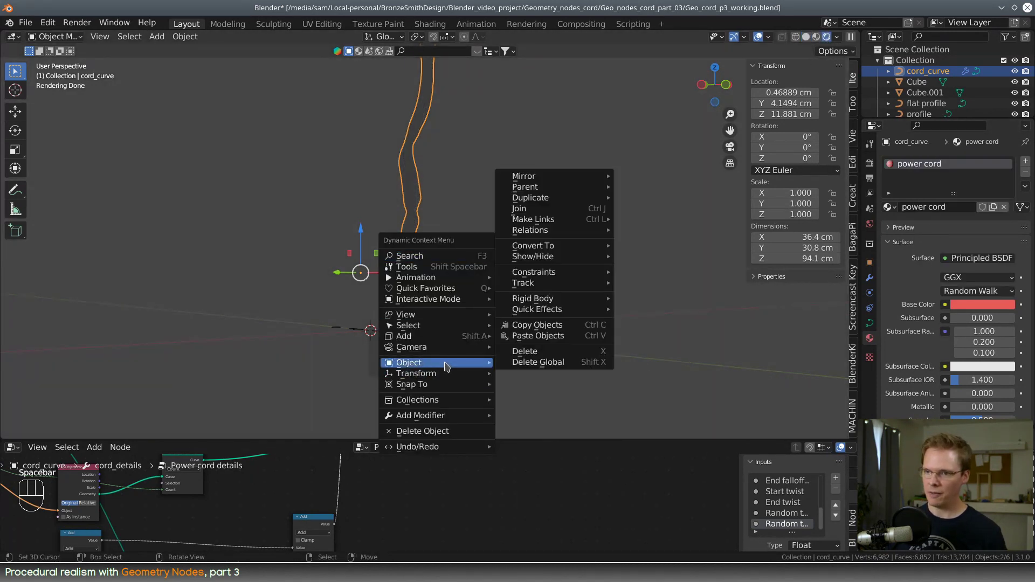
{"action": "mouse_move", "coordinate": [443, 341]}
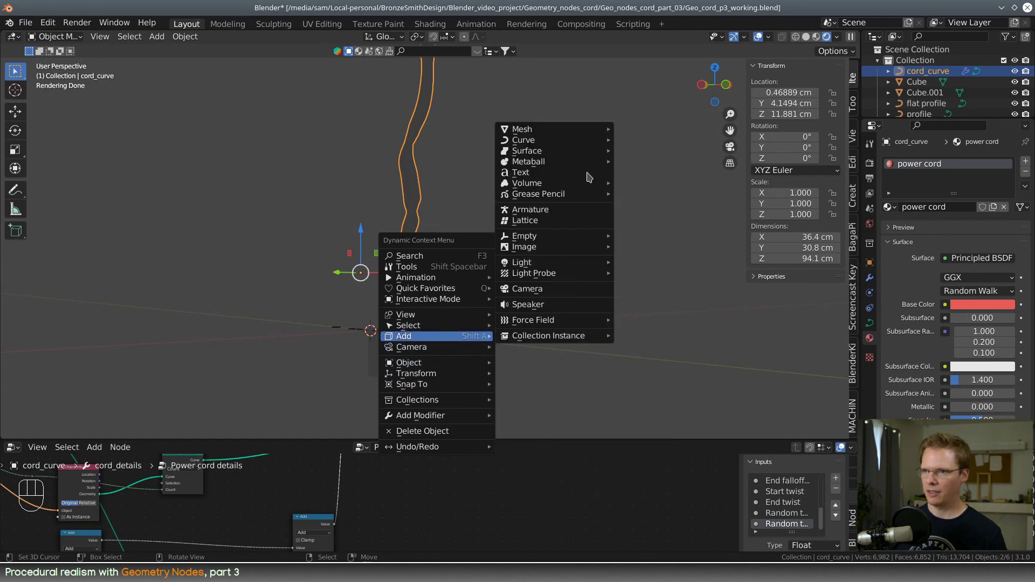
{"action": "mouse_move", "coordinate": [571, 136]}
{"action": "mouse_move", "coordinate": [555, 262]}
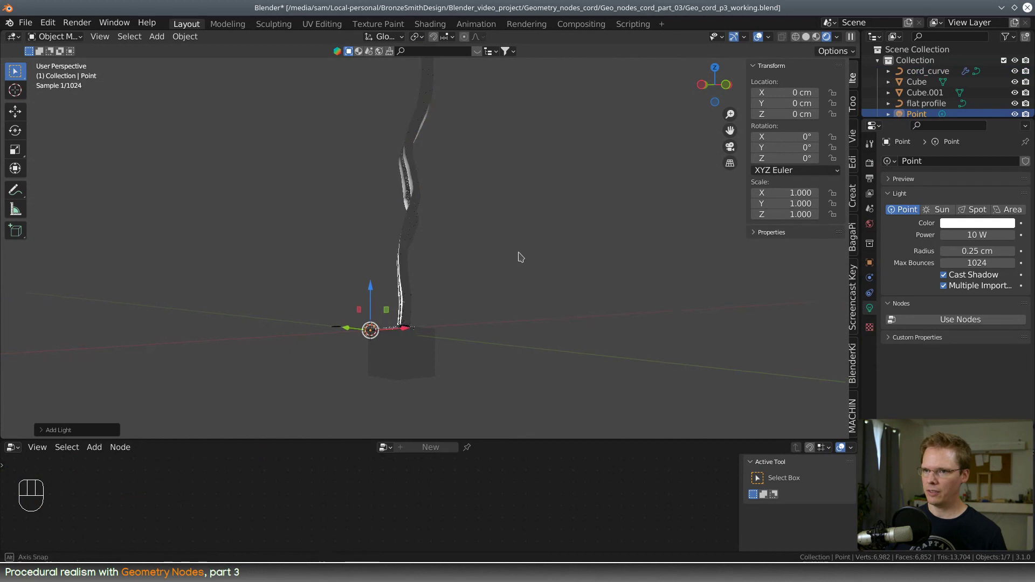
{"action": "middle_click_drag", "start_coordinate": [607, 259], "coordinate": [579, 268]}
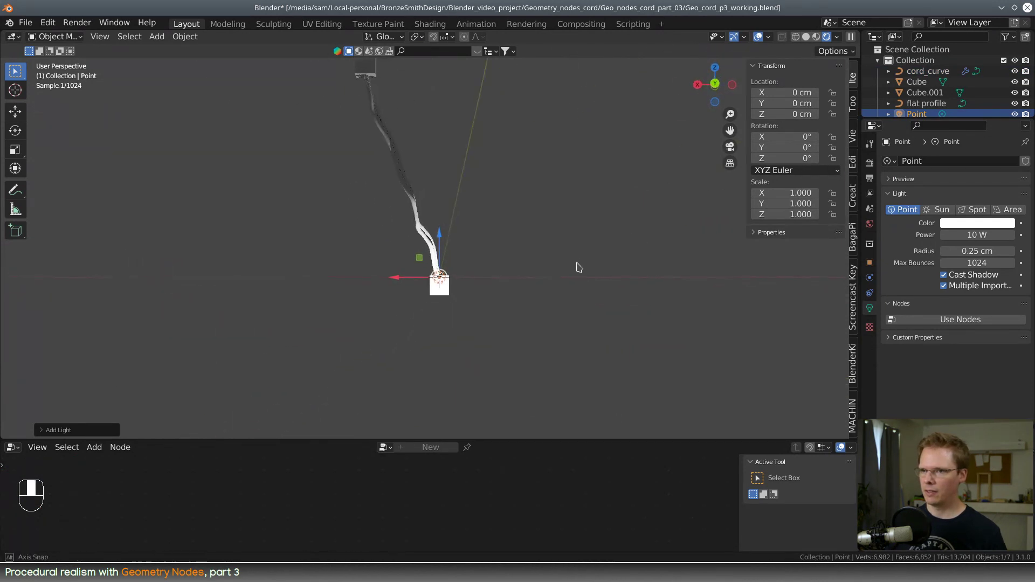
Step: Move the point light up and away from the cord, to about X -27 cm and Z 69 cm
{"action": "left_click_drag", "start_coordinate": [420, 259], "coordinate": [475, 116]}
{"action": "middle_click_drag", "start_coordinate": [539, 236], "coordinate": [385, 251]}
{"action": "middle_click_drag", "start_coordinate": [453, 205], "coordinate": [502, 284]}
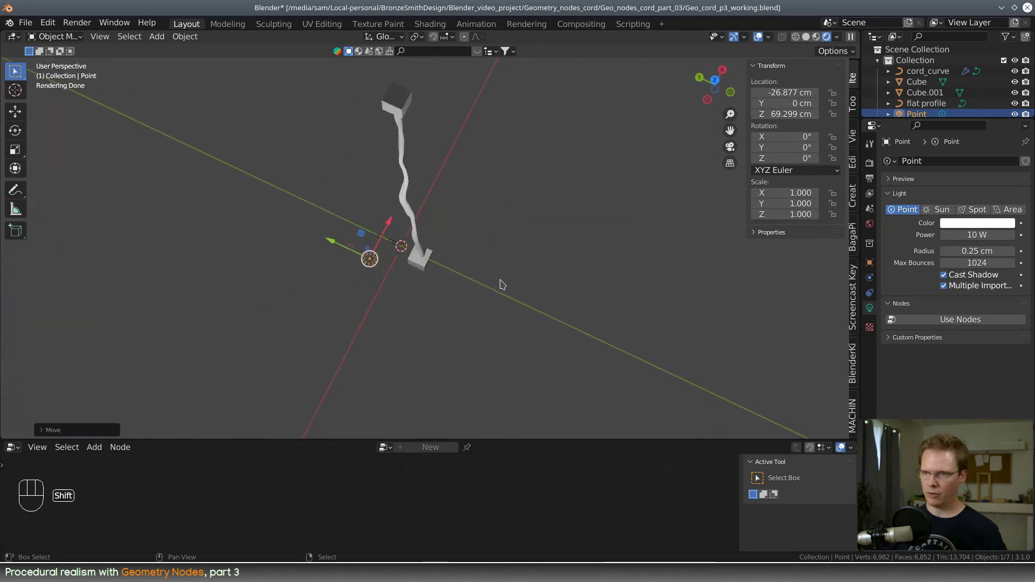
Step: Duplicate the light to about X 47 cm, Y -52 cm, Z 81 cm, and set the copy's power to 55.2 W
{"action": "key", "text": "shift+d"}
{"action": "left_click", "coordinate": [683, 176]}
{"action": "middle_click_drag", "start_coordinate": [708, 266], "coordinate": [717, 259]}
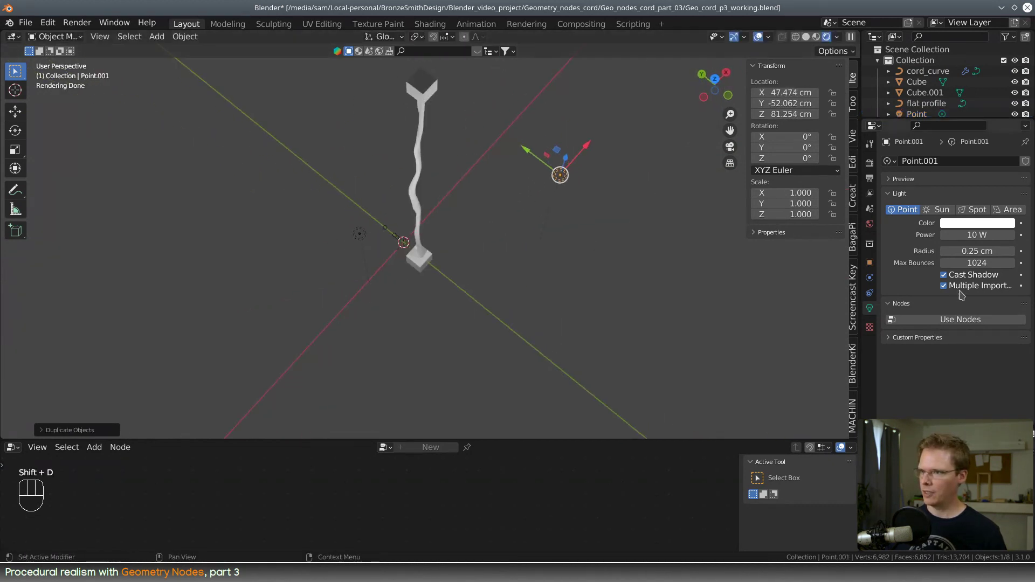
{"action": "left_click_drag", "start_coordinate": [998, 235], "coordinate": [1024, 235]}
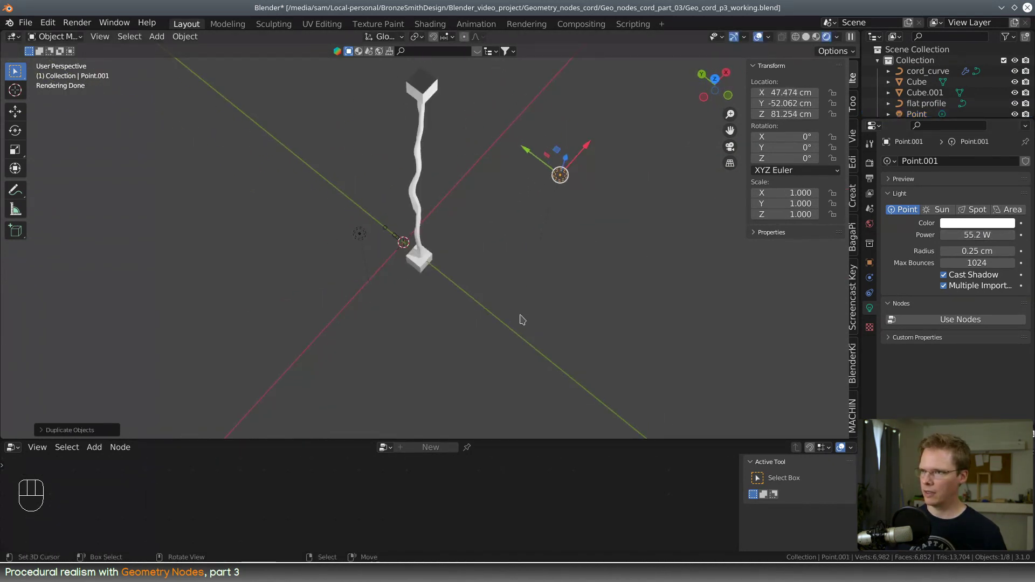
Step: Move the duplicated light lower and farther out, to about X 76 cm and Z 37 cm
{"action": "middle_click_drag", "start_coordinate": [521, 316], "coordinate": [479, 227]}
{"action": "scroll", "coordinate": [478, 221], "scroll_direction": "up", "scroll_amount": 4}
{"action": "middle_click_drag", "start_coordinate": [510, 168], "coordinate": [464, 262]}
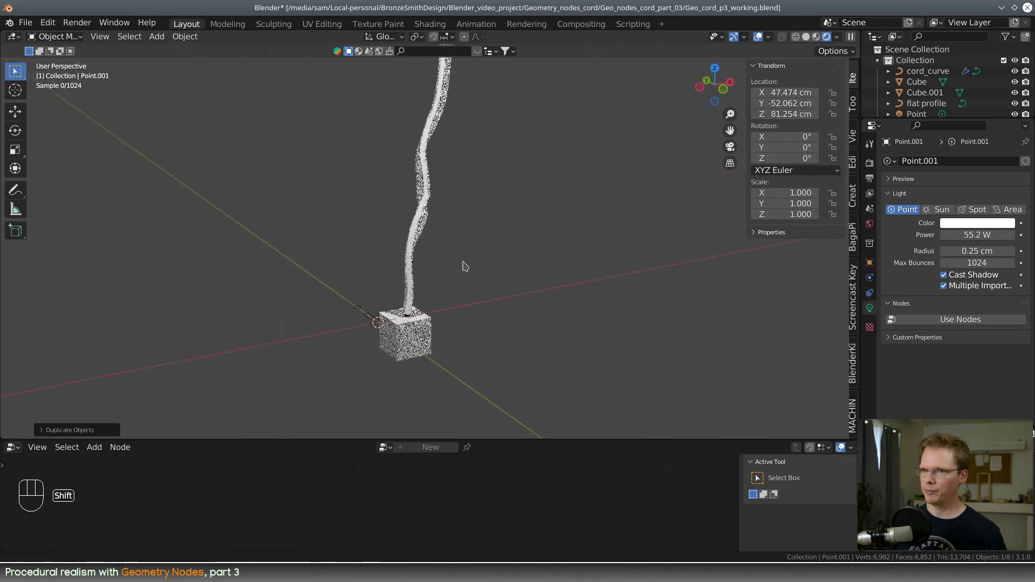
{"action": "scroll", "coordinate": [591, 160], "scroll_direction": "up", "scroll_amount": 3}
{"action": "scroll", "coordinate": [611, 117], "scroll_direction": "down", "scroll_amount": 6}
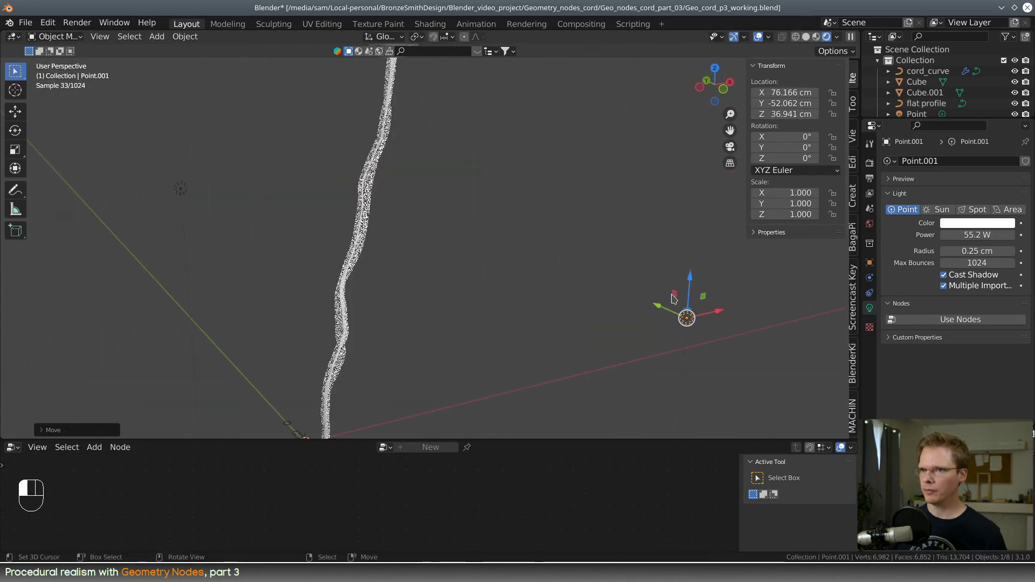
Step: Select cord_curve and rearrange its last nodes, bringing Set Curve Tilt and Curve to Mesh together and leaving space before Group Output
{"action": "left_click", "coordinate": [393, 220]}
{"action": "middle_click_drag", "start_coordinate": [432, 255], "coordinate": [451, 251]}
{"action": "scroll", "coordinate": [452, 254], "scroll_direction": "up", "scroll_amount": 2}
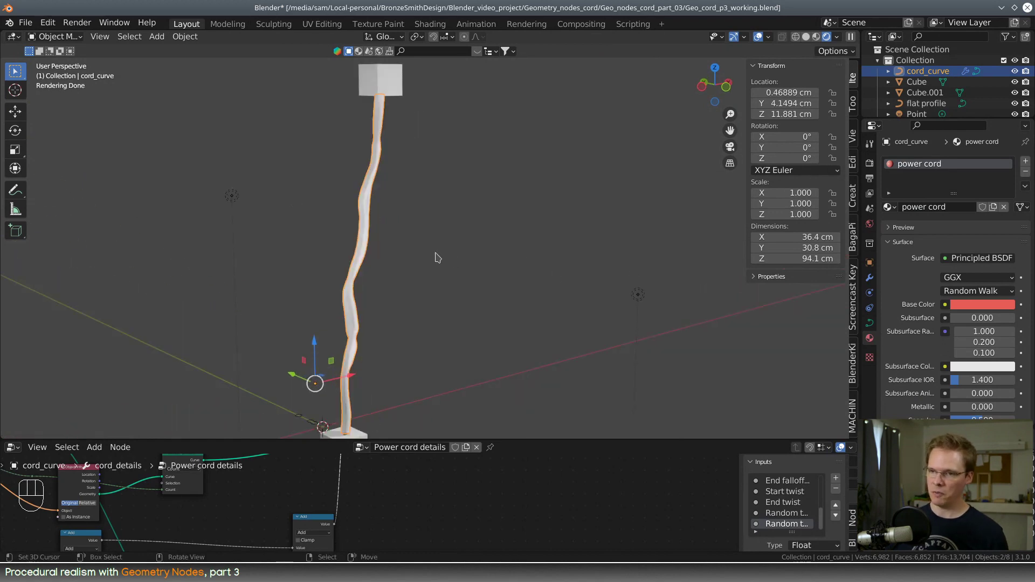
{"action": "middle_click_drag", "start_coordinate": [479, 279], "coordinate": [455, 323]}
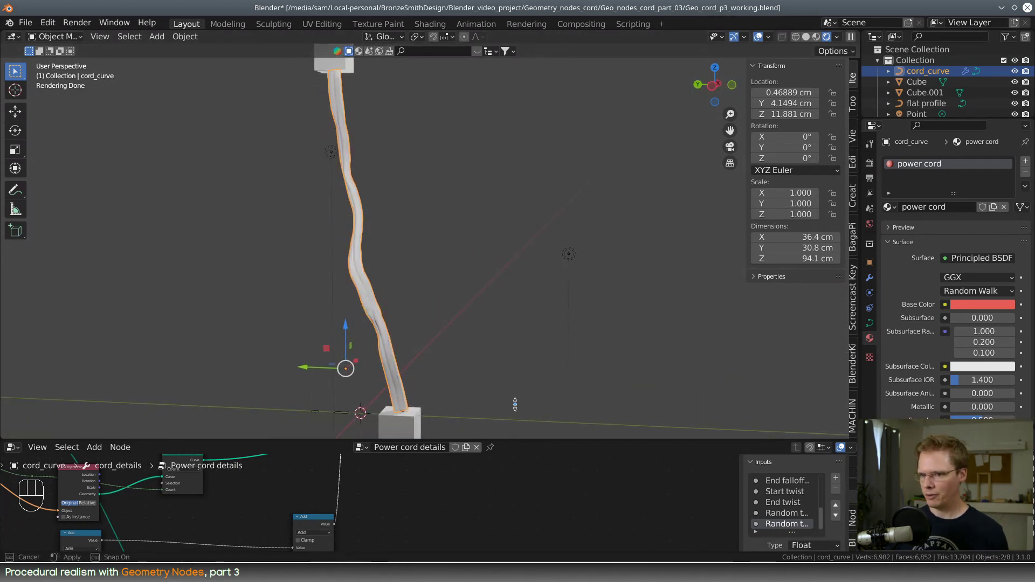
{"action": "left_click_drag", "start_coordinate": [515, 404], "coordinate": [507, 153]}
{"action": "scroll", "coordinate": [472, 345], "scroll_direction": "up", "scroll_amount": 4}
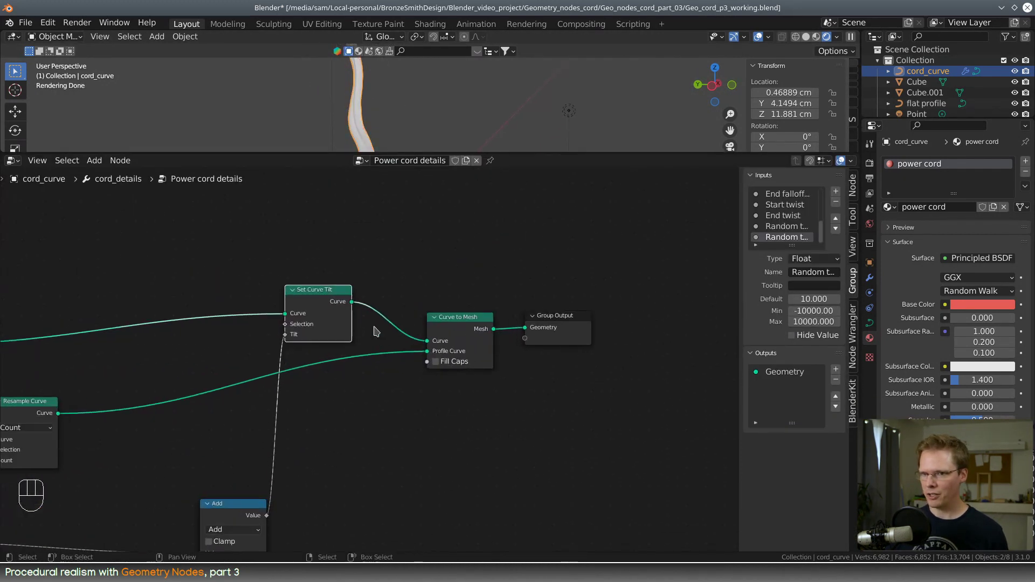
{"action": "left_click_drag", "start_coordinate": [318, 293], "coordinate": [304, 319]}
{"action": "left_click_drag", "start_coordinate": [460, 318], "coordinate": [408, 320]}
{"action": "left_click_drag", "start_coordinate": [565, 318], "coordinate": [712, 319]}
{"action": "scroll", "coordinate": [452, 379], "scroll_direction": "down", "scroll_amount": 2}
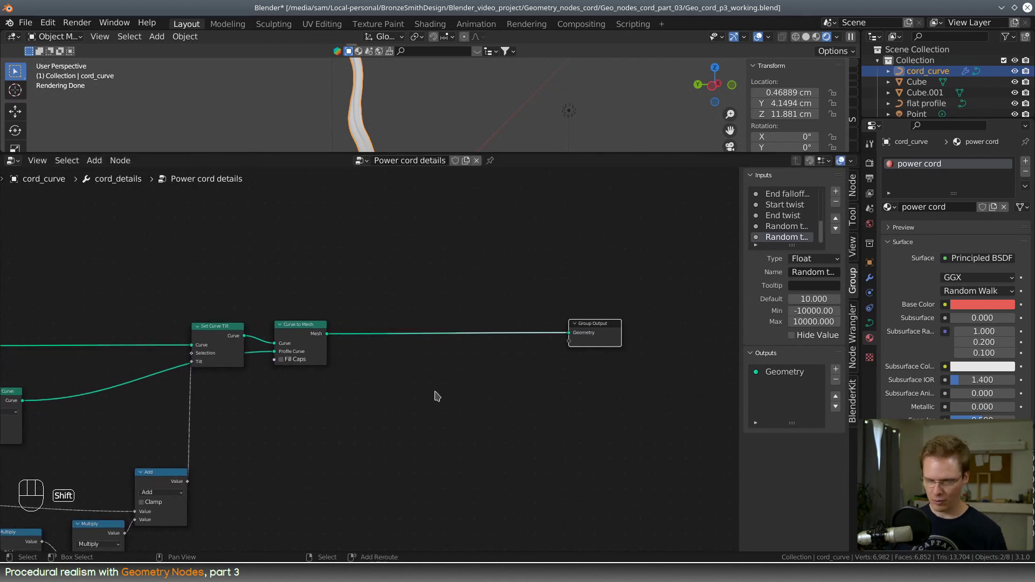
Step: Insert a Set Material node between Curve to Mesh and Group Output and assign it the power cord material
{"action": "key", "text": "shift+a"}
{"action": "left_click", "coordinate": [414, 331]}
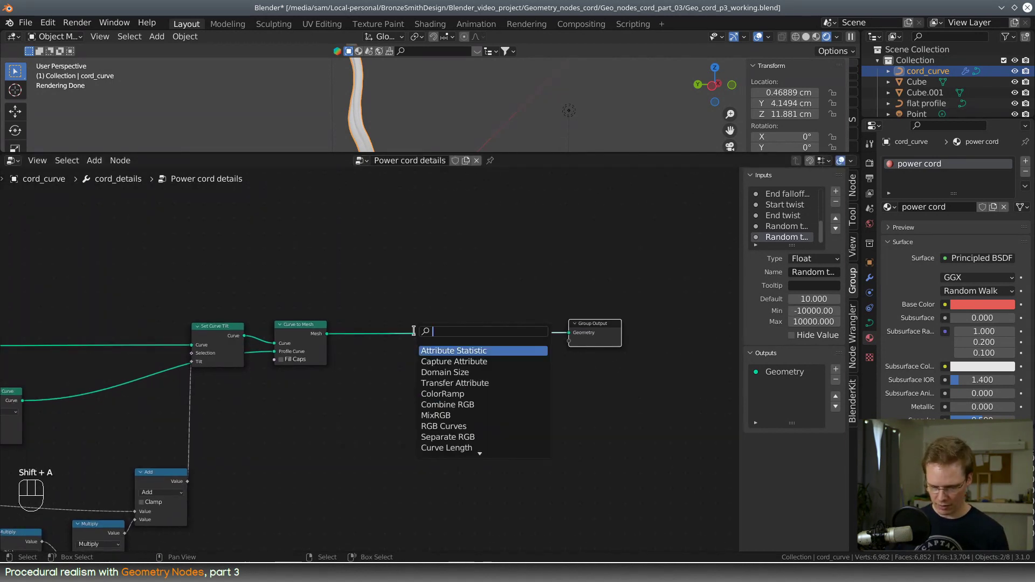
{"action": "type", "text": "set"}
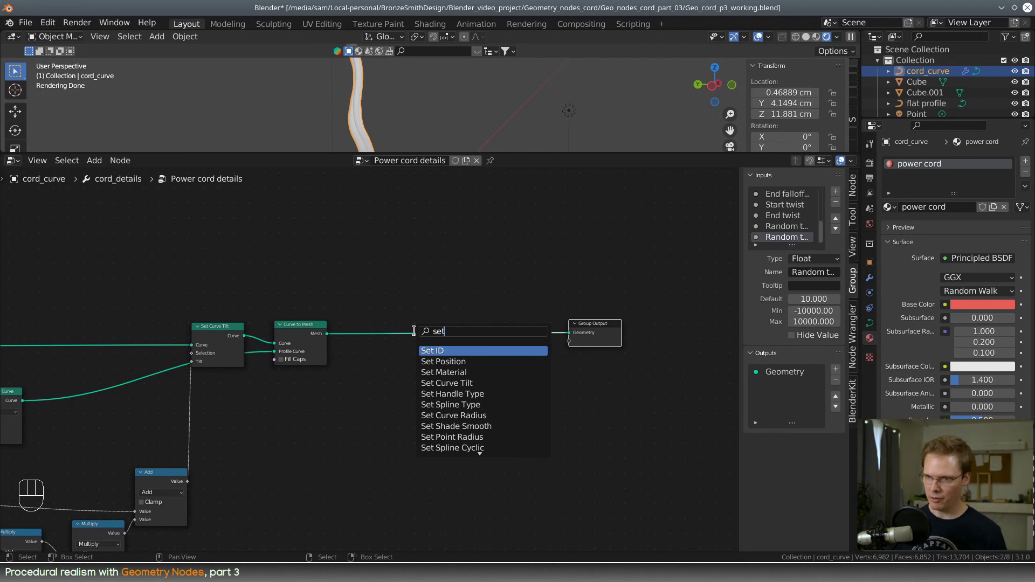
{"action": "left_click", "coordinate": [431, 372]}
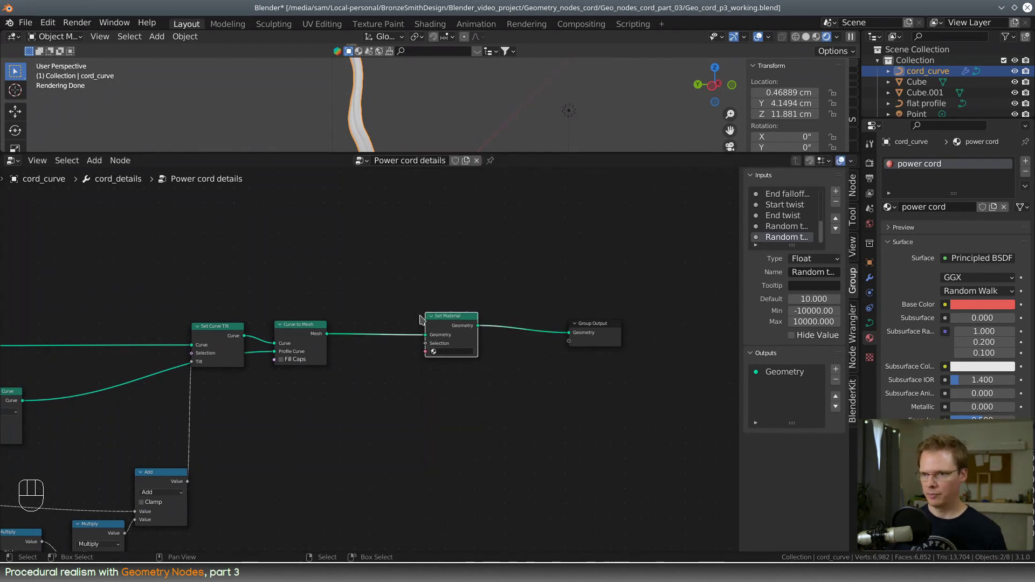
{"action": "left_click_drag", "start_coordinate": [446, 320], "coordinate": [449, 327]}
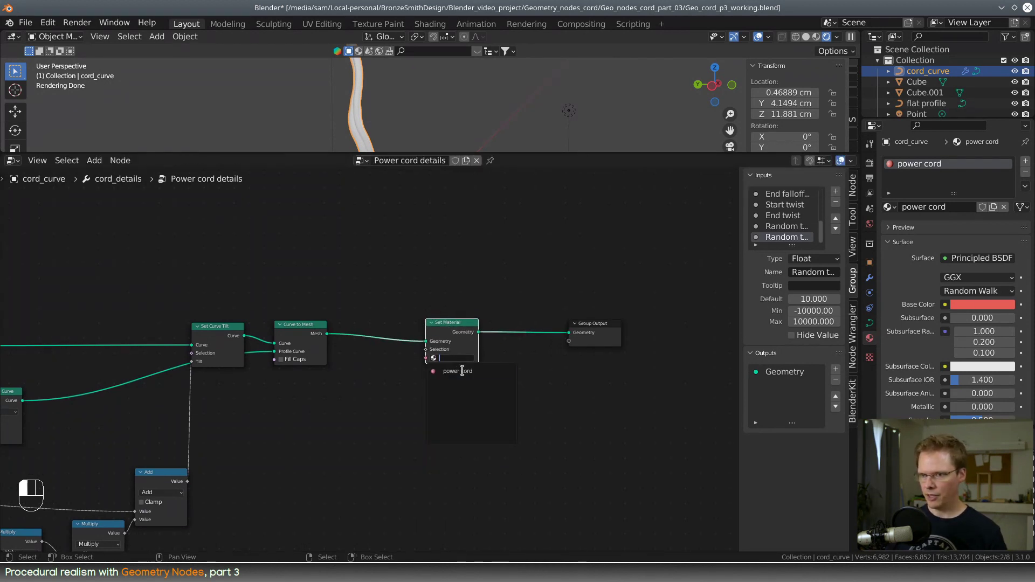
{"action": "left_click", "coordinate": [463, 371]}
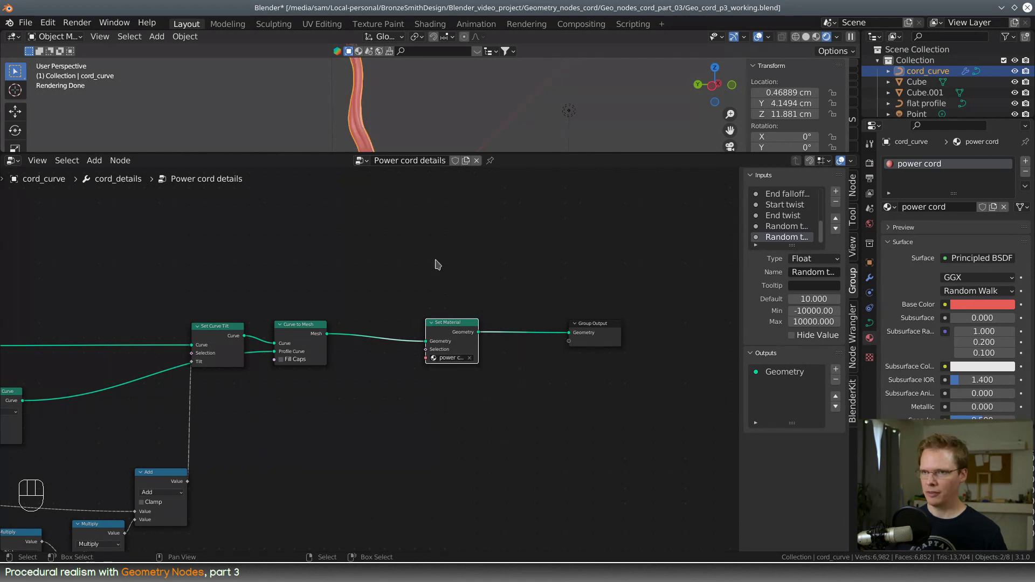
{"action": "left_click_drag", "start_coordinate": [338, 154], "coordinate": [380, 296]}
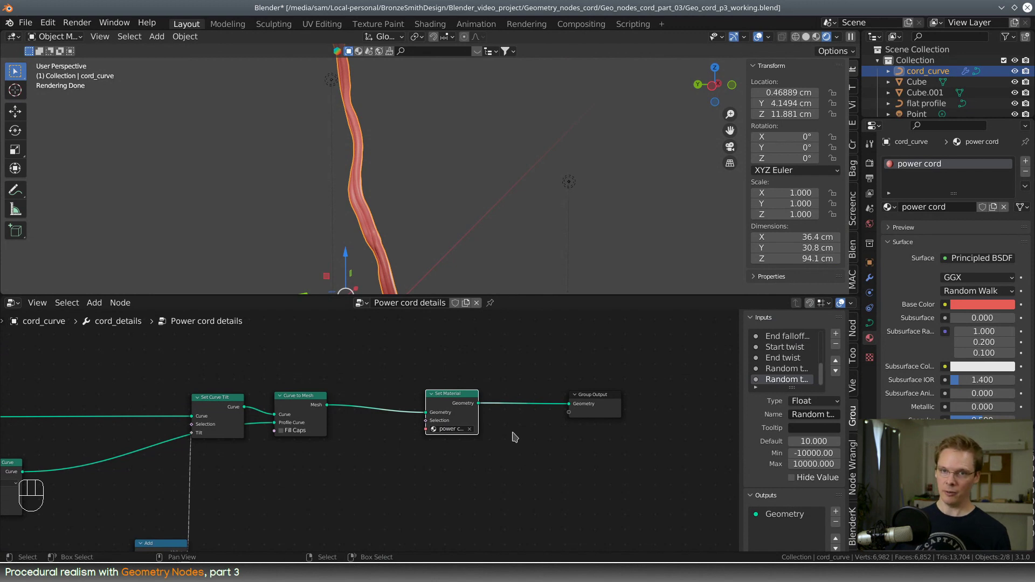
Step: Clear the Set Material node's material and expose its Material socket as an input by linking it to Group Input
{"action": "left_click", "coordinate": [470, 429]}
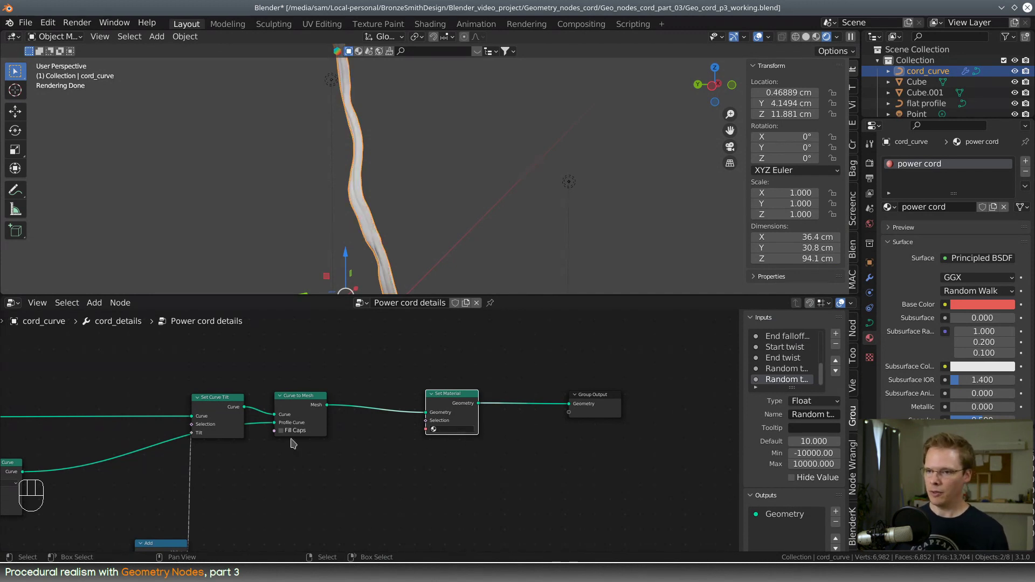
{"action": "scroll", "coordinate": [291, 439], "scroll_direction": "down", "scroll_amount": 6}
{"action": "middle_click_drag", "start_coordinate": [155, 440], "coordinate": [599, 447]}
{"action": "scroll", "coordinate": [376, 454], "scroll_direction": "down", "scroll_amount": 1}
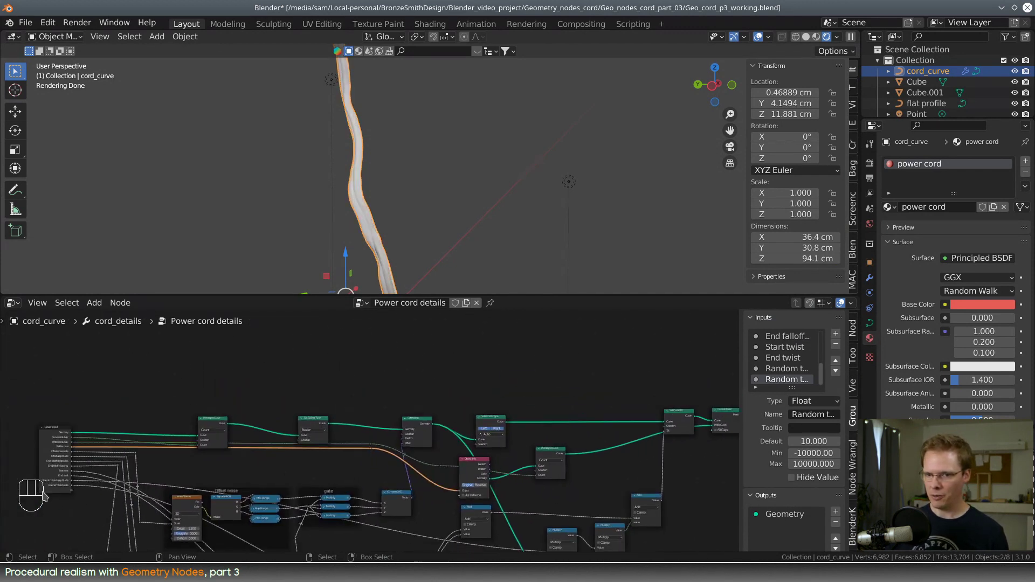
{"action": "left_click_drag", "start_coordinate": [780, 407], "coordinate": [705, 440]}
{"action": "left_click_drag", "start_coordinate": [819, 445], "coordinate": [587, 431]}
{"action": "middle_click_drag", "start_coordinate": [624, 479], "coordinate": [509, 451]}
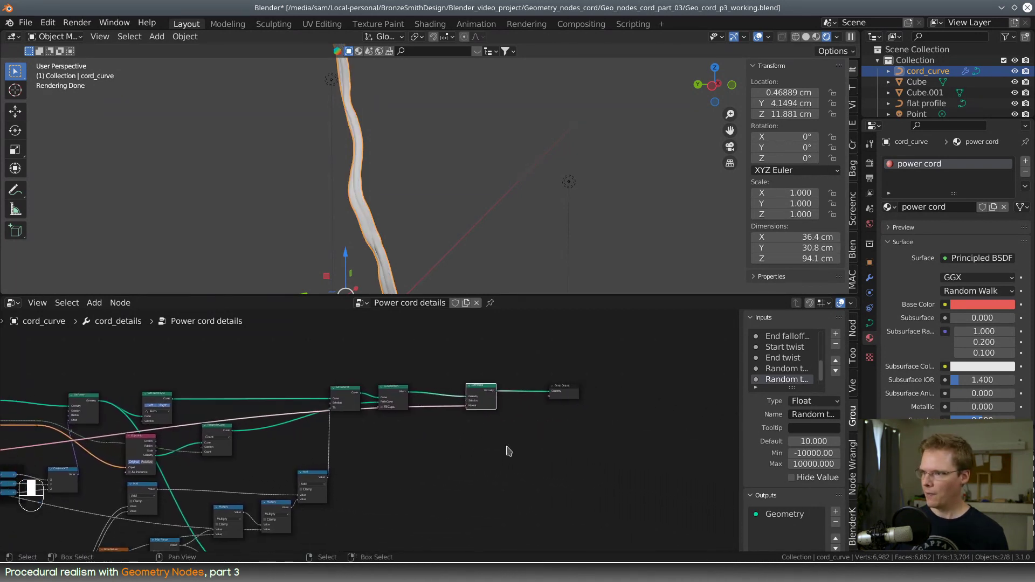
Step: Set the cord_details modifier's Material input to power cord and view the cord in an enlarged 3D viewport
{"action": "left_click", "coordinate": [869, 279]}
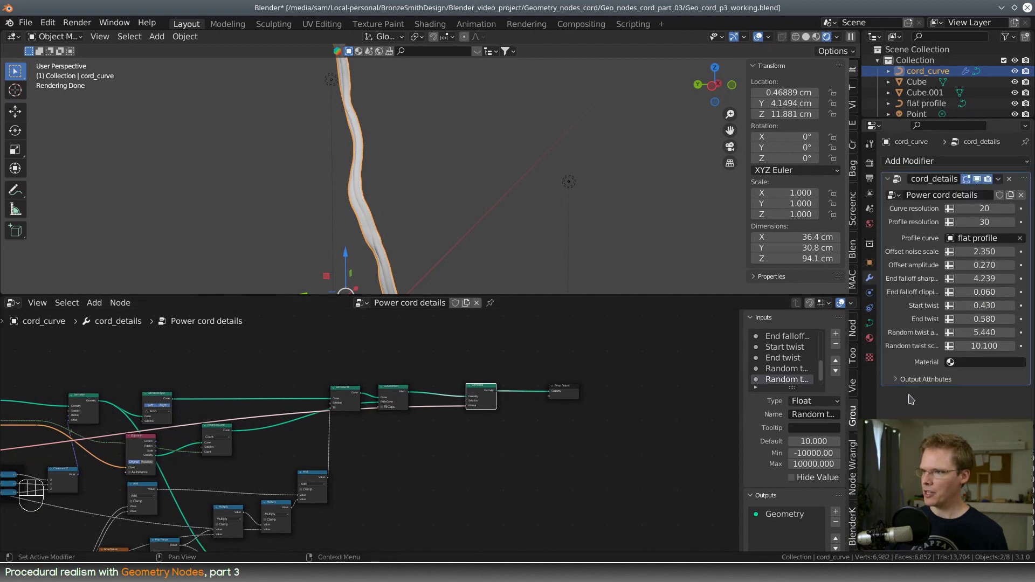
{"action": "left_click", "coordinate": [989, 363]}
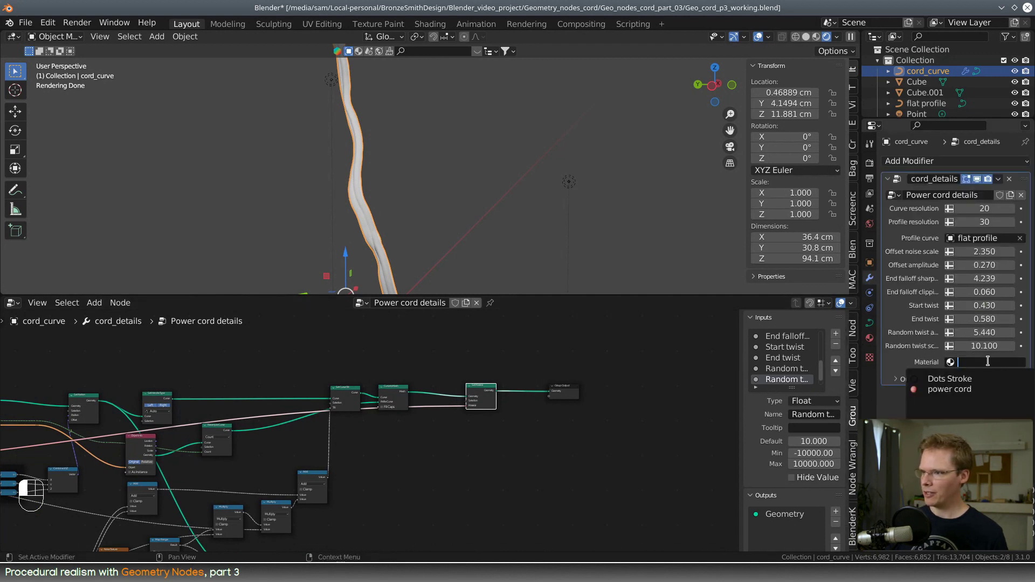
{"action": "left_click", "coordinate": [978, 390]}
{"action": "left_click_drag", "start_coordinate": [567, 294], "coordinate": [568, 383]}
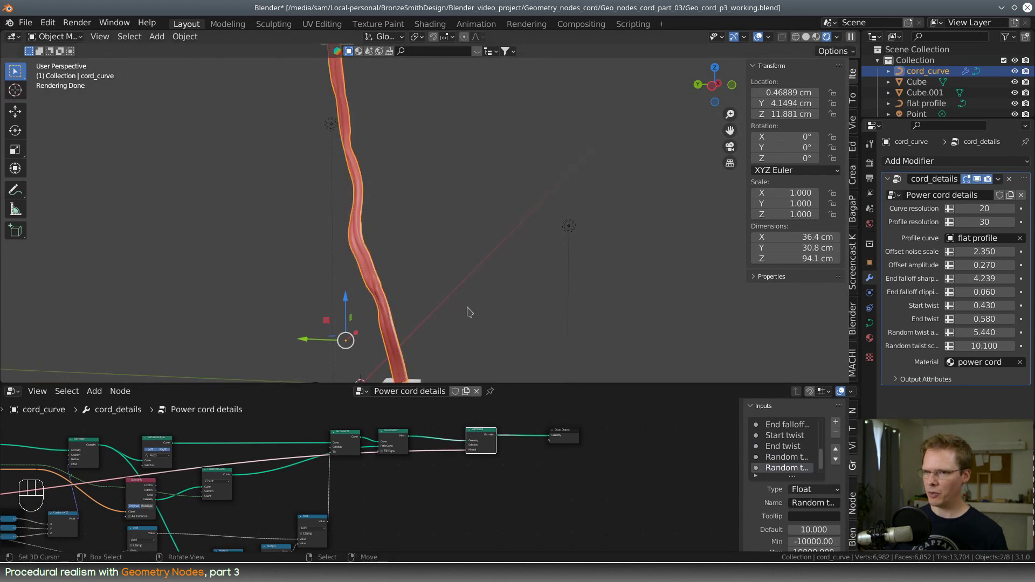
{"action": "middle_click_drag", "start_coordinate": [463, 316], "coordinate": [469, 281]}
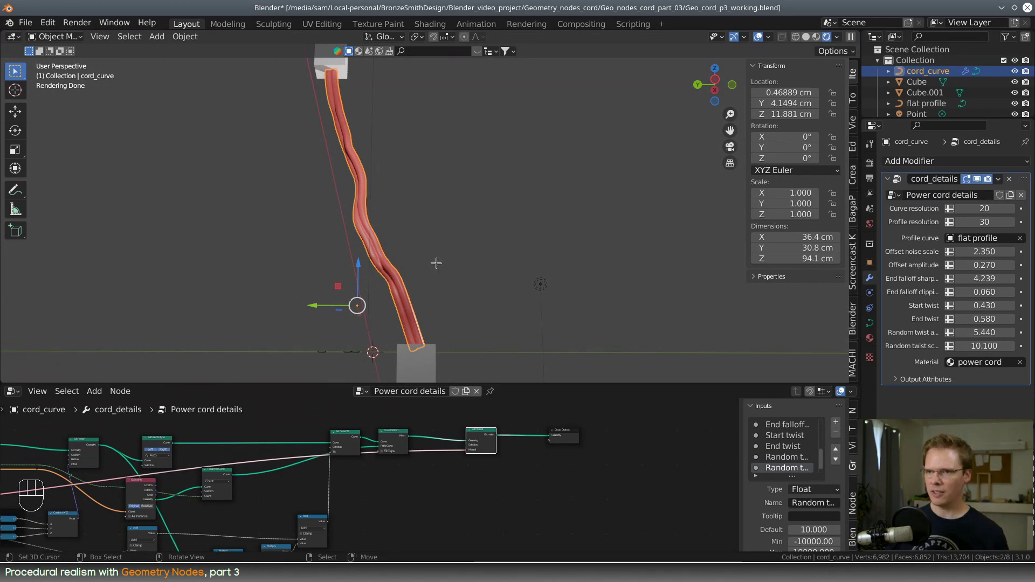
Step: Select the cord's middle control point in Edit Mode and try moving it to test how the cord deforms
{"action": "key", "text": "Tab"}
{"action": "right_click", "coordinate": [367, 211]}
{"action": "mouse_move", "coordinate": [557, 254]}
{"action": "middle_mouse_down"}
{"action": "mouse_move", "coordinate": [566, 264]}
{"action": "mouse_move", "coordinate": [600, 258]}
{"action": "mouse_move", "coordinate": [573, 237]}
{"action": "mouse_move", "coordinate": [542, 245]}
{"action": "middle_mouse_up"}
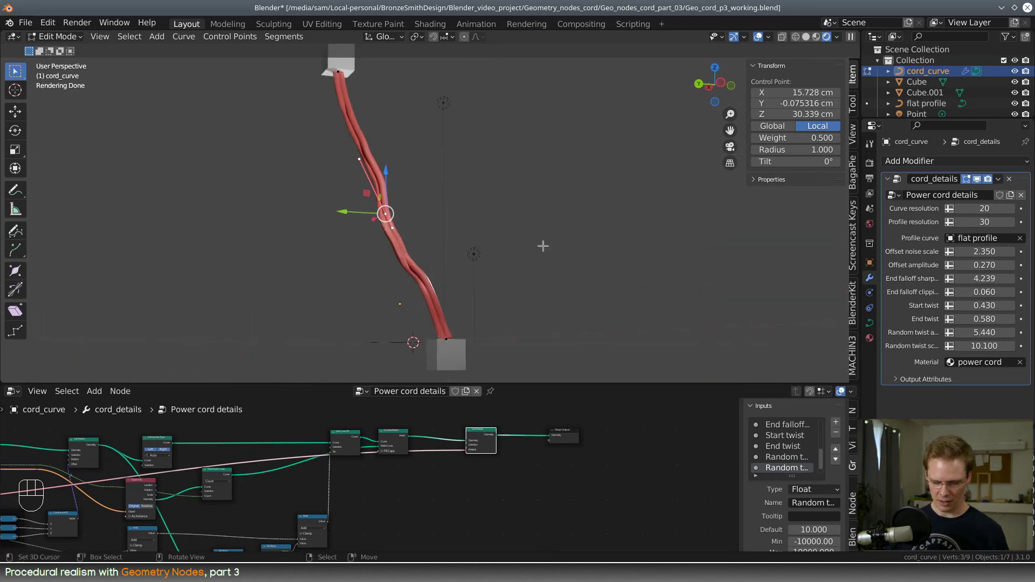
{"action": "key", "text": "g"}
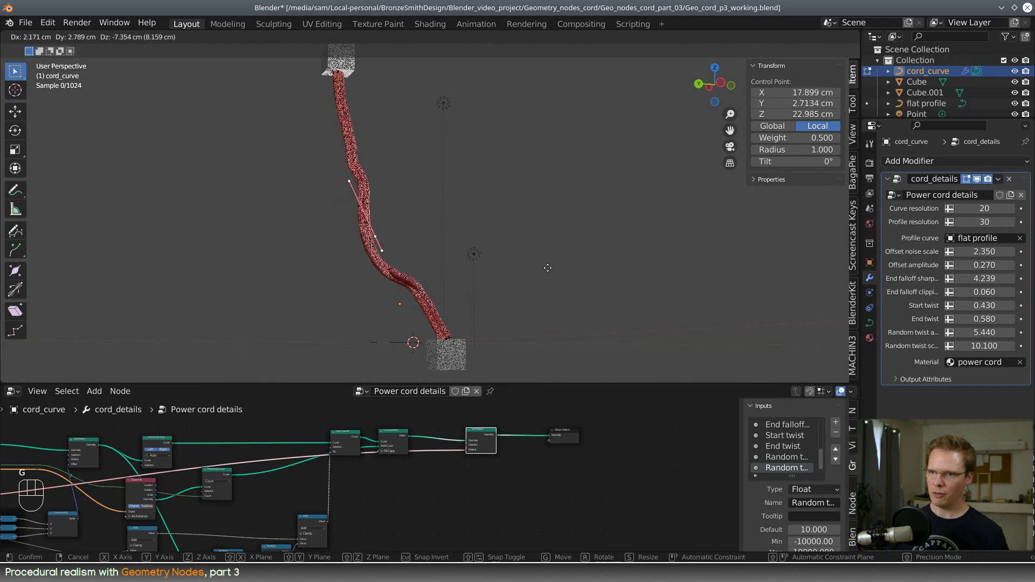
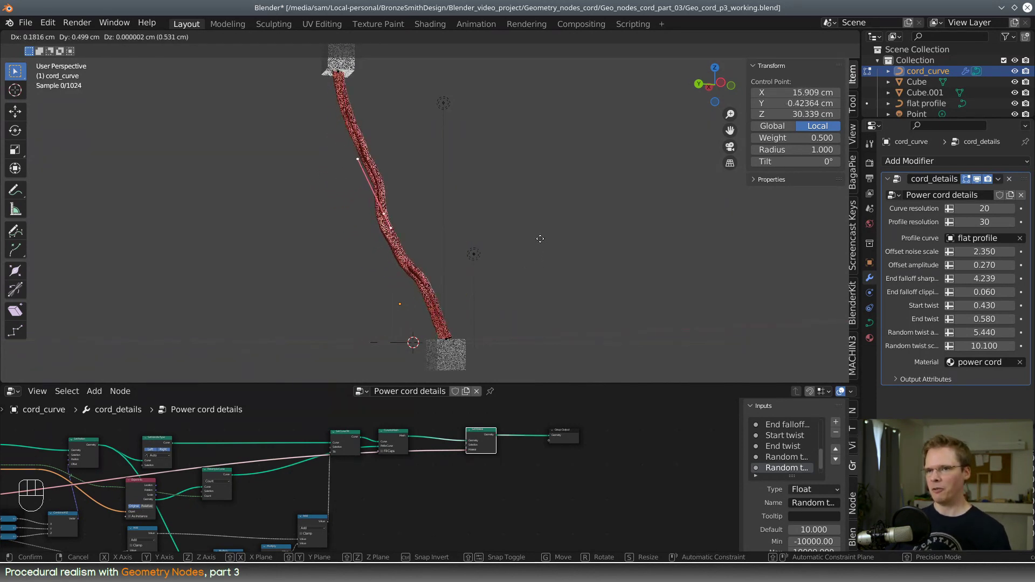
{"action": "key", "text": "Escape"}
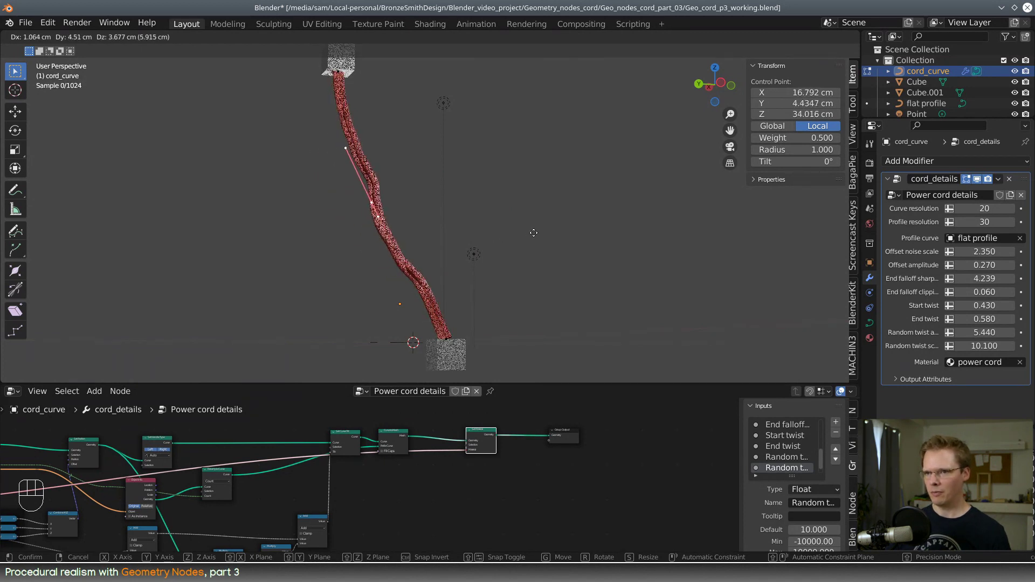
Step: Subdivide the curve between the middle and lower end control points and move the new point to bend the cord
{"action": "left_click", "coordinate": [446, 339], "text": "shift"}
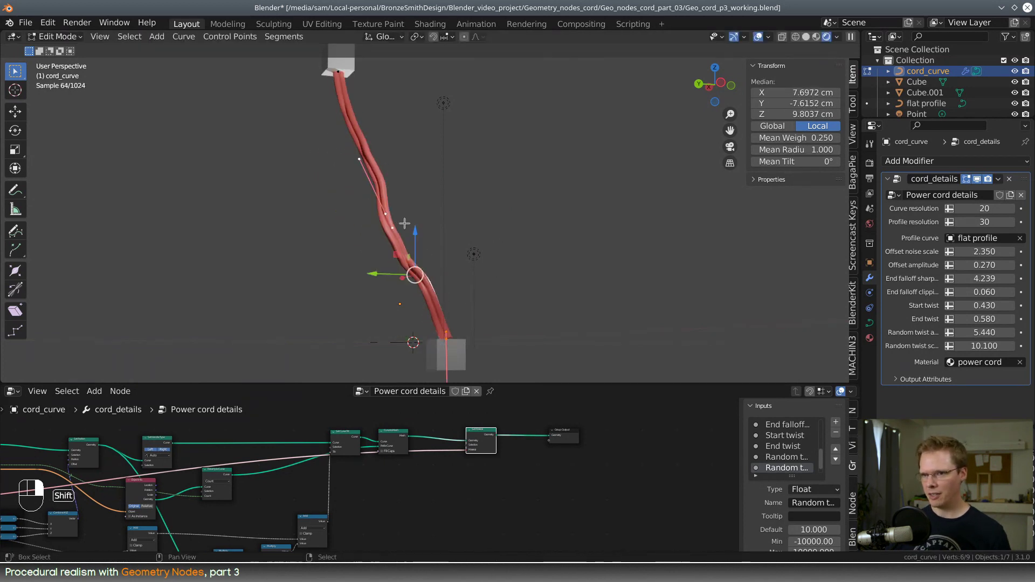
{"action": "key", "text": "w"}
{"action": "left_click", "coordinate": [558, 226]}
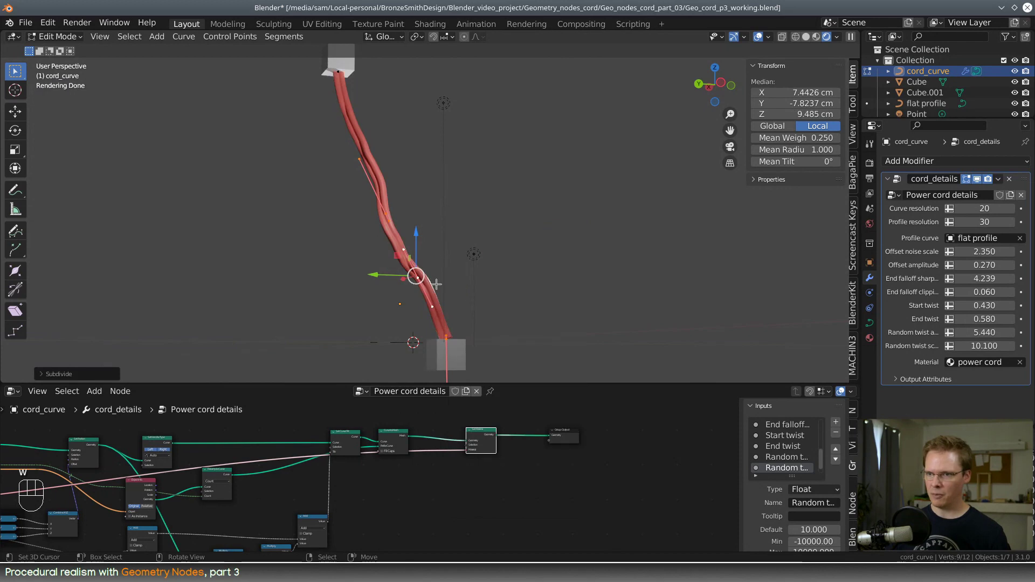
{"action": "middle_click_drag", "start_coordinate": [585, 316], "coordinate": [494, 277]}
{"action": "key", "text": "g"}
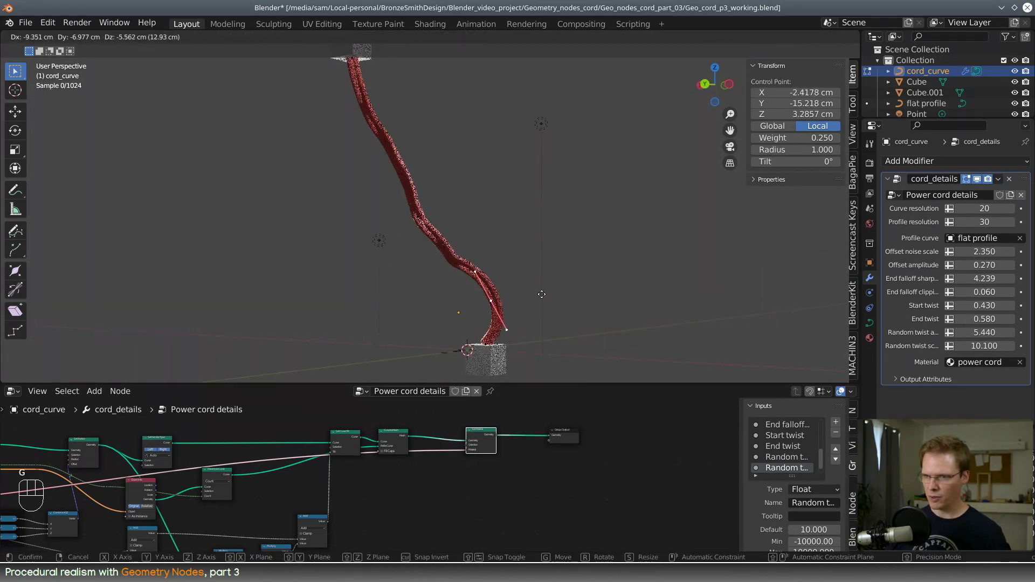
Step: Reshape the lower part of the cord by moving its bottom-end handle and the control point just above the lower block
{"action": "left_click", "coordinate": [504, 337]}
{"action": "left_click", "coordinate": [504, 338]}
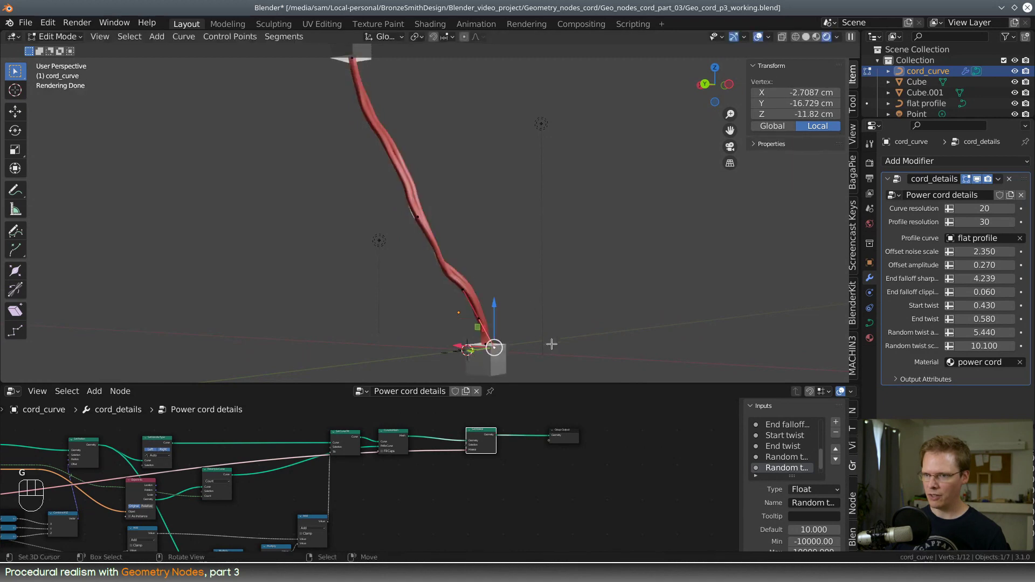
{"action": "key", "text": "g"}
{"action": "left_click", "coordinate": [486, 323]}
{"action": "right_click", "coordinate": [483, 320]}
{"action": "key", "text": "g"}
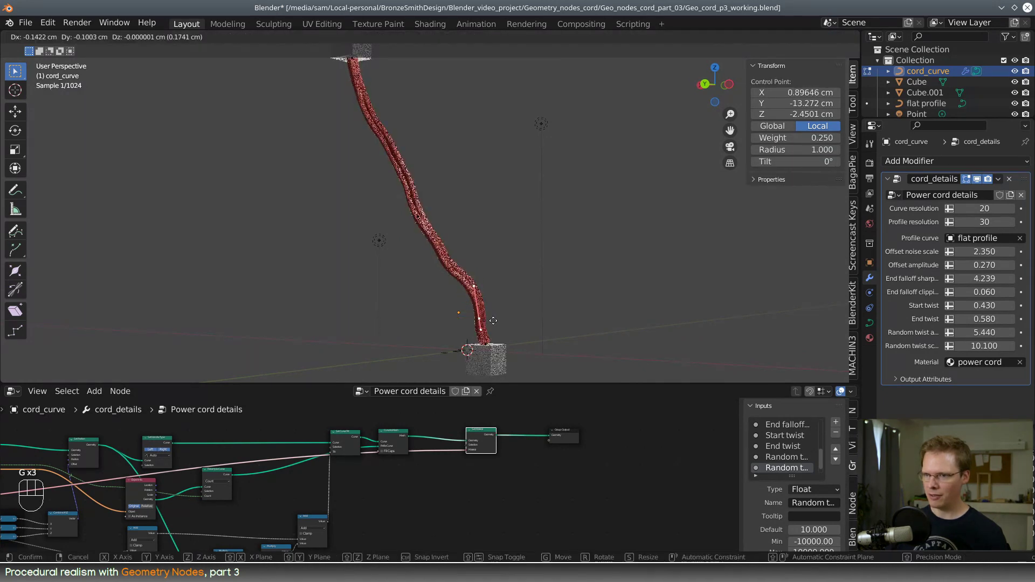
{"action": "left_click", "coordinate": [494, 321]}
Step: Select the cord's middle control point and enlarge the 3D viewport over the node editor
{"action": "middle_click_drag", "start_coordinate": [554, 314], "coordinate": [440, 298]}
{"action": "right_click", "coordinate": [379, 226]}
{"action": "scroll", "coordinate": [436, 302], "scroll_direction": "up", "scroll_amount": 1}
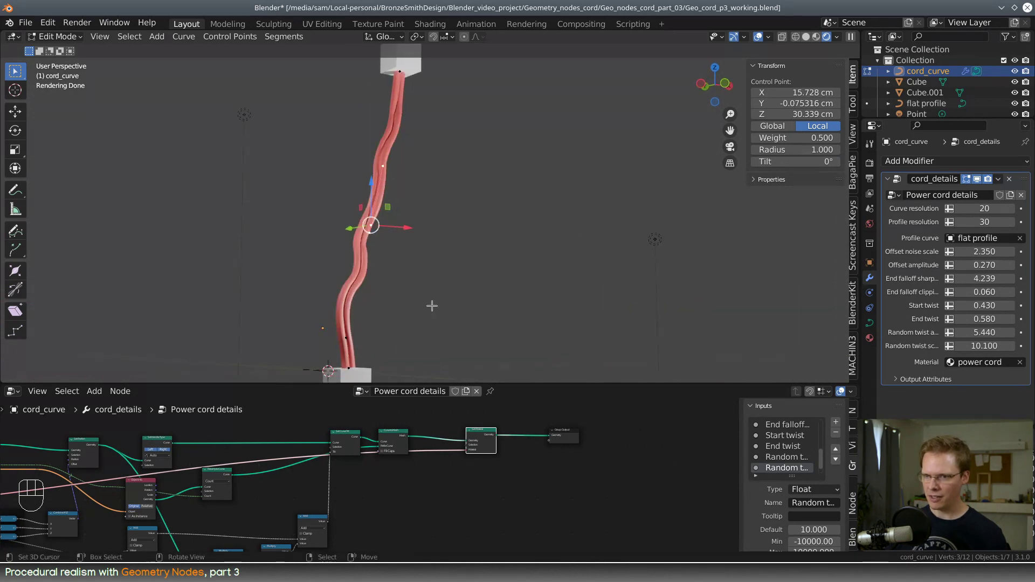
{"action": "left_click_drag", "start_coordinate": [304, 383], "coordinate": [305, 526]}
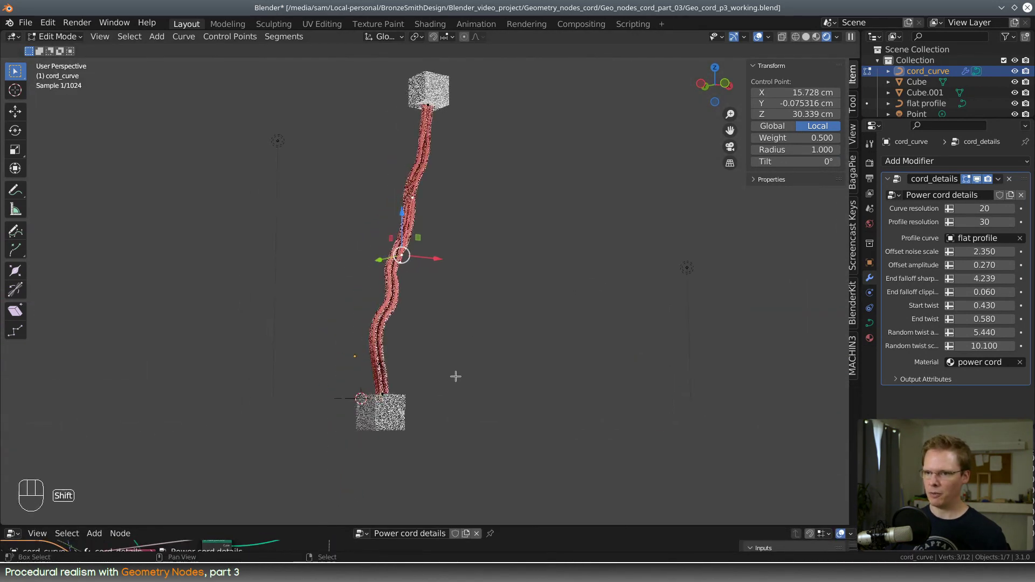
{"action": "scroll", "coordinate": [456, 377], "scroll_direction": "up", "scroll_amount": 4}
{"action": "scroll", "coordinate": [456, 378], "scroll_direction": "down", "scroll_amount": 2}
{"action": "scroll", "coordinate": [469, 363], "scroll_direction": "up", "scroll_amount": 1}
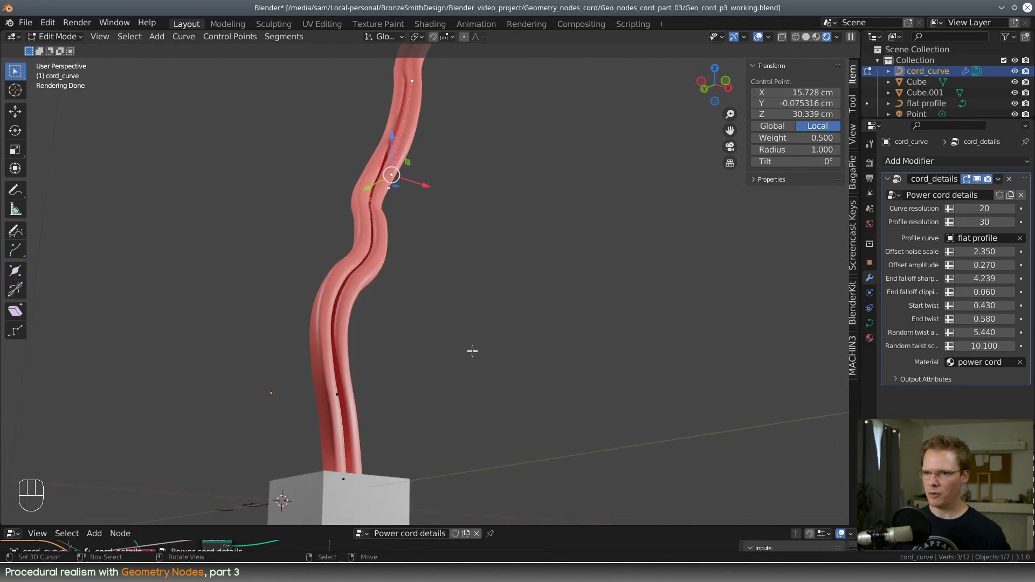
Step: Try moving the cord's middle control point and switch the viewport to Wireframe shading for a clearer view of the curve
{"action": "key", "text": "g"}
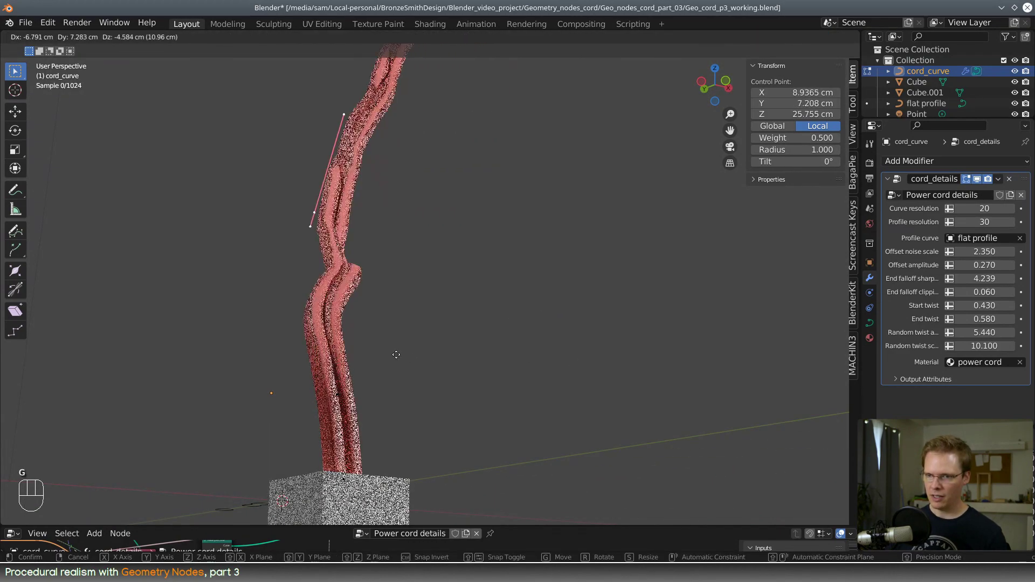
{"action": "left_click", "coordinate": [427, 318]}
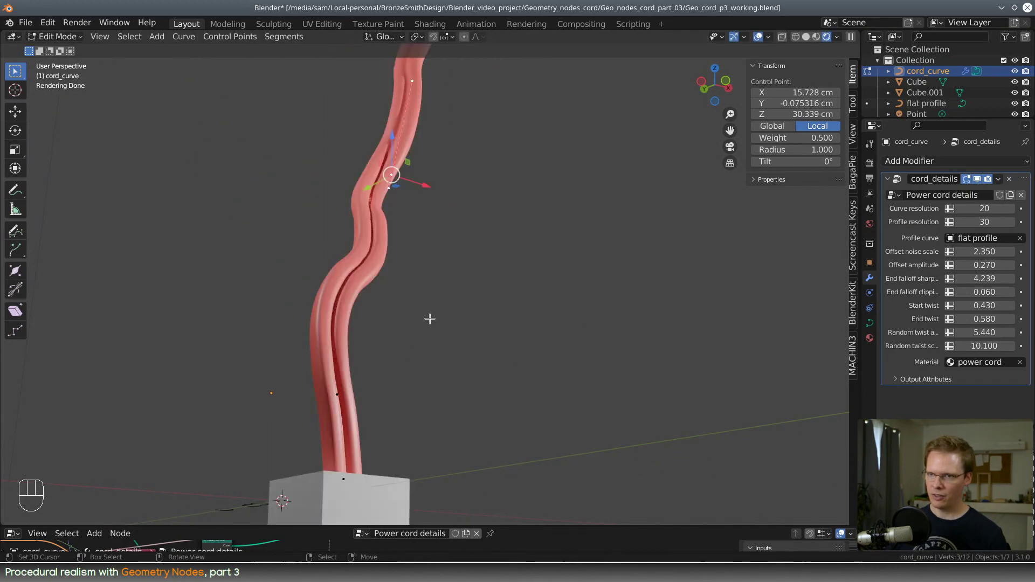
{"action": "middle_click_drag", "start_coordinate": [427, 319], "coordinate": [456, 263]}
{"action": "key", "text": "z"}
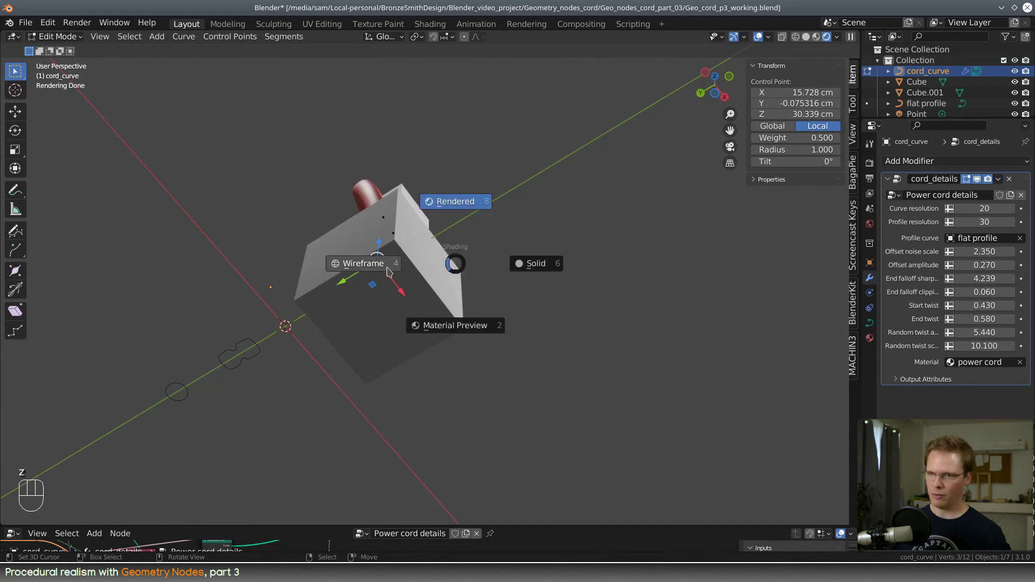
{"action": "left_click", "coordinate": [377, 269]}
{"action": "middle_click_drag", "start_coordinate": [378, 268], "coordinate": [477, 272]}
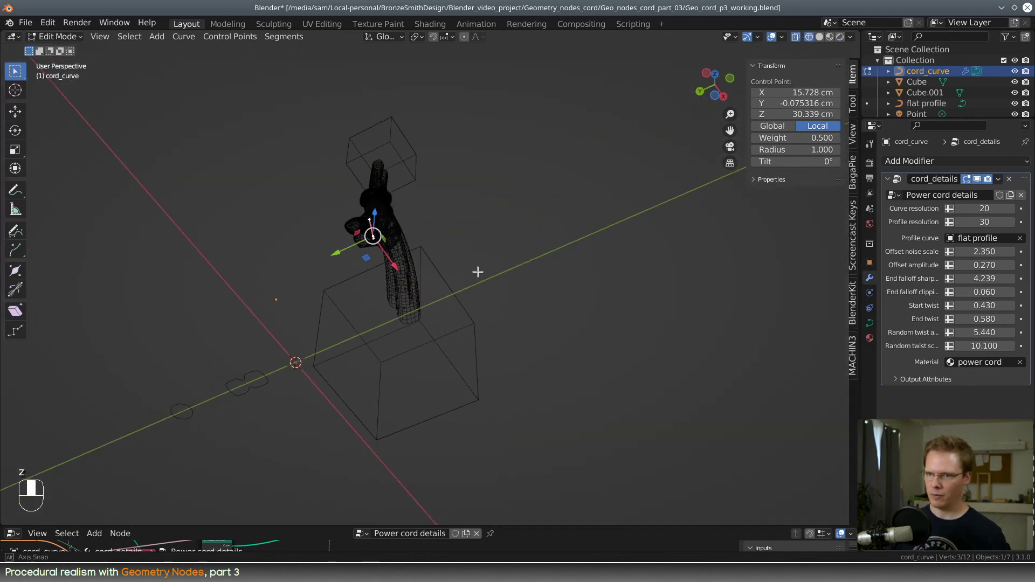
{"action": "key", "text": "g"}
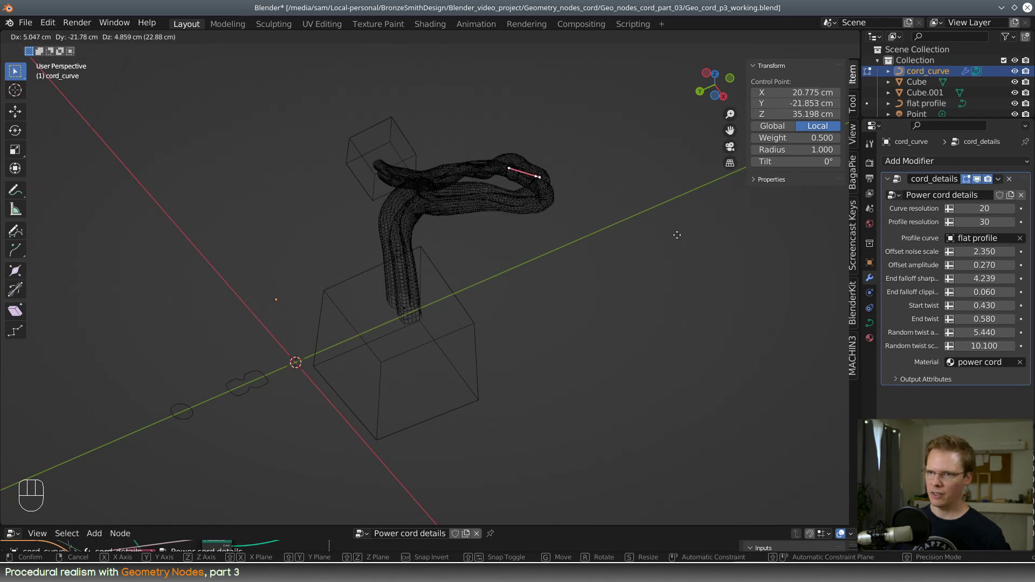
{"action": "key", "text": "Escape"}
Step: Select only the cord's top-end control point and move it along X until it stands above the lower block
{"action": "middle_click_drag", "start_coordinate": [407, 177], "coordinate": [399, 180]}
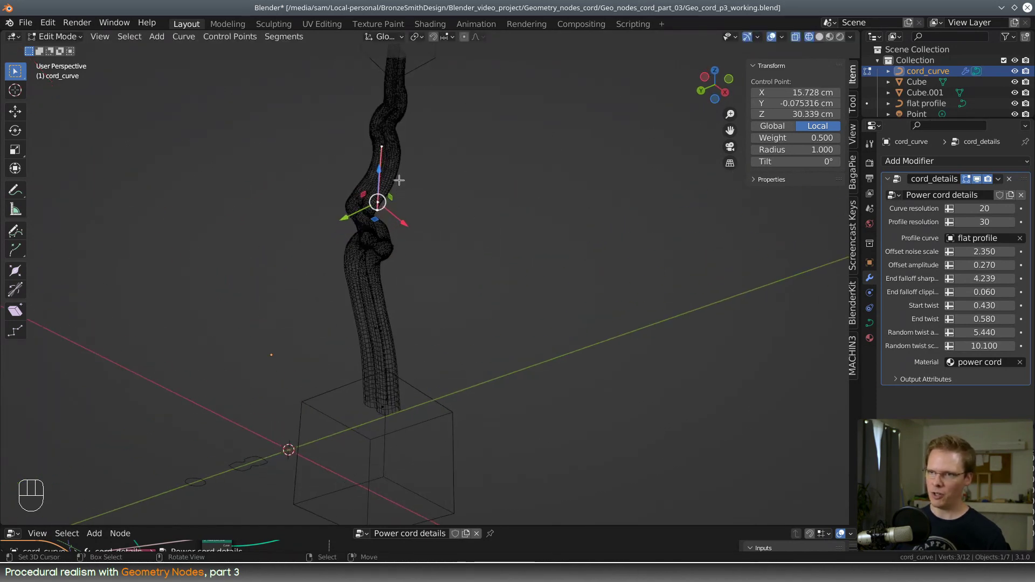
{"action": "middle_click_drag", "start_coordinate": [443, 130], "coordinate": [431, 138]}
{"action": "key", "text": "grave"}
{"action": "scroll", "coordinate": [442, 140], "scroll_direction": "down", "scroll_amount": 5}
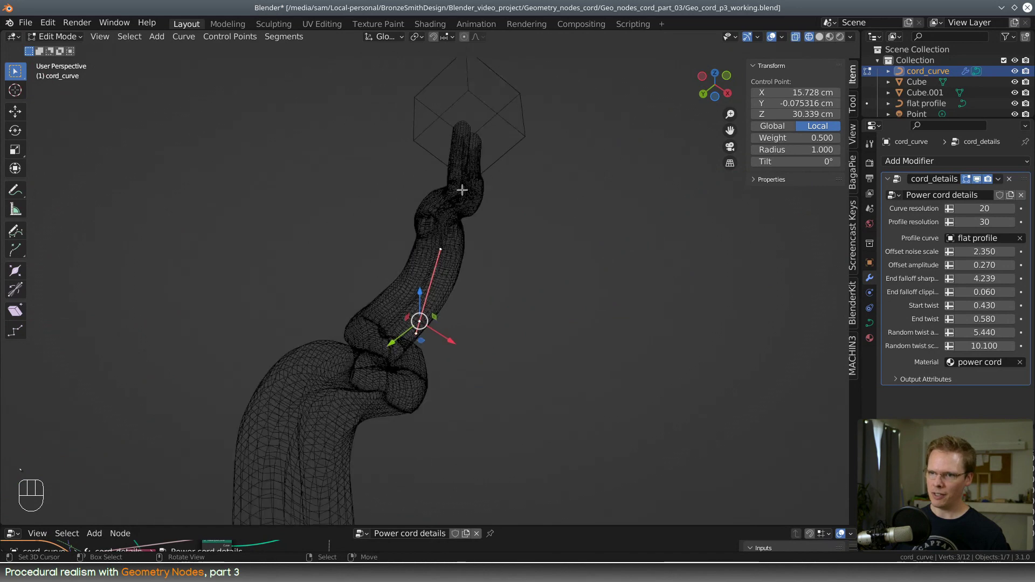
{"action": "key", "text": "alt+a"}
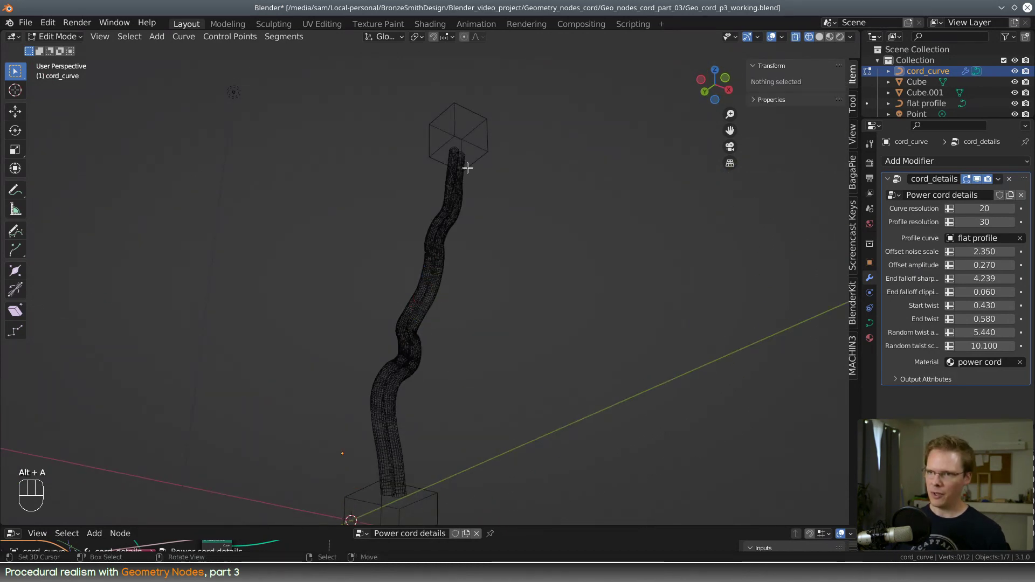
{"action": "left_click", "coordinate": [461, 156]}
{"action": "middle_click_drag", "start_coordinate": [519, 194], "coordinate": [453, 294]}
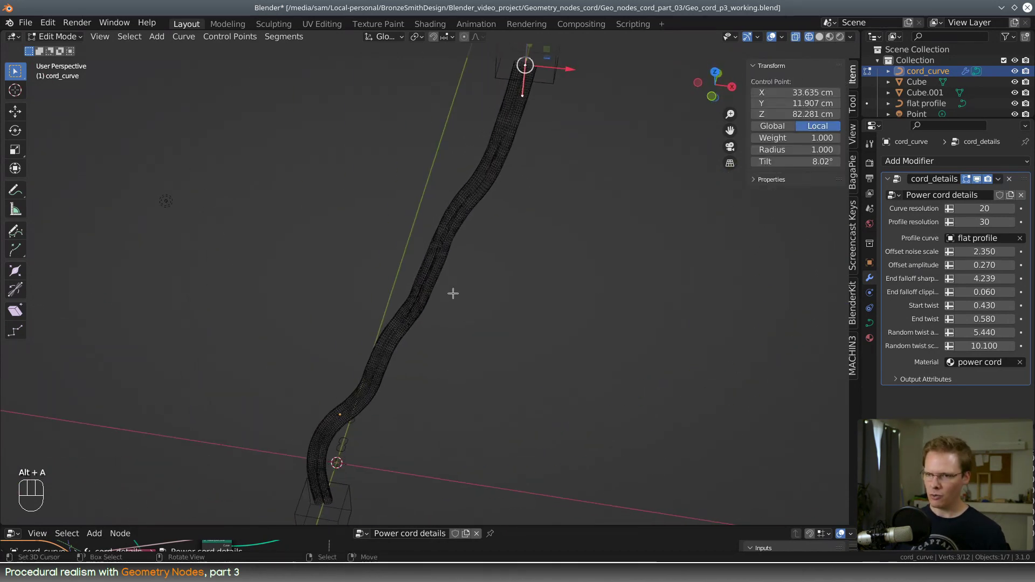
{"action": "scroll", "coordinate": [381, 410], "scroll_direction": "down", "scroll_amount": 2}
{"action": "middle_click_drag", "start_coordinate": [382, 411], "coordinate": [413, 374]}
{"action": "key", "text": "Tab"}
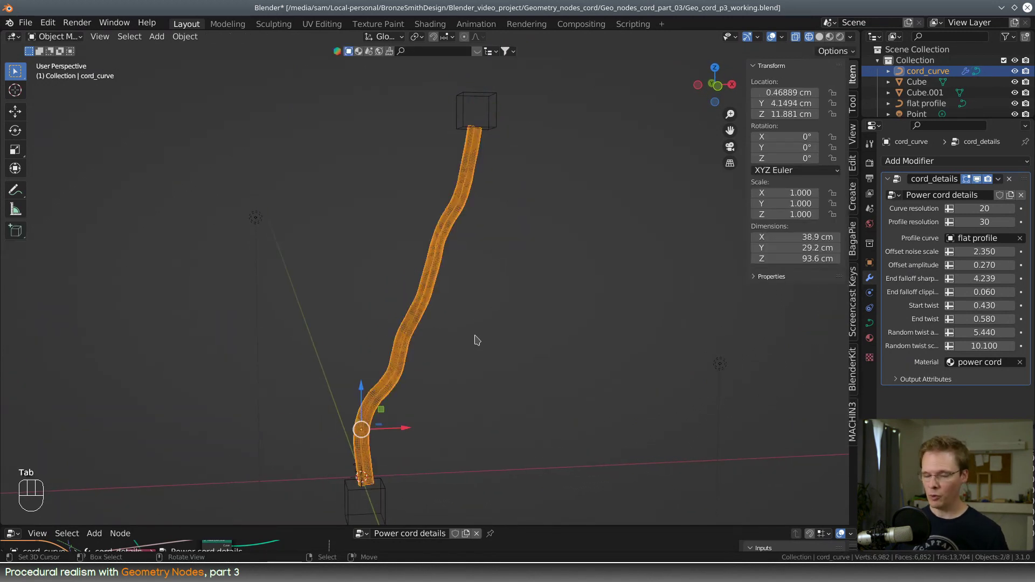
{"action": "key", "text": "Tab"}
{"action": "left_click_drag", "start_coordinate": [506, 130], "coordinate": [390, 129]}
Step: Delete the cord's two intermediate control points so that only the bottom and top end points remain
{"action": "left_click", "coordinate": [367, 453]}
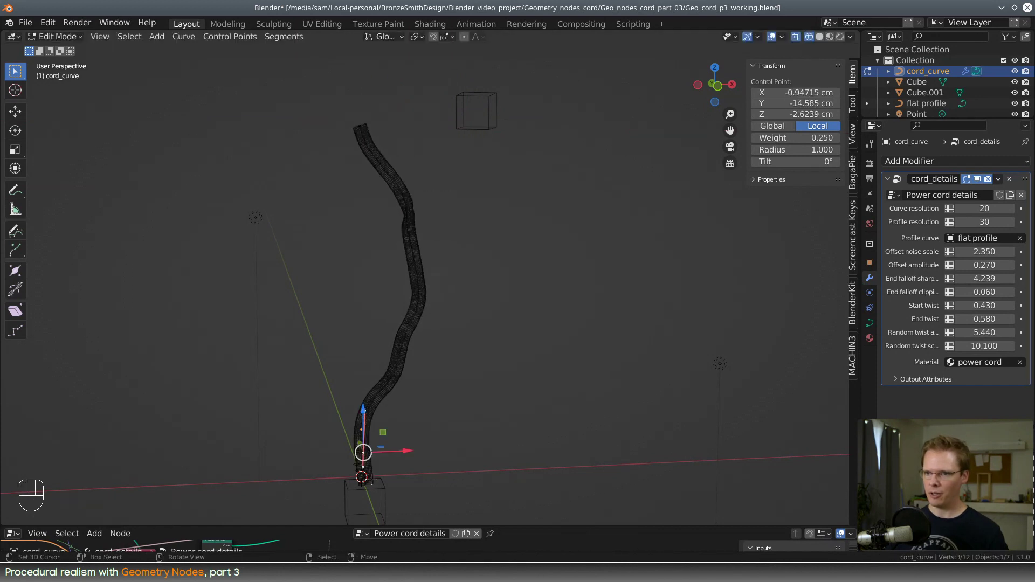
{"action": "left_click", "coordinate": [359, 443]}
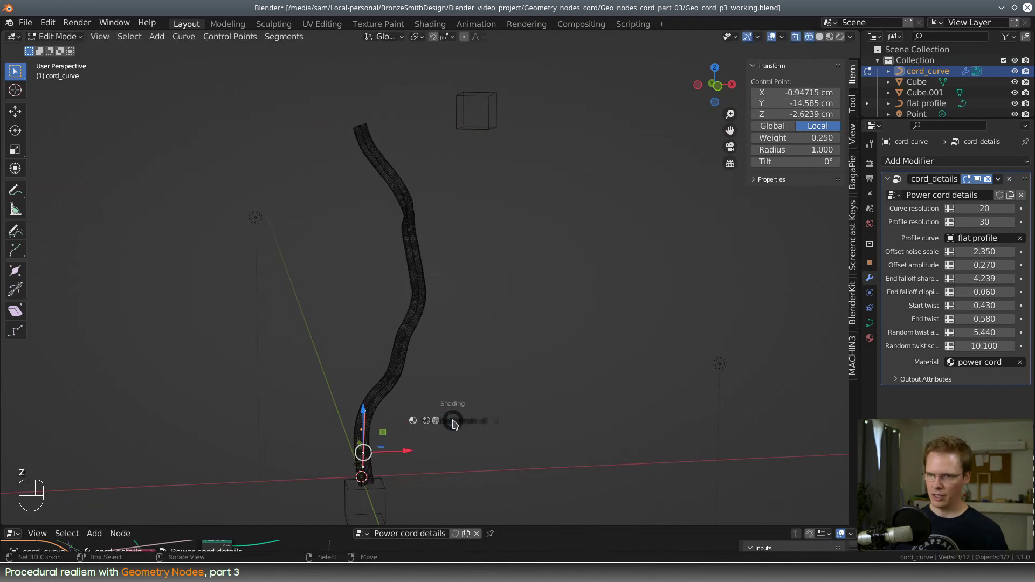
{"action": "key", "text": "x"}
{"action": "left_click", "coordinate": [453, 418]}
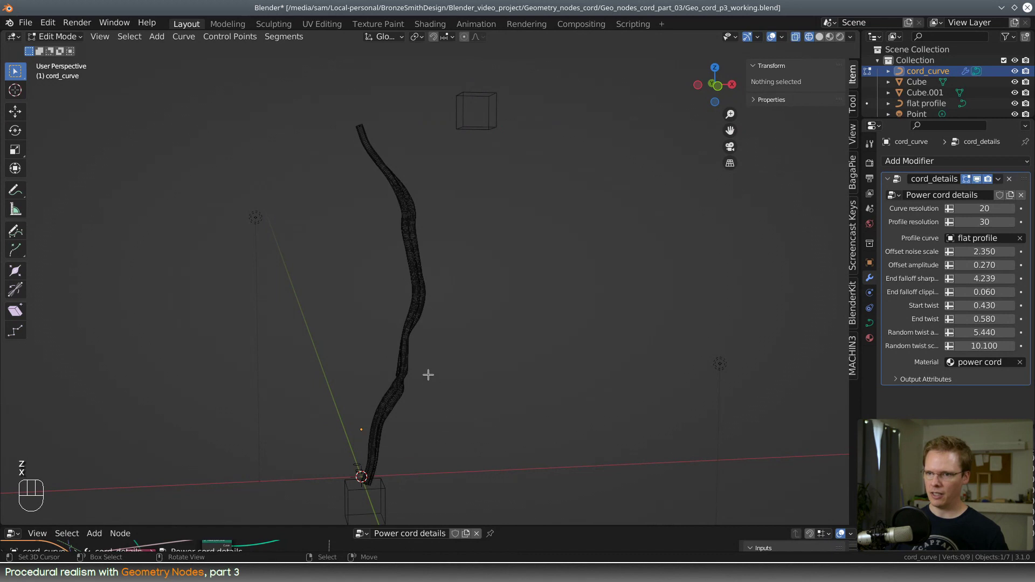
{"action": "middle_click_drag", "start_coordinate": [427, 376], "coordinate": [429, 421]}
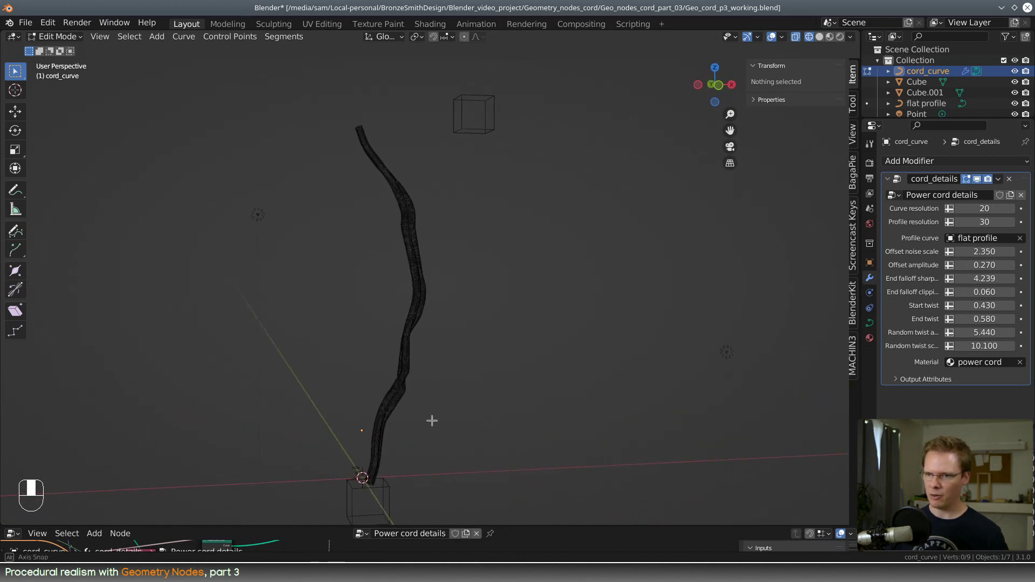
{"action": "left_click", "coordinate": [436, 330]}
{"action": "key", "text": "x"}
{"action": "left_click", "coordinate": [473, 325]}
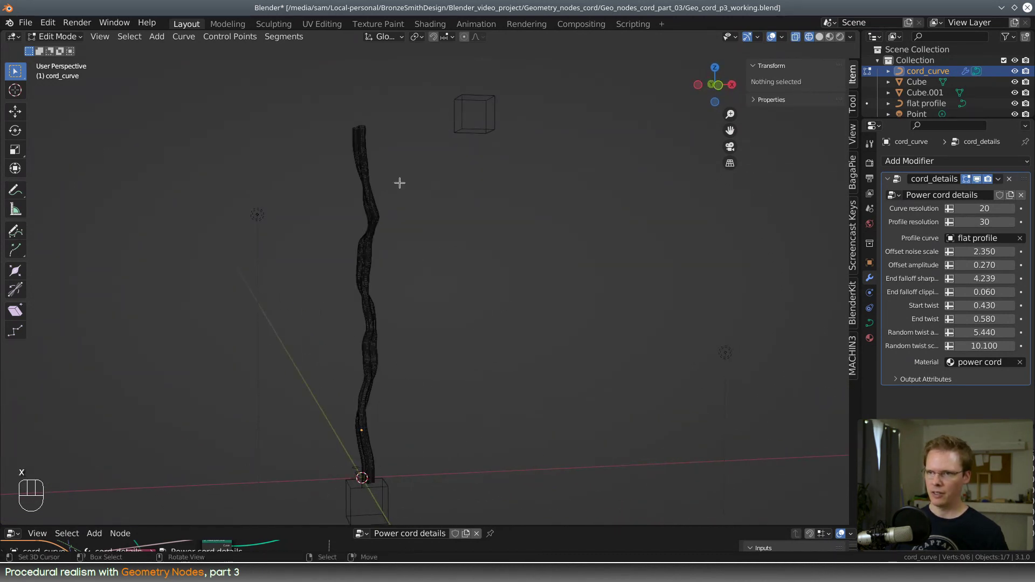
Step: Move the cord's top control point above its lower end, to about X -2.84 cm, Y -16.32 cm, Z 82.28 cm
{"action": "left_click", "coordinate": [359, 127]}
{"action": "middle_click_drag", "start_coordinate": [432, 201], "coordinate": [296, 195]}
{"action": "left_click_drag", "start_coordinate": [497, 144], "coordinate": [400, 137]}
{"action": "middle_click_drag", "start_coordinate": [475, 226], "coordinate": [520, 232]}
{"action": "left_click_drag", "start_coordinate": [393, 111], "coordinate": [383, 126]}
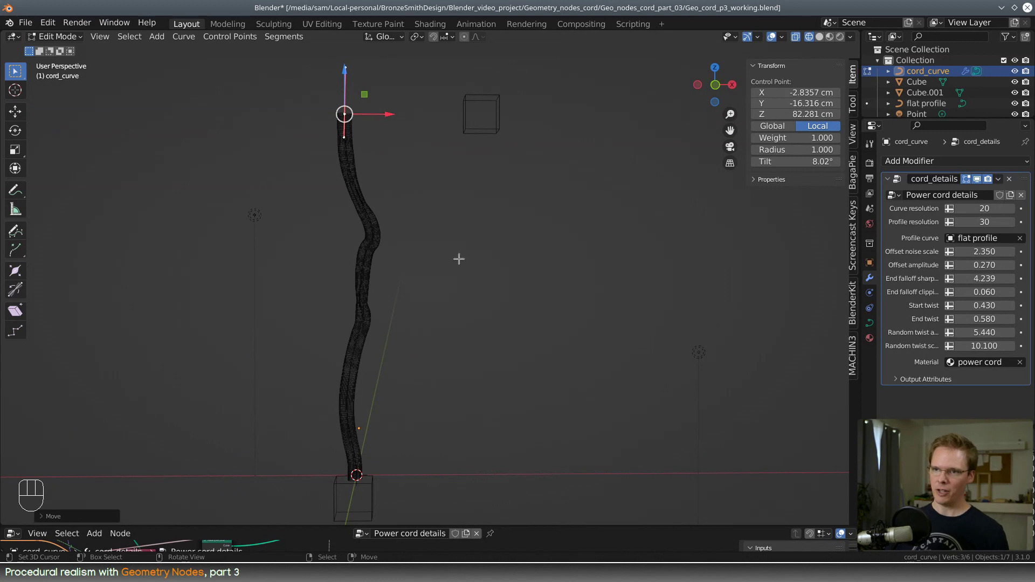
Step: Return to Object Mode and save the Blender file
{"action": "key", "text": "Tab"}
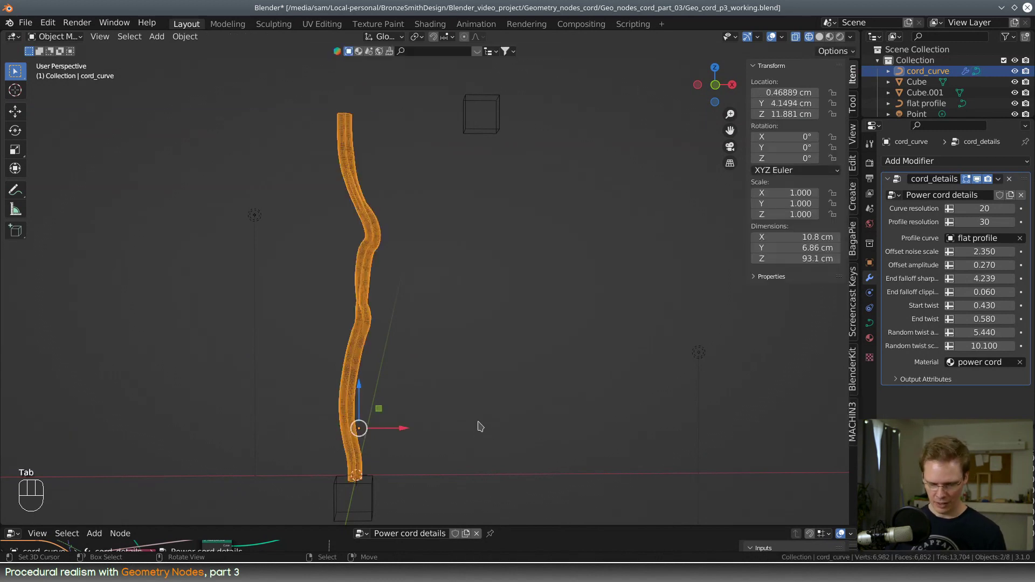
{"action": "left_click", "coordinate": [17, 20]}
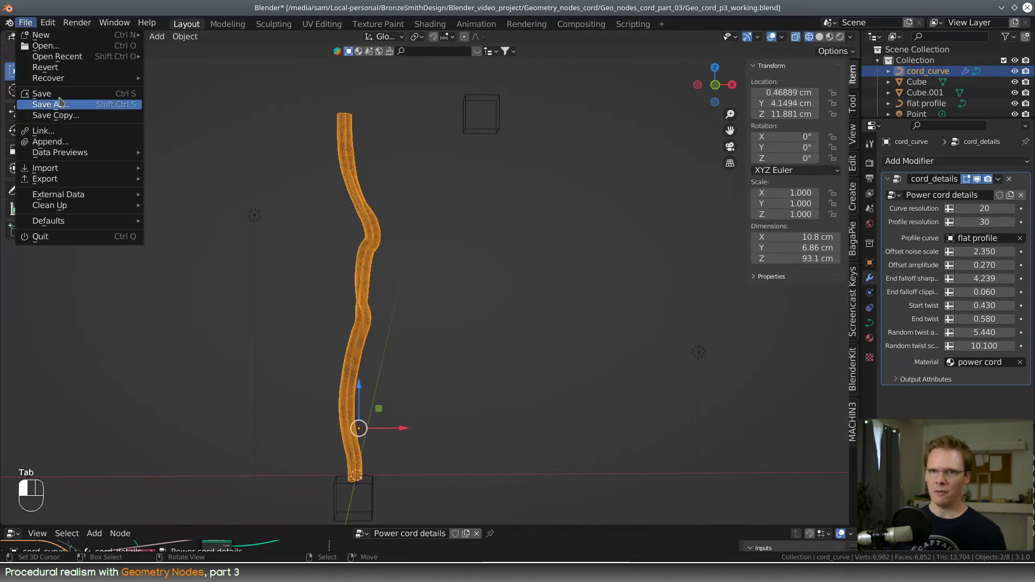
{"action": "left_click", "coordinate": [60, 96]}
Step: Duplicate cord_curve in place, hide the original in the viewport, and select the duplicate
{"action": "left_click_drag", "start_coordinate": [903, 121], "coordinate": [905, 253]}
{"action": "left_click", "coordinate": [916, 82]}
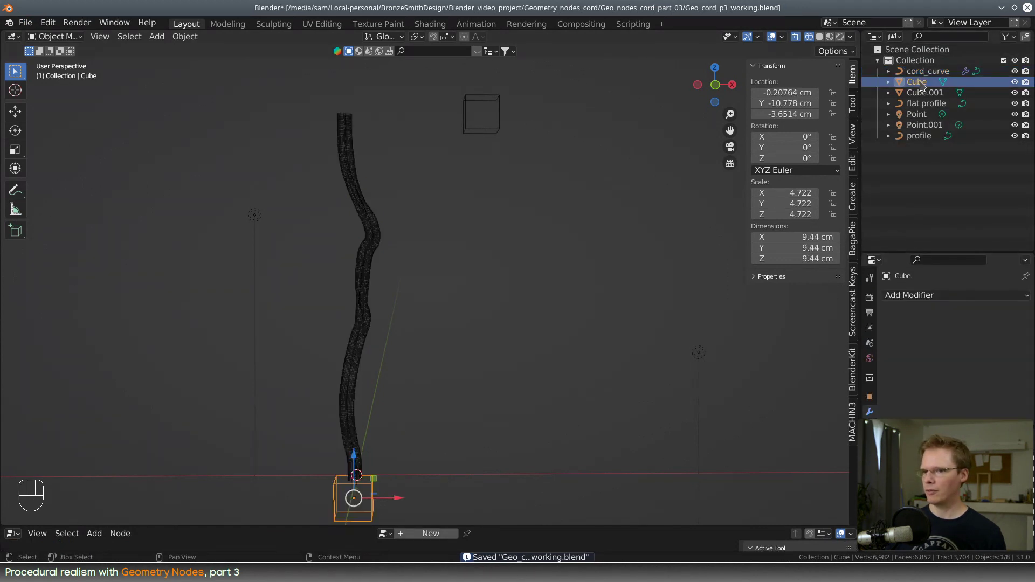
{"action": "left_click", "coordinate": [926, 72]}
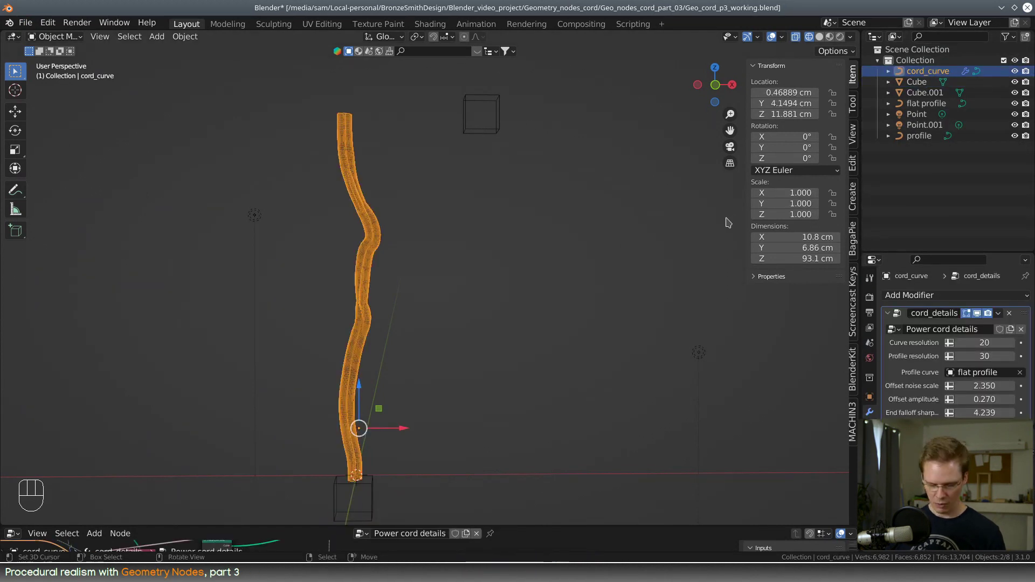
{"action": "key", "text": "shift+d"}
{"action": "right_click", "coordinate": [727, 223]}
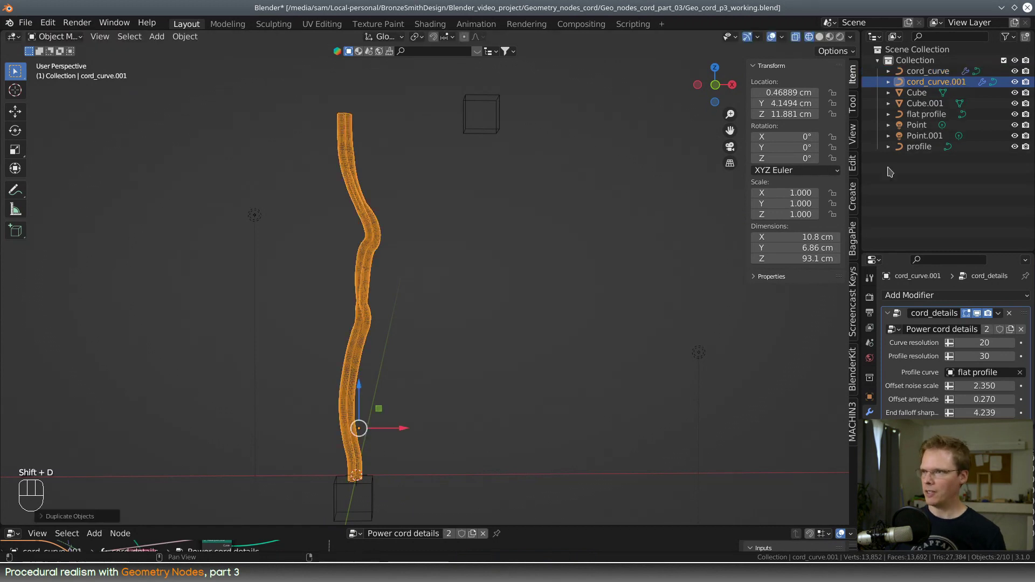
{"action": "left_click", "coordinate": [946, 73]}
{"action": "left_click", "coordinate": [1015, 70]}
{"action": "left_click", "coordinate": [935, 81]}
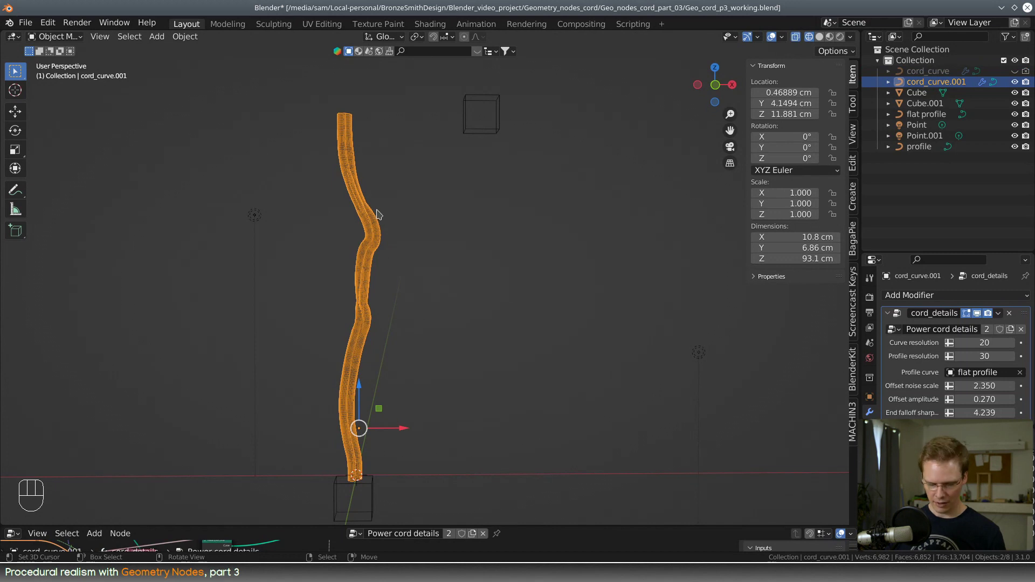
Step: Rotate the duplicated cord 90° about the Y axis so it lies horizontally
{"action": "type", "text": "r"}
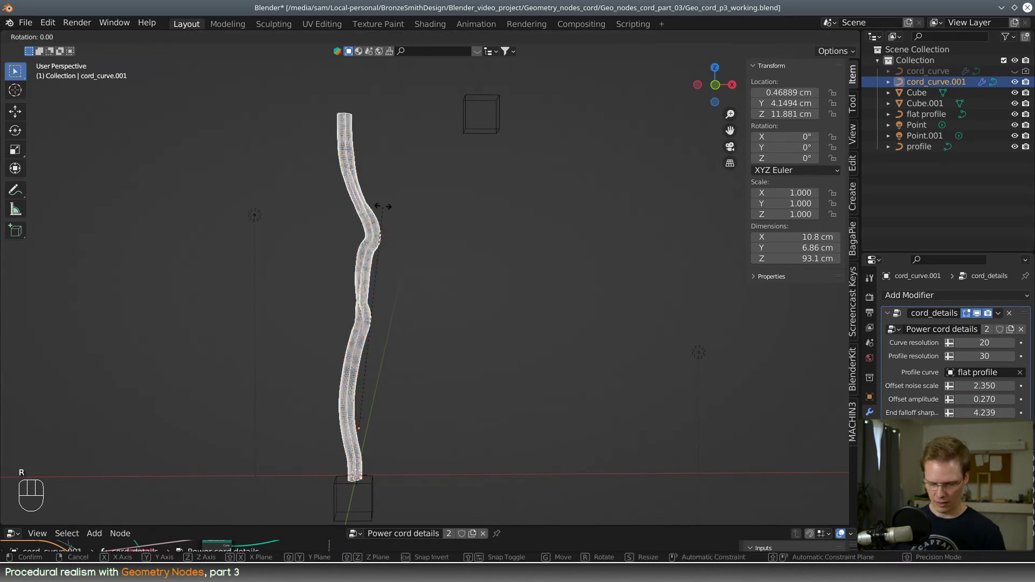
{"action": "type", "text": "90"}
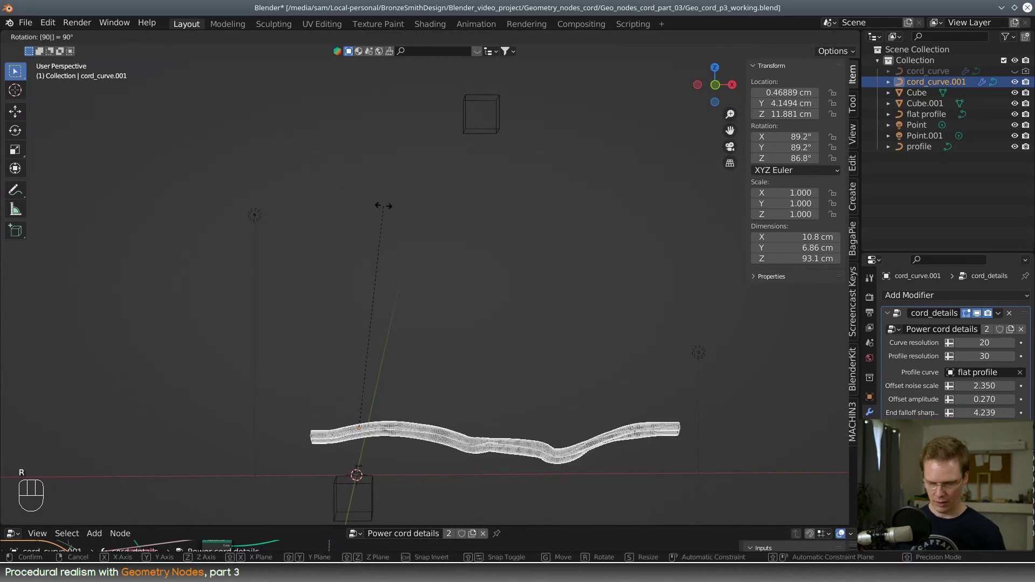
{"action": "key", "text": "Return"}
Step: Move the duplicated cord to about Y 16.4 cm, Z 7.4 cm and set its origin to its geometry
{"action": "middle_click_drag", "start_coordinate": [464, 289], "coordinate": [397, 358]}
{"action": "left_click_drag", "start_coordinate": [416, 354], "coordinate": [390, 365]}
{"action": "middle_click_drag", "start_coordinate": [520, 367], "coordinate": [557, 374]}
{"action": "key", "text": "space"}
{"action": "mouse_move", "coordinate": [541, 420]}
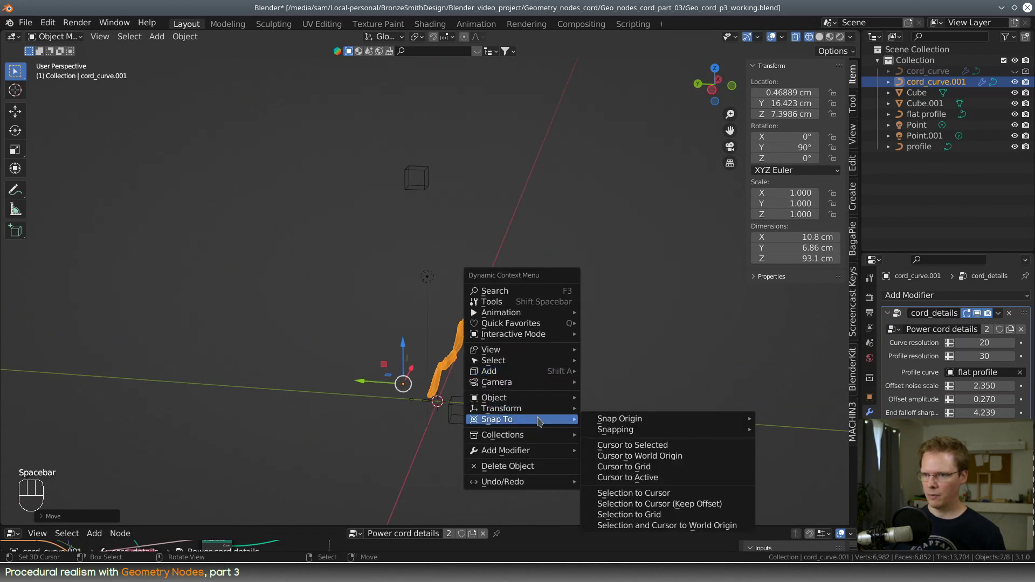
{"action": "mouse_move", "coordinate": [585, 420]}
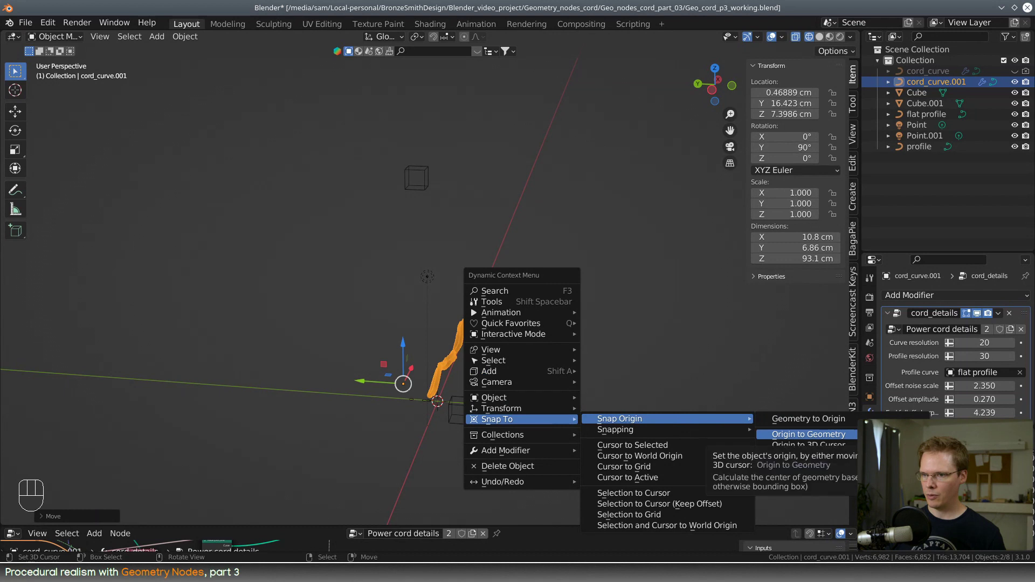
{"action": "left_click", "coordinate": [809, 434]}
Step: Add a Bezier curve at the 3D cursor and set its X dimension to 200 cm
{"action": "middle_click_drag", "start_coordinate": [542, 412], "coordinate": [439, 403]}
{"action": "key", "text": "space"}
{"action": "mouse_move", "coordinate": [439, 403]}
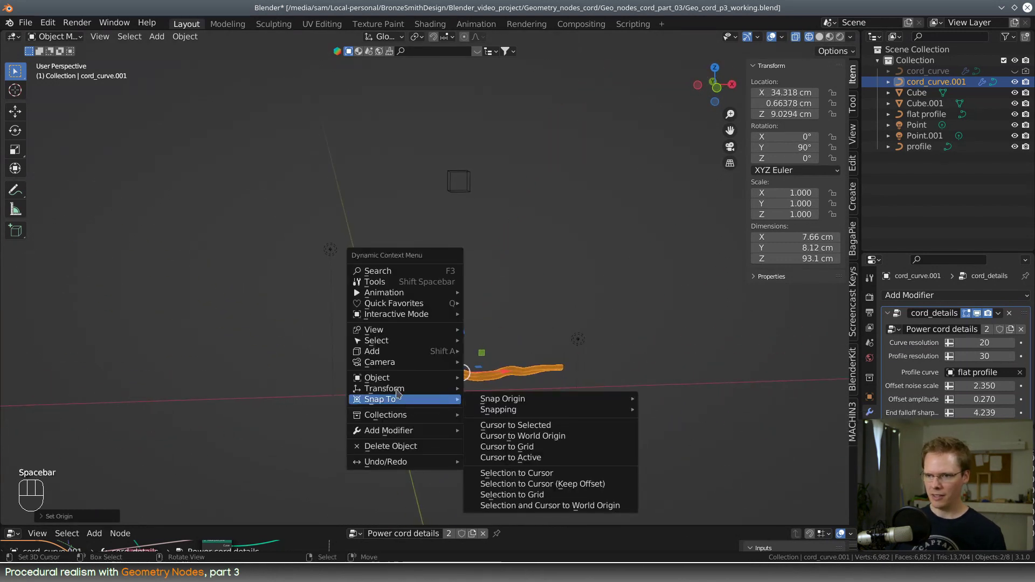
{"action": "mouse_move", "coordinate": [393, 351]}
{"action": "mouse_move", "coordinate": [534, 162]}
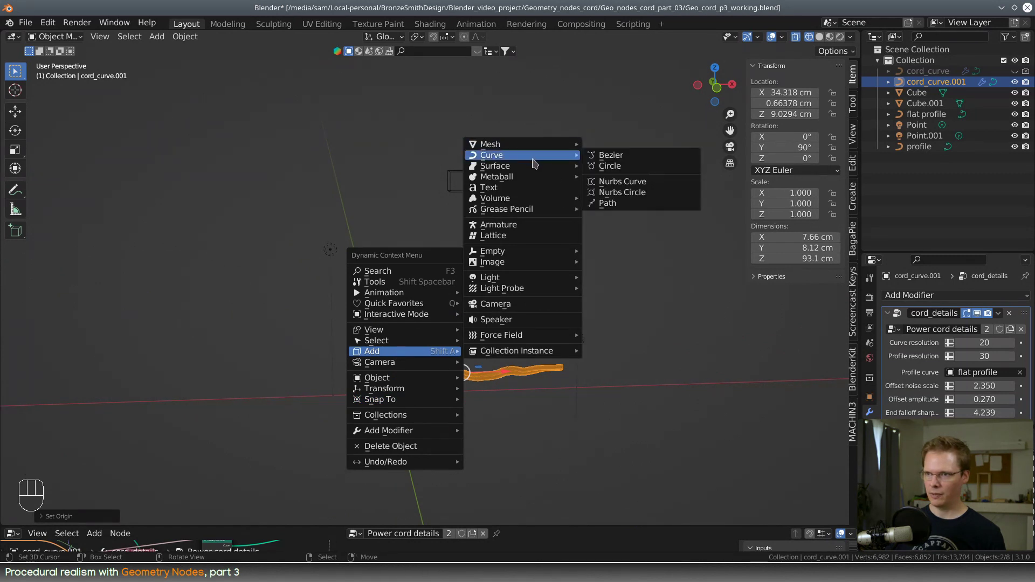
{"action": "left_click", "coordinate": [667, 156]}
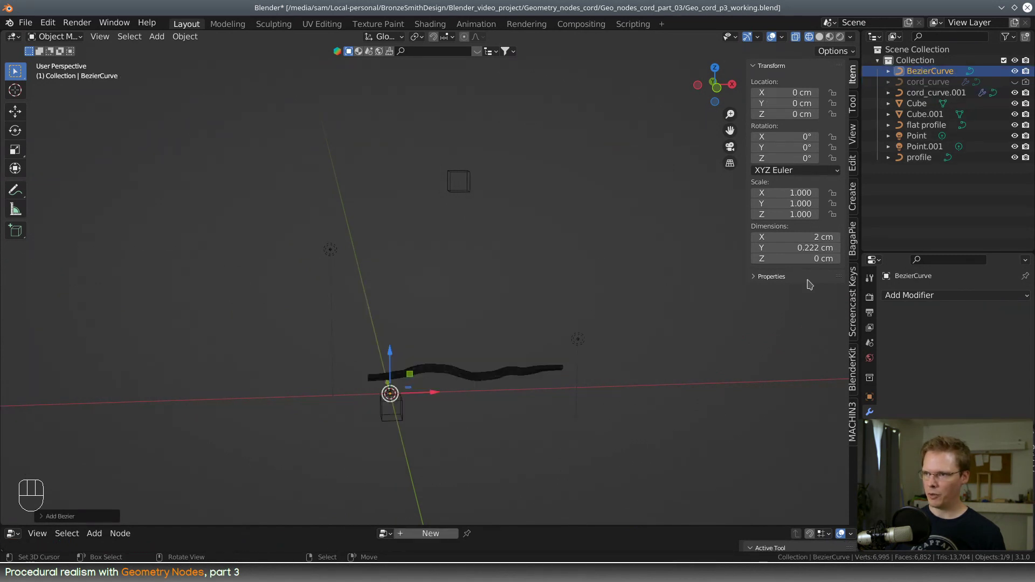
{"action": "left_click", "coordinate": [824, 236]}
{"action": "type", "text": "200"}
{"action": "key", "text": "Return"}
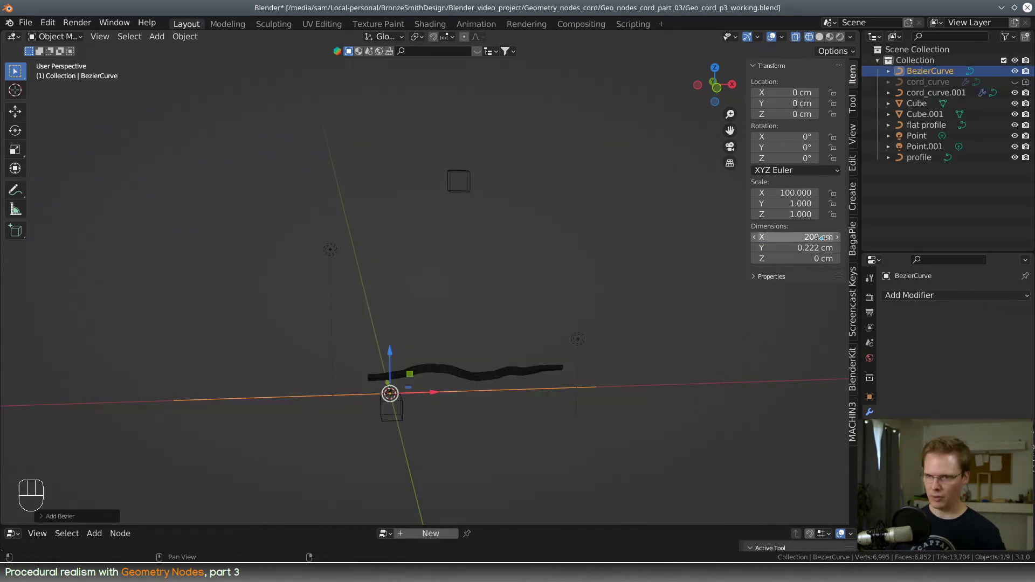
Step: Apply all transforms to the 200 cm Bezier curve
{"action": "key", "text": "space"}
{"action": "mouse_move", "coordinate": [504, 384]}
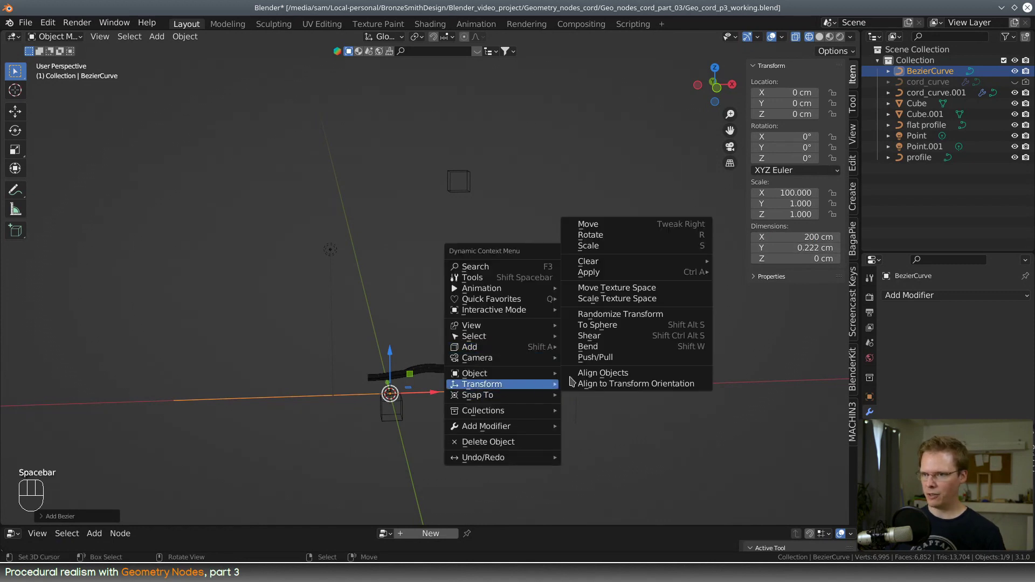
{"action": "mouse_move", "coordinate": [629, 272]}
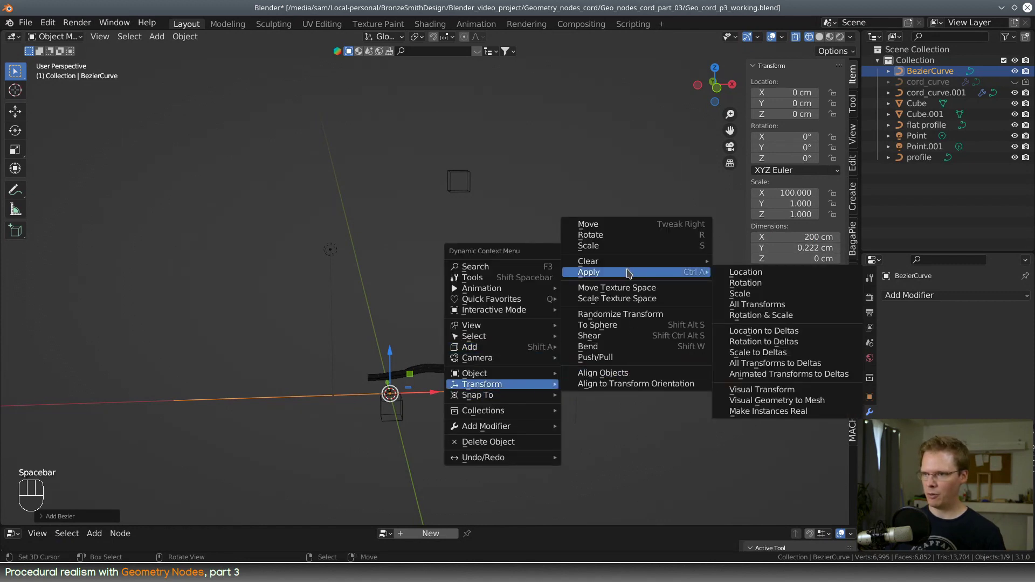
{"action": "left_click", "coordinate": [796, 305]}
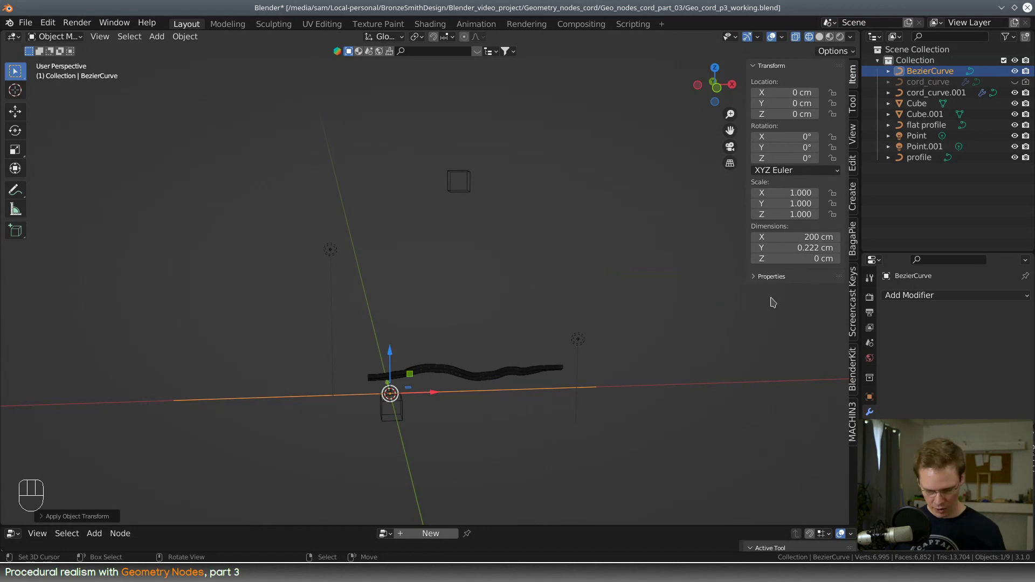
Step: Shorten the handles of both end control points of the Bezier curve by scaling them down
{"action": "key", "text": "Tab"}
{"action": "left_click", "coordinate": [193, 400]}
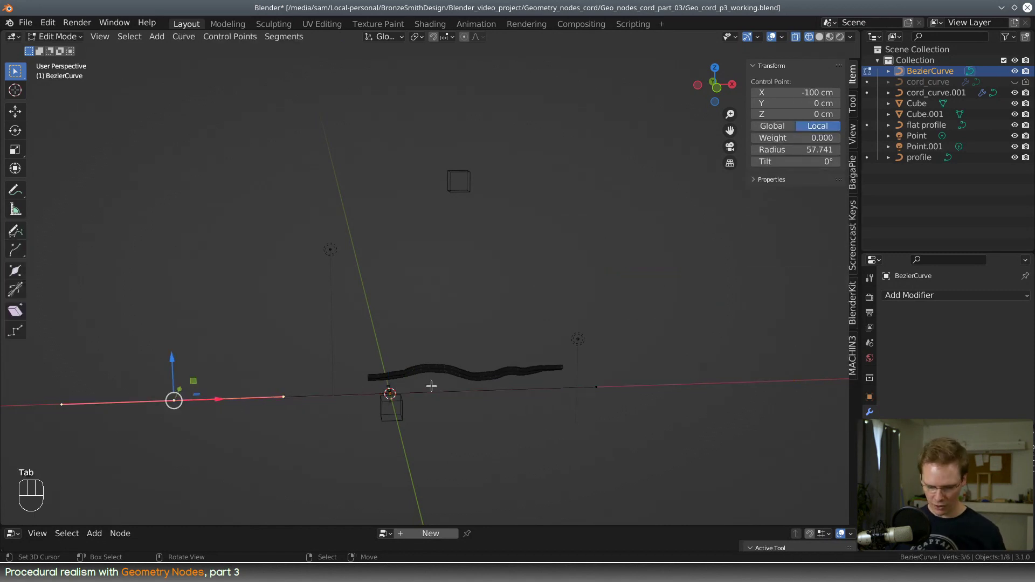
{"action": "key", "text": "x"}
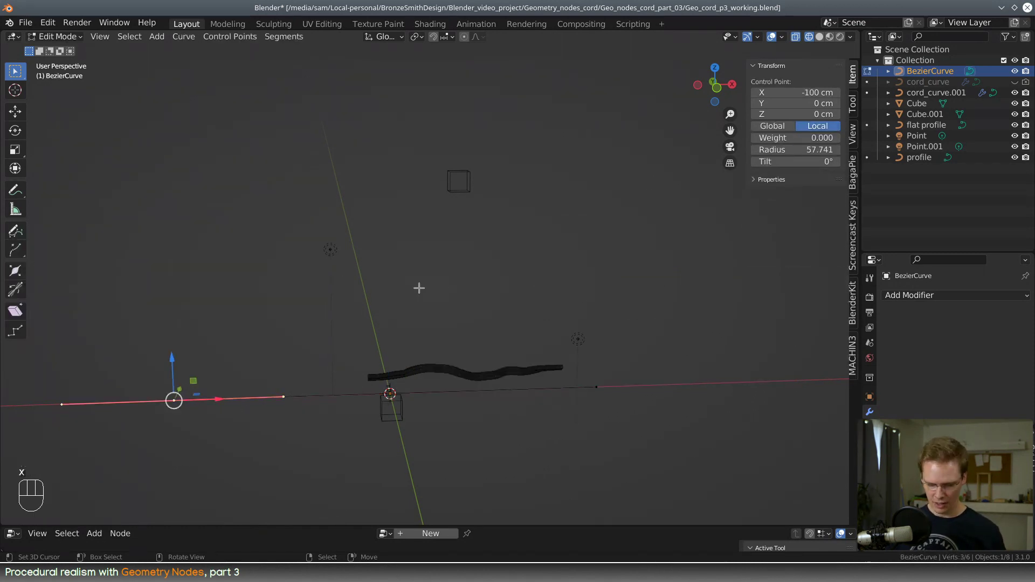
{"action": "key", "text": "s"}
{"action": "left_click", "coordinate": [259, 374]}
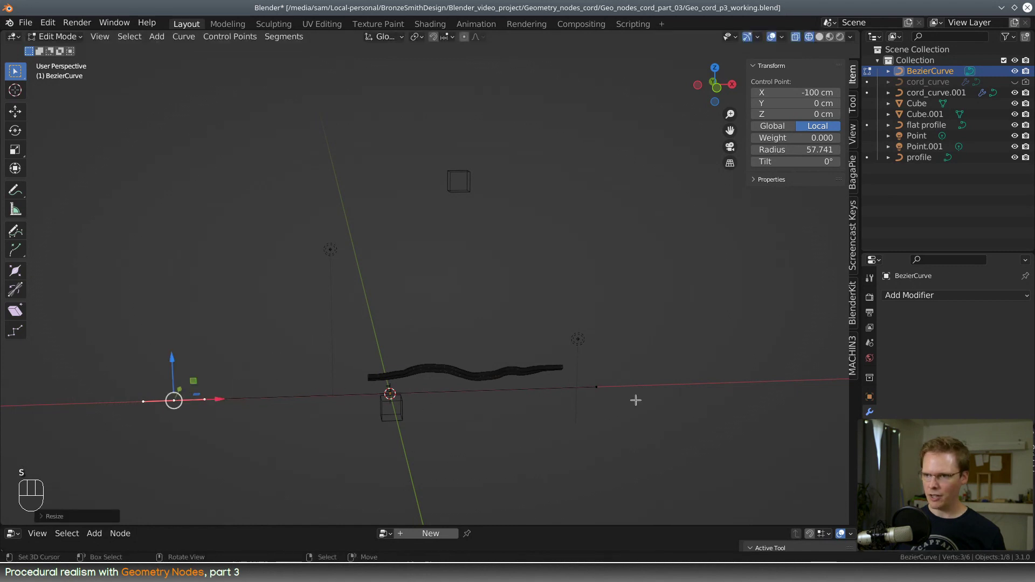
{"action": "left_click", "coordinate": [595, 387]}
{"action": "key", "text": "s"}
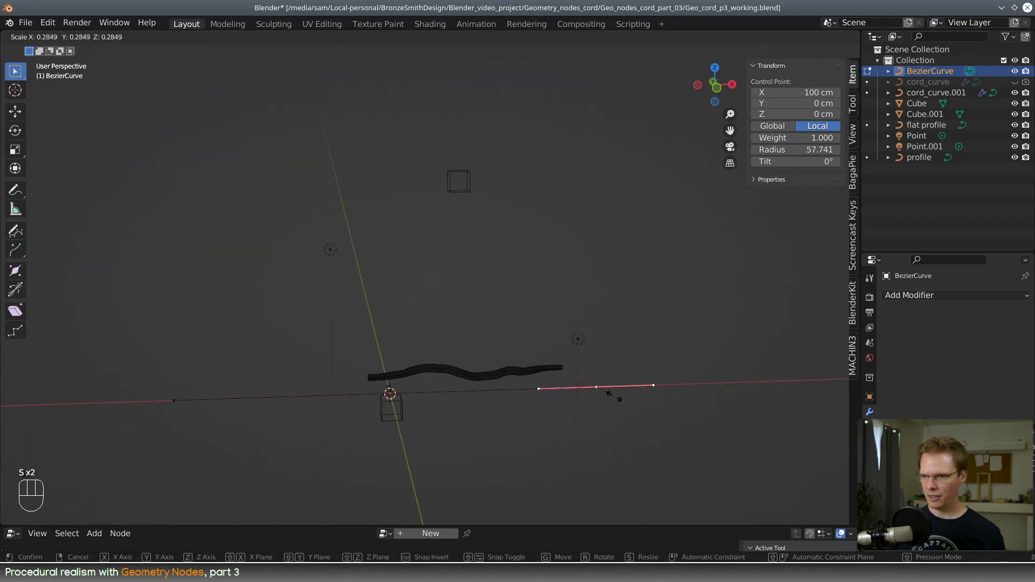
{"action": "right_click", "coordinate": [663, 415]}
{"action": "key", "text": "s"}
{"action": "left_click", "coordinate": [609, 403]}
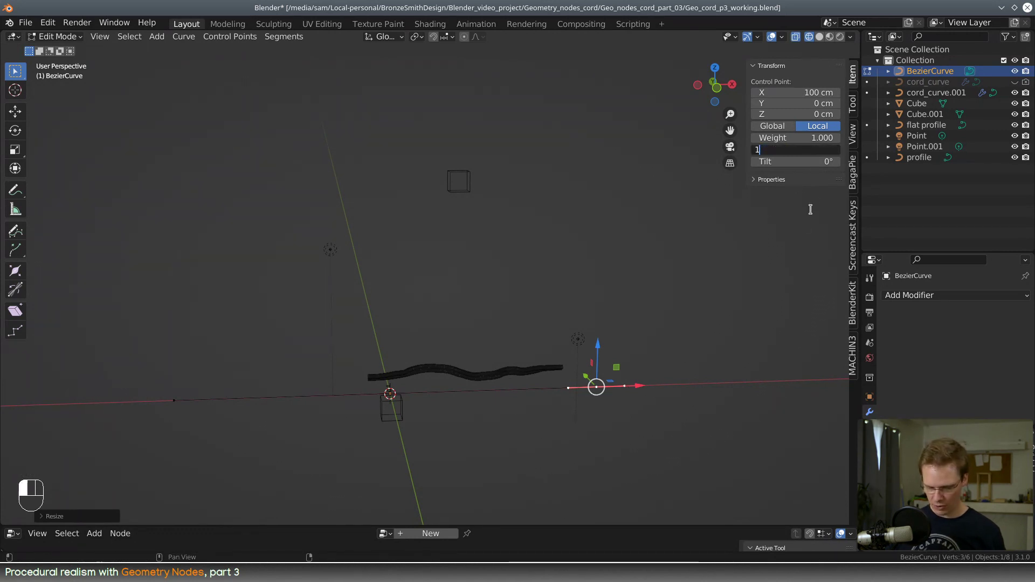
Step: Set the radius of both end control points of the Bezier curve to 1
{"action": "key", "text": "Return"}
{"action": "left_click", "coordinate": [171, 404]}
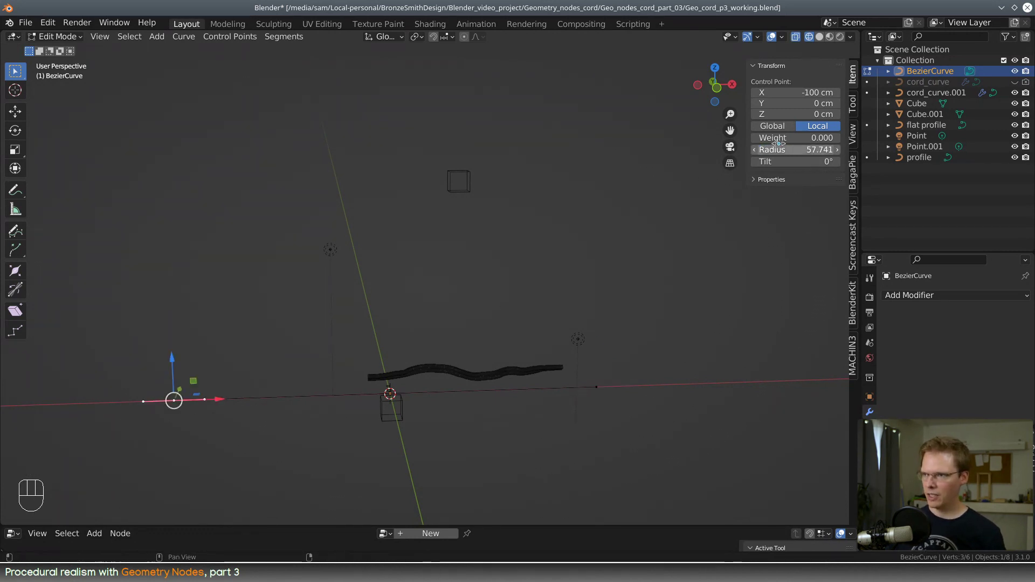
{"action": "key", "text": "Return"}
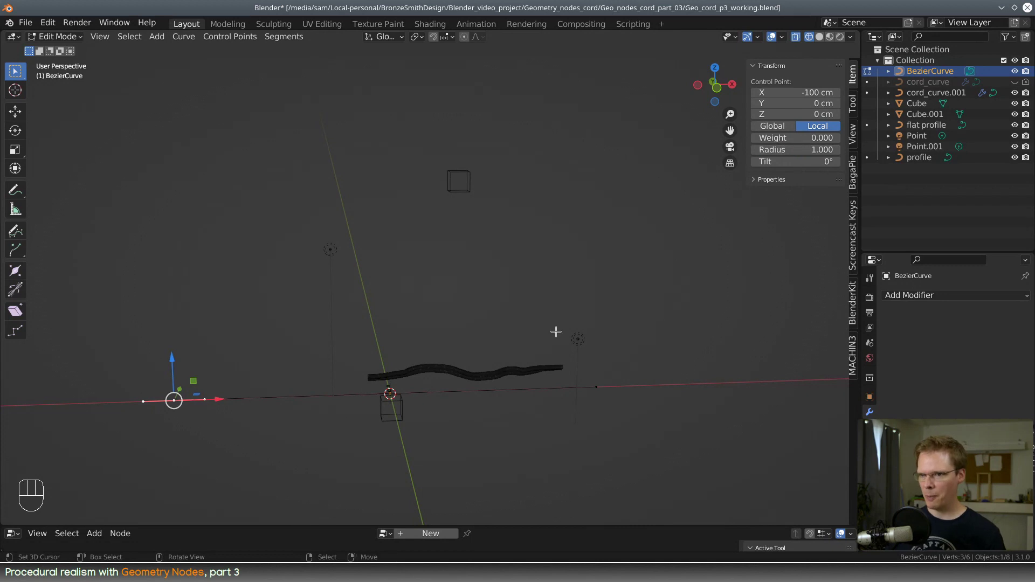
Step: Shorten the Bezier curve along X to about 103 cm by moving its end points, and raise the curve to about Z 8.8 cm
{"action": "key", "text": "Tab"}
{"action": "middle_click_drag", "start_coordinate": [455, 406], "coordinate": [395, 397]}
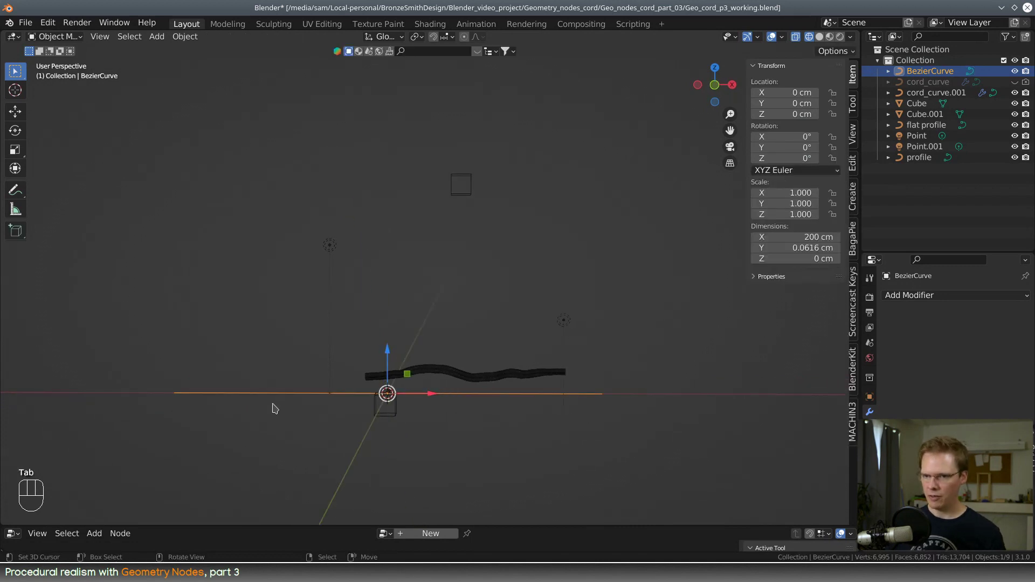
{"action": "key", "text": "Tab"}
{"action": "left_click_drag", "start_coordinate": [207, 394], "coordinate": [390, 402]}
{"action": "left_click", "coordinate": [602, 394]}
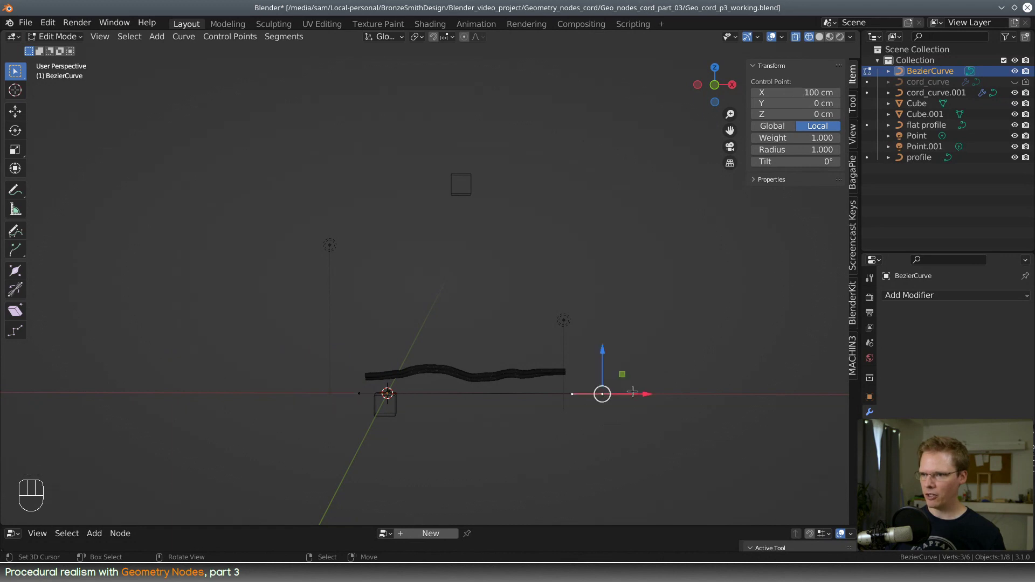
{"action": "key", "text": "Tab"}
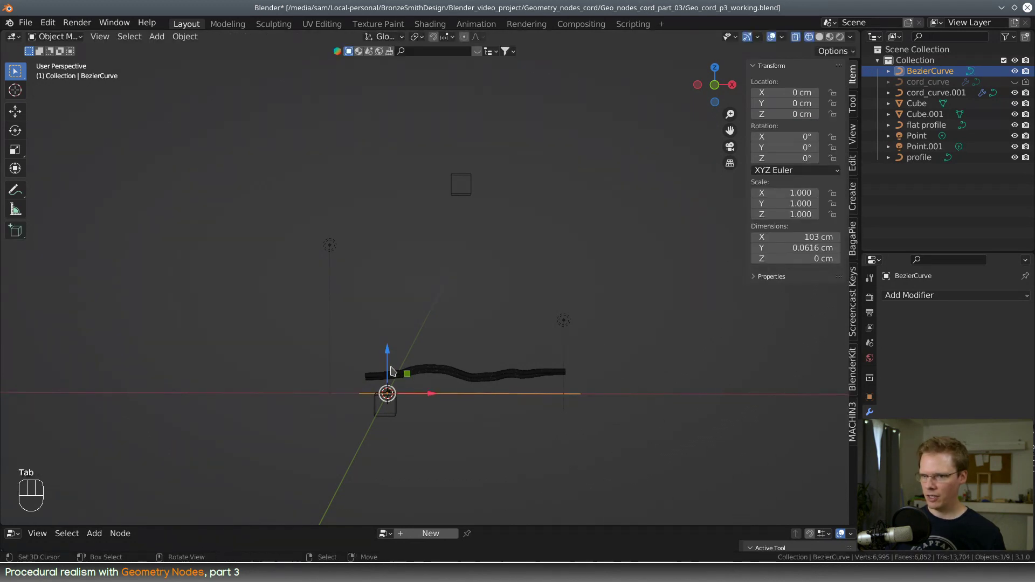
{"action": "left_click_drag", "start_coordinate": [391, 371], "coordinate": [392, 363]}
{"action": "middle_click_drag", "start_coordinate": [392, 362], "coordinate": [432, 358]}
Step: Examine the duplicated cord up close, comparing its control points in Edit Mode with its generated mesh
{"action": "left_click", "coordinate": [413, 382]}
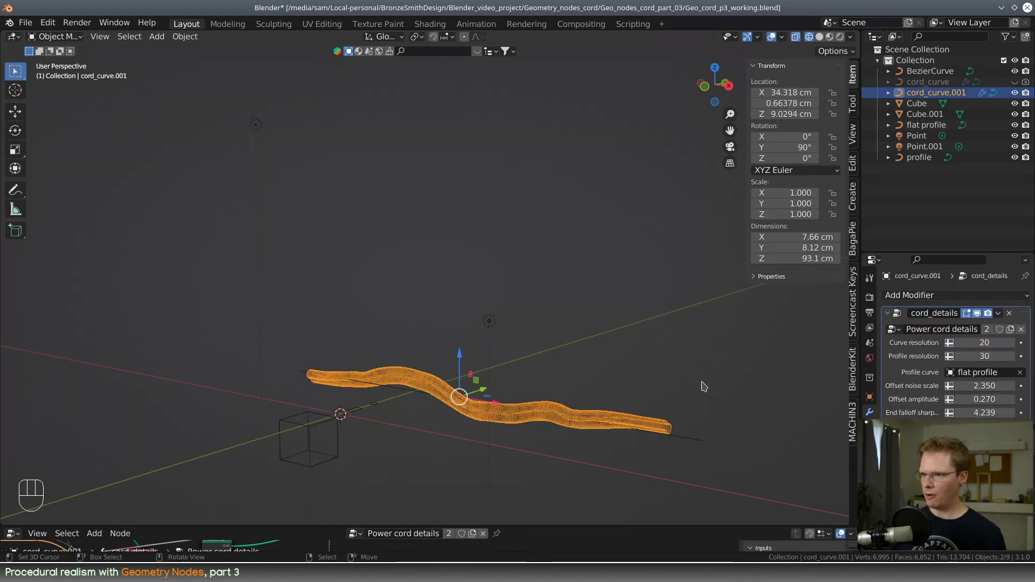
{"action": "scroll", "coordinate": [559, 423], "scroll_direction": "up", "scroll_amount": 3}
{"action": "middle_click_drag", "start_coordinate": [548, 454], "coordinate": [469, 370], "text": "shift"}
{"action": "scroll", "coordinate": [504, 401], "scroll_direction": "up", "scroll_amount": 3}
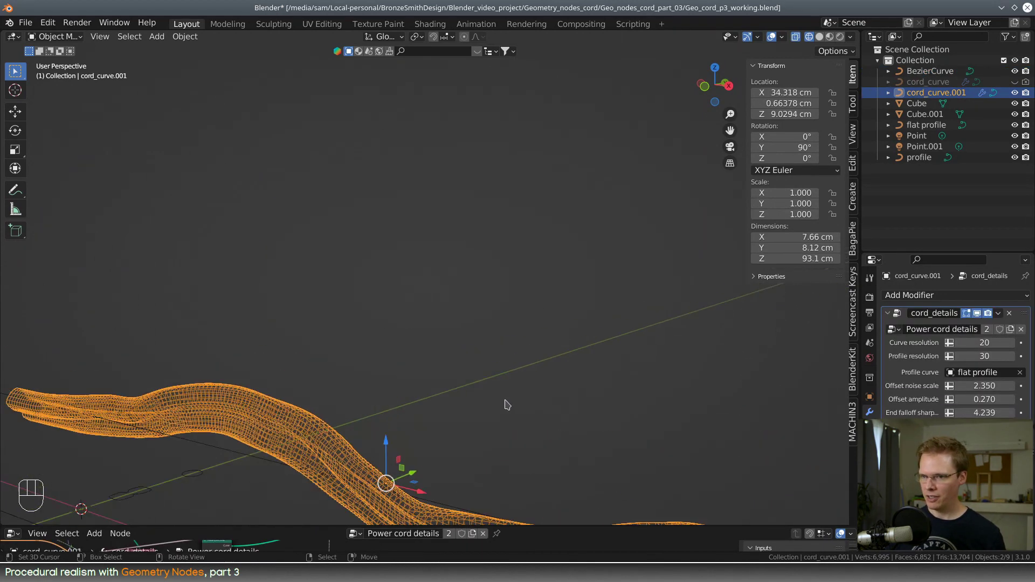
{"action": "middle_click_drag", "start_coordinate": [521, 401], "coordinate": [475, 306], "text": "shift"}
{"action": "scroll", "coordinate": [474, 305], "scroll_direction": "down", "scroll_amount": 1}
{"action": "key", "text": "Tab"}
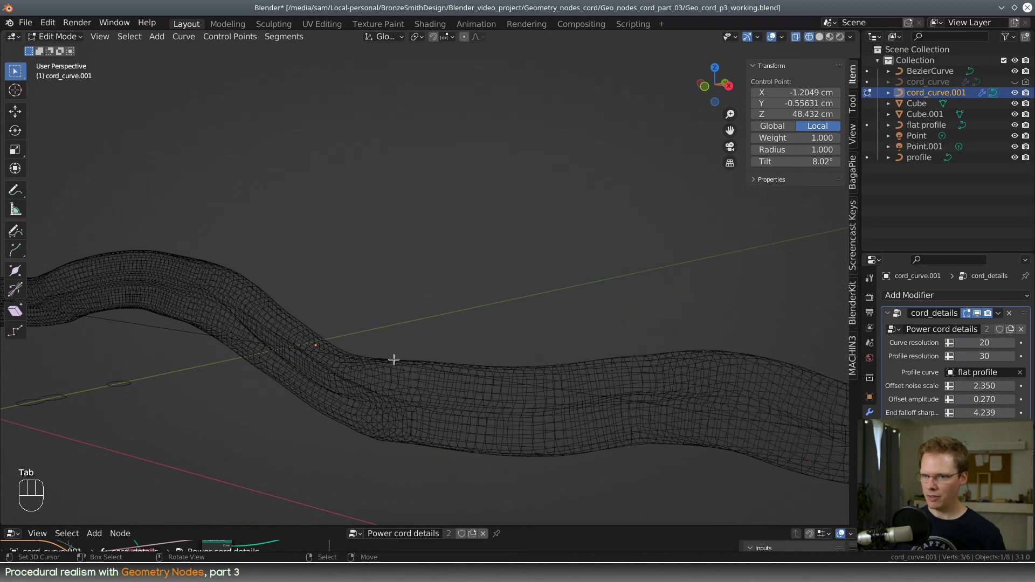
{"action": "key", "text": "Tab"}
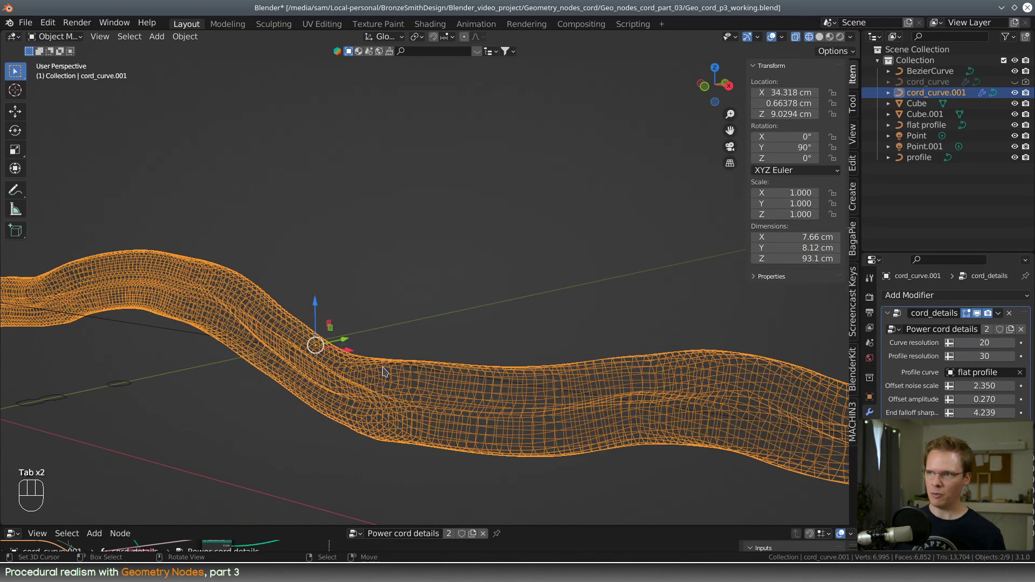
{"action": "key", "text": "Tab"}
{"action": "key", "text": "Tab"}
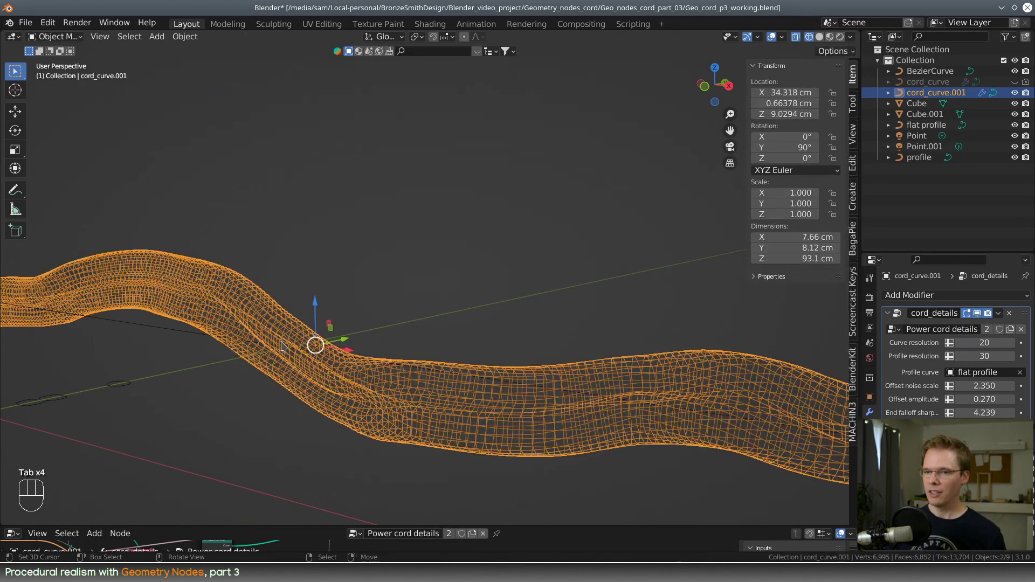
{"action": "scroll", "coordinate": [178, 345], "scroll_direction": "down", "scroll_amount": 2}
Step: Add a Curve modifier after cord_details on cord_curve.001, with BezierCurve as its curve object
{"action": "left_click", "coordinate": [235, 315]}
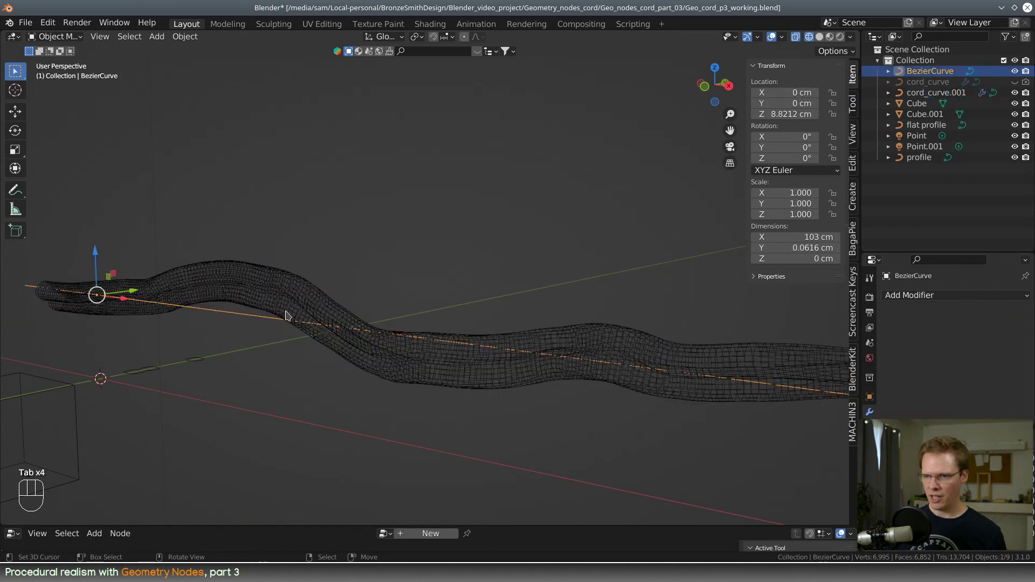
{"action": "left_click", "coordinate": [943, 296]}
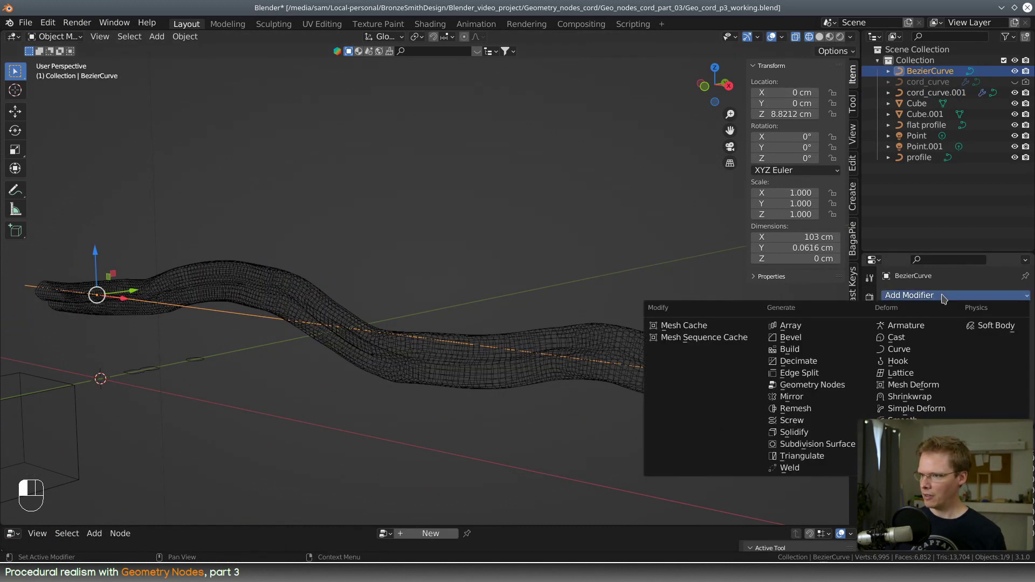
{"action": "left_click", "coordinate": [519, 381]}
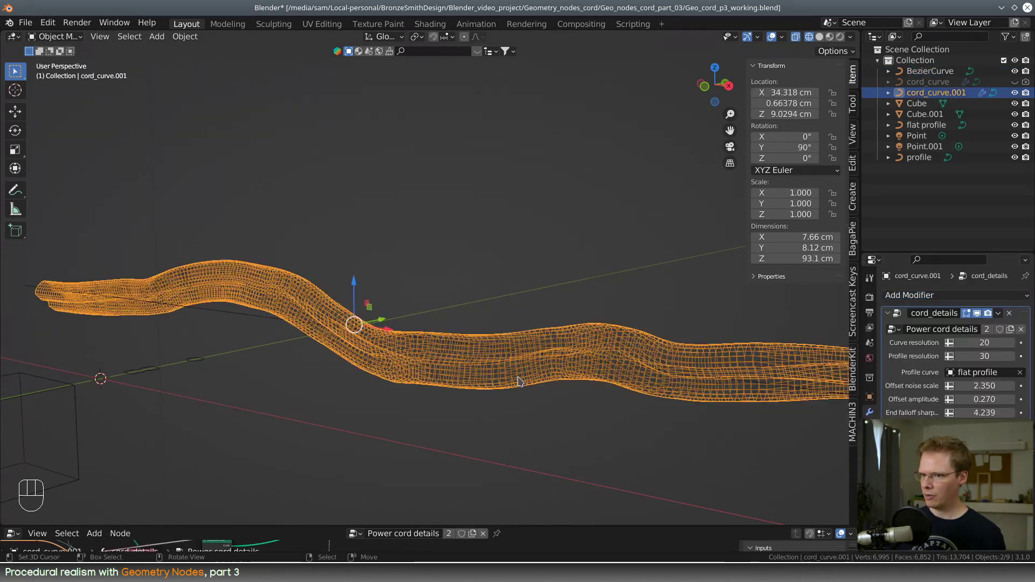
{"action": "left_click", "coordinate": [889, 314]}
{"action": "left_click", "coordinate": [936, 299]}
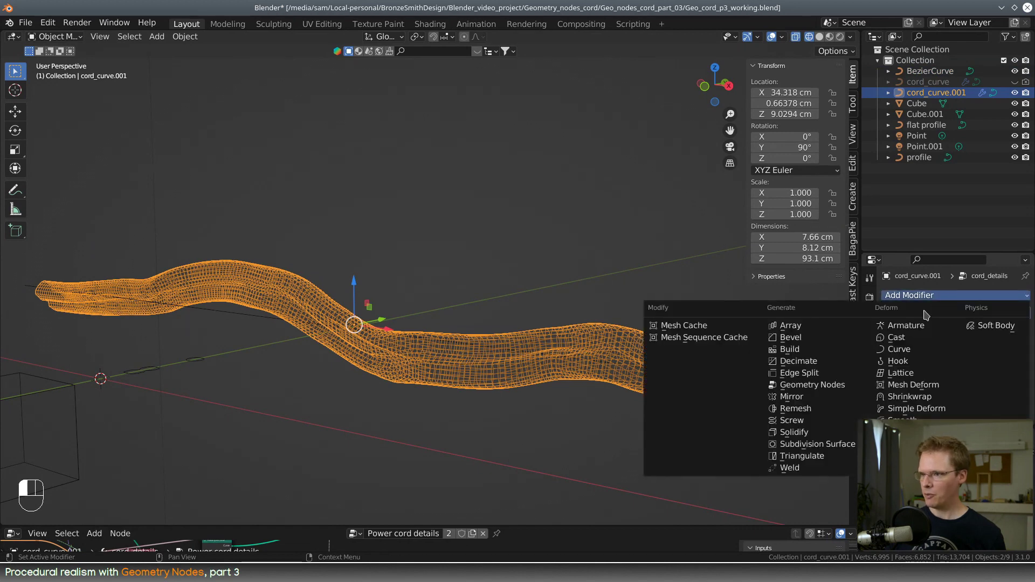
{"action": "left_click", "coordinate": [913, 350]}
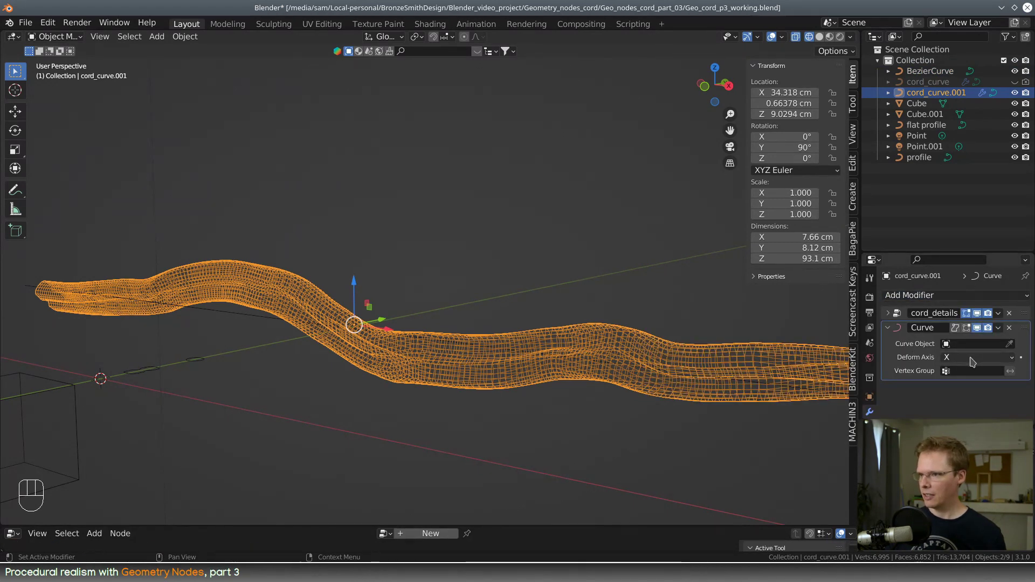
{"action": "left_click", "coordinate": [981, 343]}
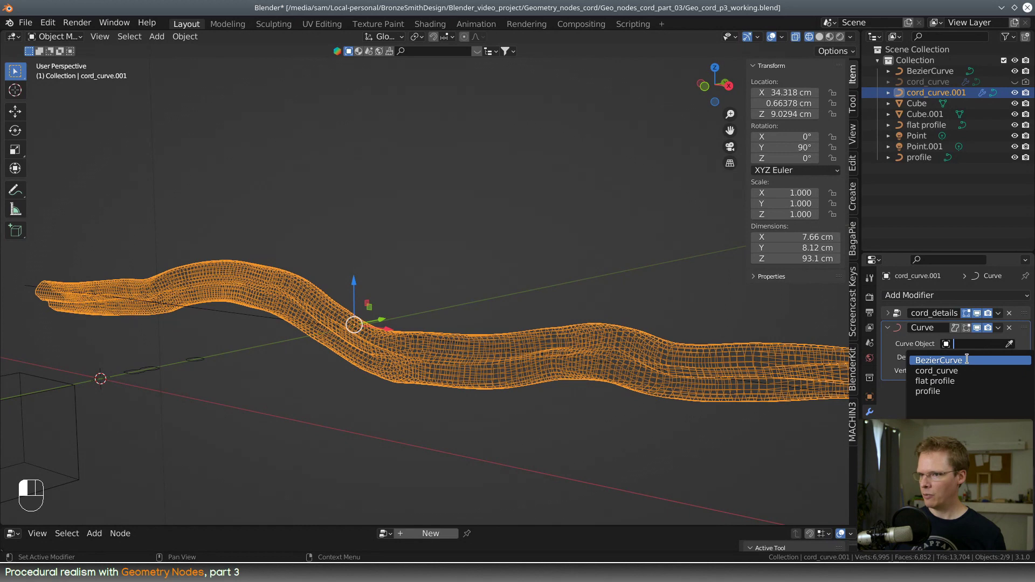
{"action": "left_click", "coordinate": [938, 360]}
Step: Slide the duplicated cord along the X axis towards the far end of the Bezier curve
{"action": "scroll", "coordinate": [593, 334], "scroll_direction": "down", "scroll_amount": 4}
{"action": "left_click", "coordinate": [633, 338]}
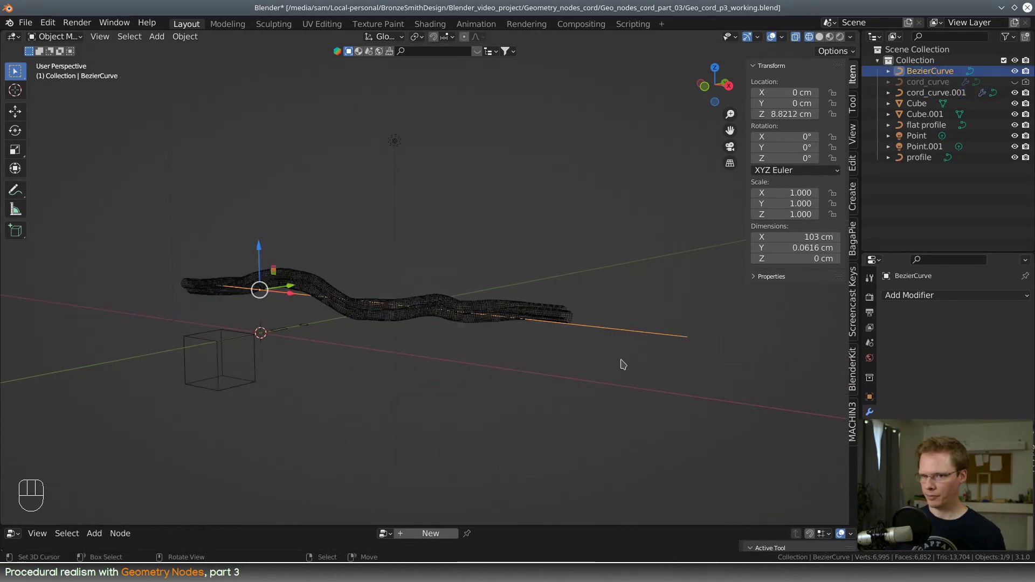
{"action": "middle_click_drag", "start_coordinate": [623, 365], "coordinate": [431, 318]}
{"action": "left_click", "coordinate": [414, 309]}
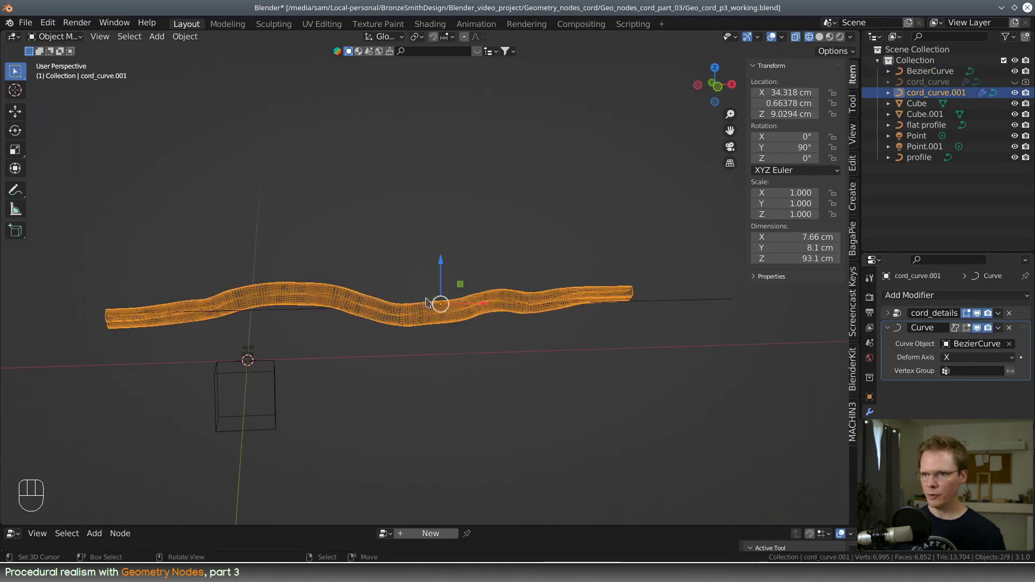
{"action": "left_click_drag", "start_coordinate": [473, 305], "coordinate": [533, 303]}
Step: Raise the far end control point of the Bezier curve to about Z 14.4 cm
{"action": "left_click", "coordinate": [712, 297]}
{"action": "key", "text": "Tab"}
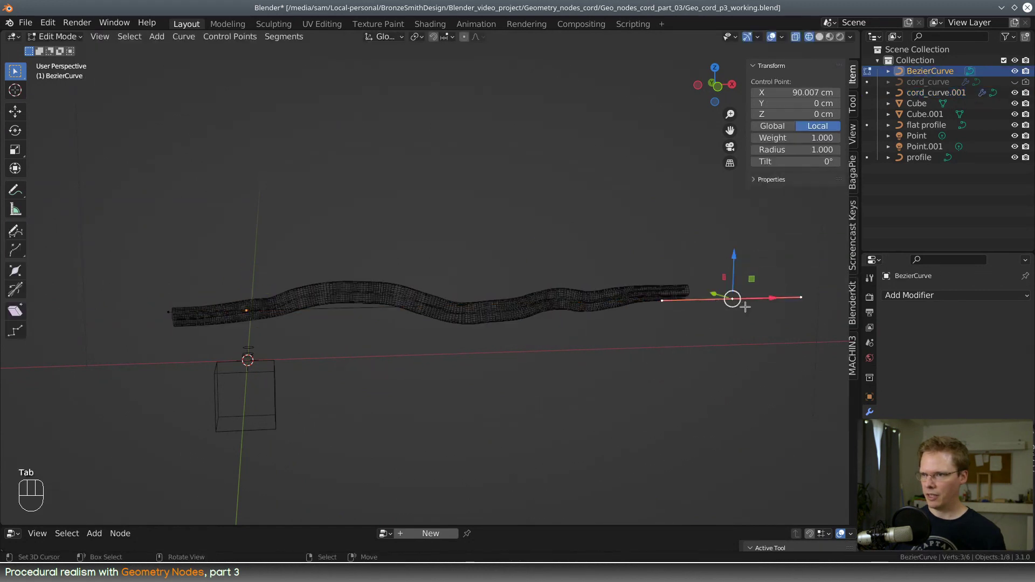
{"action": "left_click_drag", "start_coordinate": [735, 275], "coordinate": [696, 208]}
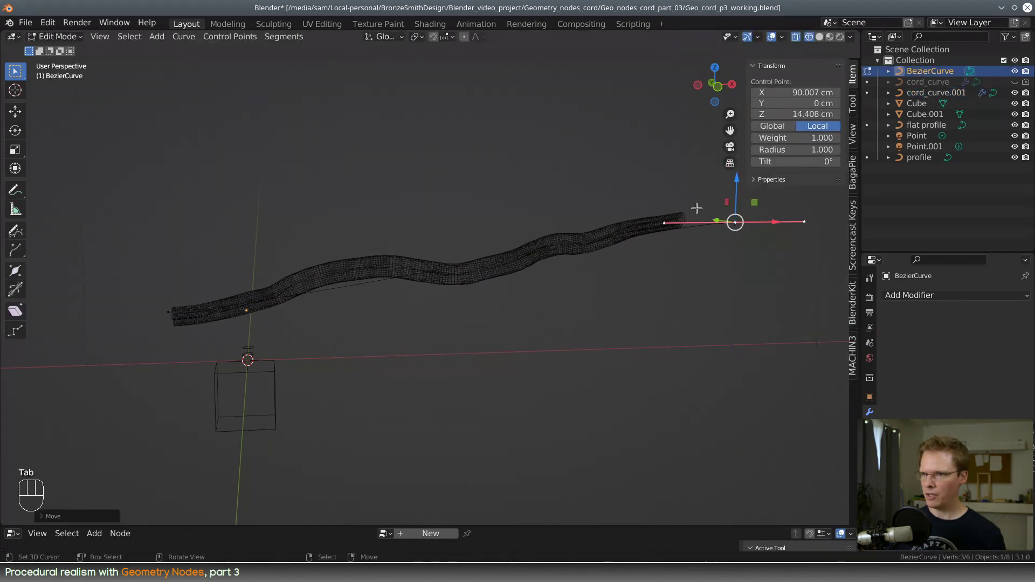
Step: Subdivide the Bezier curve between its two end points and select the new middle control point
{"action": "left_click", "coordinate": [199, 324], "text": "shift"}
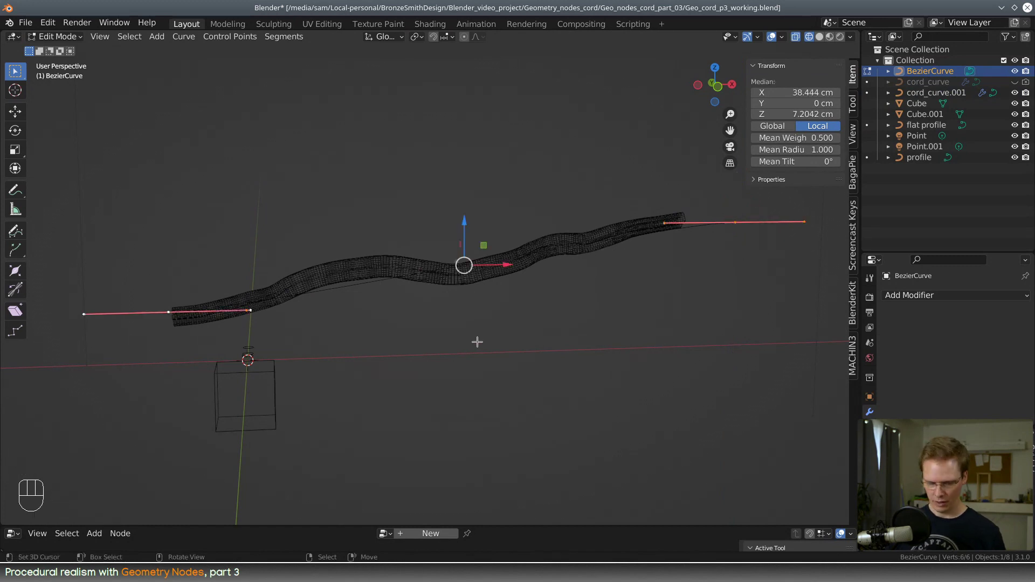
{"action": "key", "text": "w"}
{"action": "left_click", "coordinate": [485, 264]}
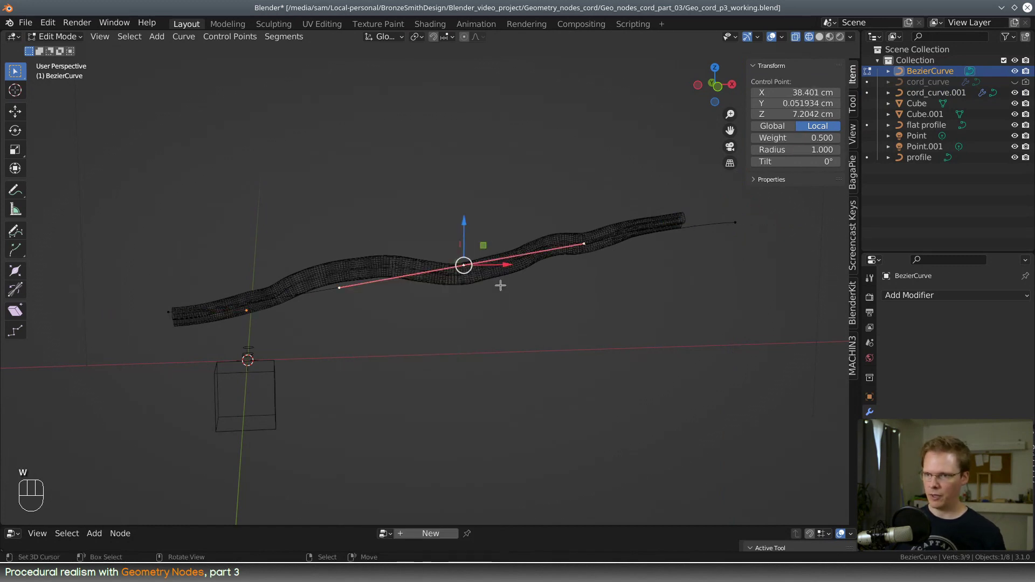
Step: Try moving the middle control point of the Bezier curve around to test how the cord deforms
{"action": "middle_click_drag", "start_coordinate": [574, 351], "coordinate": [557, 333]}
{"action": "key", "text": "g"}
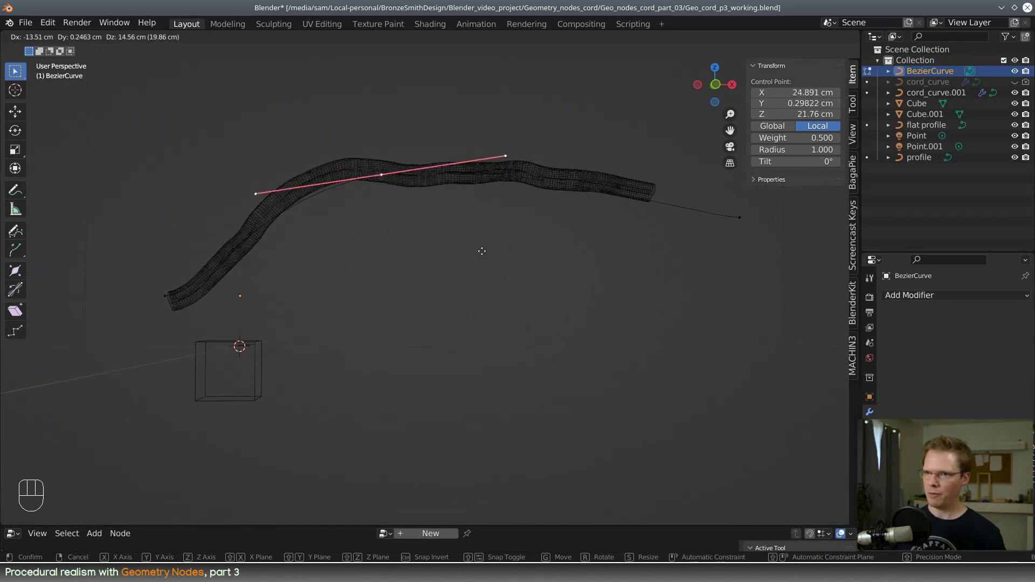
{"action": "left_click", "coordinate": [650, 278]}
{"action": "middle_click_drag", "start_coordinate": [651, 278], "coordinate": [524, 248]}
{"action": "key", "text": "g"}
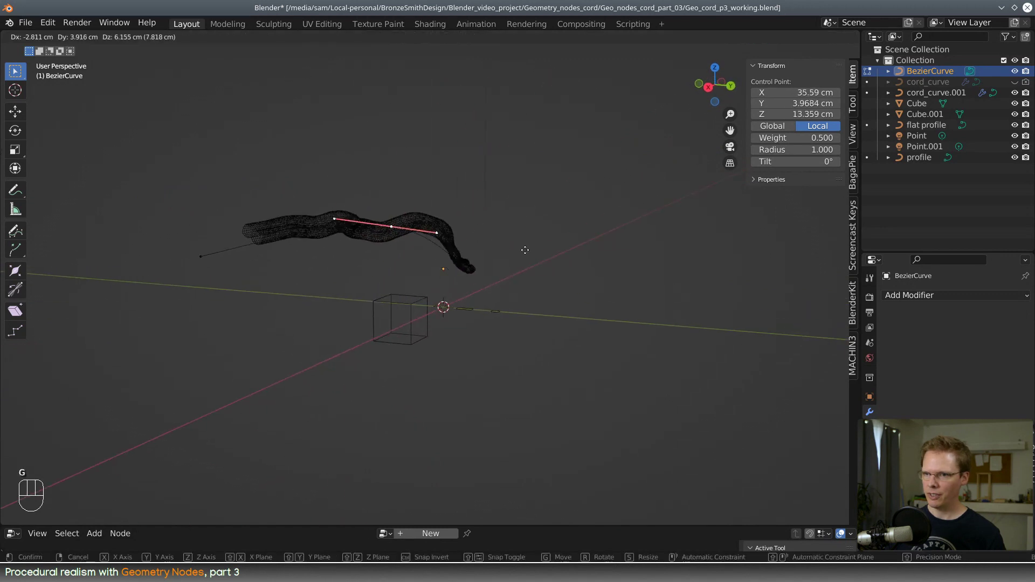
{"action": "key", "text": "Escape"}
Step: Switch to rendered shading and move the middle control point to about X 40.5, Y 5.1, Z 25.1 cm
{"action": "left_click", "coordinate": [840, 37]}
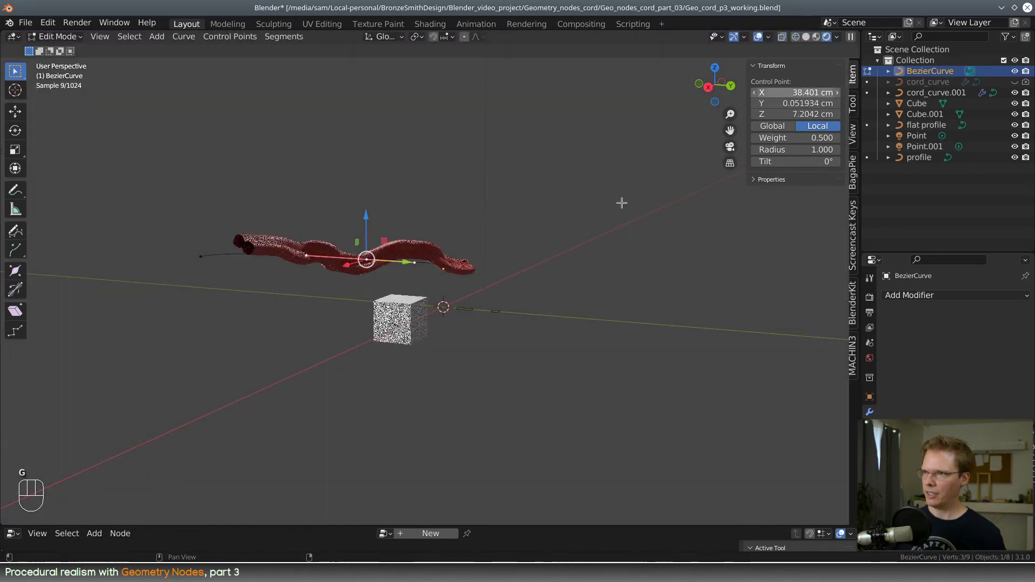
{"action": "middle_click_drag", "start_coordinate": [619, 201], "coordinate": [517, 301]}
{"action": "key", "text": "g"}
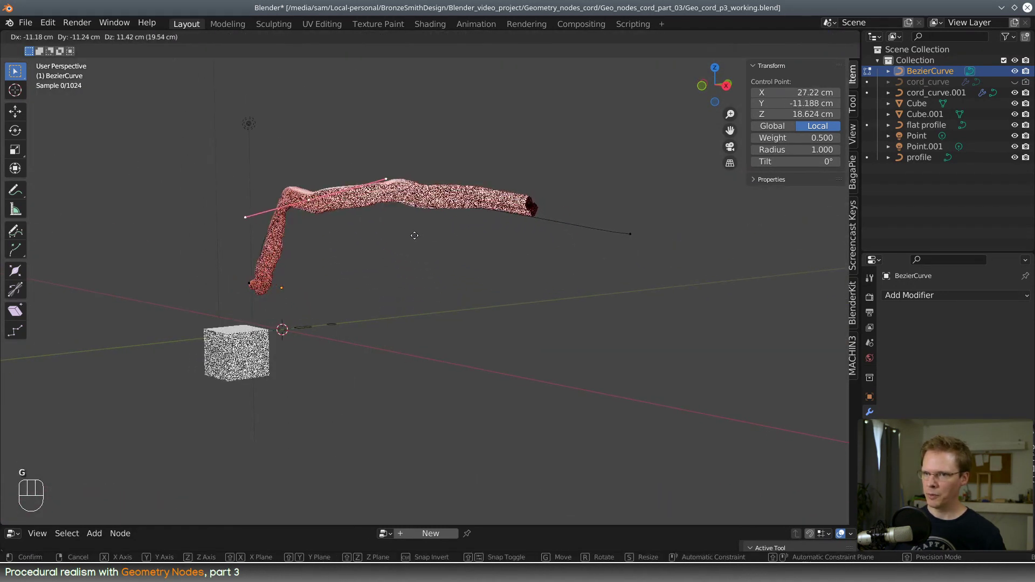
{"action": "left_click", "coordinate": [523, 172]}
{"action": "middle_click_drag", "start_coordinate": [592, 261], "coordinate": [489, 257]}
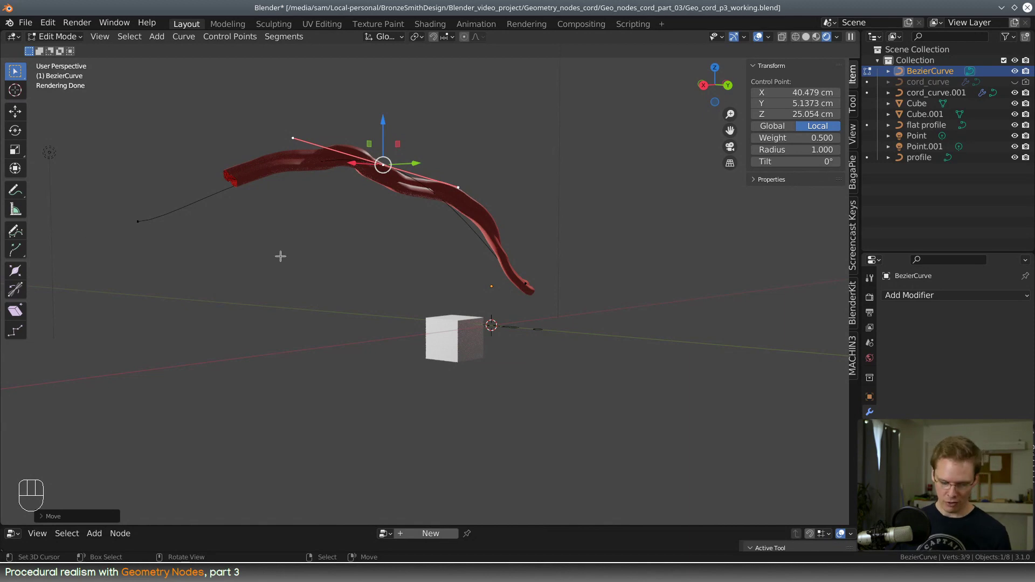
Step: Select the cube and add a Curve modifier to it, using BezierCurve as the curve object
{"action": "key", "text": "Tab"}
{"action": "middle_click_drag", "start_coordinate": [284, 265], "coordinate": [423, 358]}
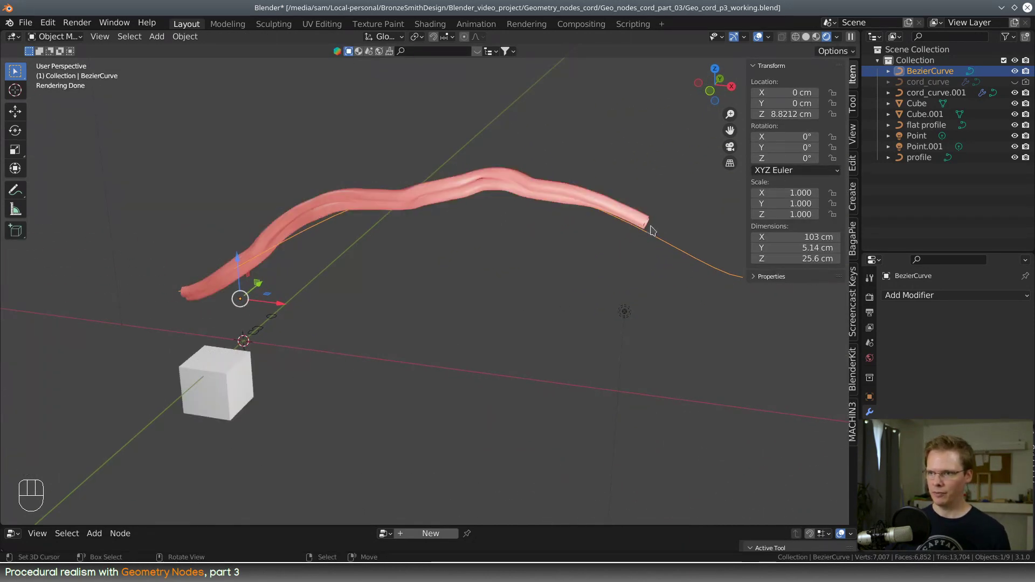
{"action": "left_click", "coordinate": [226, 398]}
{"action": "middle_click_drag", "start_coordinate": [333, 413], "coordinate": [342, 402]}
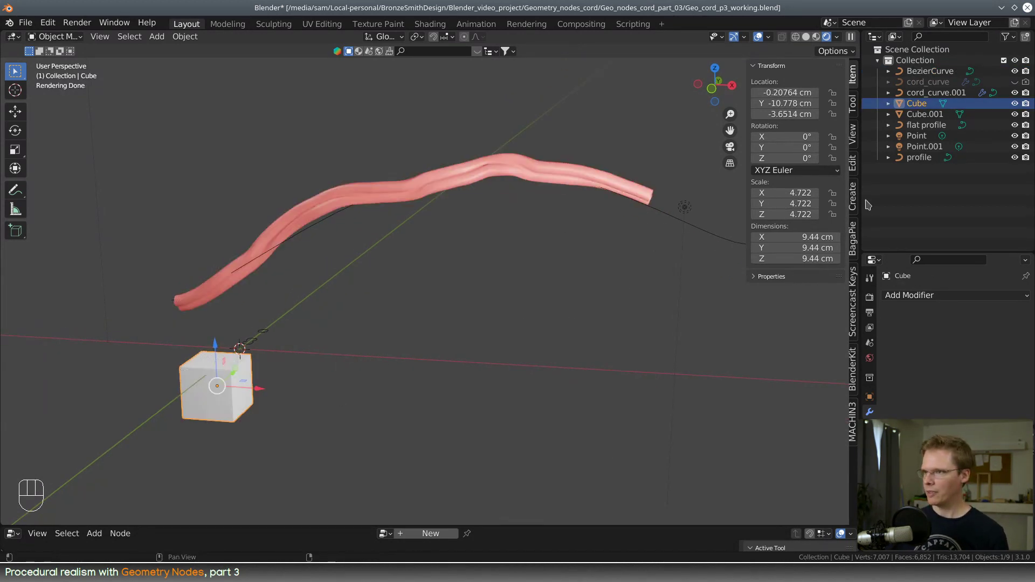
{"action": "left_click", "coordinate": [924, 296]}
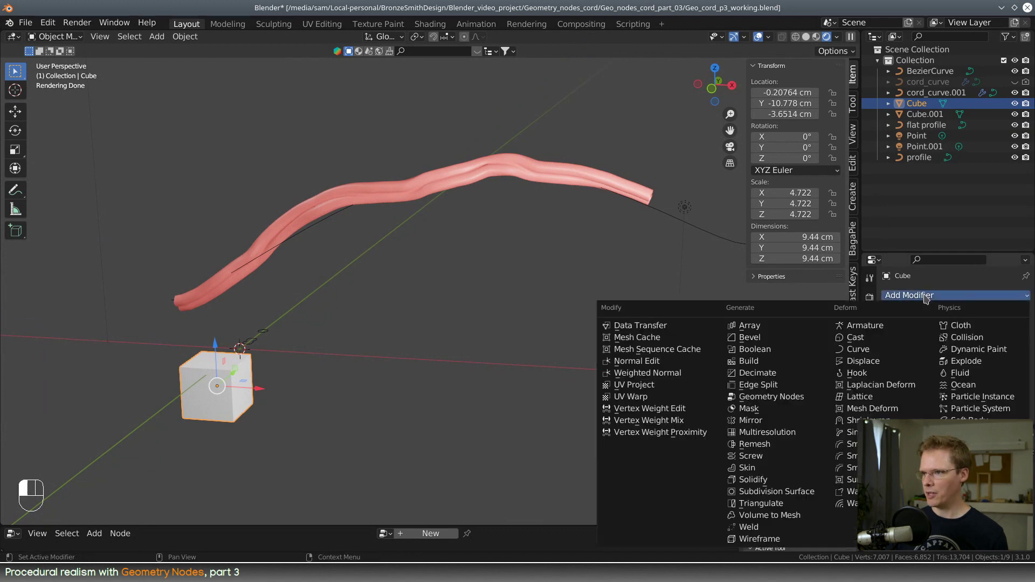
{"action": "left_click", "coordinate": [867, 356]}
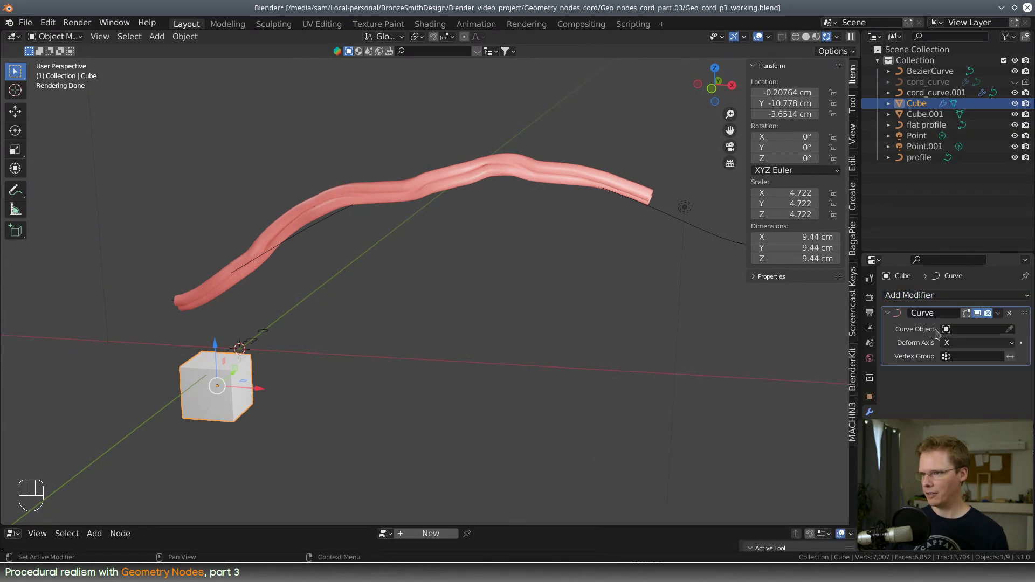
{"action": "left_click", "coordinate": [969, 328]}
{"action": "left_click", "coordinate": [968, 348]}
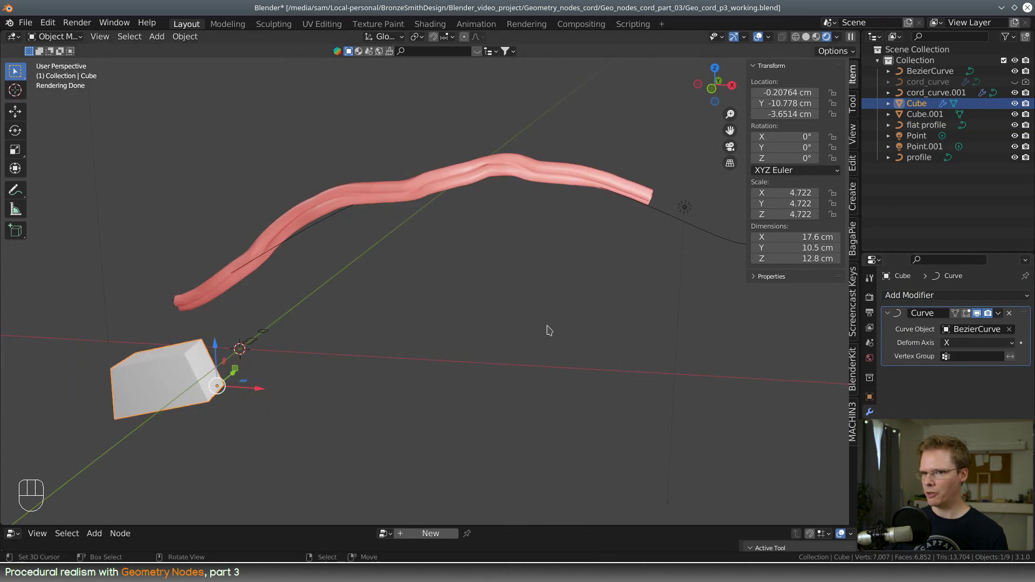
Step: Move the cube onto the start of the cord, placing it at about X 10.1, Y 0.5, Z 9.6 cm
{"action": "mouse_move", "coordinate": [325, 369]}
{"action": "middle_mouse_down"}
{"action": "mouse_move", "coordinate": [345, 353]}
{"action": "mouse_move", "coordinate": [335, 358]}
{"action": "middle_mouse_up"}
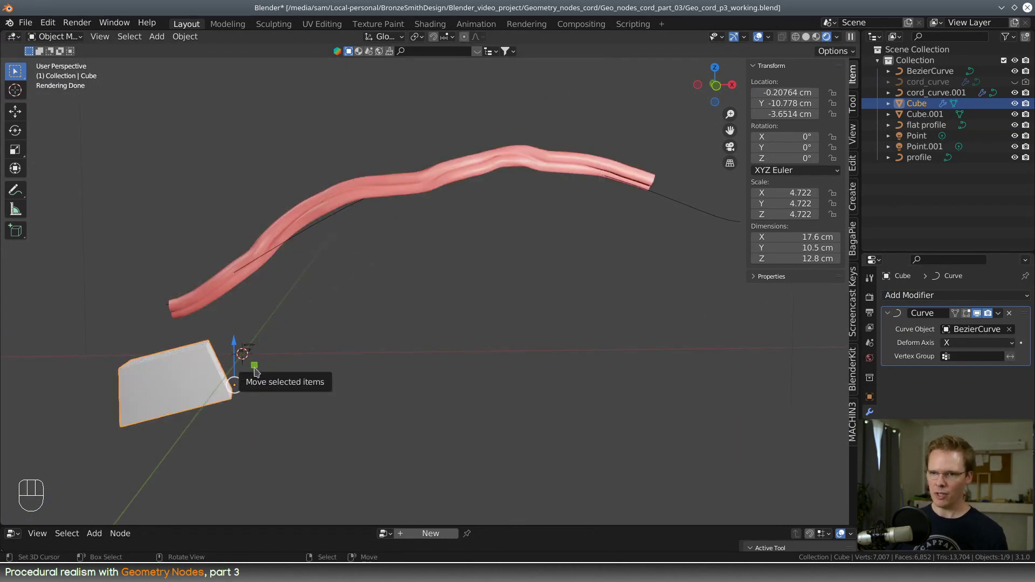
{"action": "left_click_drag", "start_coordinate": [255, 374], "coordinate": [317, 292]}
{"action": "middle_click_drag", "start_coordinate": [317, 292], "coordinate": [315, 212]}
{"action": "left_click_drag", "start_coordinate": [325, 218], "coordinate": [379, 204]}
{"action": "middle_click_drag", "start_coordinate": [308, 291], "coordinate": [378, 281]}
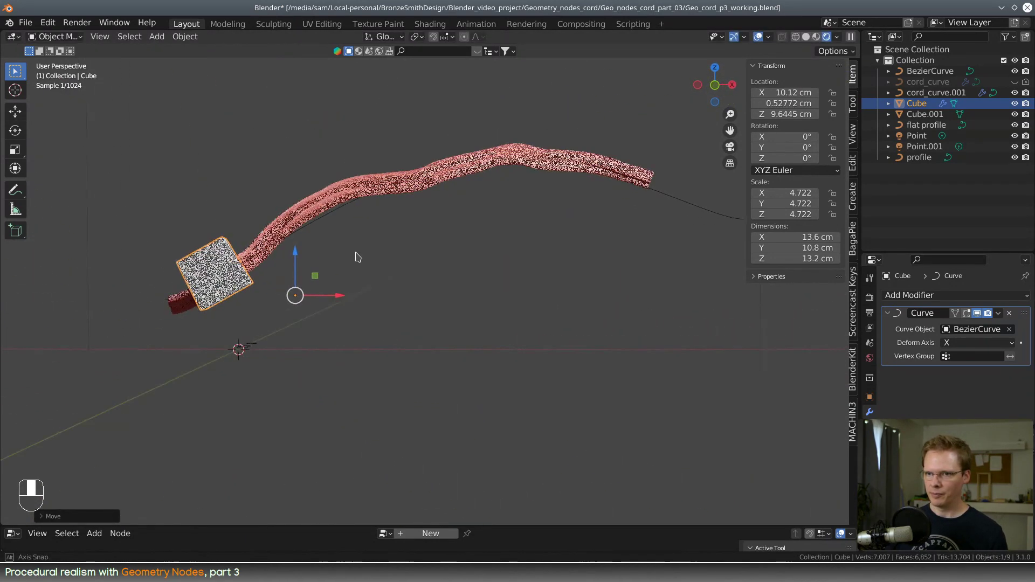
Step: Slide the cube along the X axis to the far end of the cord, at about X 97.8 cm
{"action": "left_click_drag", "start_coordinate": [343, 296], "coordinate": [804, 312]}
{"action": "scroll", "coordinate": [651, 285], "scroll_direction": "down", "scroll_amount": 3}
{"action": "middle_click_drag", "start_coordinate": [651, 285], "coordinate": [667, 286]}
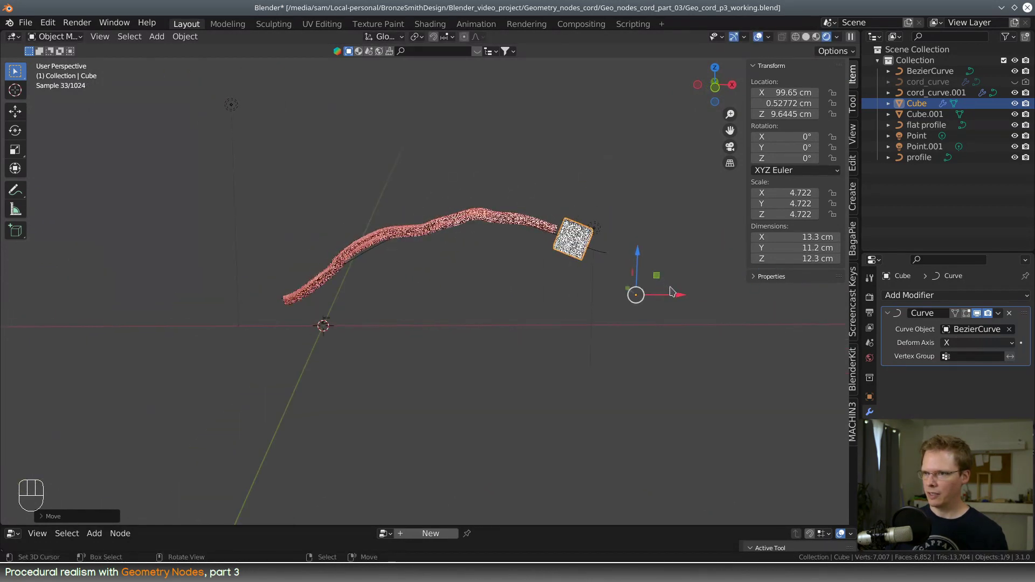
{"action": "left_click_drag", "start_coordinate": [675, 296], "coordinate": [669, 296]}
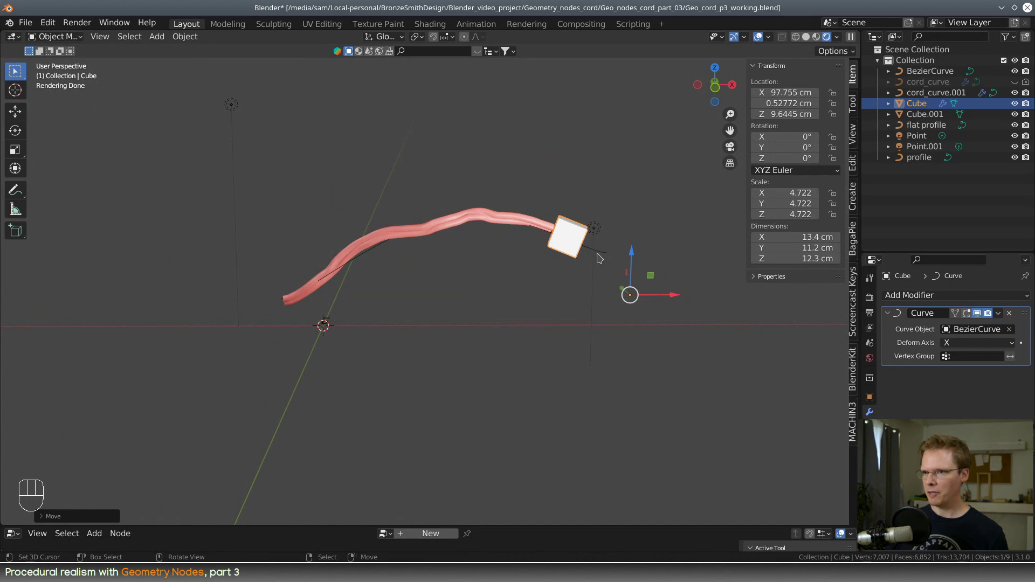
Step: Edit the Bezier curve and rotate its far end control point so the handles follow the downward slope of the cord
{"action": "left_click", "coordinate": [599, 258]}
{"action": "middle_click_drag", "start_coordinate": [606, 261], "coordinate": [596, 303]}
{"action": "key", "text": "Tab"}
{"action": "left_click", "coordinate": [572, 263]}
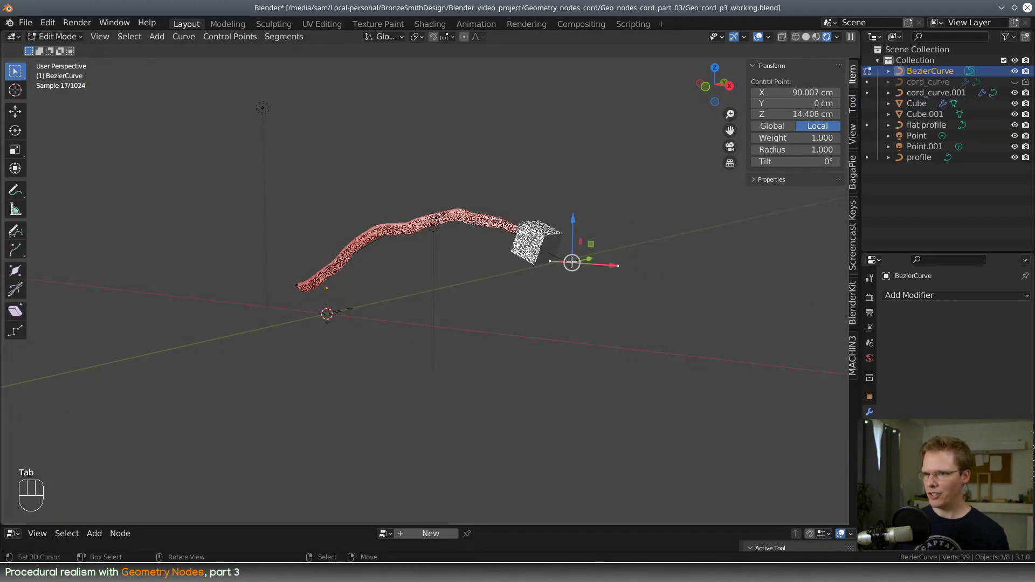
{"action": "middle_click_drag", "start_coordinate": [572, 262], "coordinate": [547, 287]}
{"action": "scroll", "coordinate": [557, 278], "scroll_direction": "up", "scroll_amount": 5}
{"action": "key", "text": "r"}
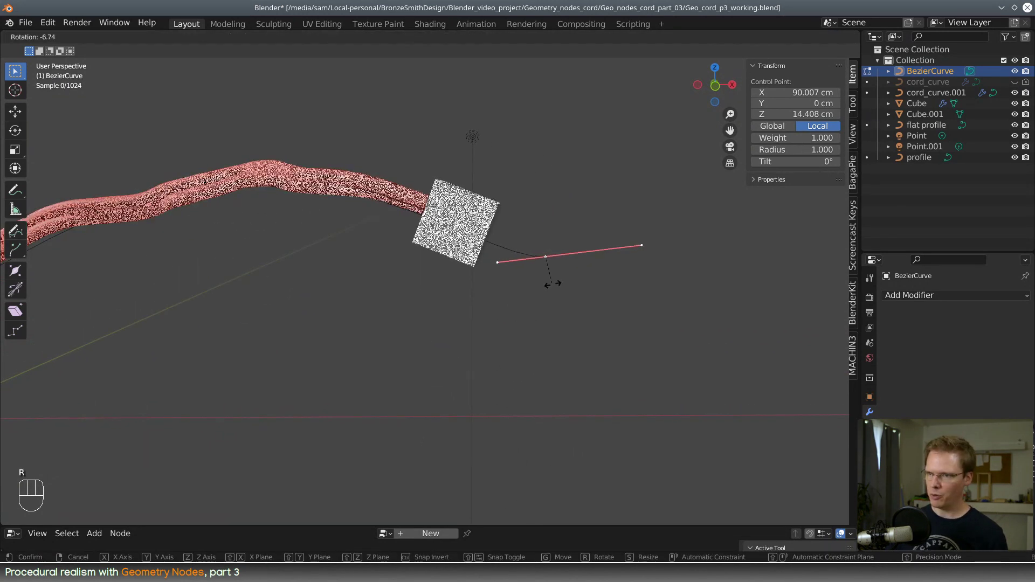
{"action": "left_click", "coordinate": [536, 289]}
Step: Subdivide the curve between its middle and far end control points and lower the new point to about Z 21 cm
{"action": "right_click", "coordinate": [205, 183]}
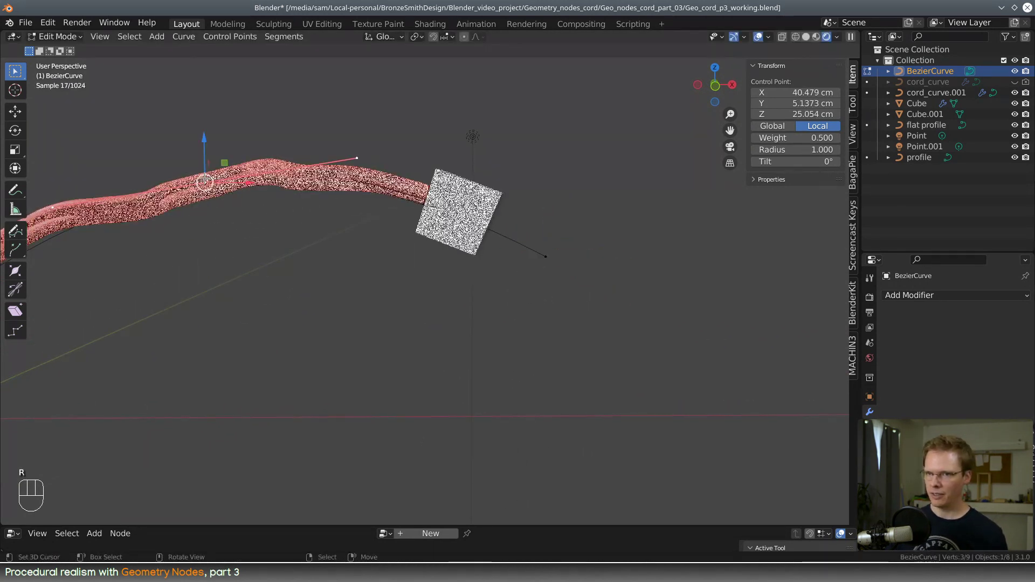
{"action": "right_click", "coordinate": [537, 253], "text": "shift"}
{"action": "key", "text": "w"}
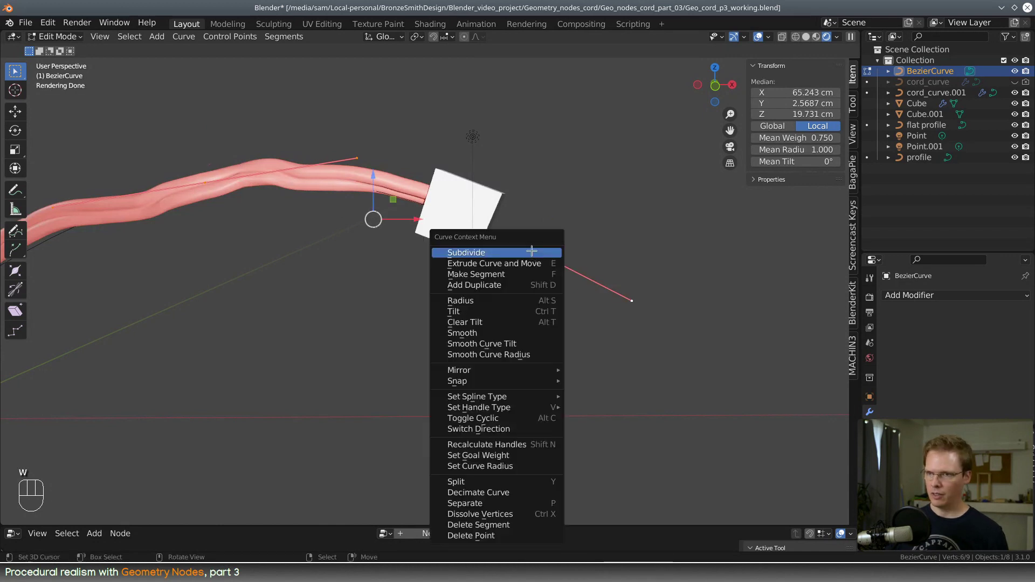
{"action": "left_click", "coordinate": [531, 251]}
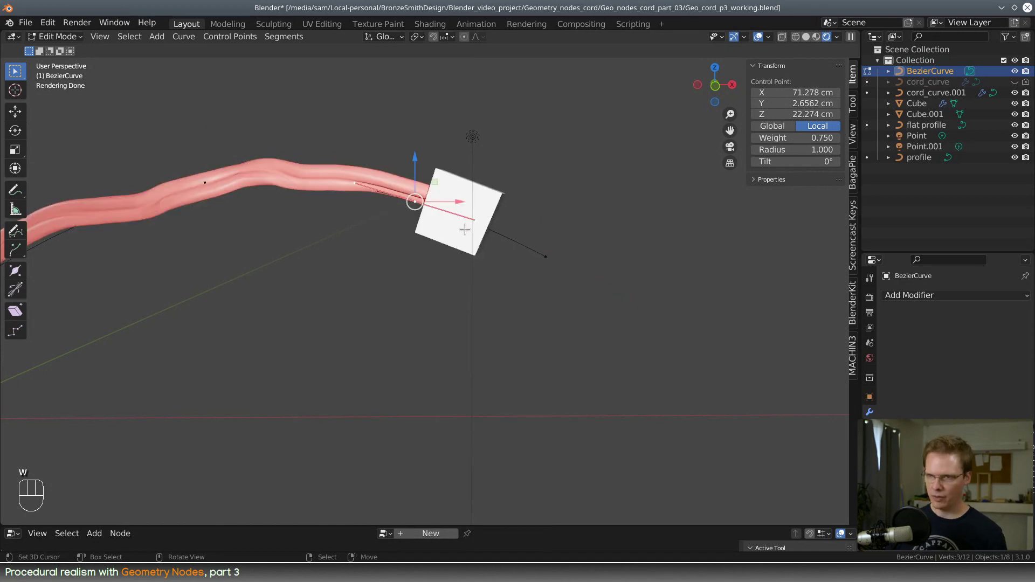
{"action": "key", "text": "g"}
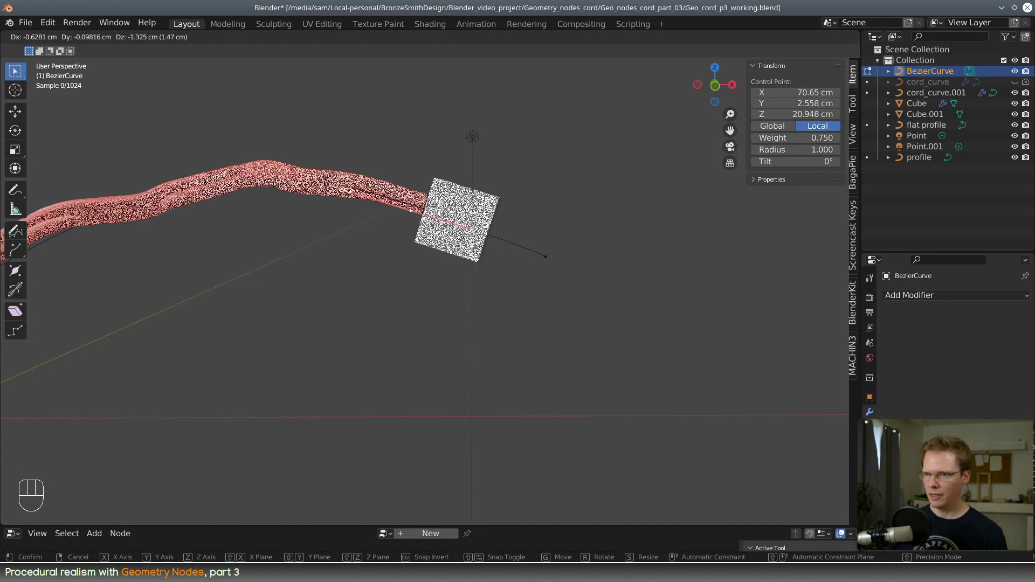
{"action": "left_click", "coordinate": [461, 237]}
Step: Adjust both handles of the far end control point, placing the inner one at about X 86.6, Y 0.1, Z 15.8 cm
{"action": "right_click", "coordinate": [551, 261]}
{"action": "right_click", "coordinate": [632, 300]}
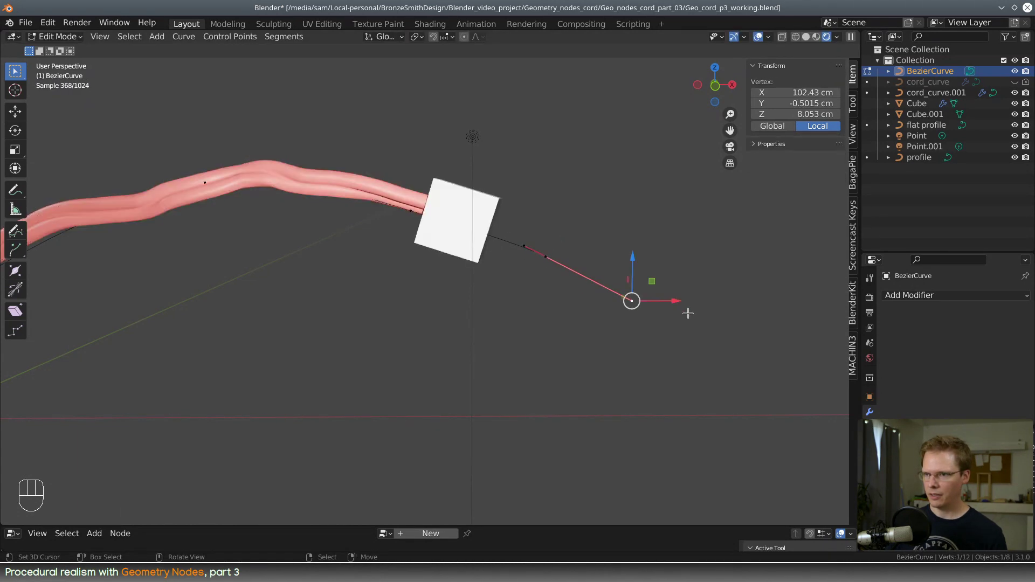
{"action": "key", "text": "g"}
{"action": "left_click", "coordinate": [634, 281]}
{"action": "right_click", "coordinate": [554, 258]}
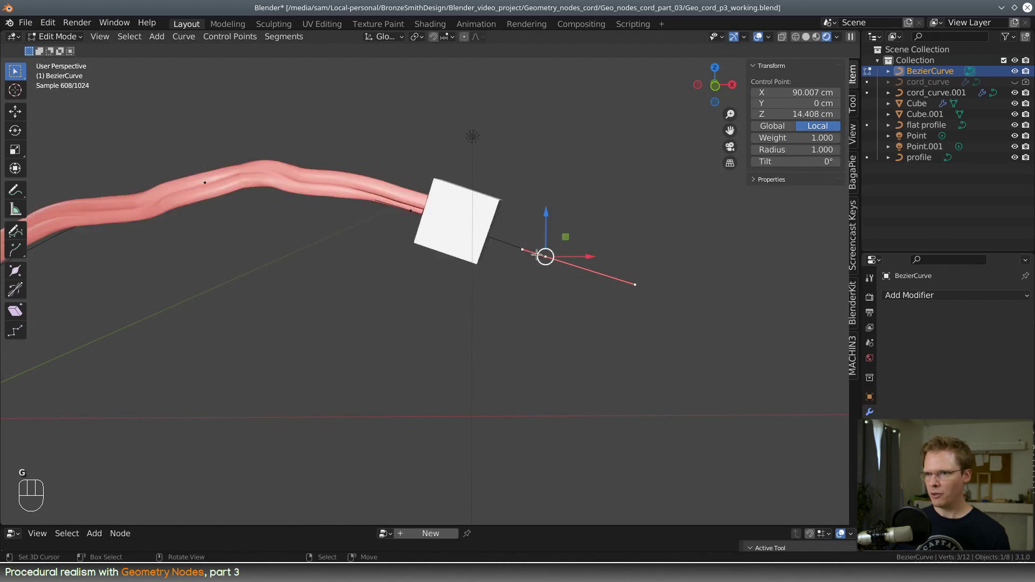
{"action": "right_click", "coordinate": [537, 257]}
{"action": "key", "text": "g"}
{"action": "left_click", "coordinate": [527, 249]}
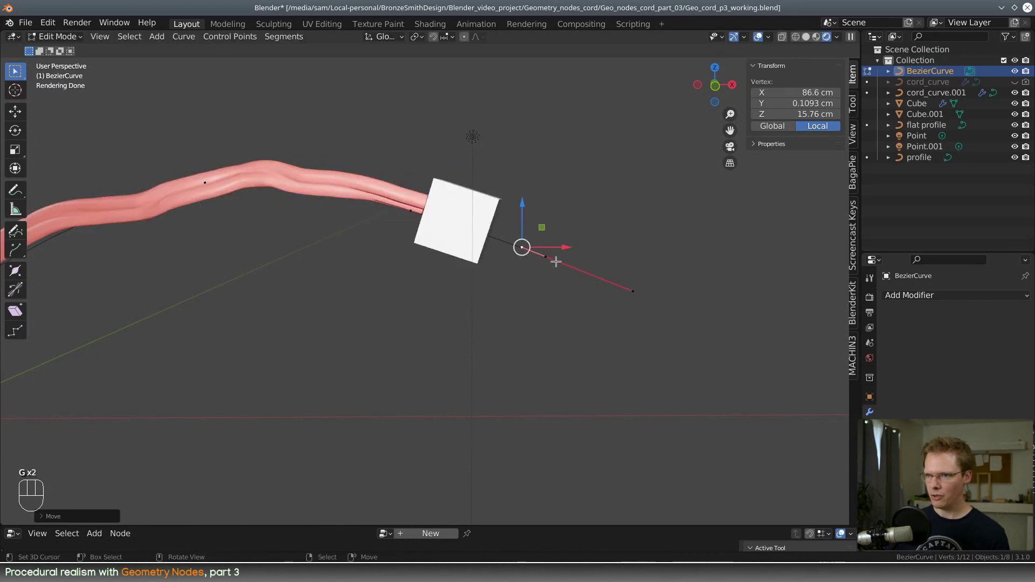
Step: Move the far end control point closer to the cube, to about X 85 cm and Z 17 cm
{"action": "right_click", "coordinate": [555, 261]}
{"action": "key", "text": "g"}
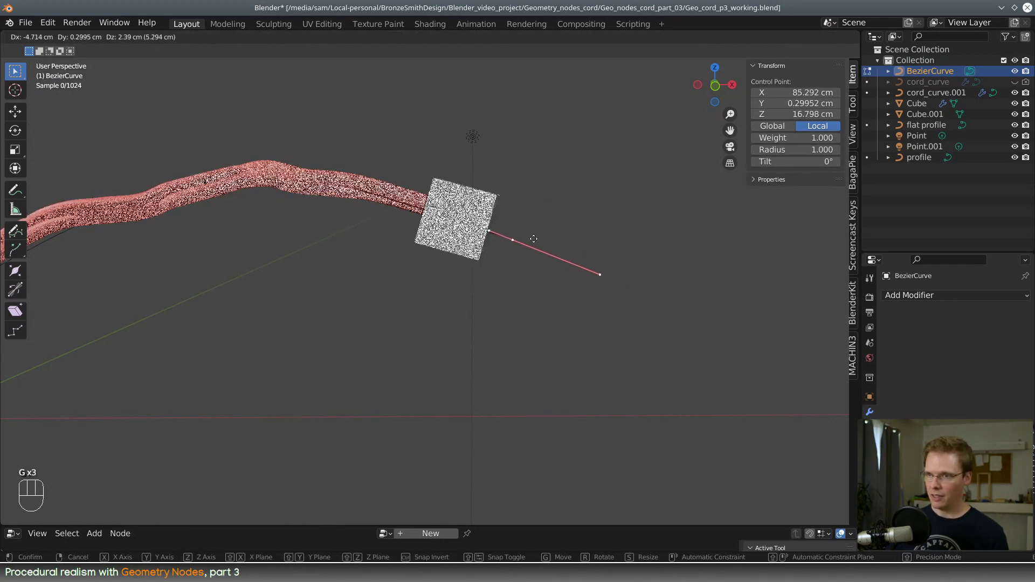
{"action": "left_click", "coordinate": [532, 240]}
Step: Select the neighbouring control point at the cube together with the far end control point
{"action": "middle_click_drag", "start_coordinate": [600, 249], "coordinate": [498, 351]}
{"action": "mouse_move", "coordinate": [391, 359]}
{"action": "left_mouse_down"}
{"action": "mouse_move", "coordinate": [401, 356]}
{"action": "mouse_move", "coordinate": [393, 358]}
{"action": "left_mouse_up"}
{"action": "middle_click_drag", "start_coordinate": [391, 361], "coordinate": [480, 297]}
{"action": "left_click", "coordinate": [412, 268], "text": "shift"}
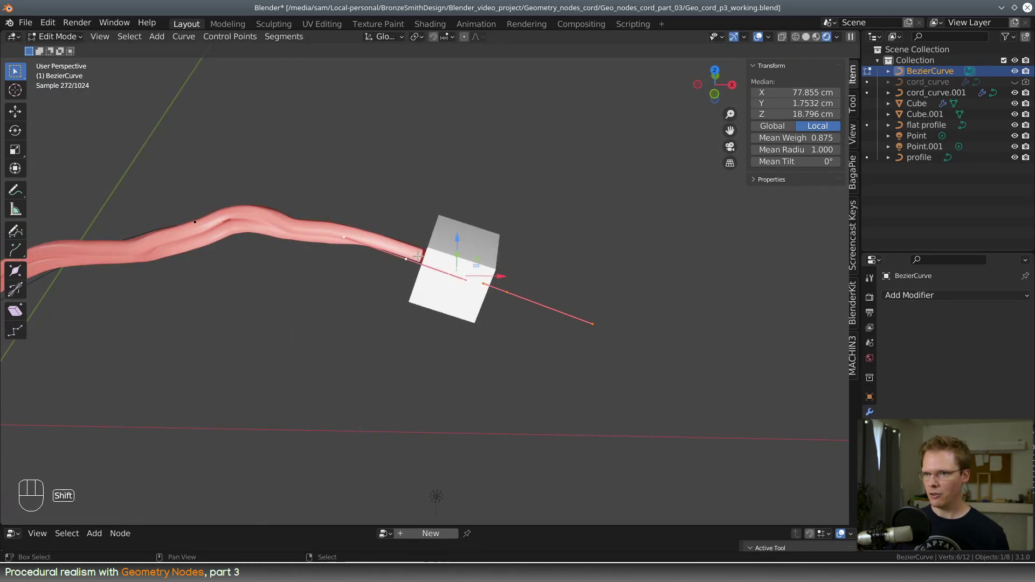
Step: Try moving the two selected control points together to test how the cube and the cord follow
{"action": "scroll", "coordinate": [448, 355], "scroll_direction": "down", "scroll_amount": 4}
{"action": "middle_click_drag", "start_coordinate": [448, 356], "coordinate": [467, 323]}
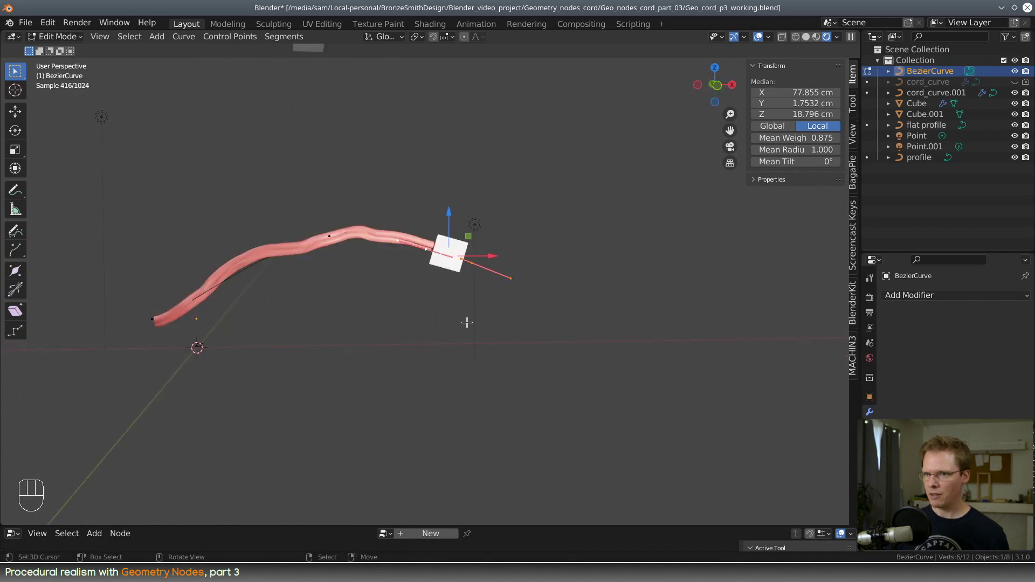
{"action": "key", "text": "g"}
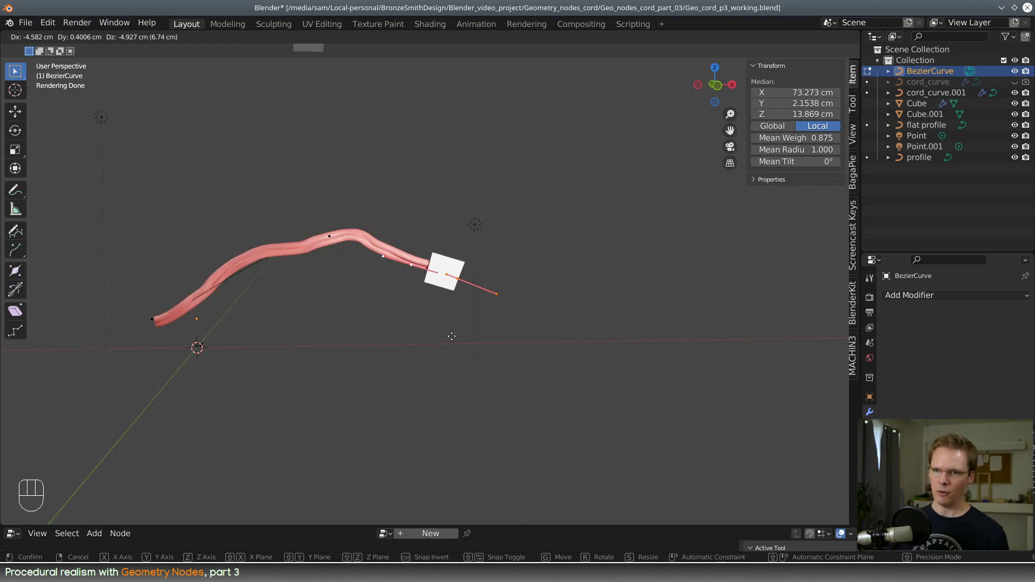
{"action": "left_click", "coordinate": [454, 301]}
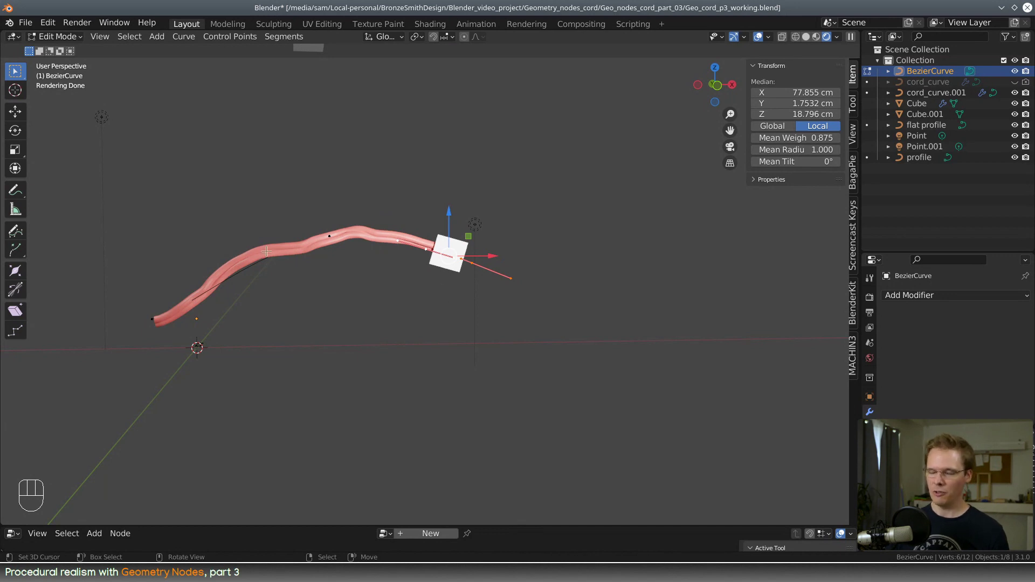
Step: Move the last two control points together along the Y axis to a median of about Y 0.9 cm
{"action": "middle_click_drag", "start_coordinate": [528, 278], "coordinate": [446, 284]}
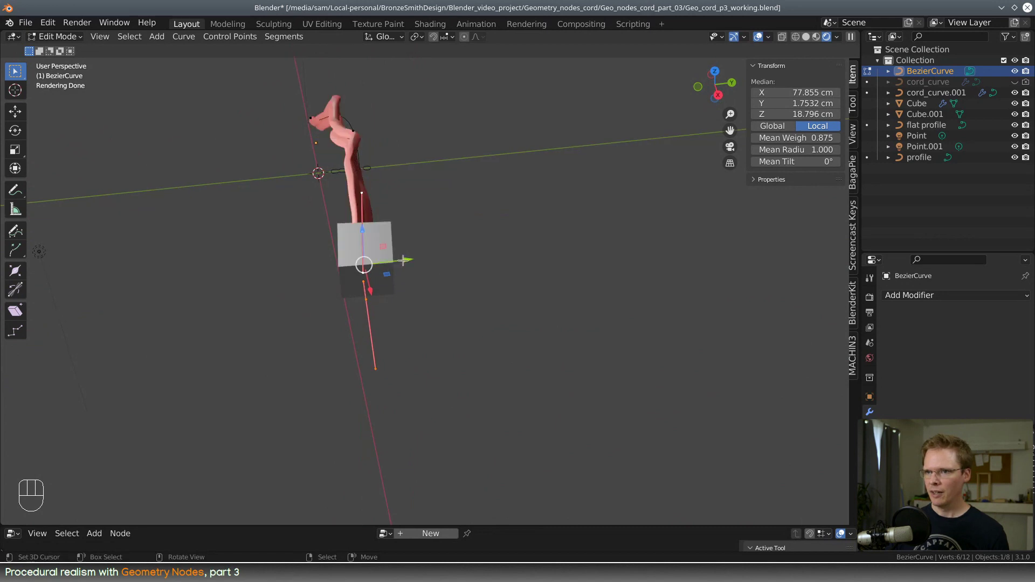
{"action": "key", "text": "g"}
{"action": "key", "text": "y"}
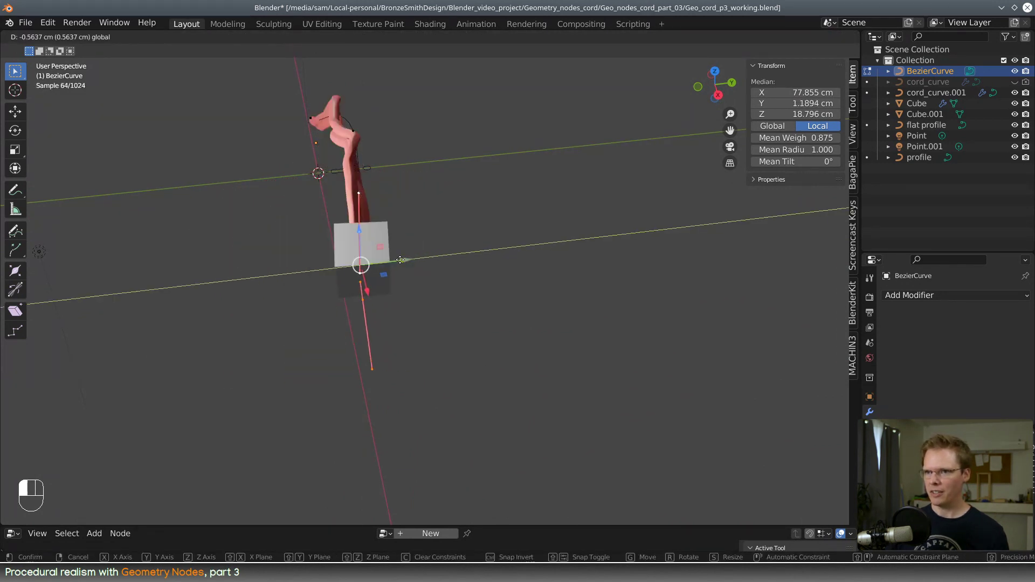
{"action": "left_click", "coordinate": [360, 282]}
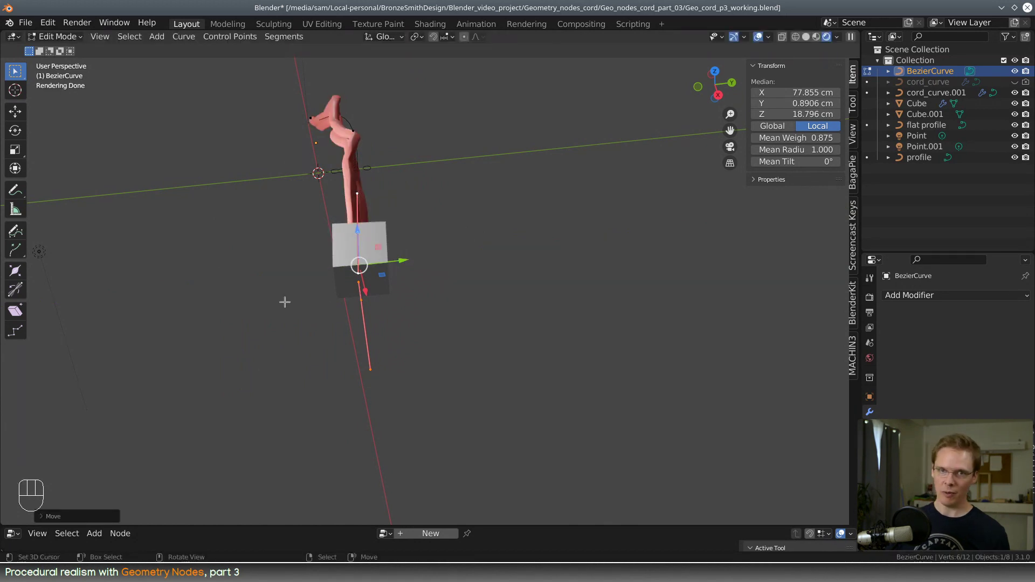
Step: Leave curve editing, select the deformed cord, enlarge the node editor area and switch it to the Shader Editor
{"action": "middle_click_drag", "start_coordinate": [285, 302], "coordinate": [146, 240]}
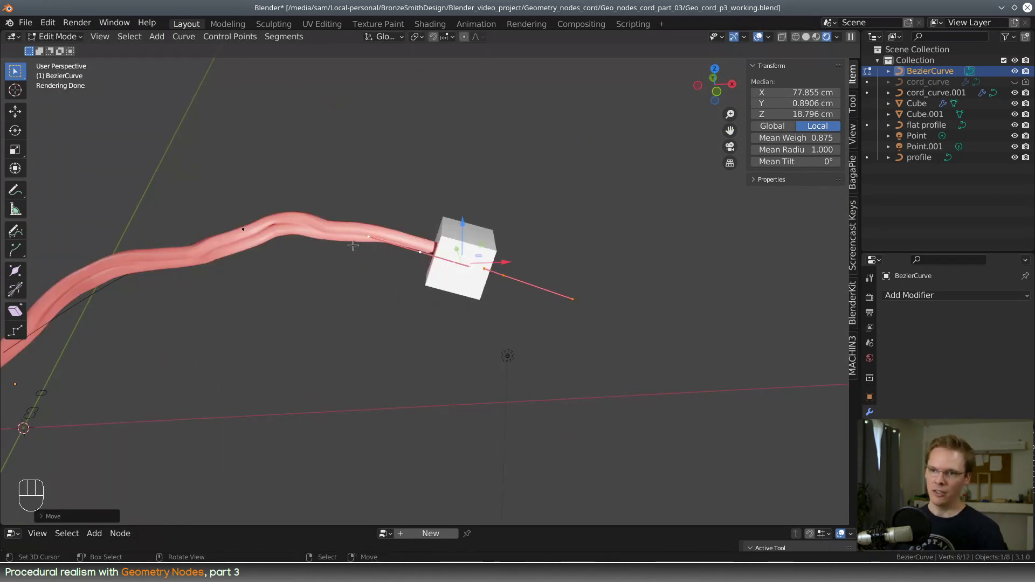
{"action": "middle_click_drag", "start_coordinate": [345, 339], "coordinate": [418, 215]}
{"action": "key", "text": "Tab"}
{"action": "scroll", "coordinate": [500, 281], "scroll_direction": "down", "scroll_amount": 2}
{"action": "right_click", "coordinate": [473, 180]}
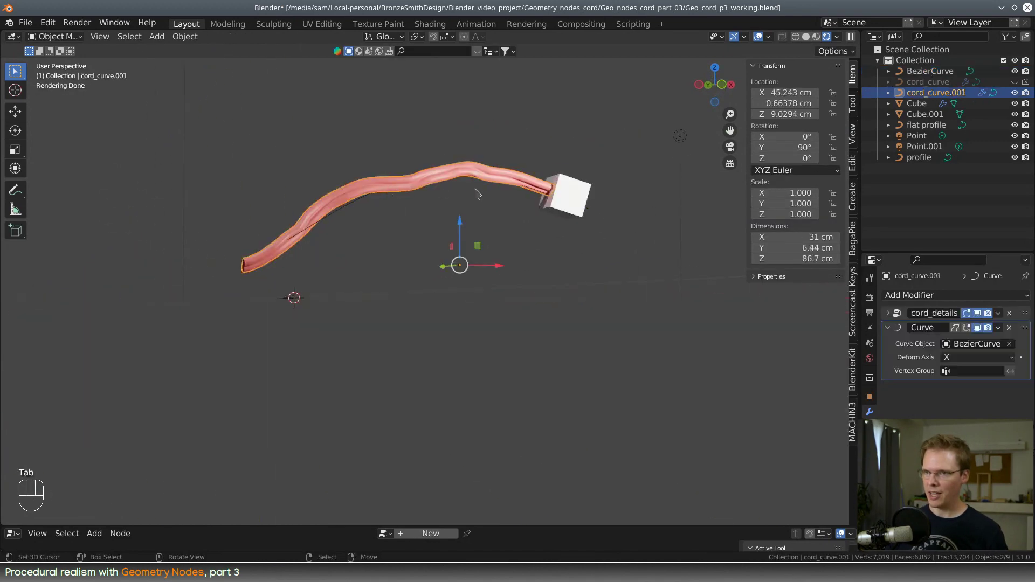
{"action": "middle_click_drag", "start_coordinate": [474, 190], "coordinate": [469, 240], "text": "shift"}
{"action": "left_click_drag", "start_coordinate": [234, 516], "coordinate": [274, 273]}
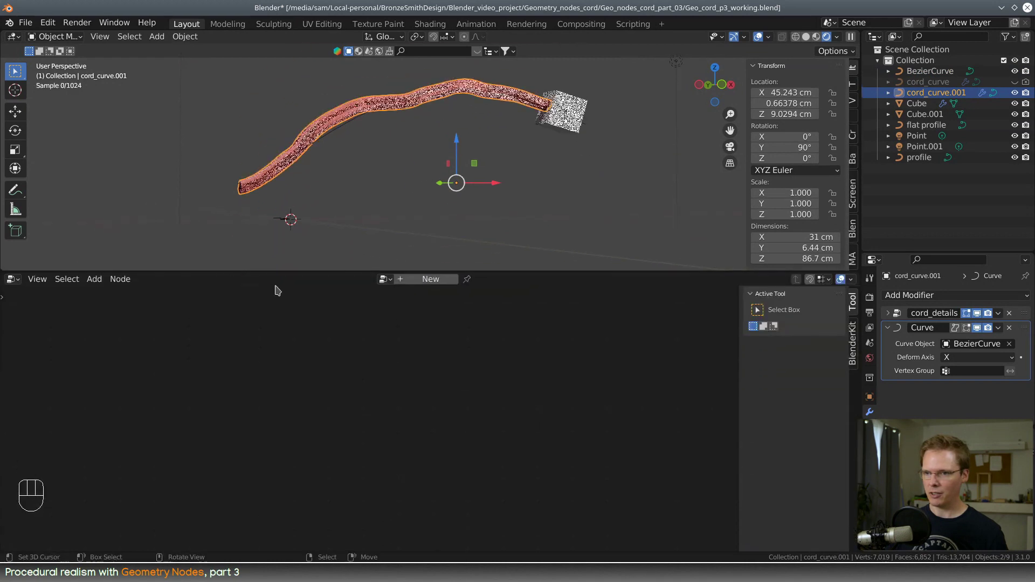
{"action": "left_click", "coordinate": [385, 279]}
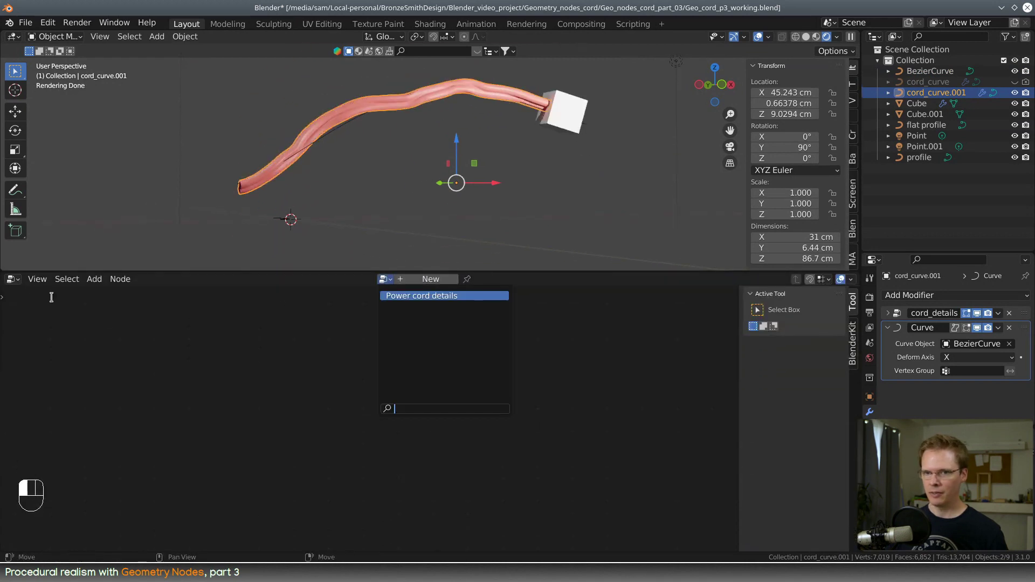
{"action": "left_click", "coordinate": [13, 279]}
{"action": "left_click", "coordinate": [44, 400]}
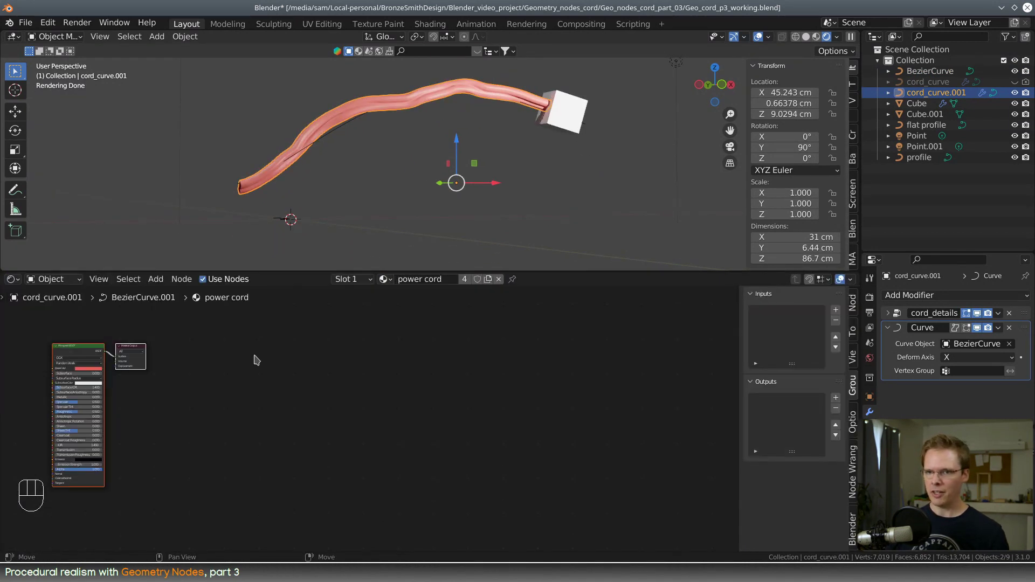
Step: Add a Noise Texture node to the power cord material, placed before the Principled BSDF
{"action": "middle_click_drag", "start_coordinate": [203, 395], "coordinate": [570, 394]}
{"action": "scroll", "coordinate": [483, 405], "scroll_direction": "up", "scroll_amount": 4}
{"action": "key", "text": "shift+a"}
{"action": "left_click", "coordinate": [303, 391]}
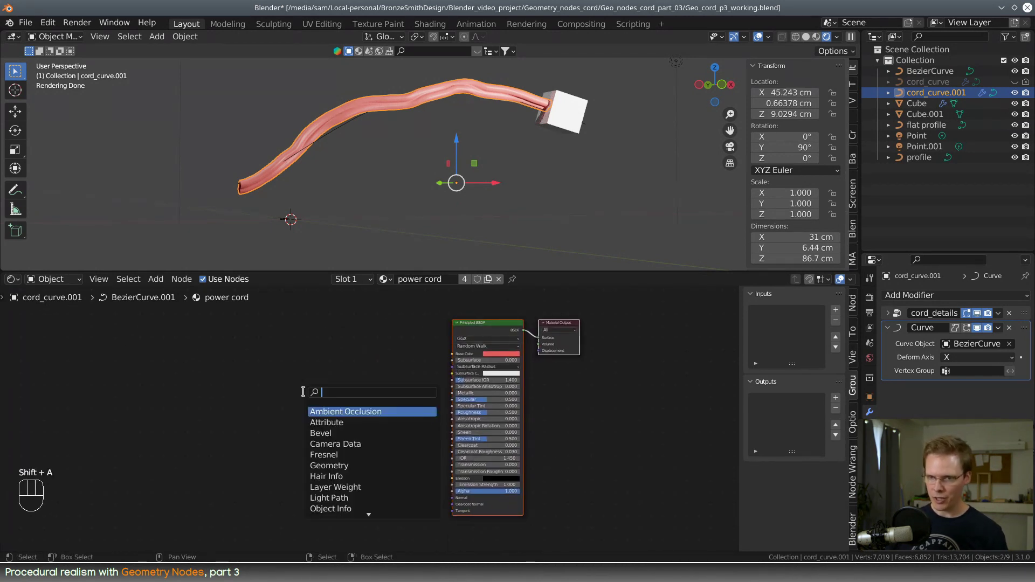
{"action": "type", "text": "noise"}
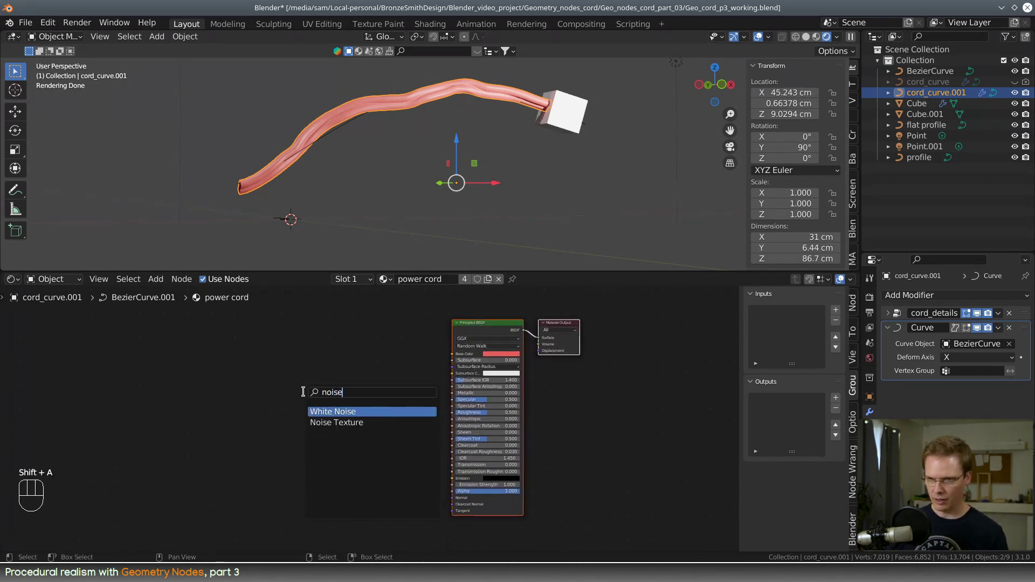
{"action": "key", "text": "Down"}
{"action": "key", "text": "Return"}
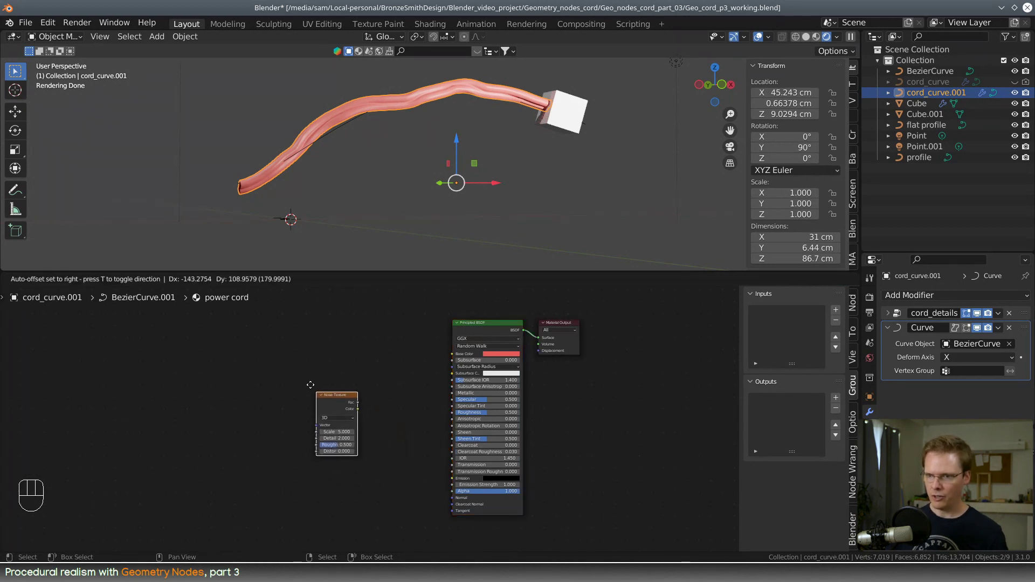
{"action": "left_click", "coordinate": [299, 367]}
{"action": "scroll", "coordinate": [293, 364], "scroll_direction": "up", "scroll_amount": 2}
{"action": "middle_click_drag", "start_coordinate": [294, 364], "coordinate": [228, 384]}
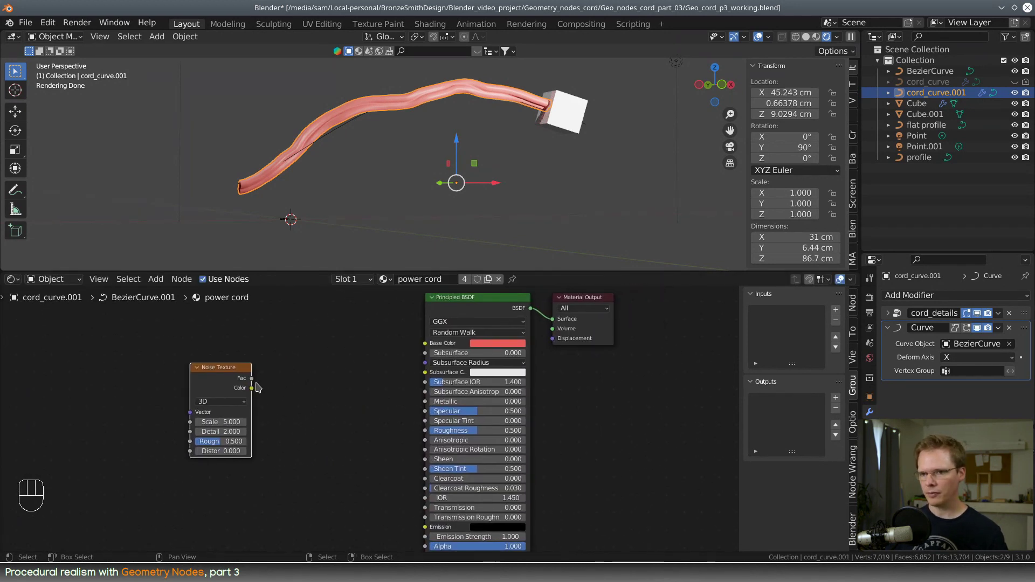
Step: Connect the Noise Texture's Fac output to the Principled BSDF's Base Color and get a closer view of the cord
{"action": "left_click_drag", "start_coordinate": [251, 378], "coordinate": [425, 344]}
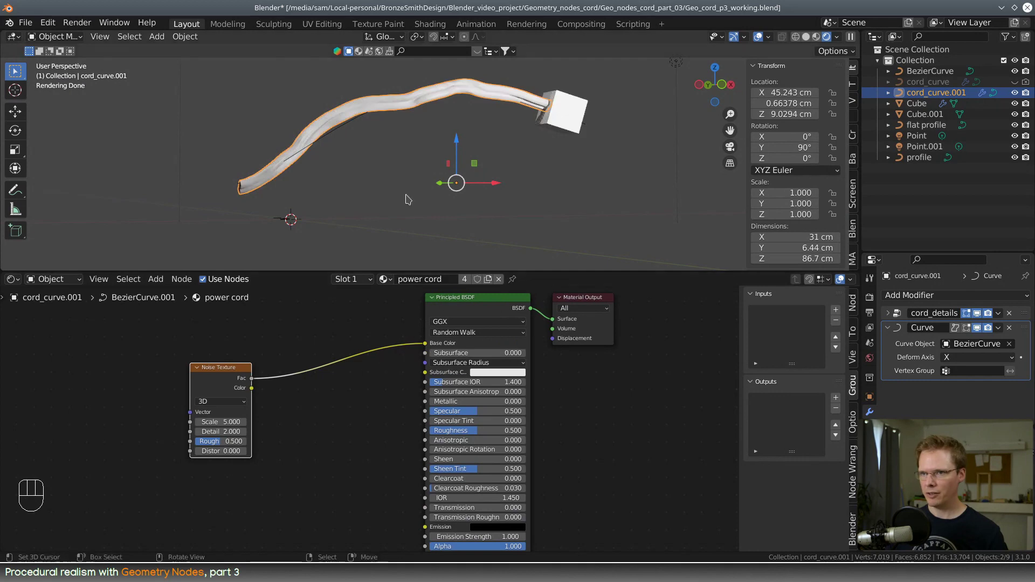
{"action": "scroll", "coordinate": [358, 185], "scroll_direction": "up", "scroll_amount": 3}
{"action": "middle_click_drag", "start_coordinate": [360, 182], "coordinate": [415, 221], "text": "shift"}
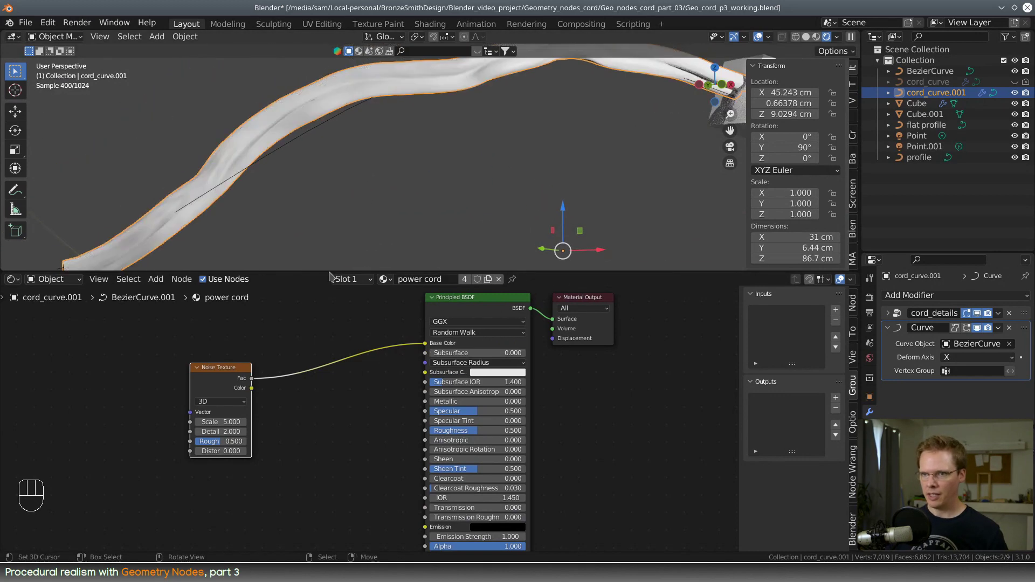
Step: Insert a ColorRamp node between the Noise Texture and the Principled BSDF, and space the Noise Texture away from it
{"action": "key", "text": "shift+a"}
{"action": "left_click", "coordinate": [328, 419]}
{"action": "type", "text": "color"}
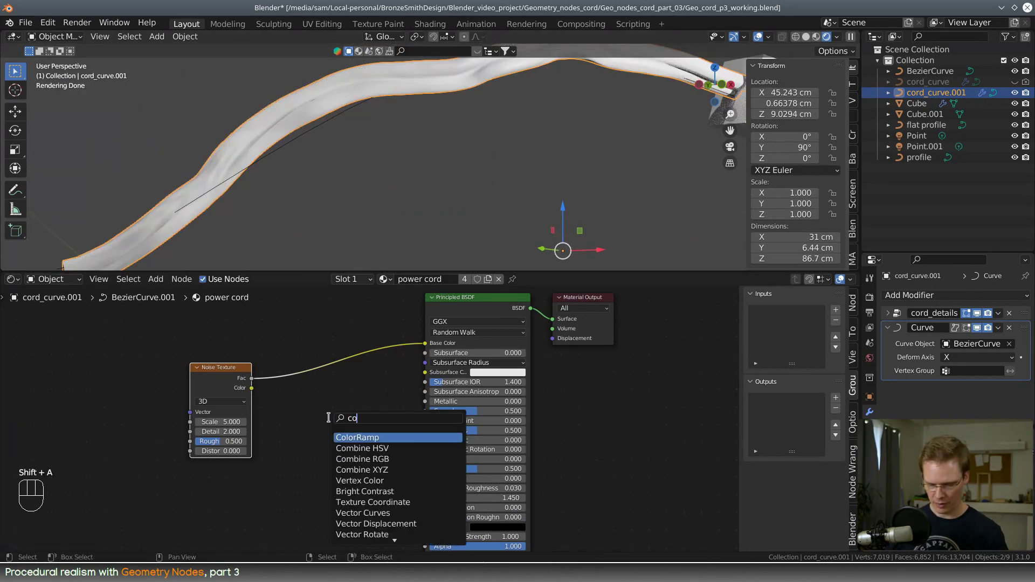
{"action": "left_click", "coordinate": [363, 439]}
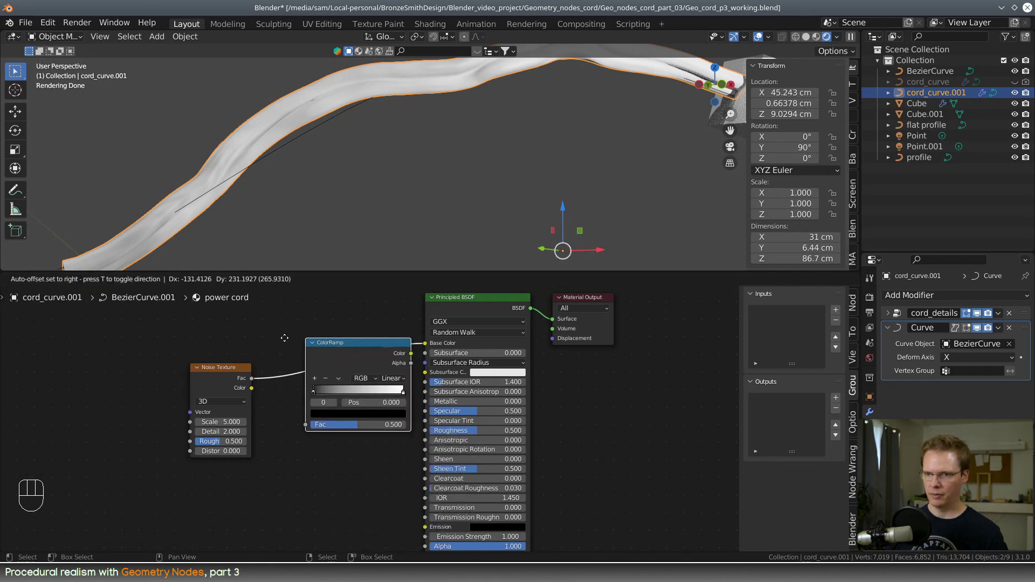
{"action": "left_click", "coordinate": [337, 347]}
{"action": "left_click_drag", "start_coordinate": [218, 373], "coordinate": [131, 353]}
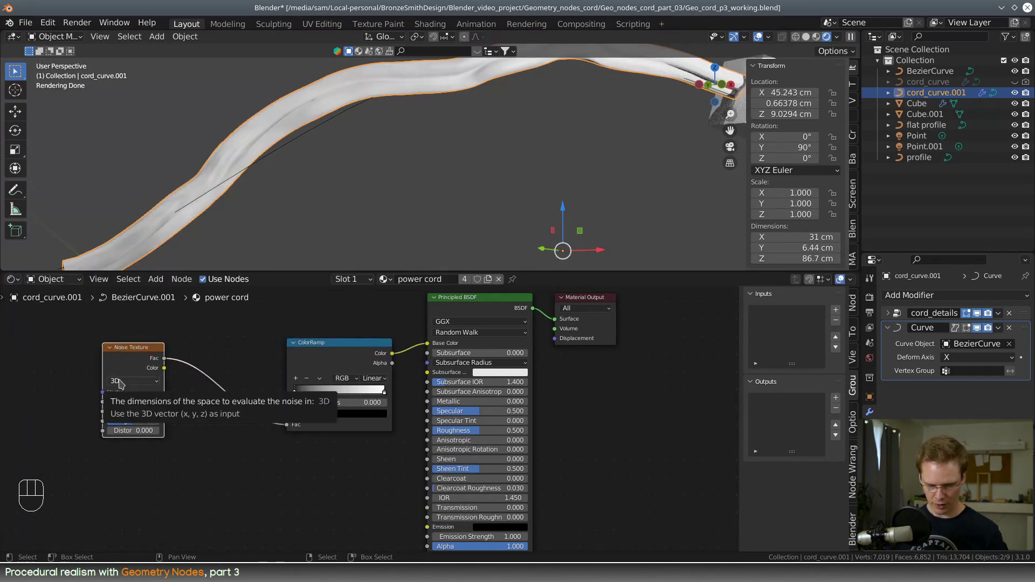
Step: Add Texture Coordinate and Mapping nodes feeding the Noise Texture's Vector input, and shift the Noise Texture clear of them
{"action": "key", "text": "ctrl+t"}
{"action": "scroll", "coordinate": [142, 418], "scroll_direction": "down", "scroll_amount": 3}
{"action": "middle_click_drag", "start_coordinate": [170, 477], "coordinate": [243, 488]}
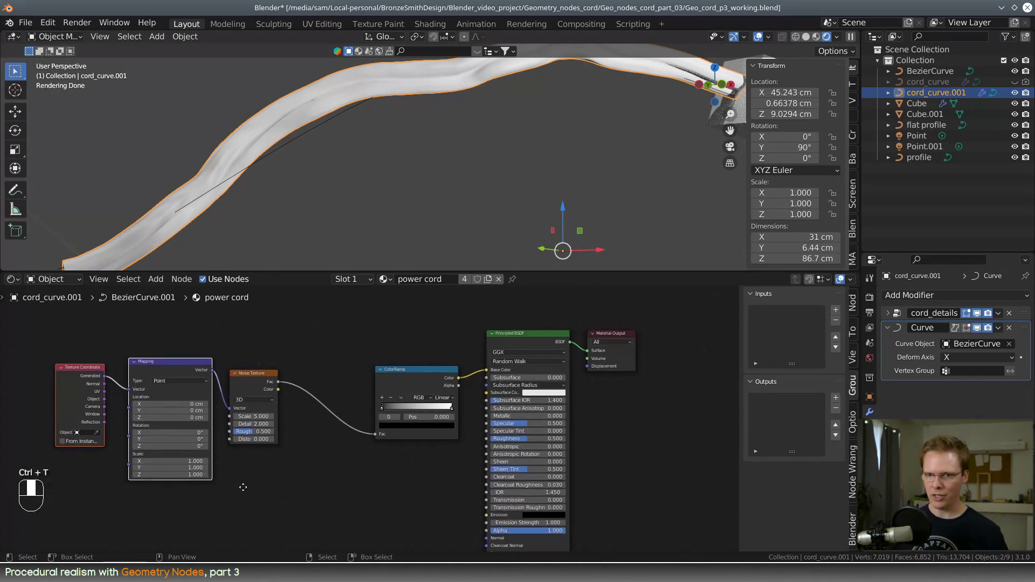
{"action": "scroll", "coordinate": [242, 489], "scroll_direction": "up", "scroll_amount": 3}
{"action": "scroll", "coordinate": [243, 489], "scroll_direction": "up", "scroll_amount": 1}
{"action": "middle_click_drag", "start_coordinate": [285, 434], "coordinate": [348, 418]}
{"action": "left_click_drag", "start_coordinate": [279, 343], "coordinate": [302, 351]}
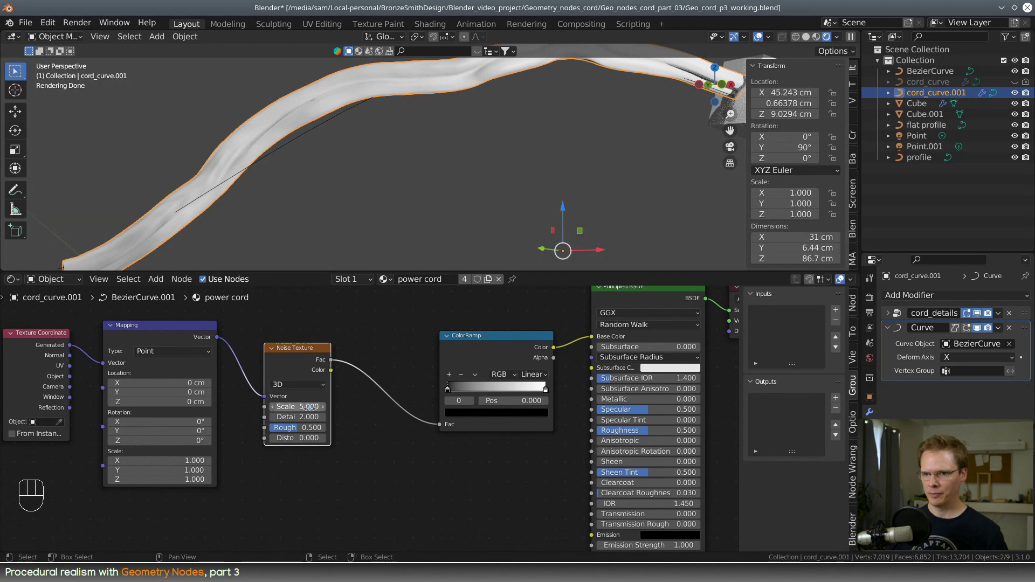
Step: Set the Noise Texture's scale to 22.3 and the ColorRamp's black stop position to 0.464, then inspect the stretched pattern on the cord
{"action": "left_click_drag", "start_coordinate": [309, 407], "coordinate": [365, 423]}
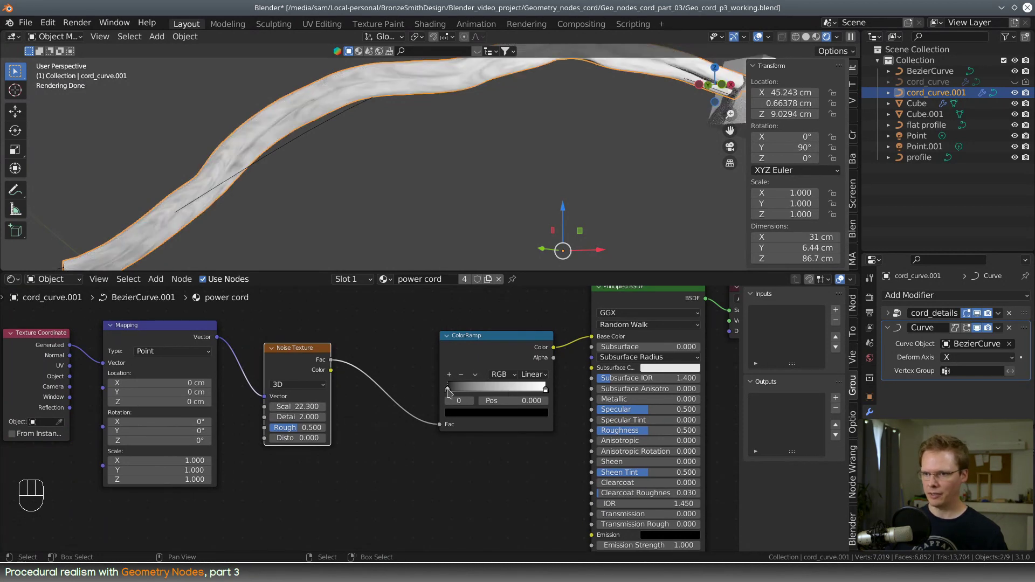
{"action": "left_click_drag", "start_coordinate": [448, 389], "coordinate": [493, 389]}
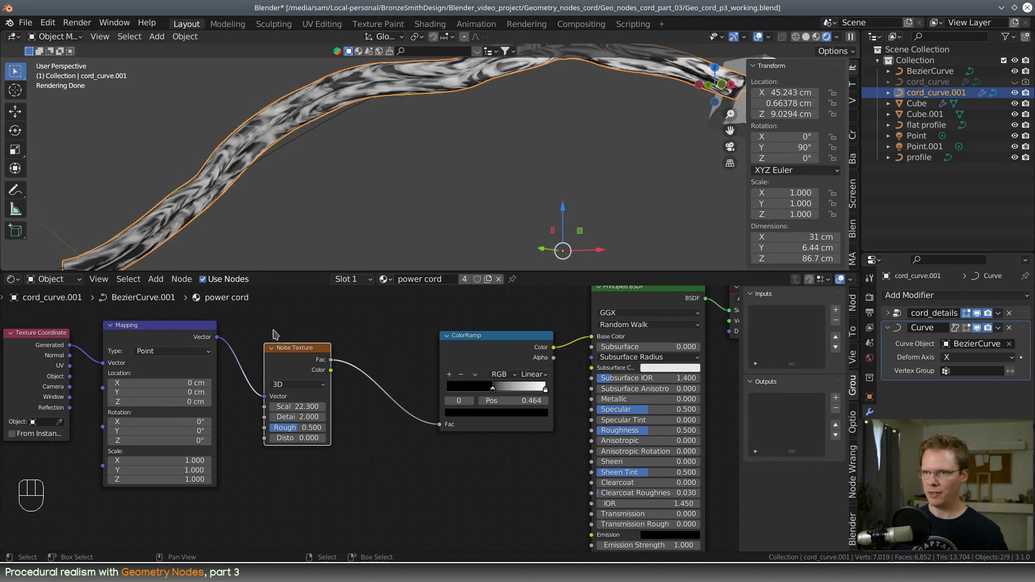
{"action": "middle_click_drag", "start_coordinate": [502, 183], "coordinate": [451, 231]}
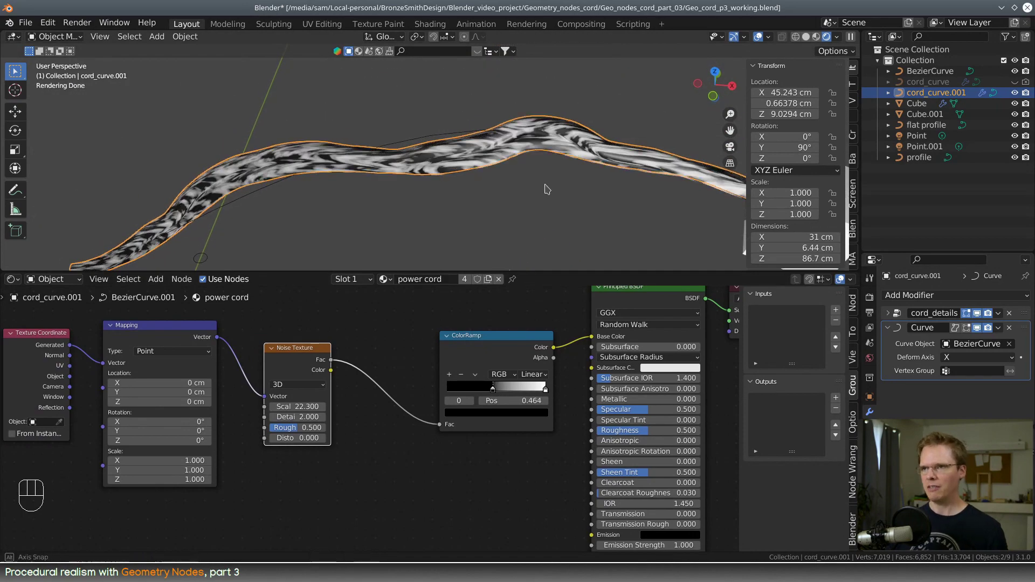
{"action": "middle_click_drag", "start_coordinate": [547, 189], "coordinate": [300, 134]}
{"action": "middle_click_drag", "start_coordinate": [315, 185], "coordinate": [353, 164]}
{"action": "right_click", "coordinate": [352, 164]}
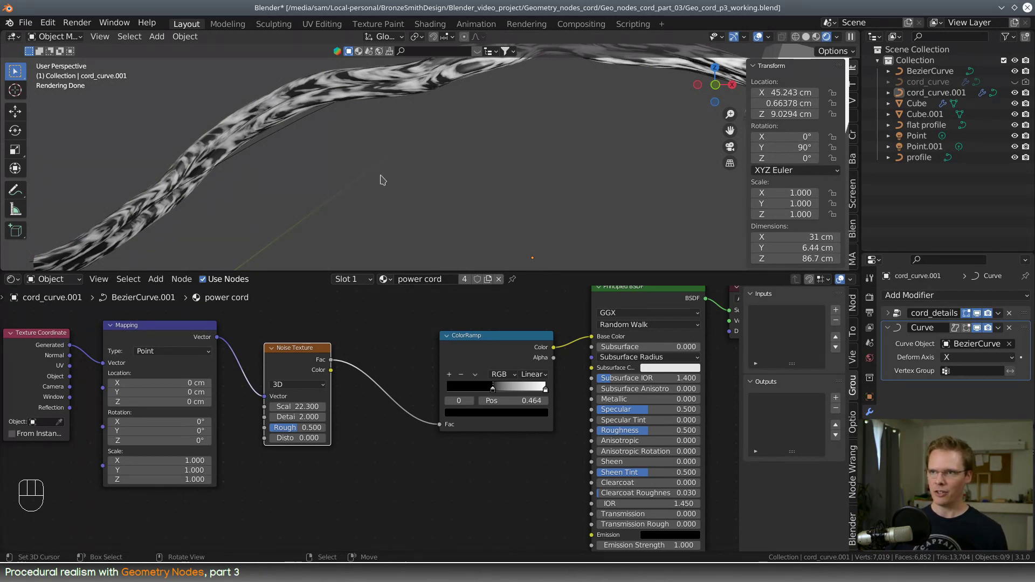
{"action": "middle_click_drag", "start_coordinate": [383, 180], "coordinate": [395, 180]}
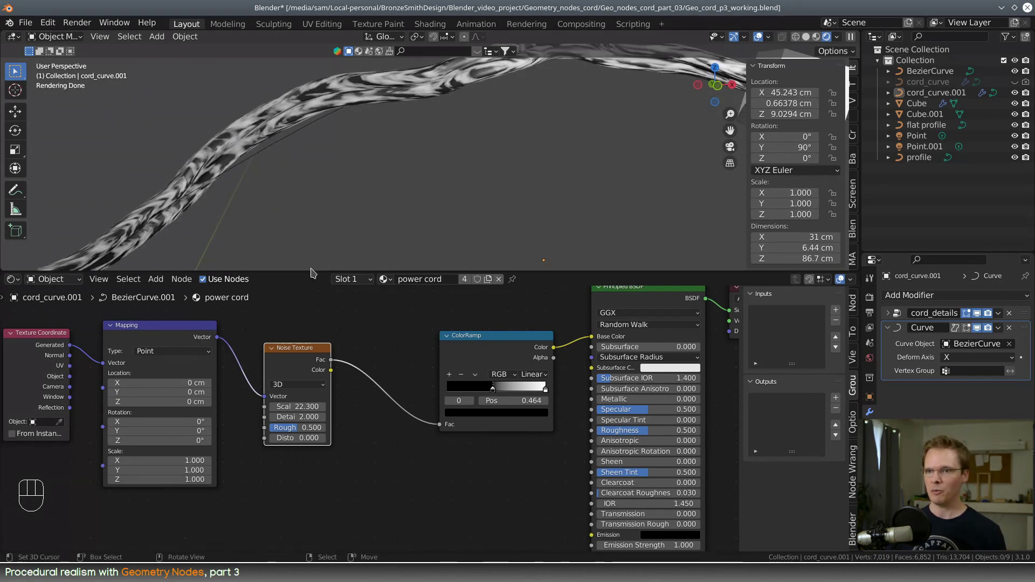
Step: Enlarge the 3D viewport area and delete both cubes from the scene
{"action": "left_click_drag", "start_coordinate": [309, 273], "coordinate": [299, 320]}
{"action": "scroll", "coordinate": [396, 220], "scroll_direction": "down", "scroll_amount": 5}
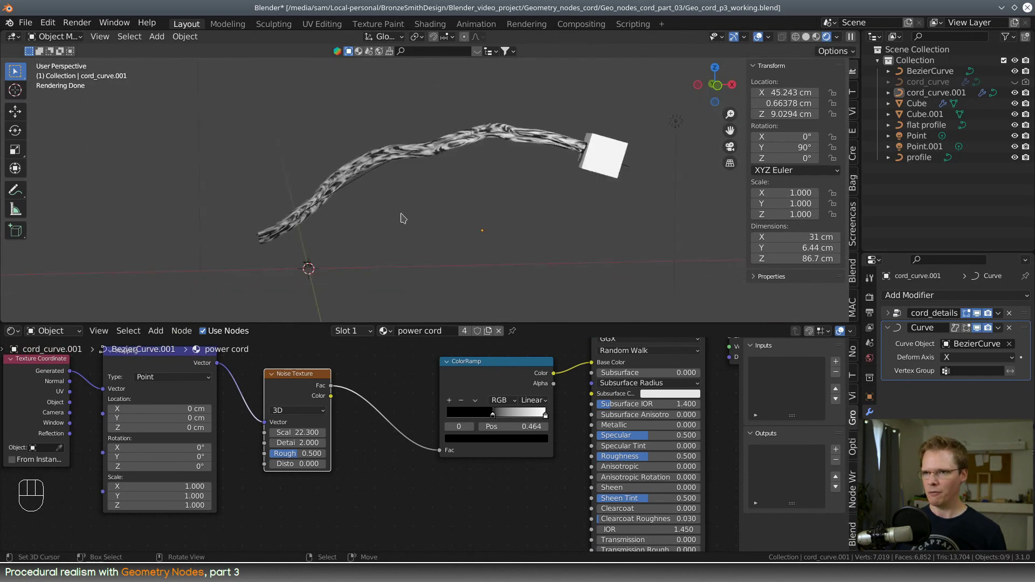
{"action": "middle_click_drag", "start_coordinate": [402, 214], "coordinate": [471, 207]}
{"action": "scroll", "coordinate": [469, 223], "scroll_direction": "down", "scroll_amount": 4}
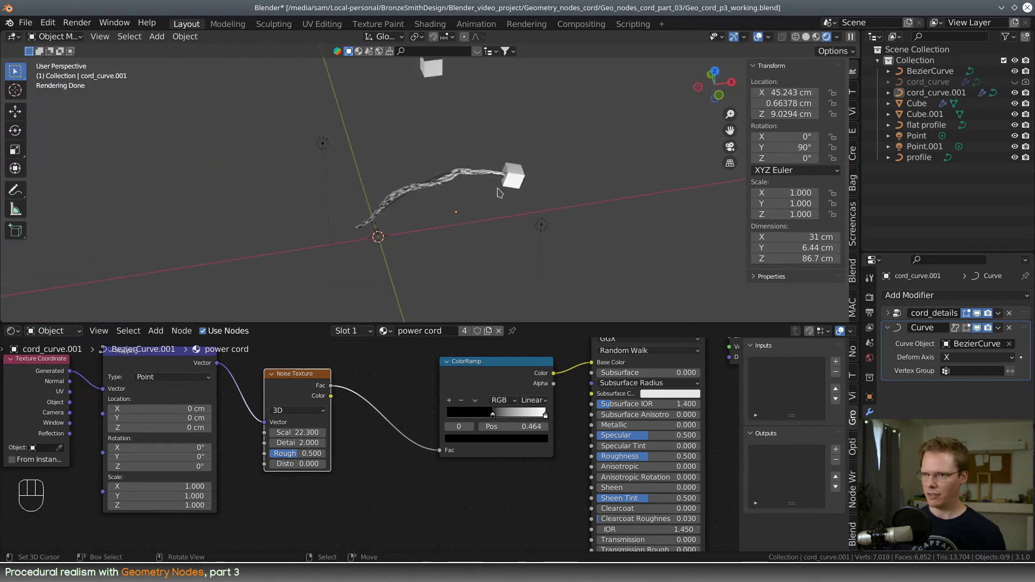
{"action": "left_click", "coordinate": [511, 178]}
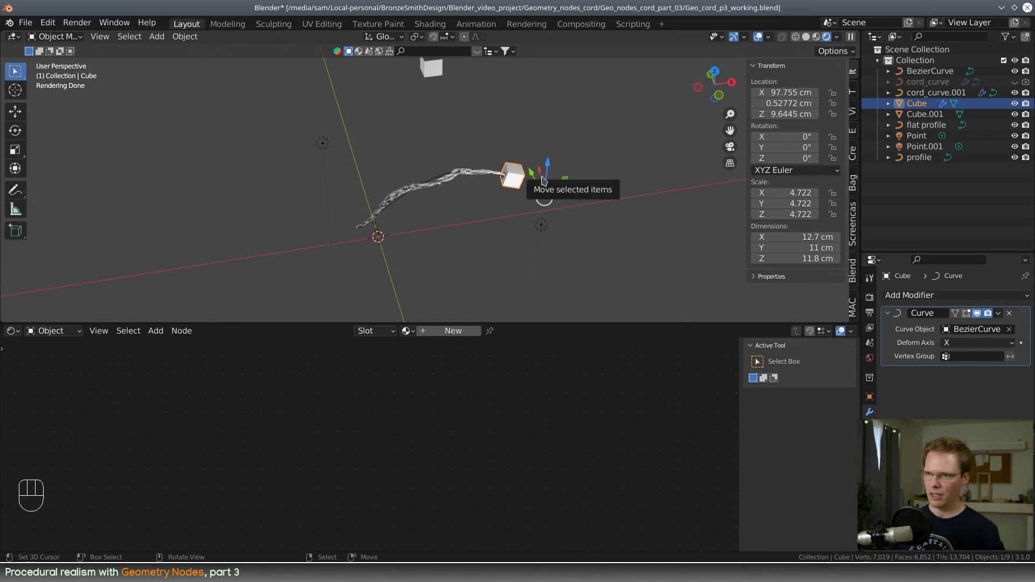
{"action": "key", "text": "Delete"}
{"action": "right_click", "coordinate": [437, 76]}
{"action": "key", "text": "Delete"}
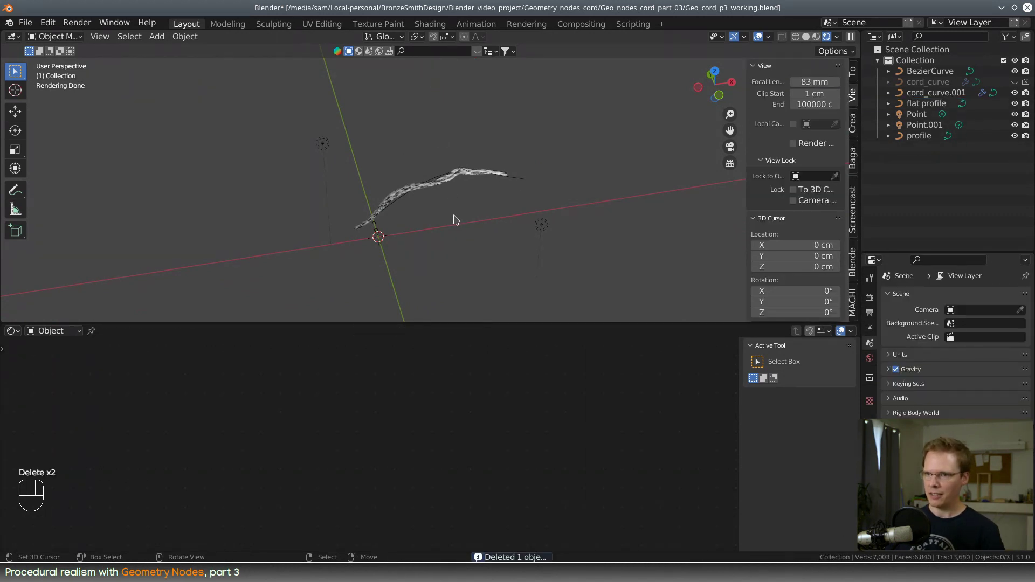
Step: Remove the Curve modifier from the cord and hide the BezierCurve guide object
{"action": "right_click", "coordinate": [465, 174]}
{"action": "scroll", "coordinate": [473, 193], "scroll_direction": "down", "scroll_amount": 3}
{"action": "scroll", "coordinate": [473, 197], "scroll_direction": "up", "scroll_amount": 3}
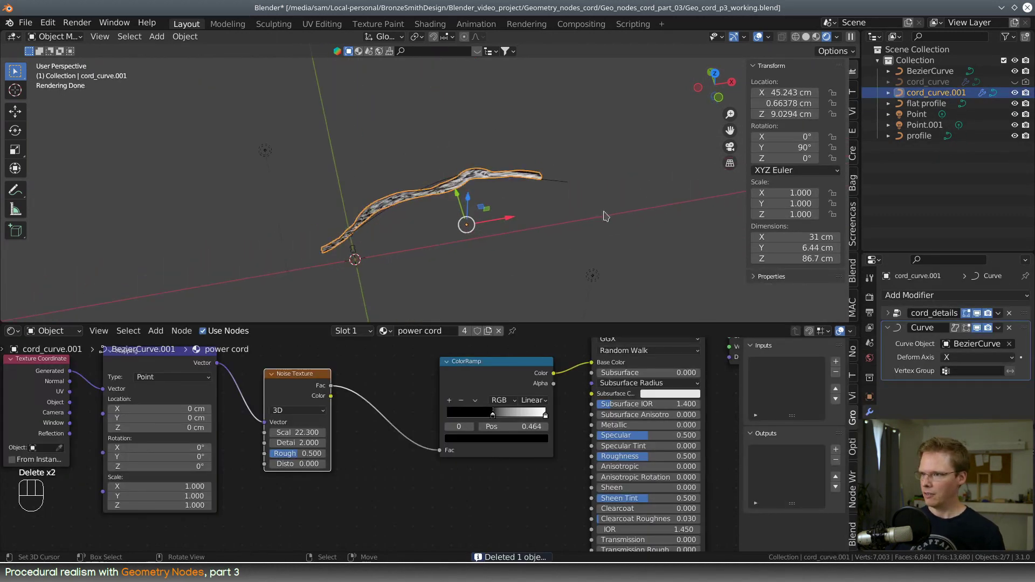
{"action": "left_click", "coordinate": [1009, 328]}
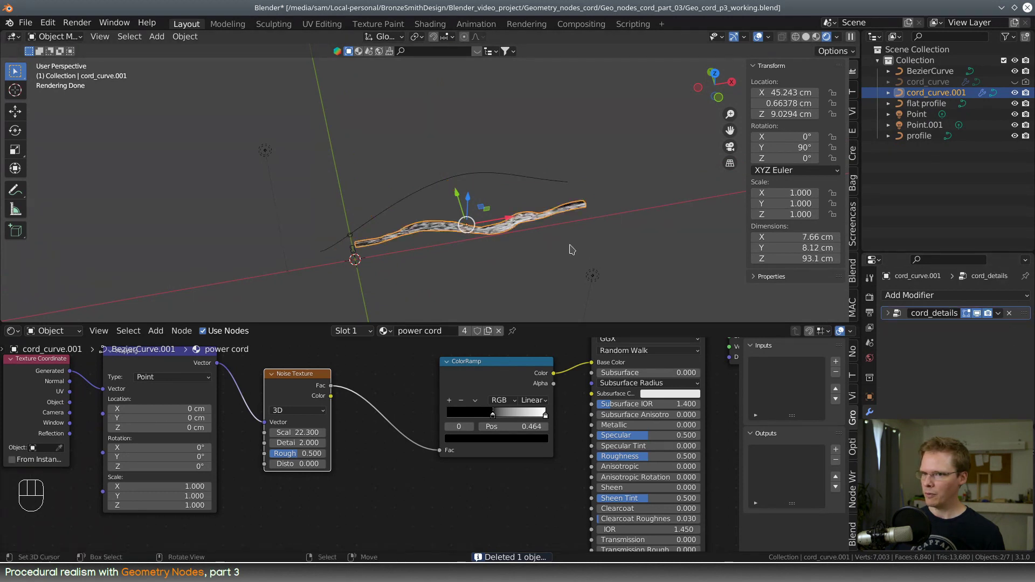
{"action": "right_click", "coordinate": [492, 176]}
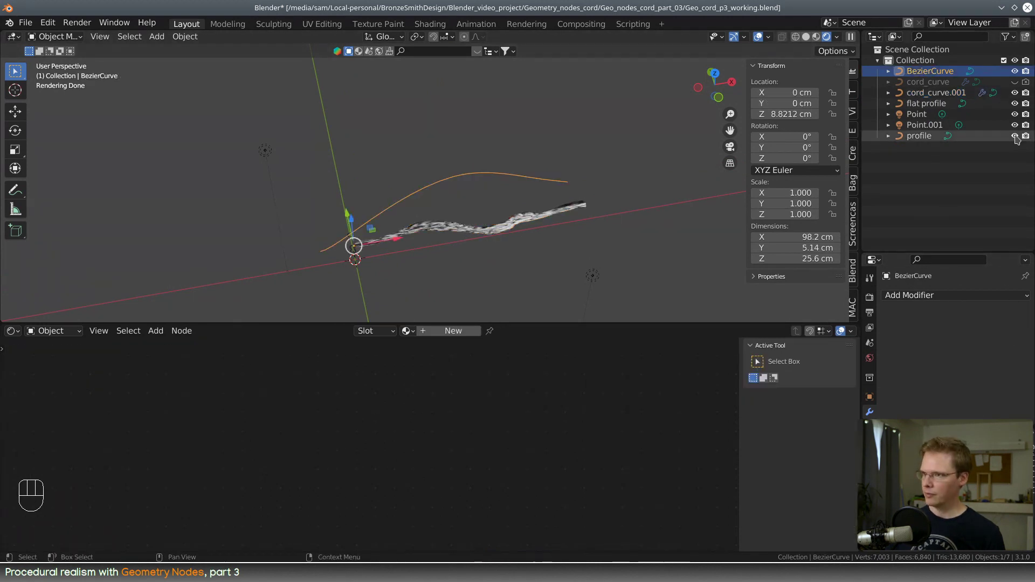
{"action": "left_click", "coordinate": [1014, 71]}
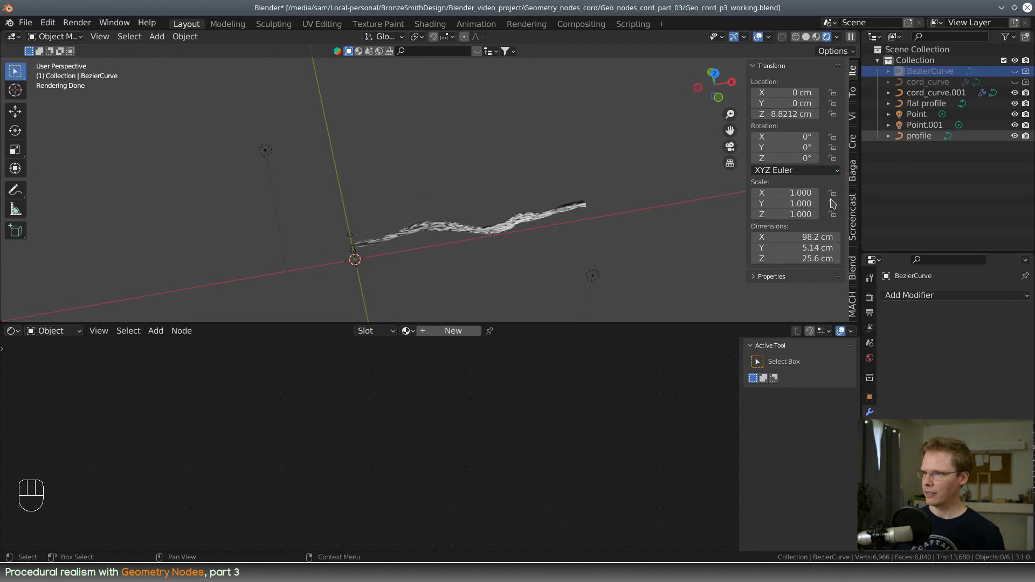
Step: Edit the cord's own curve in top view and move its start control point to a local Y of about 48 cm
{"action": "right_click", "coordinate": [512, 236]}
{"action": "middle_click_drag", "start_coordinate": [517, 235], "coordinate": [534, 273]}
{"action": "scroll", "coordinate": [513, 273], "scroll_direction": "up", "scroll_amount": 2}
{"action": "key", "text": "KP_7"}
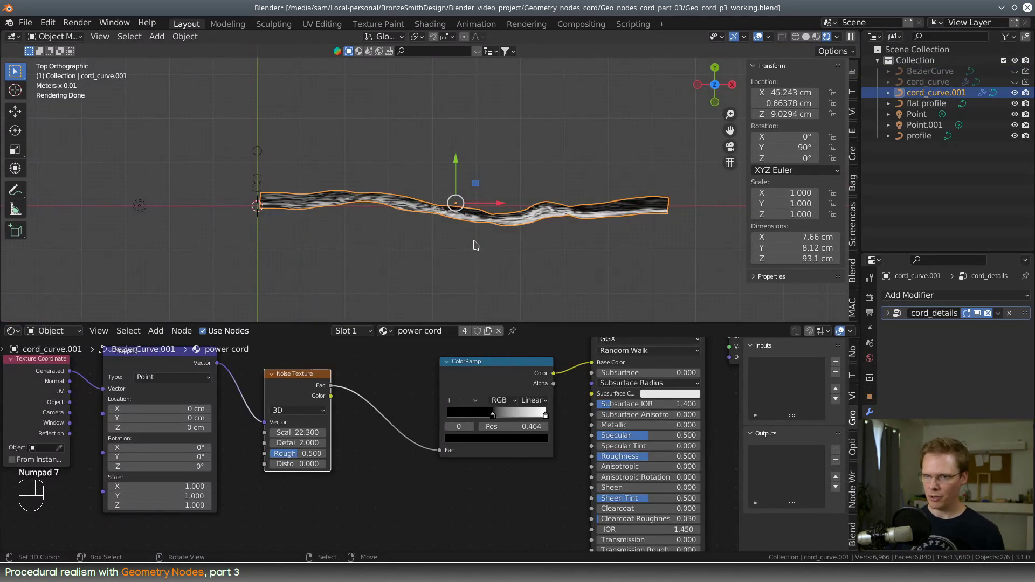
{"action": "key", "text": "Tab"}
{"action": "left_click", "coordinate": [260, 206]}
{"action": "middle_click_drag", "start_coordinate": [265, 204], "coordinate": [362, 214]}
{"action": "key", "text": "KP_3"}
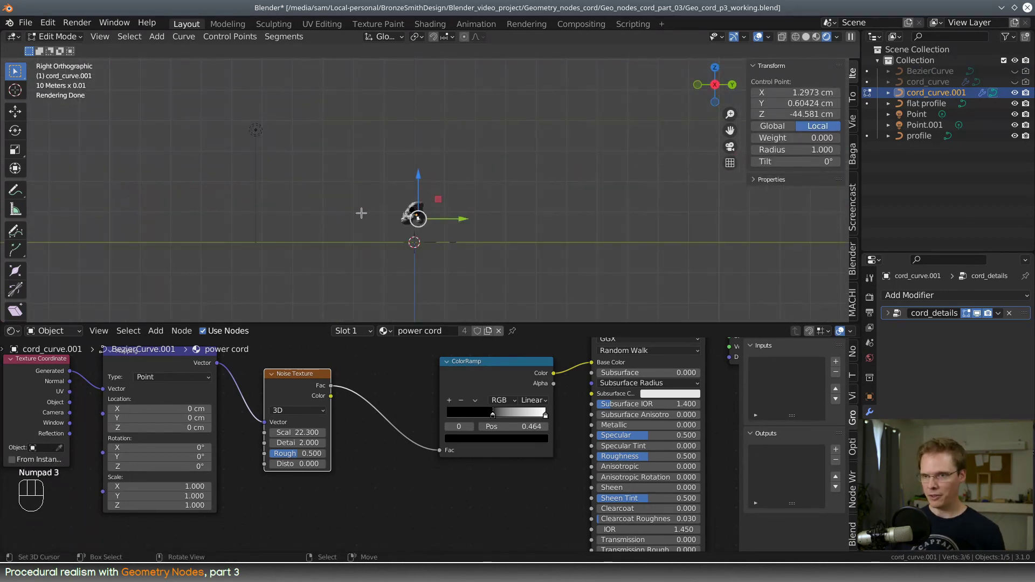
{"action": "key", "text": "KP_7"}
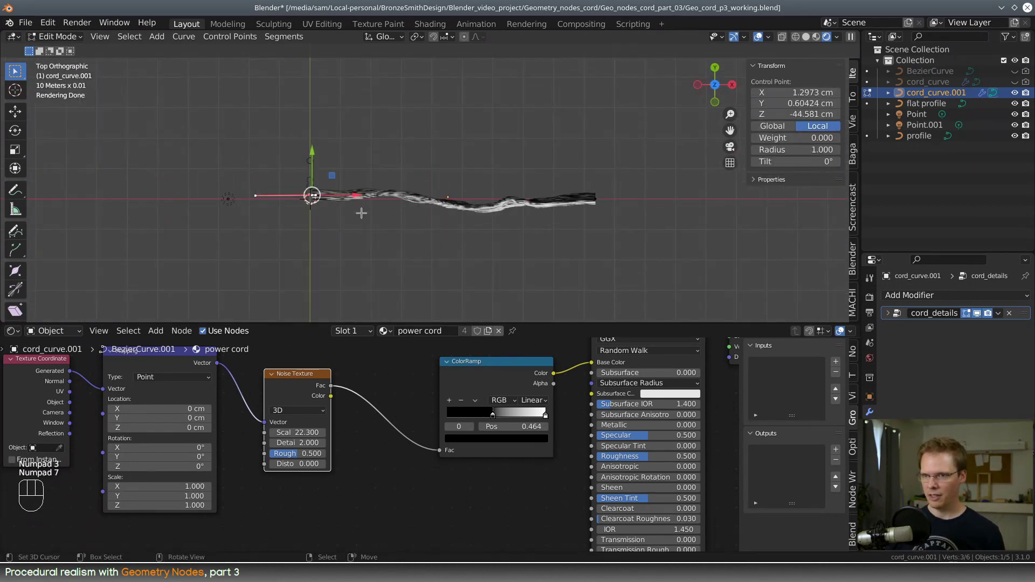
{"action": "middle_click_drag", "start_coordinate": [355, 208], "coordinate": [410, 256], "text": "shift"}
{"action": "key", "text": "g"}
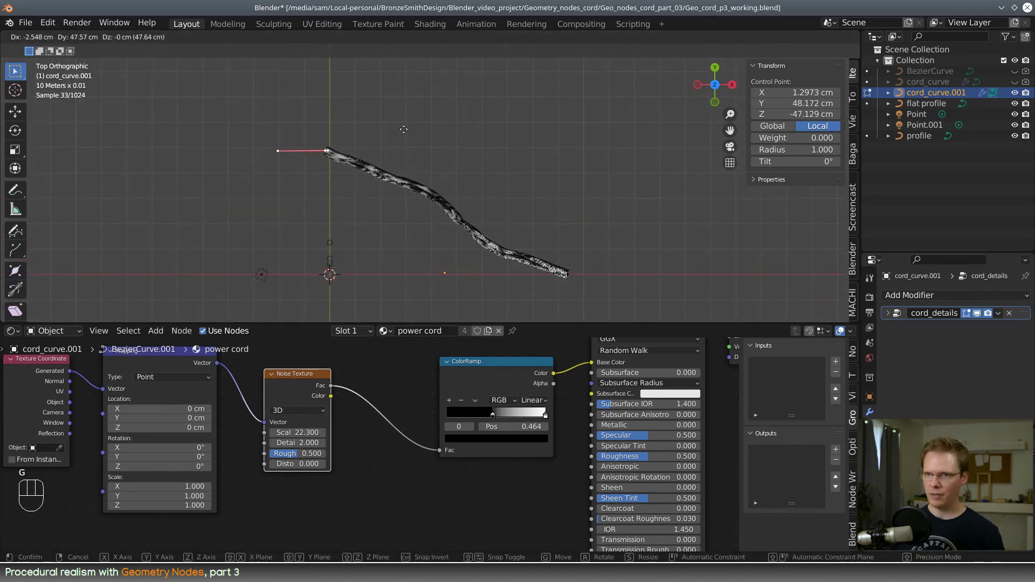
{"action": "left_click", "coordinate": [437, 183]}
Step: Adjust the start point's handle, add the end control point to the selection, and move them to a median of about Y 81, Z -41 cm
{"action": "key", "text": "g"}
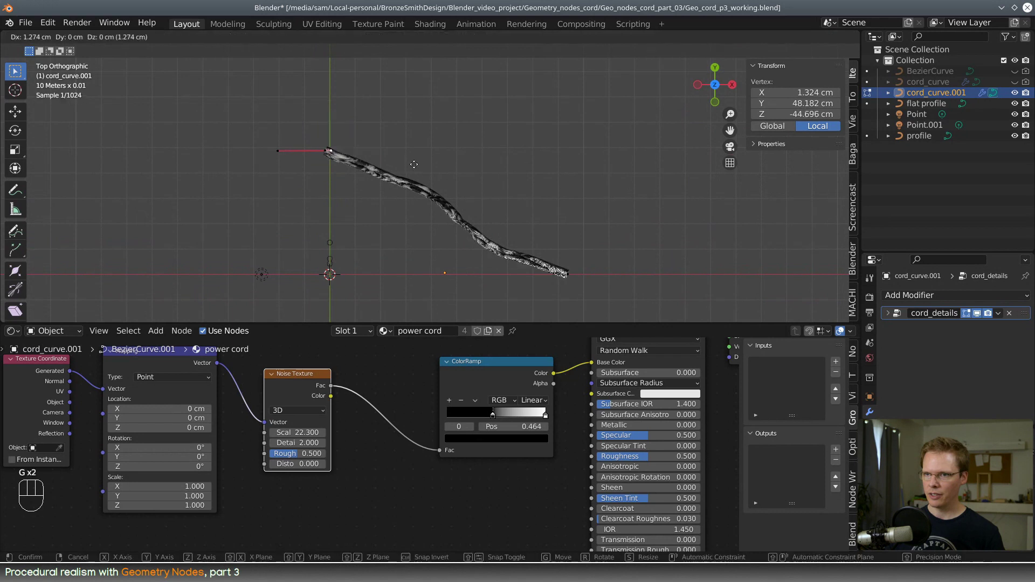
{"action": "left_click", "coordinate": [446, 166]}
{"action": "left_click", "coordinate": [564, 274], "text": "shift"}
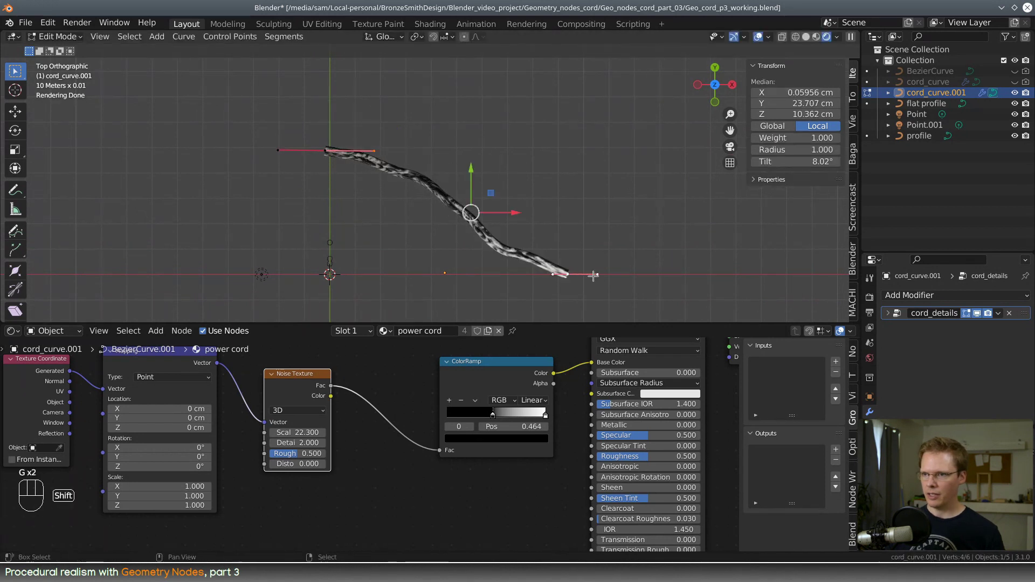
{"action": "key", "text": "g"}
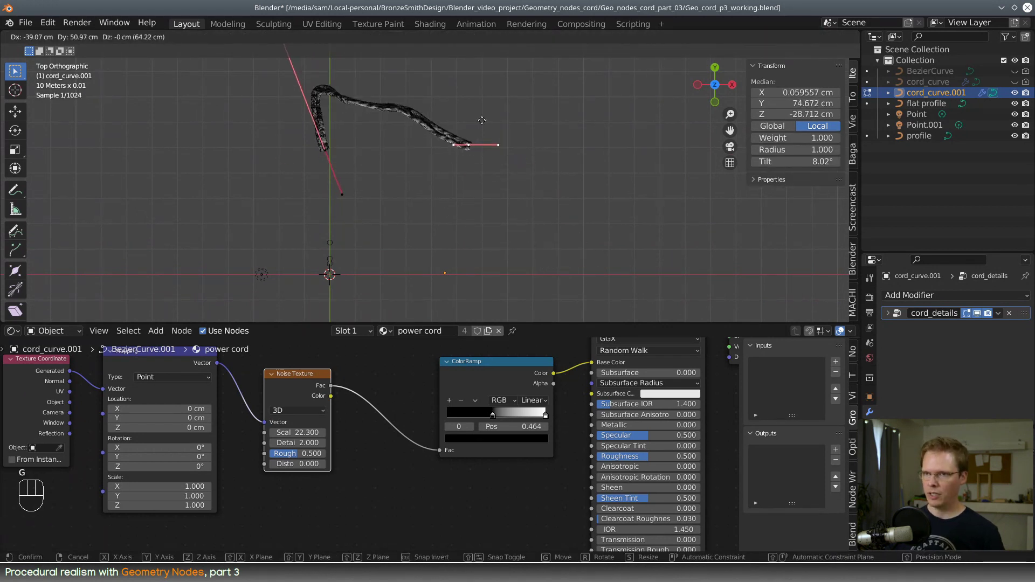
{"action": "left_click", "coordinate": [459, 113]}
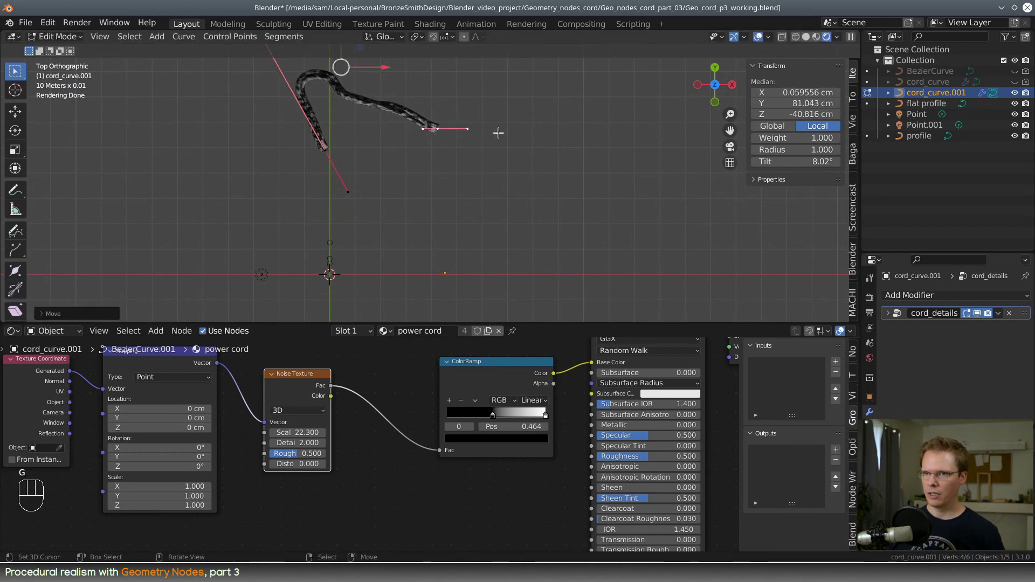
Step: Move the start control point's outer handle to about Y 69.2 cm, Z -51.3 cm to reshape the bend
{"action": "middle_click_drag", "start_coordinate": [497, 132], "coordinate": [504, 214], "text": "shift"}
{"action": "right_click", "coordinate": [250, 90]}
{"action": "key", "text": "g"}
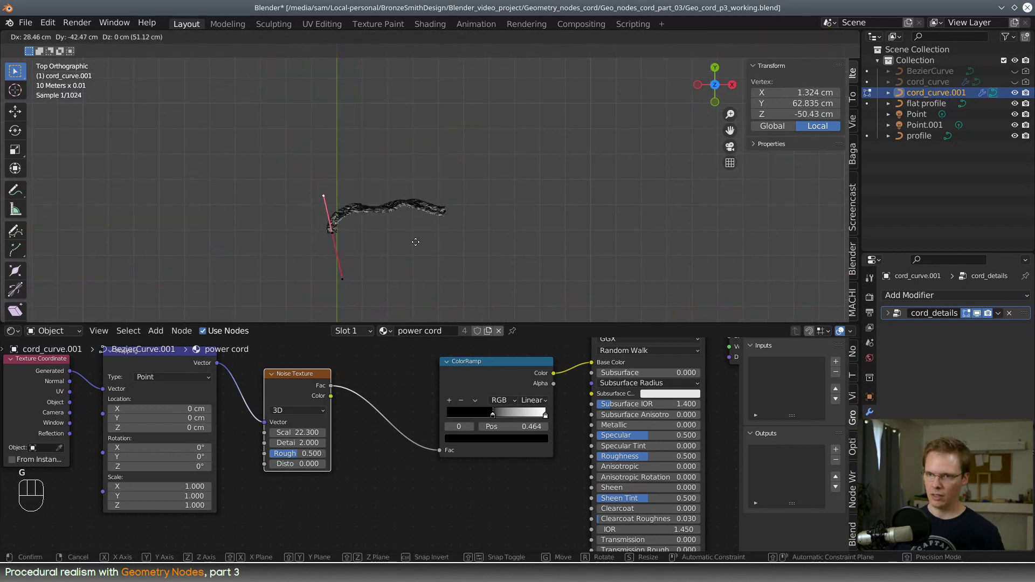
{"action": "left_click", "coordinate": [322, 180]}
Step: In top view, swing the end control point's outer handle so the cord's end curves towards the X axis
{"action": "middle_click_drag", "start_coordinate": [407, 217], "coordinate": [455, 170]}
{"action": "key", "text": "KP_1"}
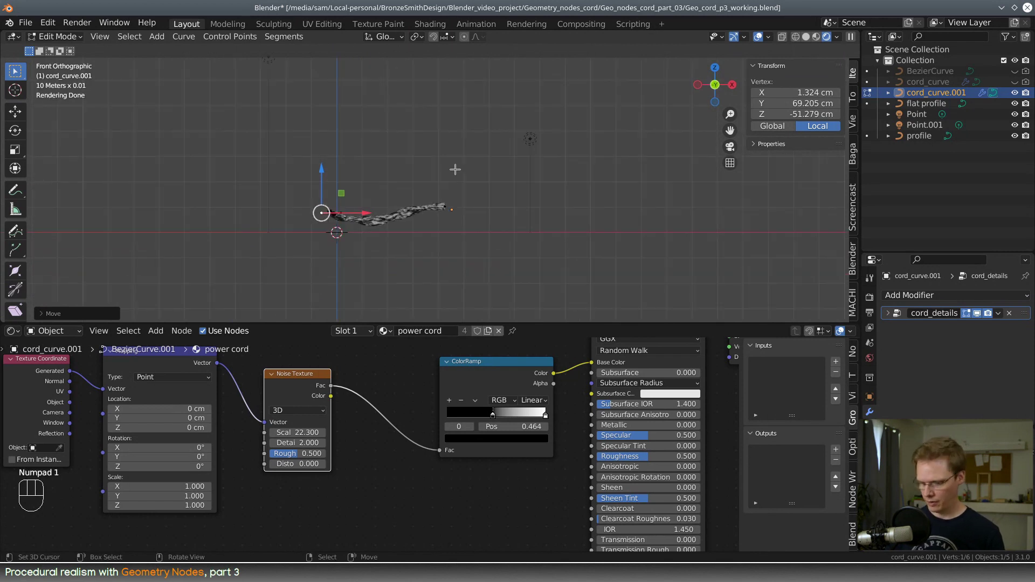
{"action": "key", "text": "KP_7"}
{"action": "right_click", "coordinate": [446, 212]}
{"action": "scroll", "coordinate": [475, 222], "scroll_direction": "down", "scroll_amount": 2}
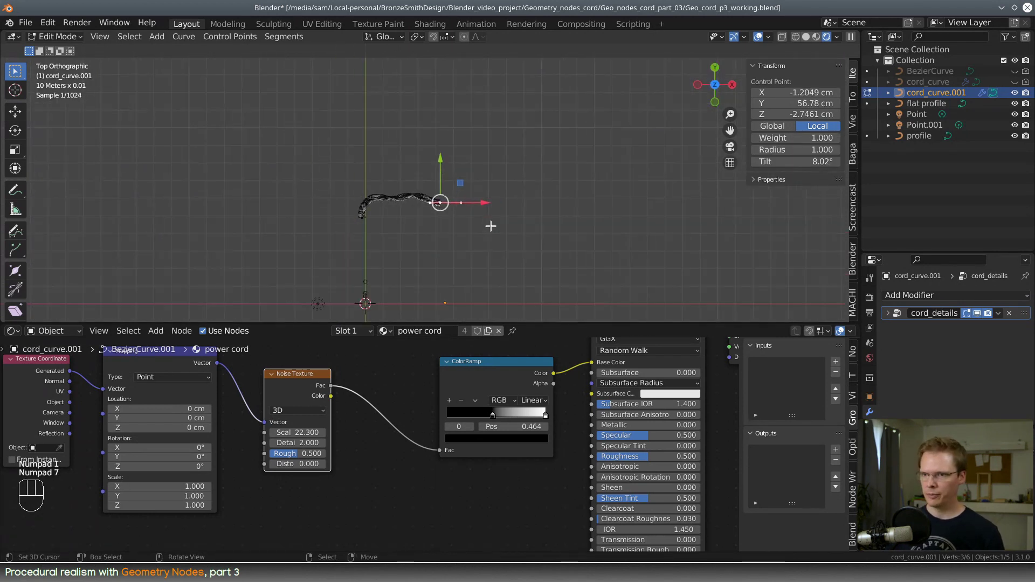
{"action": "middle_click_drag", "start_coordinate": [490, 234], "coordinate": [474, 224], "text": "shift"}
{"action": "right_click", "coordinate": [452, 189]}
{"action": "key", "text": "g"}
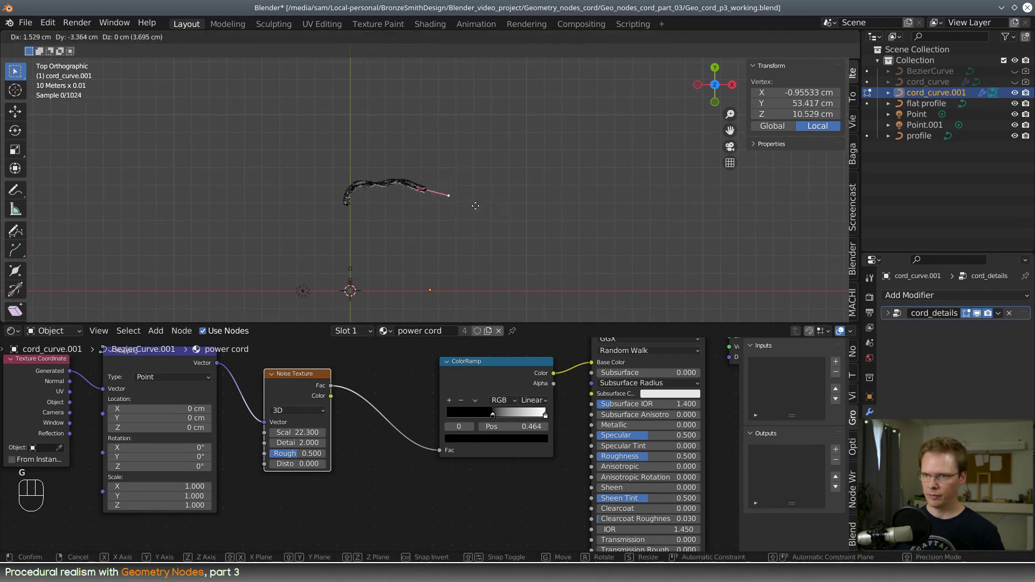
{"action": "left_click", "coordinate": [459, 204]}
Step: Select both control points of the cord's curve and set their handle type to Aligned
{"action": "right_click", "coordinate": [426, 191]}
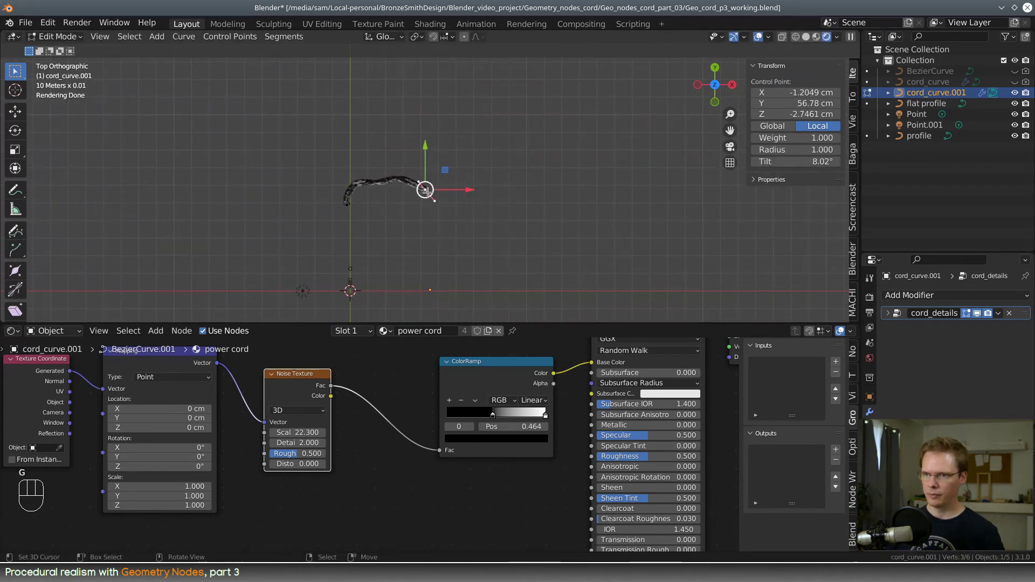
{"action": "right_click", "coordinate": [358, 202], "text": "shift"}
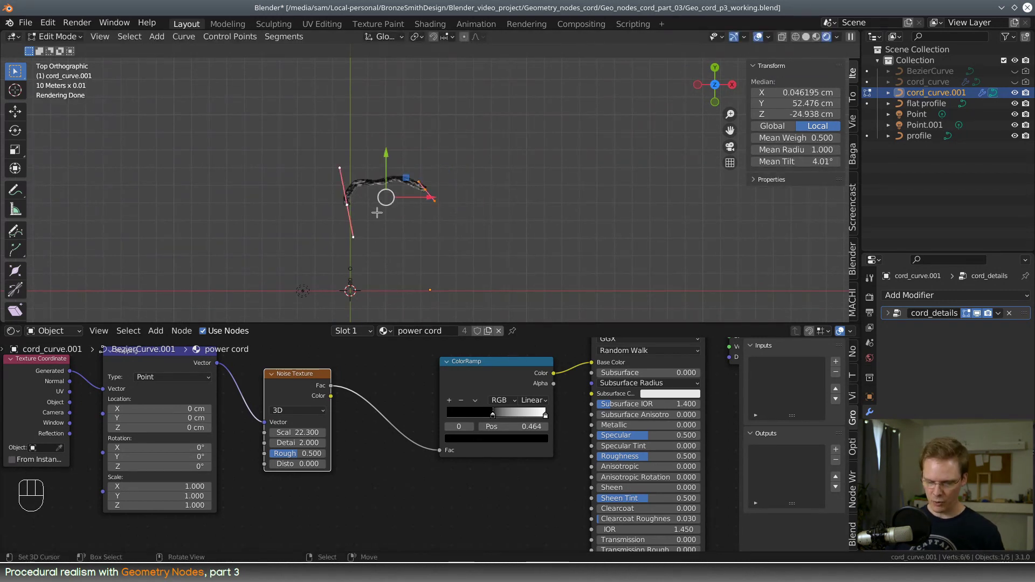
{"action": "key", "text": "space"}
{"action": "mouse_move", "coordinate": [380, 217]}
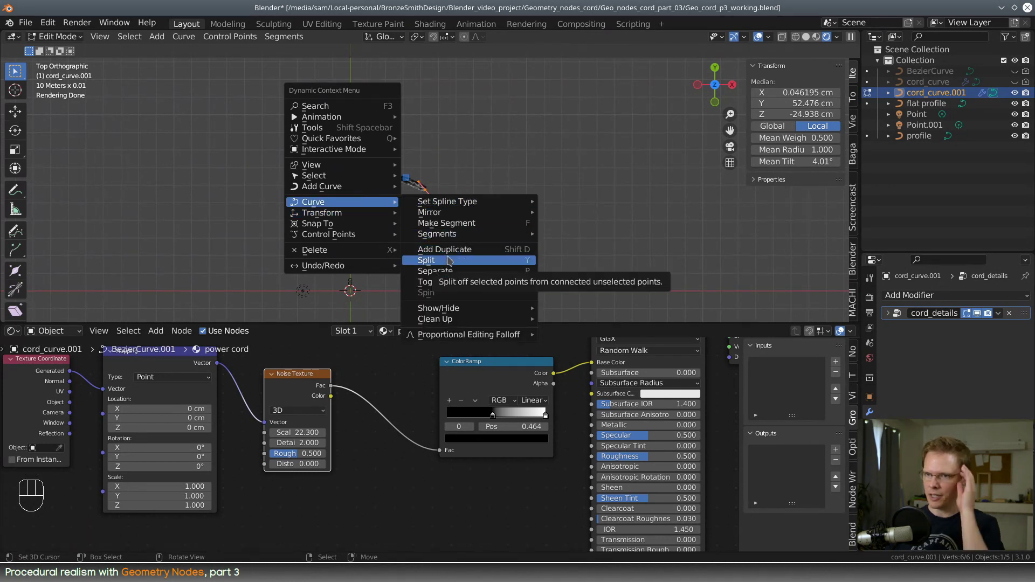
{"action": "mouse_move", "coordinate": [380, 235]}
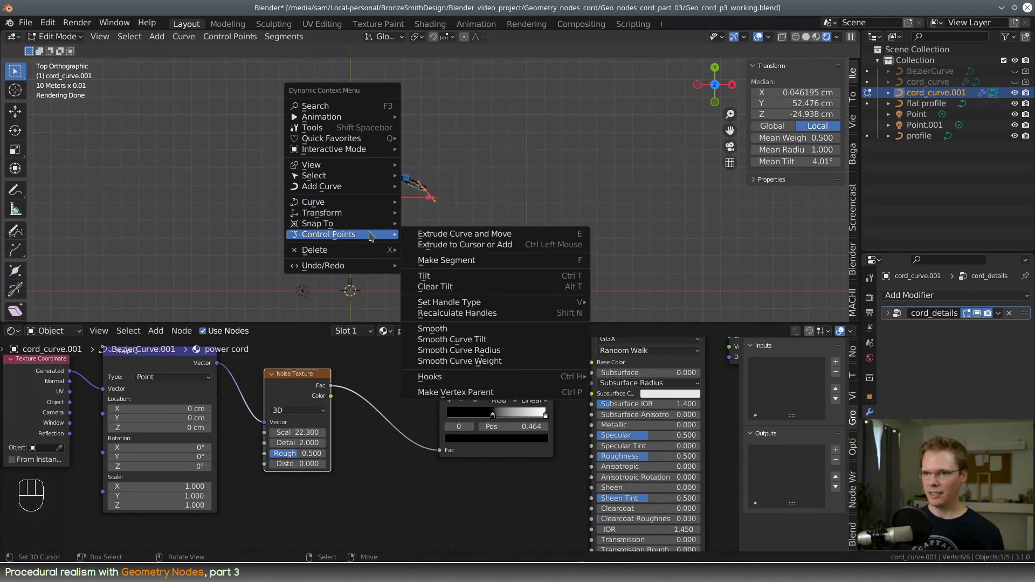
{"action": "mouse_move", "coordinate": [490, 303]}
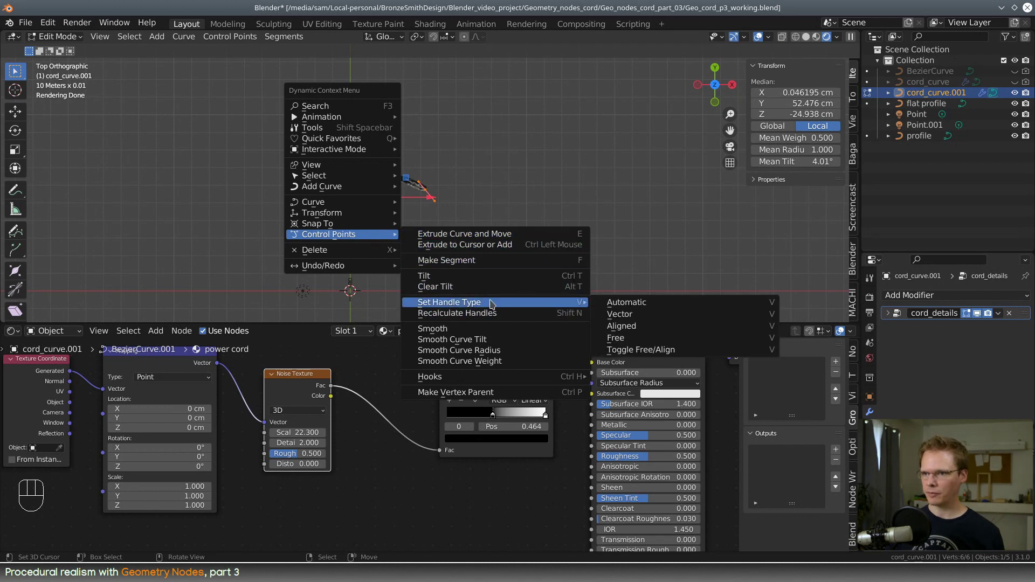
{"action": "left_click", "coordinate": [653, 328]}
Step: Change the handle type of both selected control points to Automatic
{"action": "key", "text": "w"}
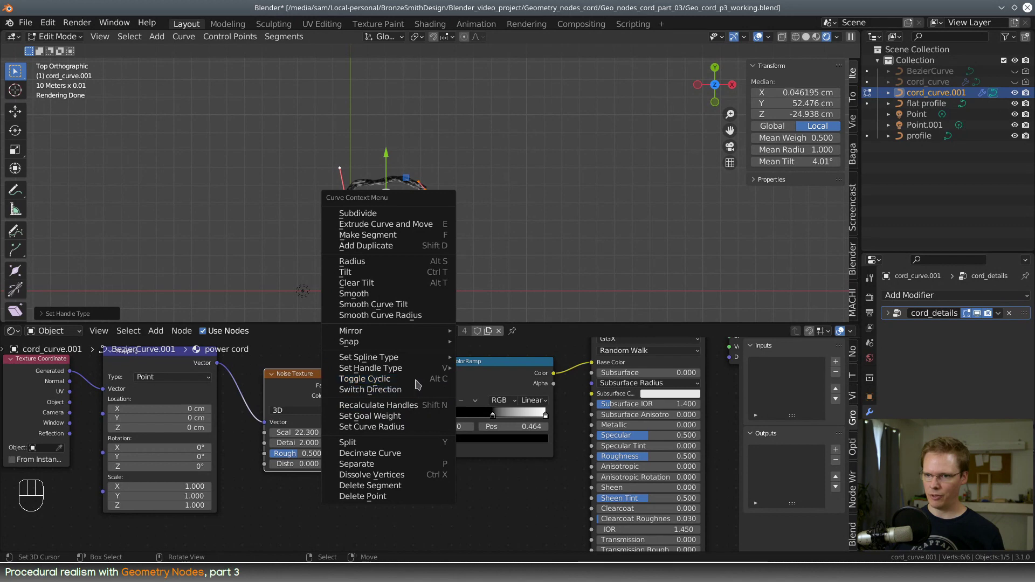
{"action": "mouse_move", "coordinate": [413, 368]}
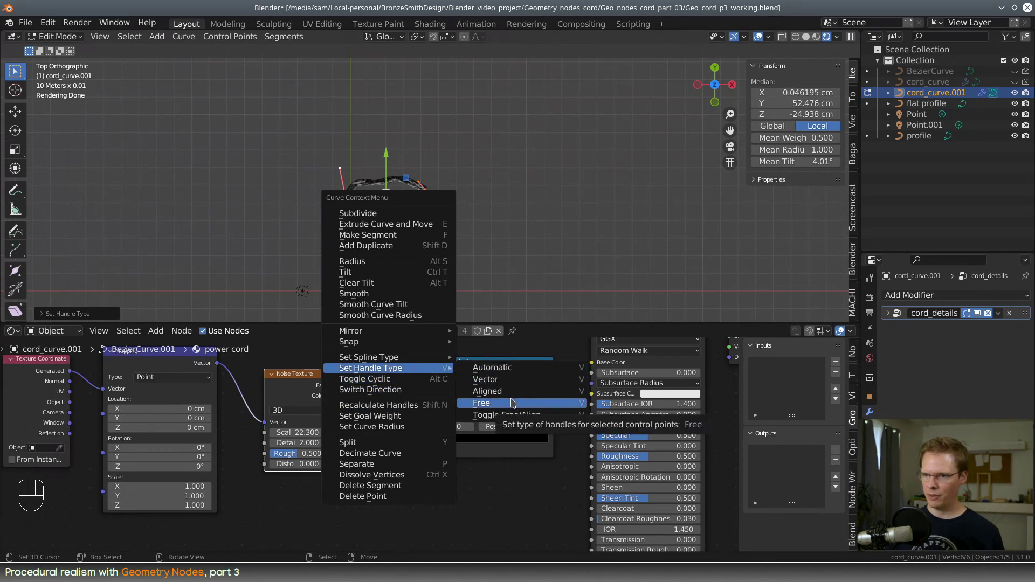
{"action": "left_click", "coordinate": [518, 368]}
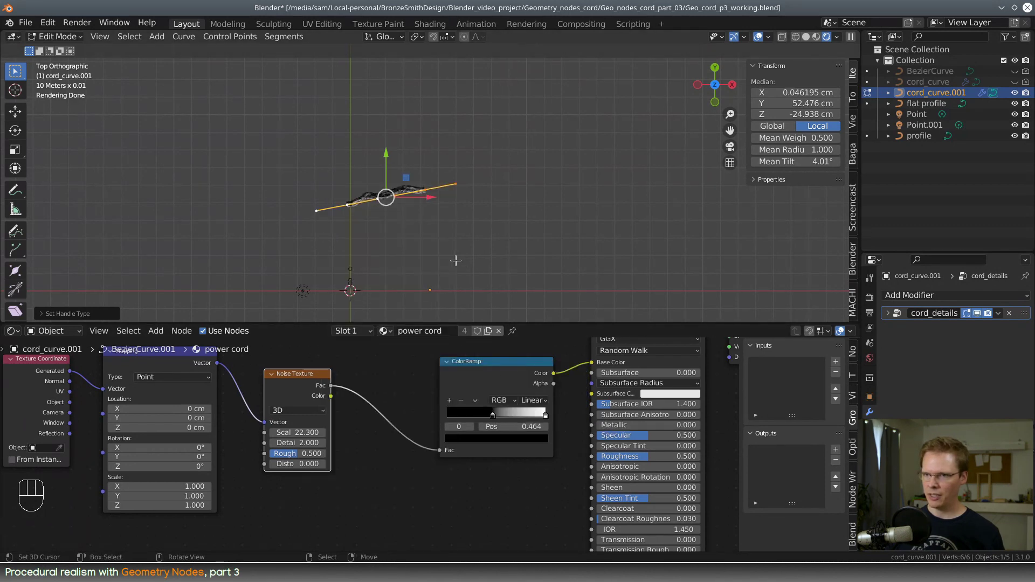
Step: Extrude four points from the curve's end control point in top view, forming a large outer loop back above the start point
{"action": "scroll", "coordinate": [455, 261], "scroll_direction": "up", "scroll_amount": 4}
{"action": "left_click", "coordinate": [426, 215]}
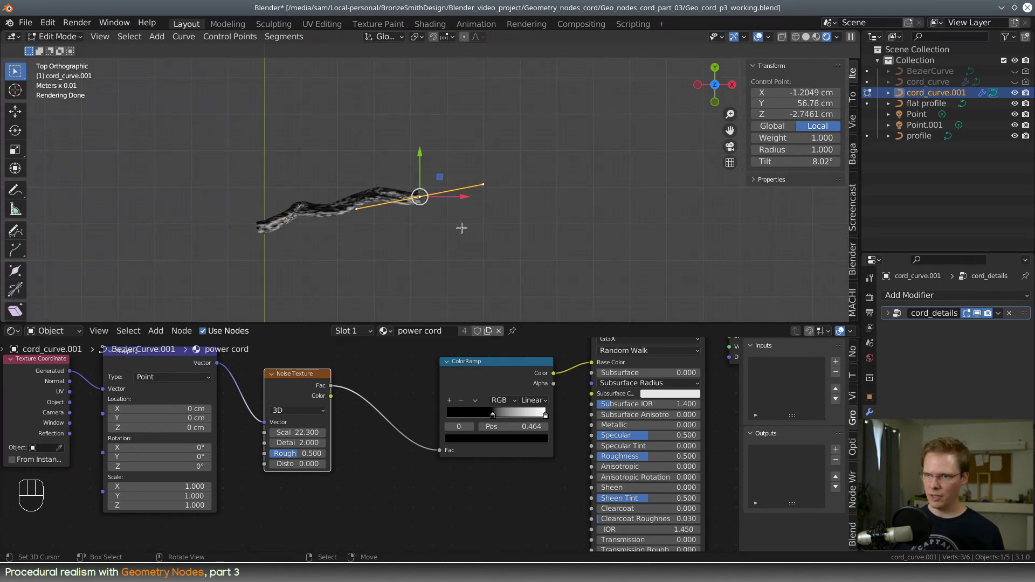
{"action": "key", "text": "e"}
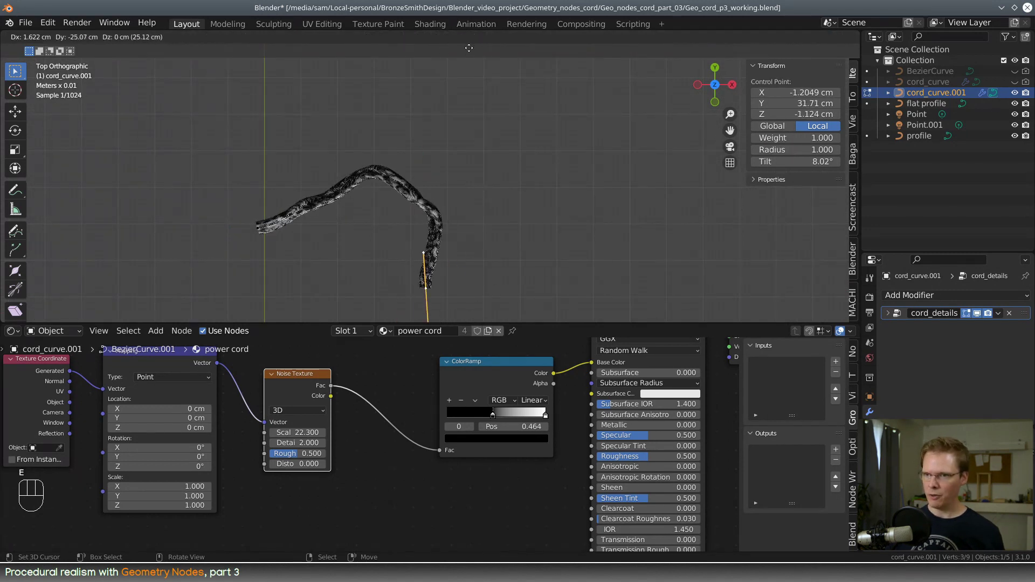
{"action": "left_click", "coordinate": [486, 58]}
{"action": "scroll", "coordinate": [478, 249], "scroll_direction": "down", "scroll_amount": 4}
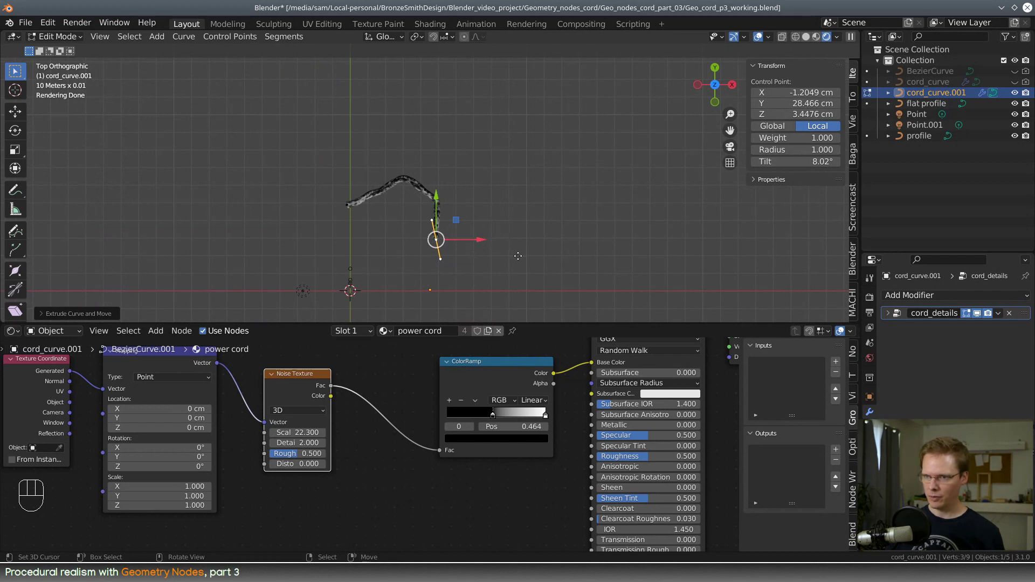
{"action": "key", "text": "e"}
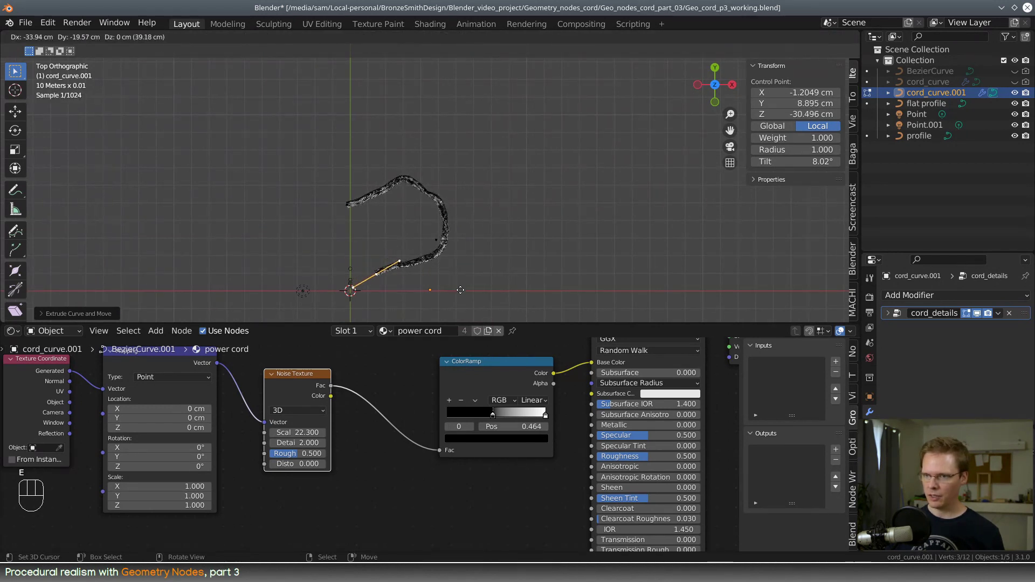
{"action": "left_click", "coordinate": [473, 295]}
{"action": "key", "text": "e"}
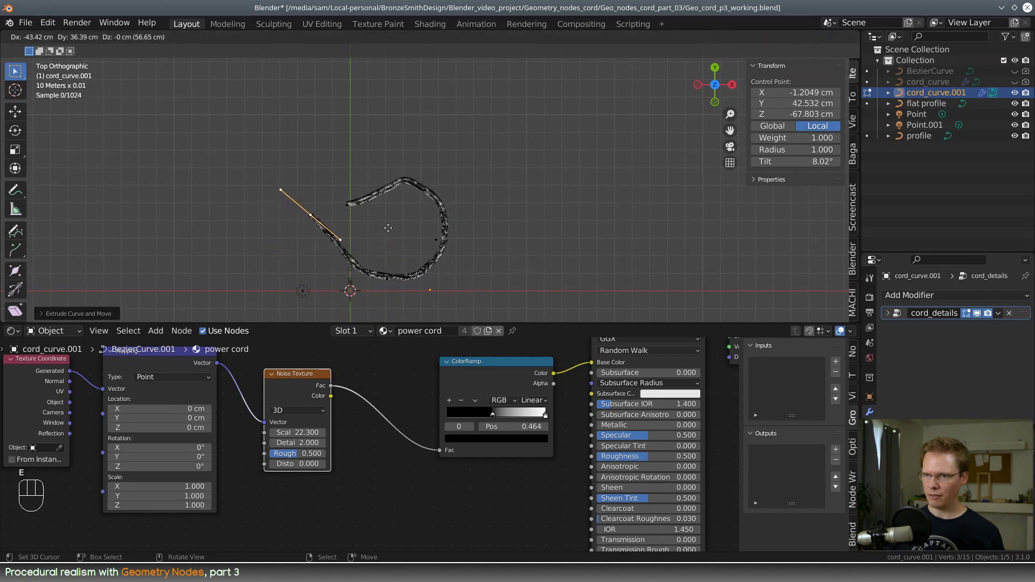
{"action": "left_click", "coordinate": [373, 217]}
{"action": "key", "text": "e"}
{"action": "left_click", "coordinate": [464, 174]}
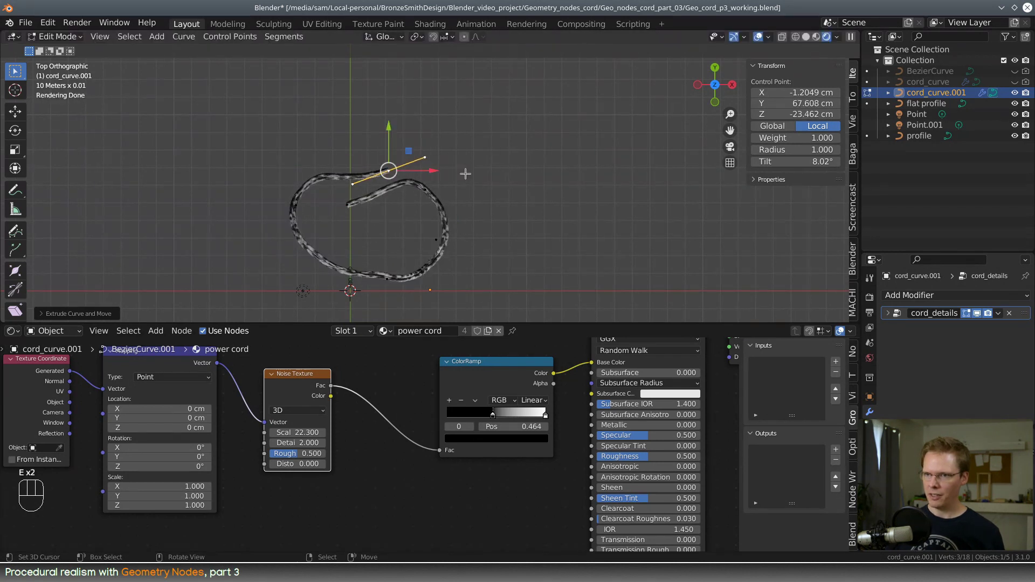
Step: Extrude four more points from the curve's end to wind a second, smaller loop inside the first one
{"action": "key", "text": "e"}
{"action": "left_click", "coordinate": [493, 246]}
{"action": "key", "text": "e"}
{"action": "left_click", "coordinate": [371, 218]}
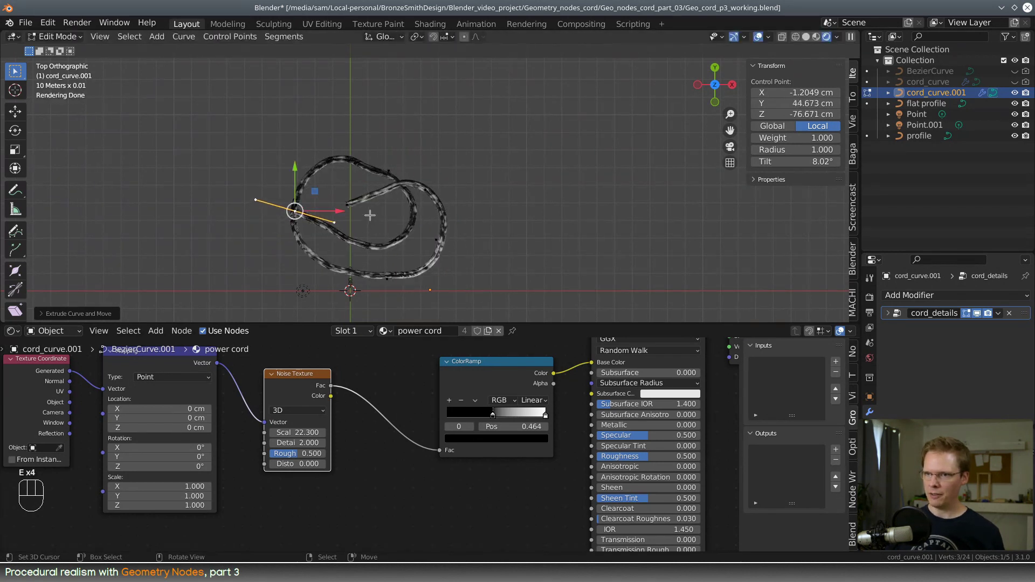
{"action": "key", "text": "e"}
{"action": "left_click", "coordinate": [411, 191]}
{"action": "key", "text": "e"}
{"action": "left_click", "coordinate": [456, 217]}
Step: Extrude three more points across the coil, placing the cord's end just outside the loops at about local Y 41.9, Z -85.5 cm
{"action": "key", "text": "e"}
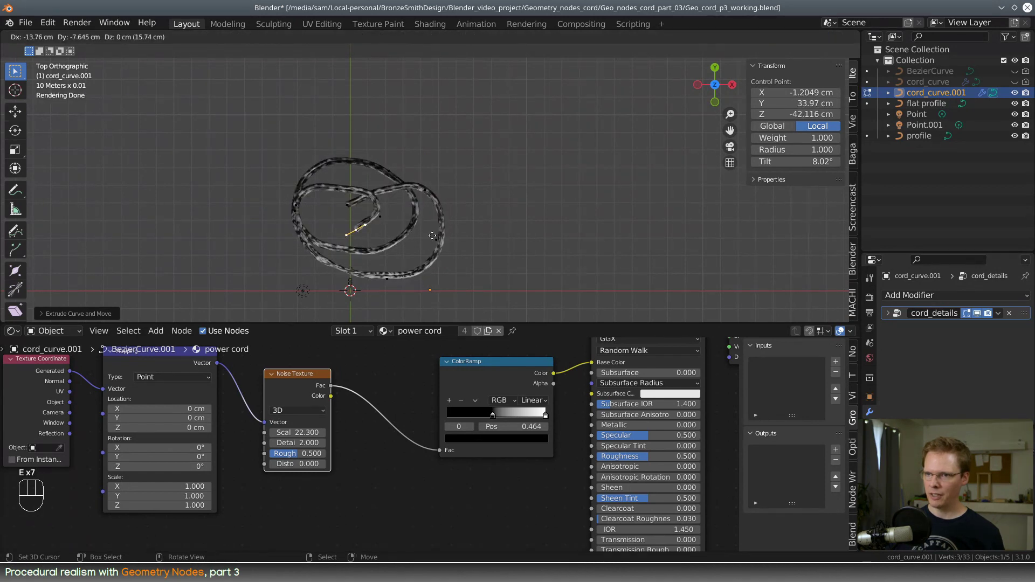
{"action": "left_click", "coordinate": [401, 222]}
{"action": "key", "text": "e"}
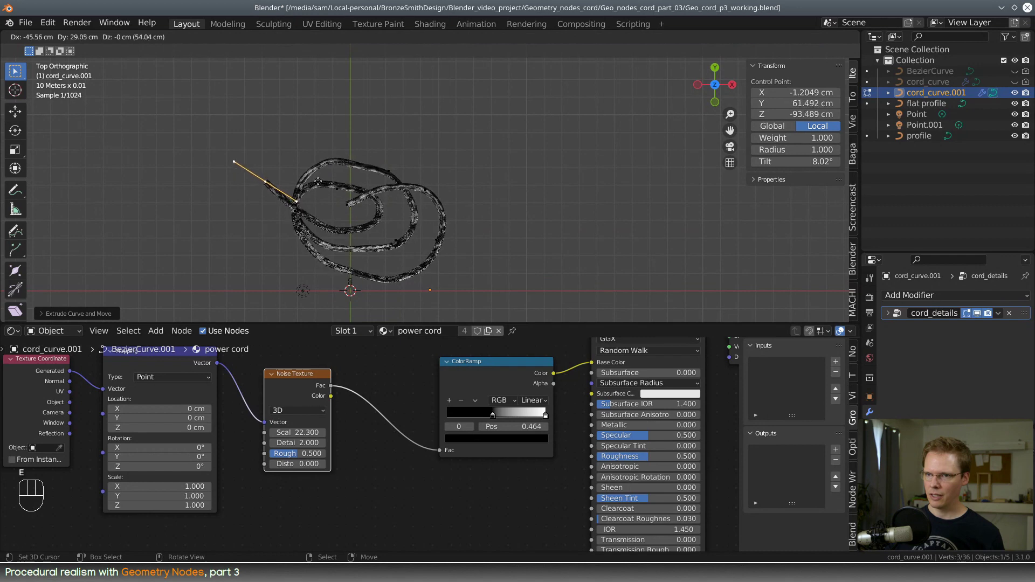
{"action": "left_click", "coordinate": [323, 225]}
{"action": "key", "text": "e"}
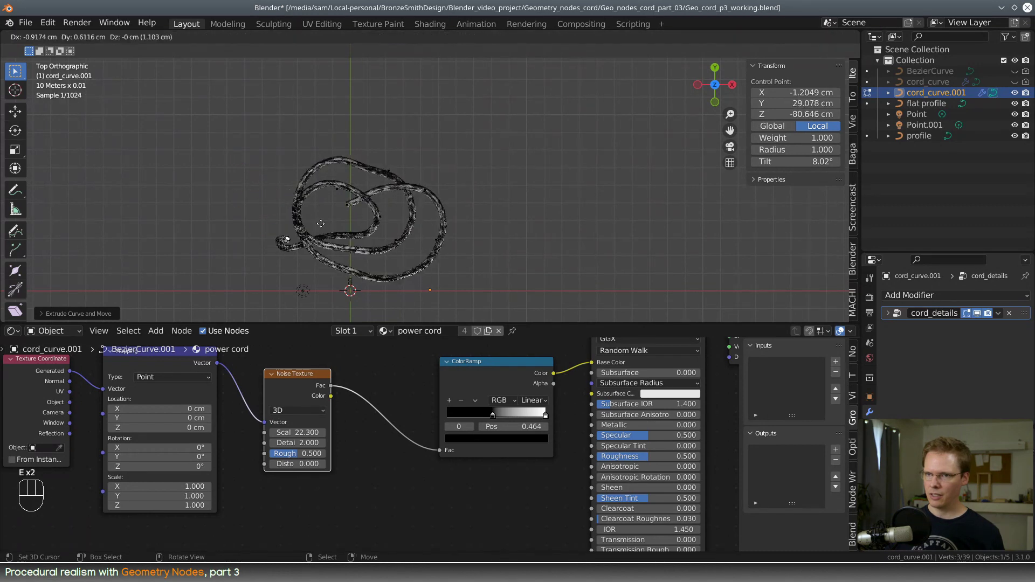
{"action": "left_click", "coordinate": [322, 209]}
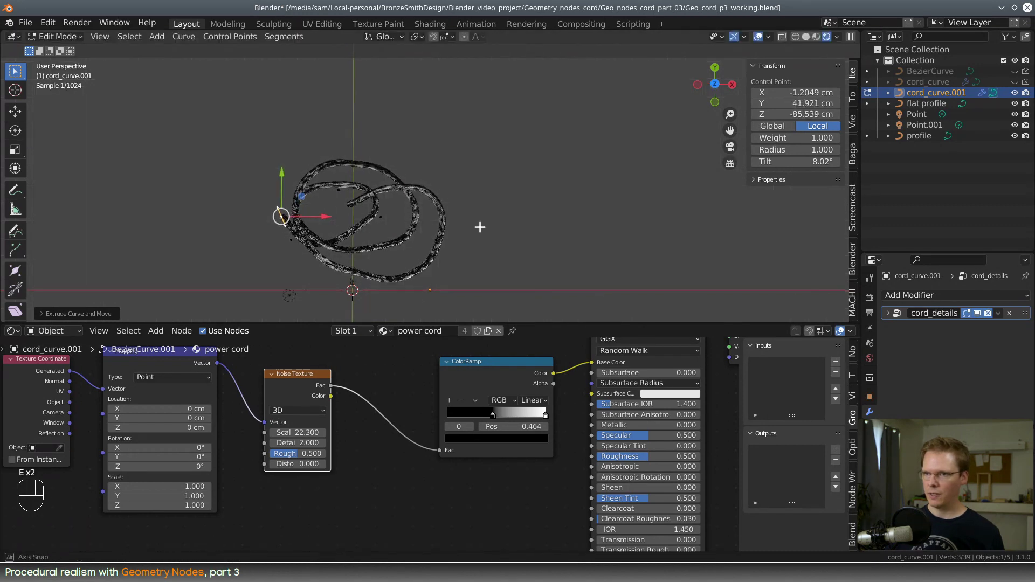
Step: Examine the coiled cord's height and overlaps from a low angle and in front view
{"action": "middle_click_drag", "start_coordinate": [479, 226], "coordinate": [461, 186]}
{"action": "middle_click_drag", "start_coordinate": [485, 241], "coordinate": [431, 224]}
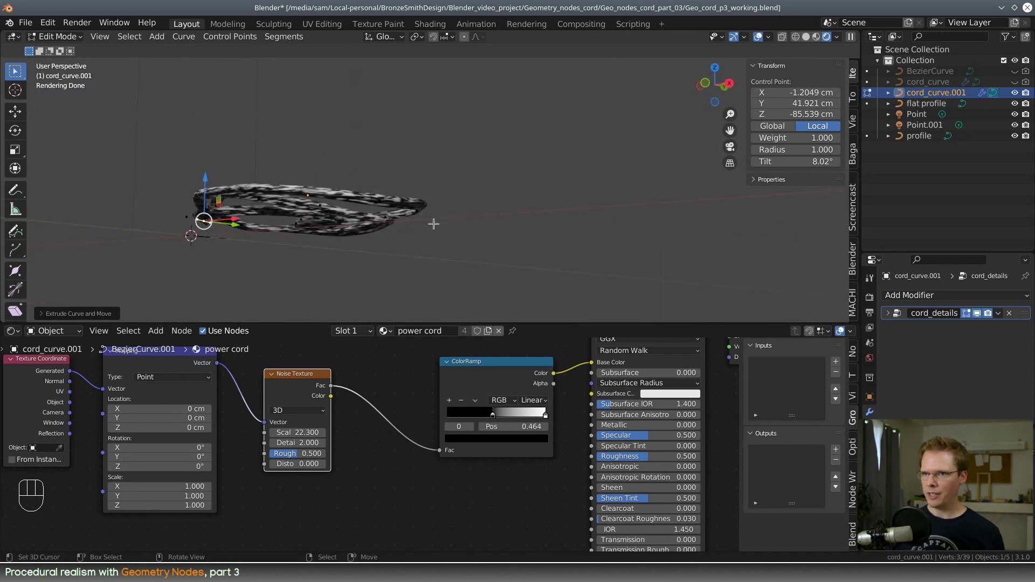
{"action": "scroll", "coordinate": [360, 211], "scroll_direction": "up", "scroll_amount": 5}
{"action": "key", "text": "KP_1"}
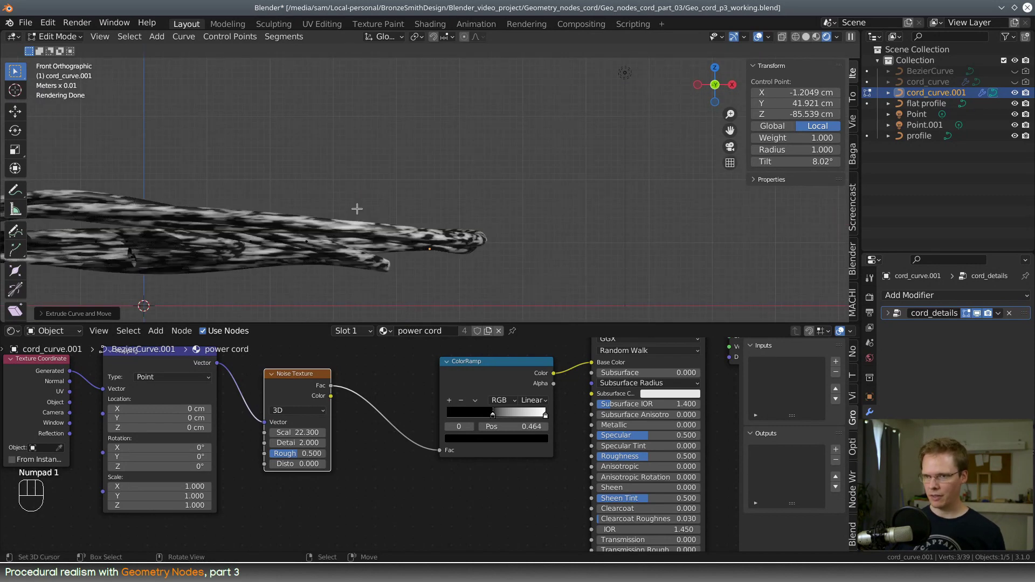
{"action": "scroll", "coordinate": [356, 208], "scroll_direction": "down", "scroll_amount": 3}
{"action": "middle_click_drag", "start_coordinate": [301, 186], "coordinate": [403, 193], "text": "shift"}
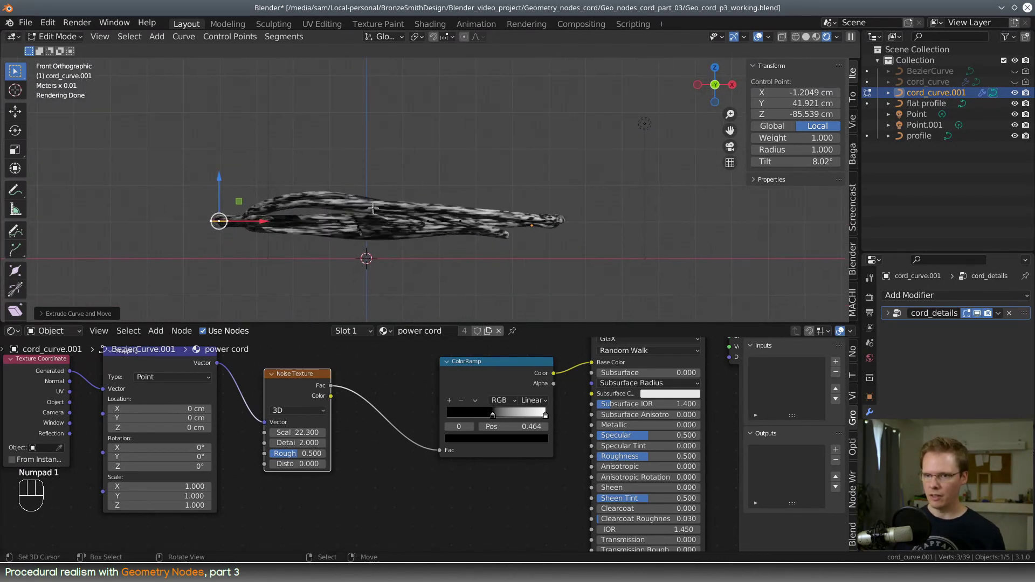
{"action": "middle_click_drag", "start_coordinate": [473, 204], "coordinate": [469, 226]}
Step: Leave the curve's edit mode and add a mesh plane at the world origin
{"action": "key", "text": "Tab"}
{"action": "key", "text": "space"}
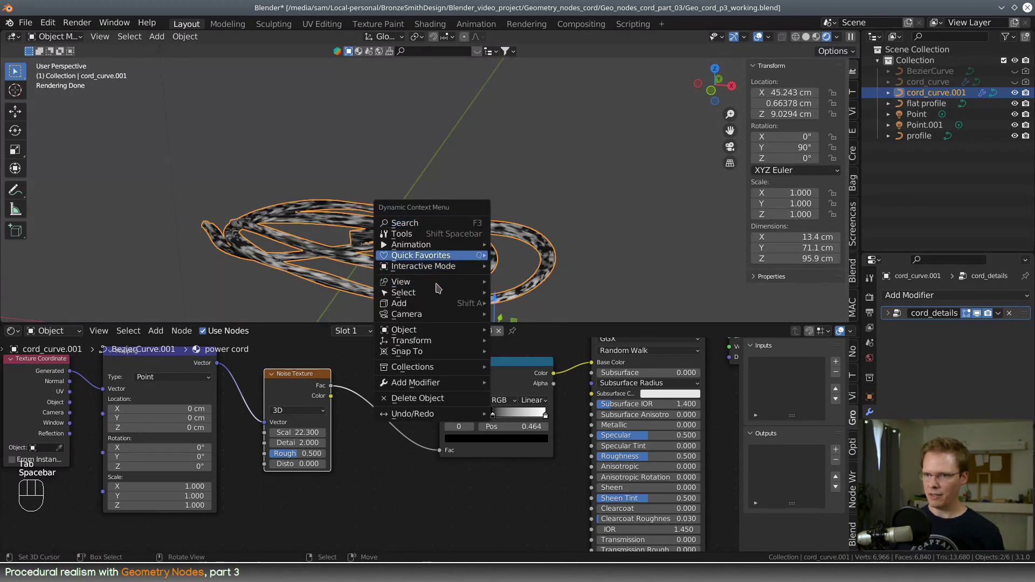
{"action": "mouse_move", "coordinate": [424, 304]}
{"action": "mouse_move", "coordinate": [563, 306]}
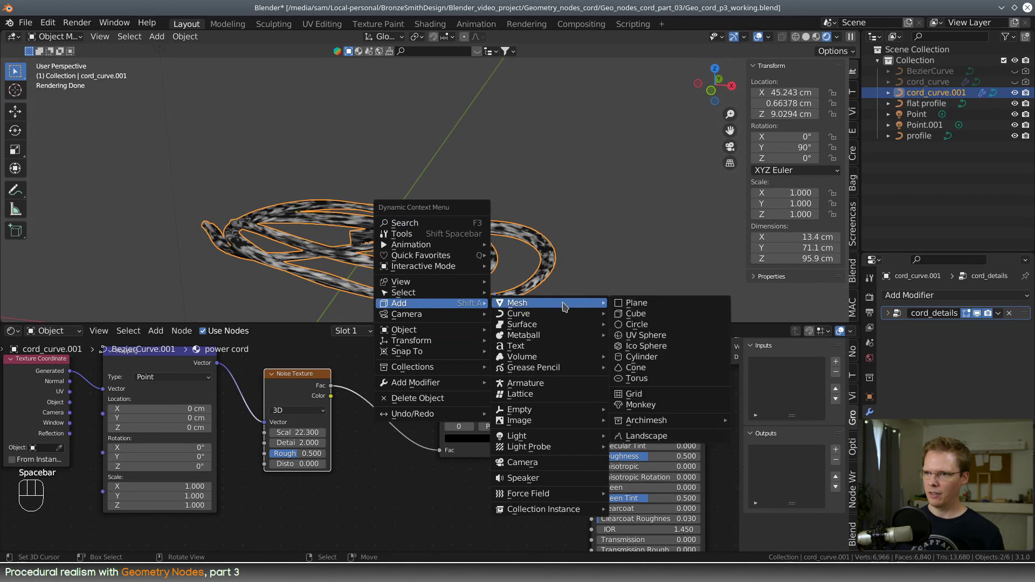
{"action": "left_click", "coordinate": [636, 303]}
{"action": "scroll", "coordinate": [560, 229], "scroll_direction": "down", "scroll_amount": 4}
{"action": "middle_click_drag", "start_coordinate": [536, 225], "coordinate": [479, 272]}
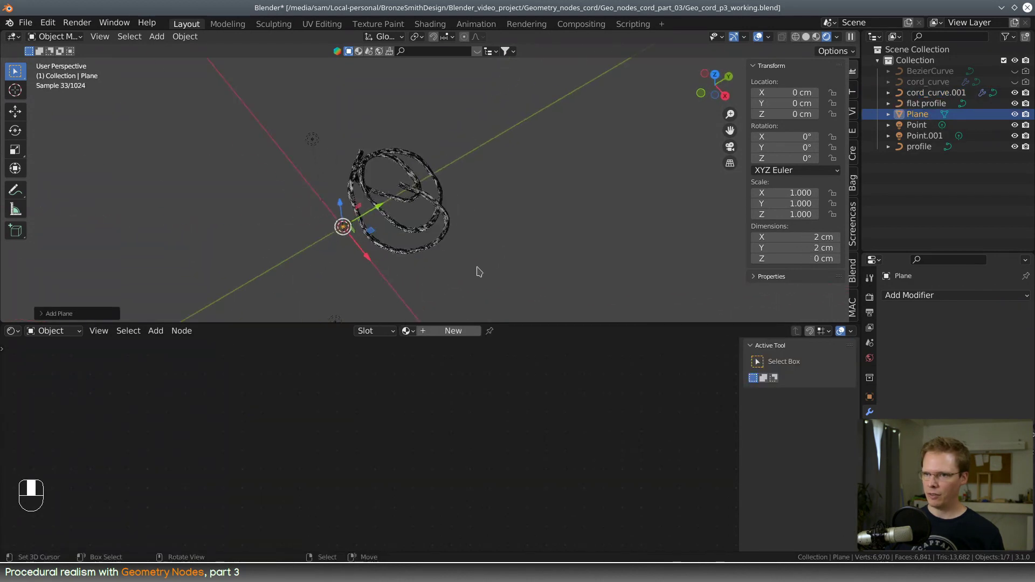
Step: Scale up the plane's geometry in edit mode so it forms a ground surface extending well beyond the coiled cord
{"action": "key", "text": "Tab"}
{"action": "key", "text": "s"}
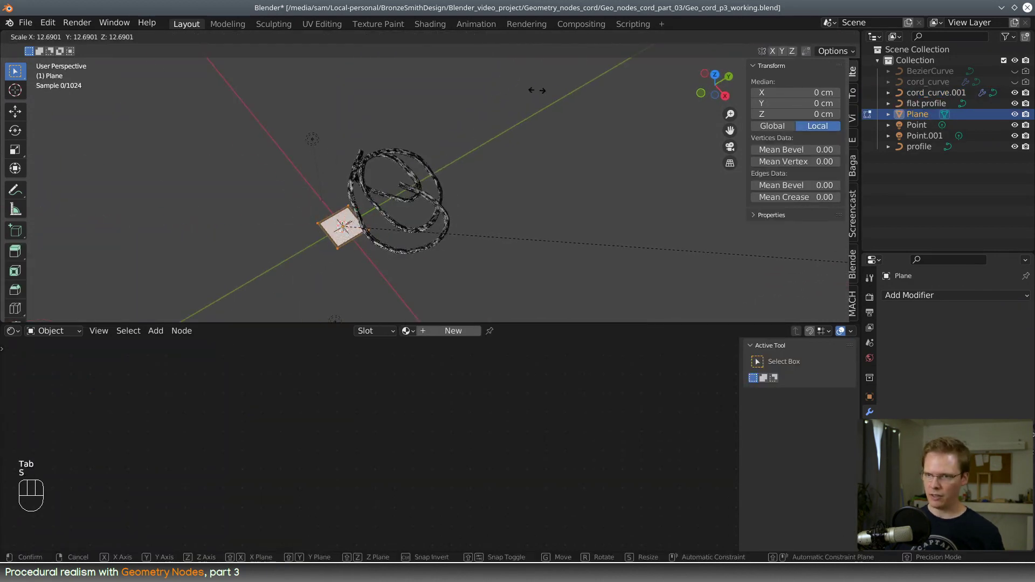
{"action": "left_click", "coordinate": [536, 91]}
{"action": "key", "text": "s"}
{"action": "left_click", "coordinate": [817, 243]}
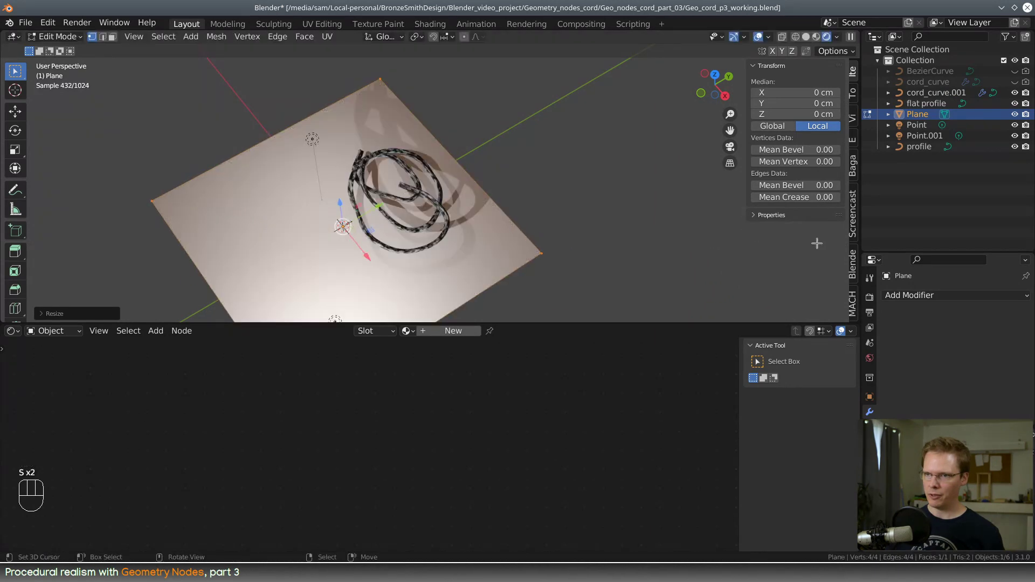
Step: Move the plane's geometry about 37.8 cm along Y and shift it along X under the cord, and leave edit mode
{"action": "key", "text": "g"}
{"action": "key", "text": "y"}
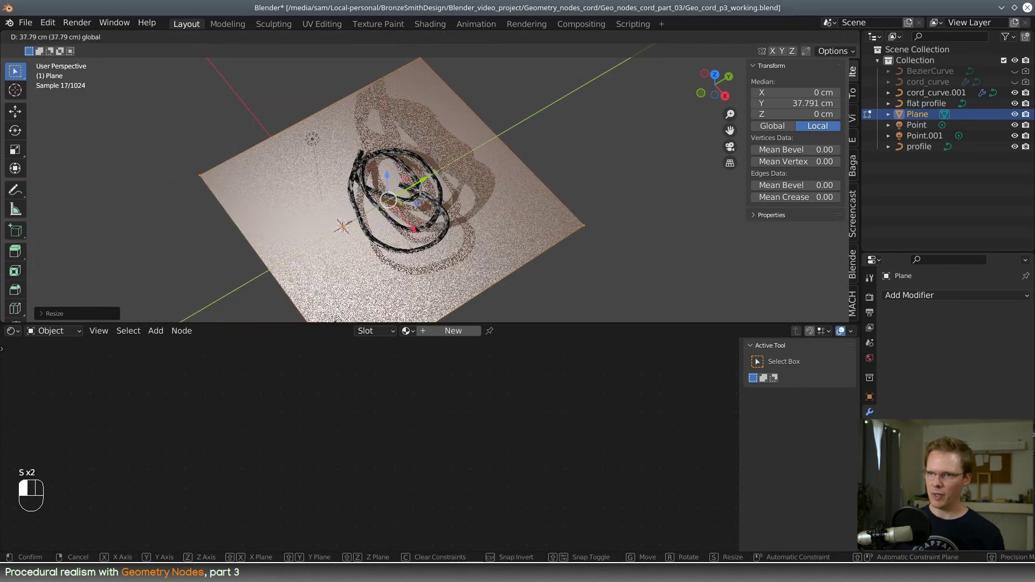
{"action": "left_click", "coordinate": [466, 221]}
{"action": "middle_click_drag", "start_coordinate": [466, 221], "coordinate": [492, 133]}
{"action": "key", "text": "g"}
{"action": "key", "text": "x"}
{"action": "left_click", "coordinate": [393, 273]}
{"action": "key", "text": "Tab"}
Step: Select the cord and lower it along Z to about 2.81 cm so it sits near the plane
{"action": "scroll", "coordinate": [512, 195], "scroll_direction": "up", "scroll_amount": 5}
{"action": "right_click", "coordinate": [484, 174]}
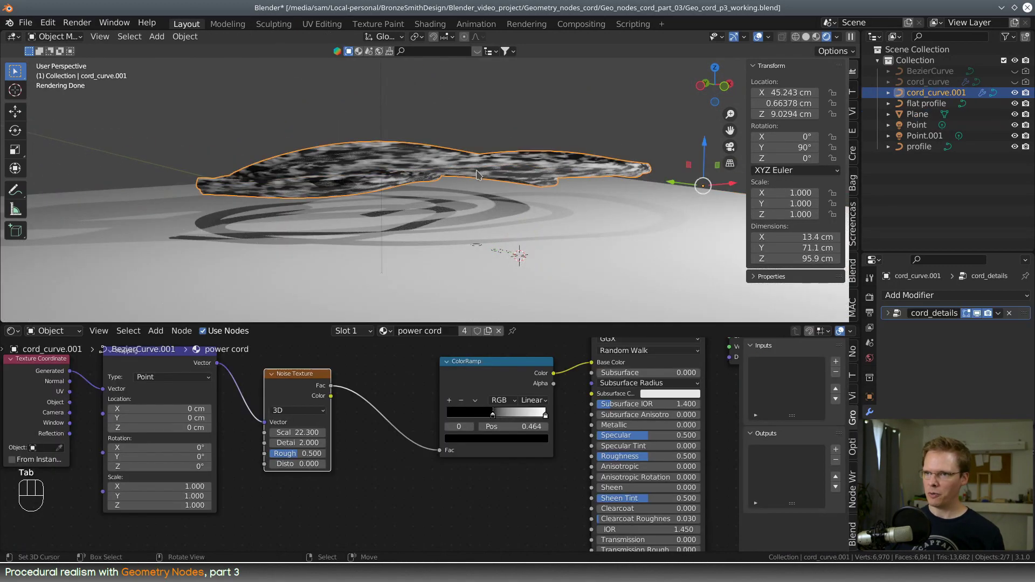
{"action": "middle_click_drag", "start_coordinate": [484, 175], "coordinate": [496, 169]}
{"action": "left_click_drag", "start_coordinate": [719, 137], "coordinate": [719, 169]}
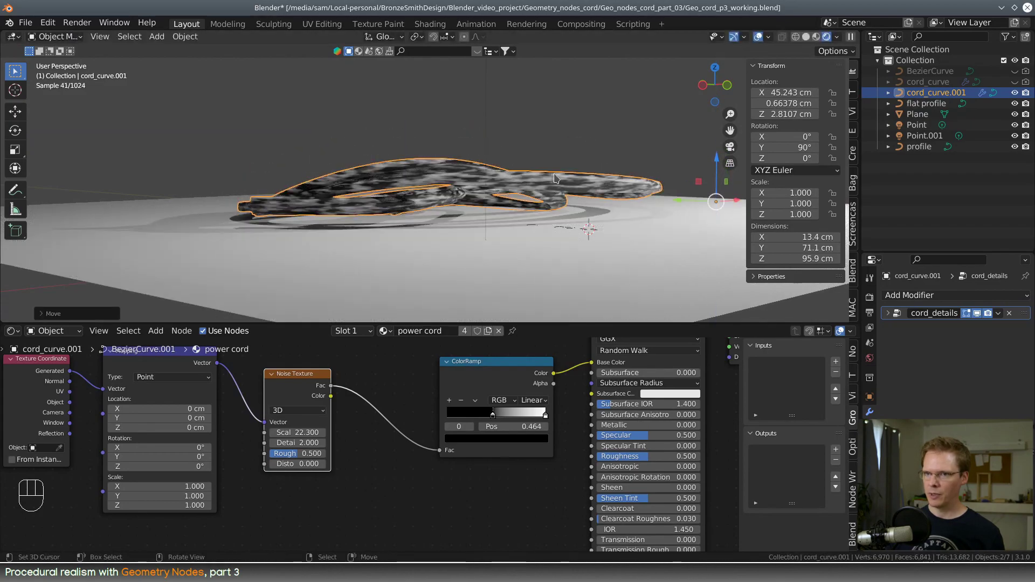
Step: Inspect the coil's overlaps and shadows on the plane up close with the cord's curve in edit mode
{"action": "middle_click_drag", "start_coordinate": [610, 178], "coordinate": [512, 182]}
{"action": "key", "text": "Tab"}
{"action": "scroll", "coordinate": [249, 199], "scroll_direction": "up", "scroll_amount": 2}
{"action": "middle_click_drag", "start_coordinate": [249, 199], "coordinate": [275, 191]}
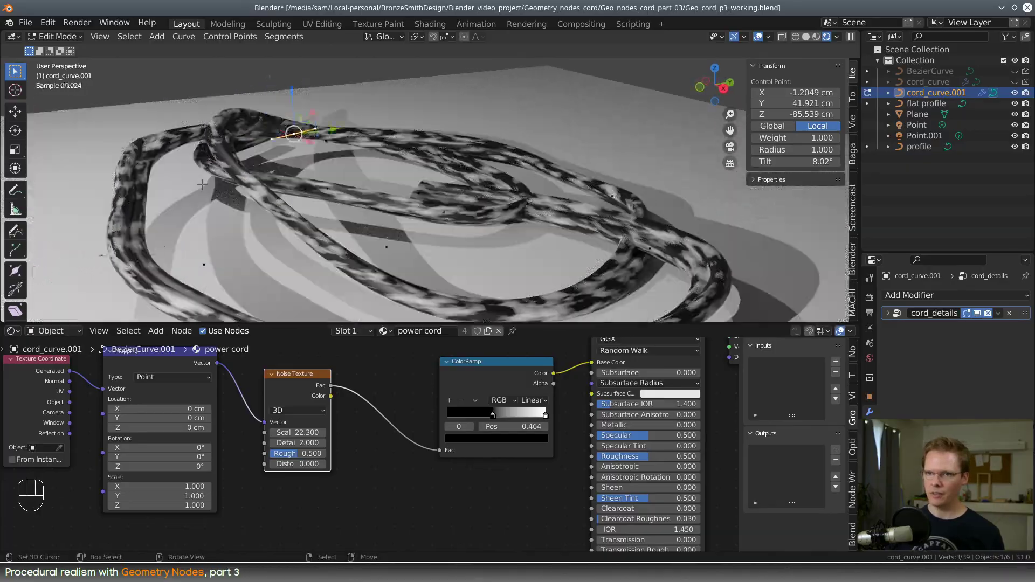
{"action": "scroll", "coordinate": [264, 197], "scroll_direction": "down", "scroll_amount": 5}
{"action": "middle_click_drag", "start_coordinate": [333, 181], "coordinate": [325, 195]}
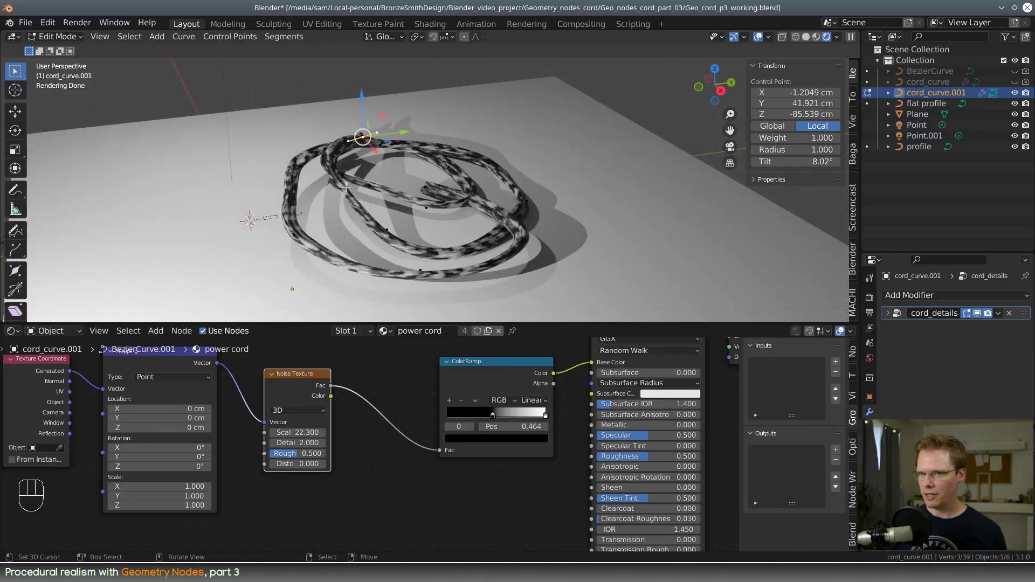
Step: Return to object mode, expand the cord_details modifier and enlarge the Properties editor to expose all its settings
{"action": "key", "text": "Tab"}
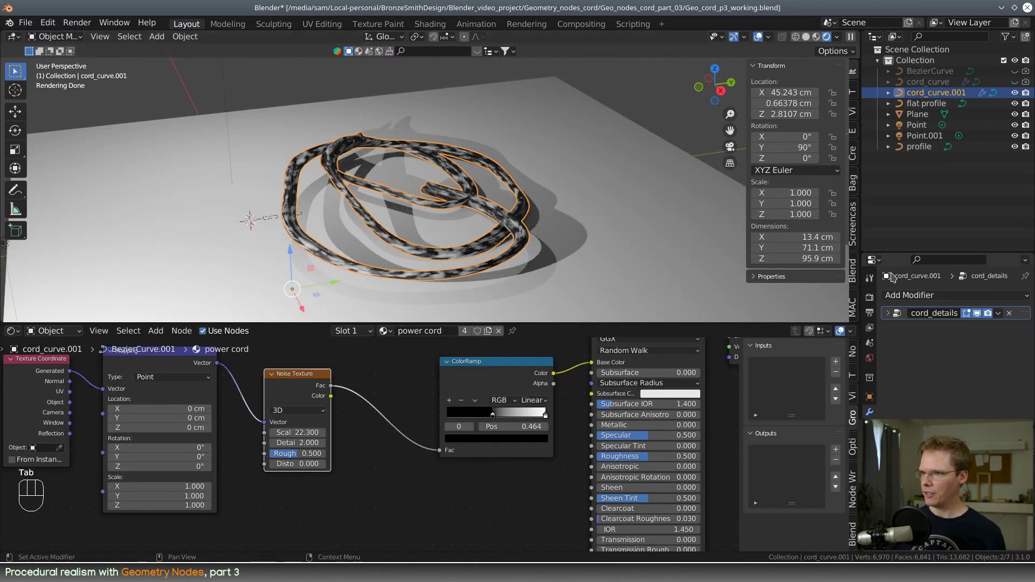
{"action": "left_click", "coordinate": [888, 313]}
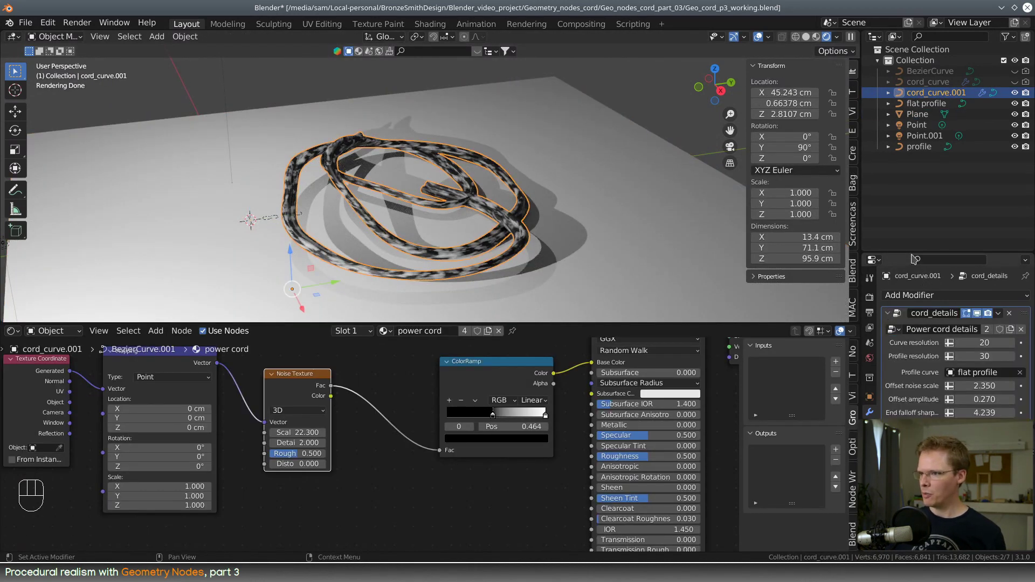
{"action": "left_click_drag", "start_coordinate": [914, 255], "coordinate": [925, 153]}
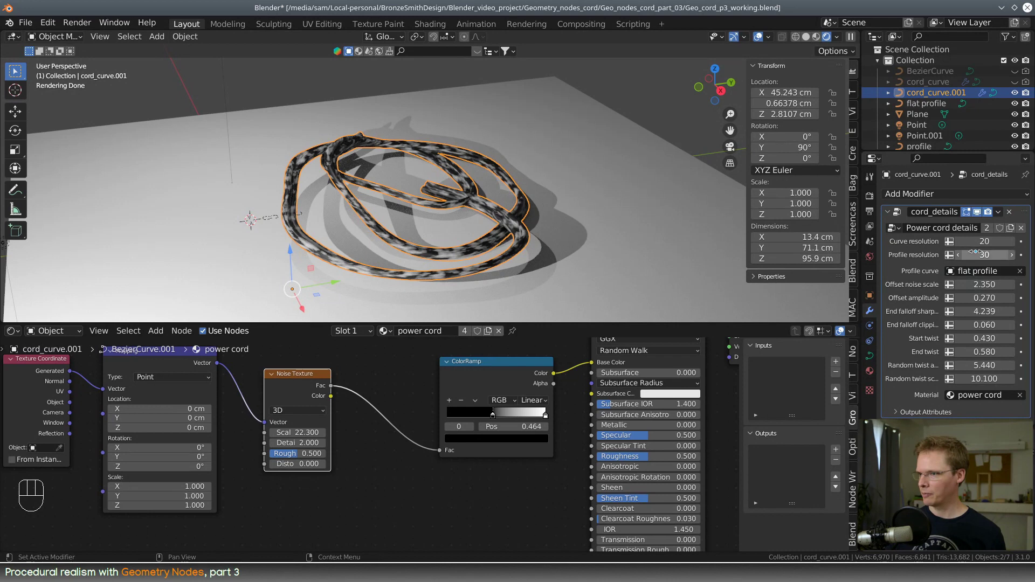
Step: Set the cord_details modifier's Offset amplitude to 0.056 and its Offset noise scale to 10.740
{"action": "left_click", "coordinate": [978, 297]}
{"action": "type", "text": "0"}
{"action": "key", "text": "Return"}
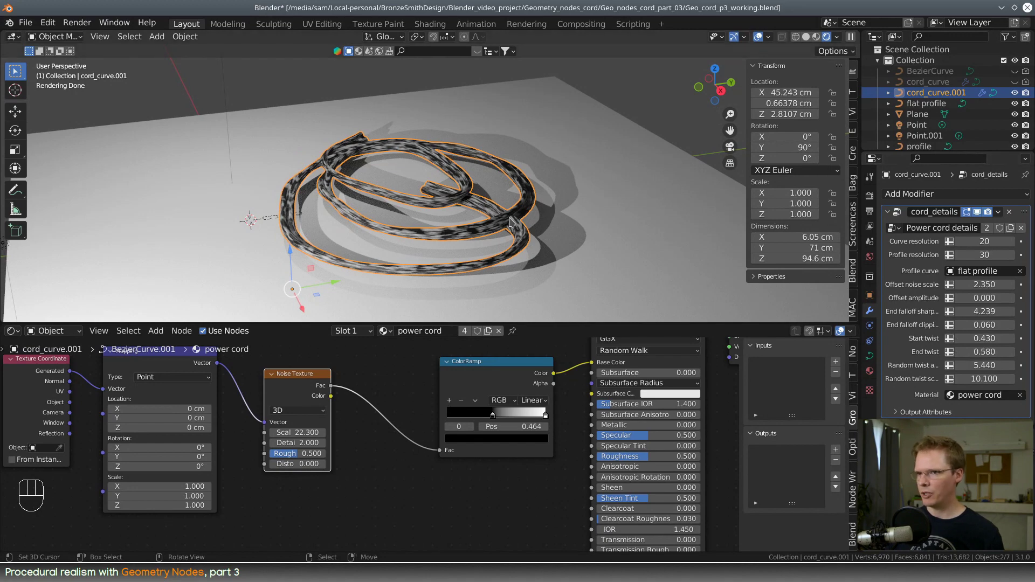
{"action": "mouse_move", "coordinate": [994, 298]}
{"action": "left_mouse_down", "text": "shift"}
{"action": "mouse_move", "coordinate": [963, 297]}
{"action": "mouse_move", "coordinate": [974, 298]}
{"action": "left_mouse_up", "text": "shift"}
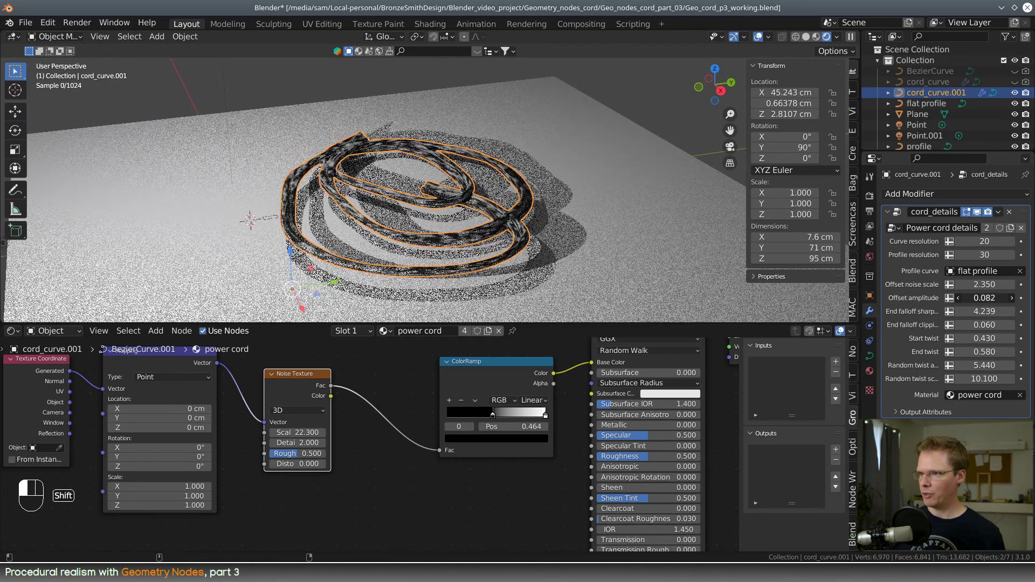
{"action": "mouse_move", "coordinate": [974, 297]}
{"action": "left_mouse_down", "text": "shift"}
{"action": "mouse_move", "coordinate": [991, 284]}
{"action": "mouse_move", "coordinate": [981, 284]}
{"action": "left_mouse_up", "text": "shift"}
Step: Enter edit mode on the cord's curve and switch the viewport to solid shading with shadows enabled
{"action": "middle_click_drag", "start_coordinate": [400, 229], "coordinate": [213, 220]}
{"action": "key", "text": "Tab"}
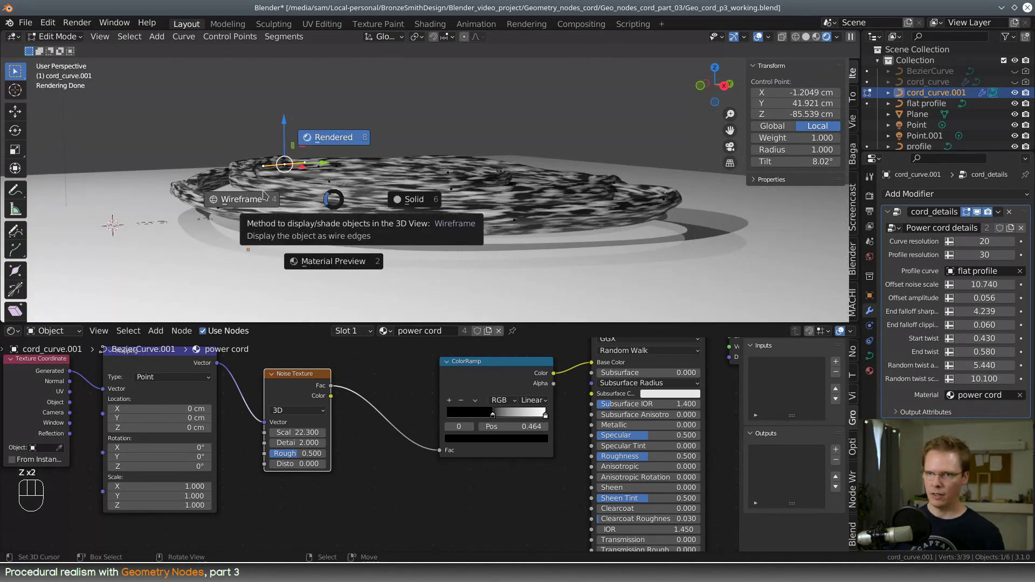
{"action": "left_click", "coordinate": [264, 197]}
{"action": "middle_click_drag", "start_coordinate": [296, 224], "coordinate": [289, 232]}
{"action": "key", "text": "z"}
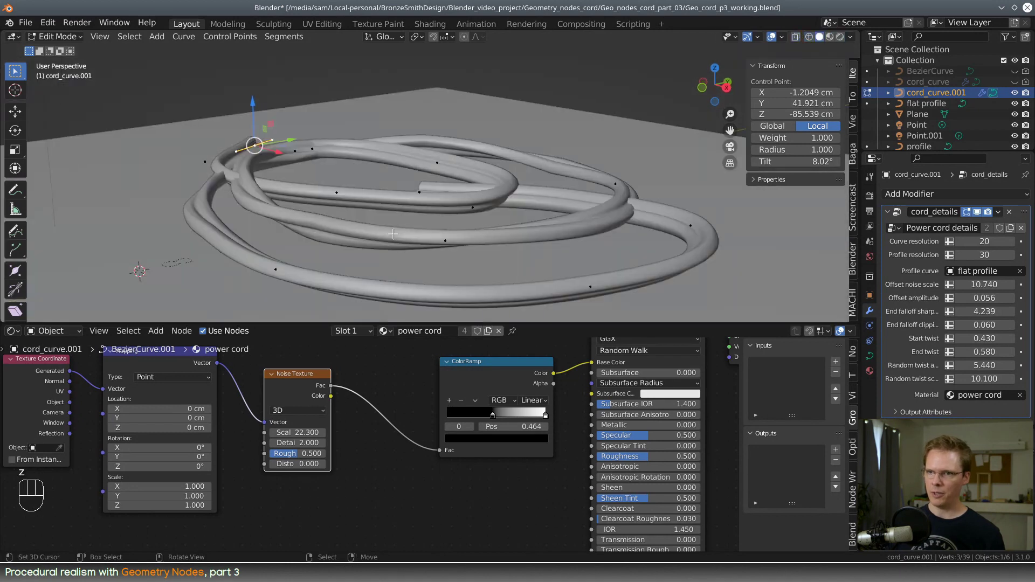
{"action": "middle_click_drag", "start_coordinate": [503, 234], "coordinate": [474, 240]}
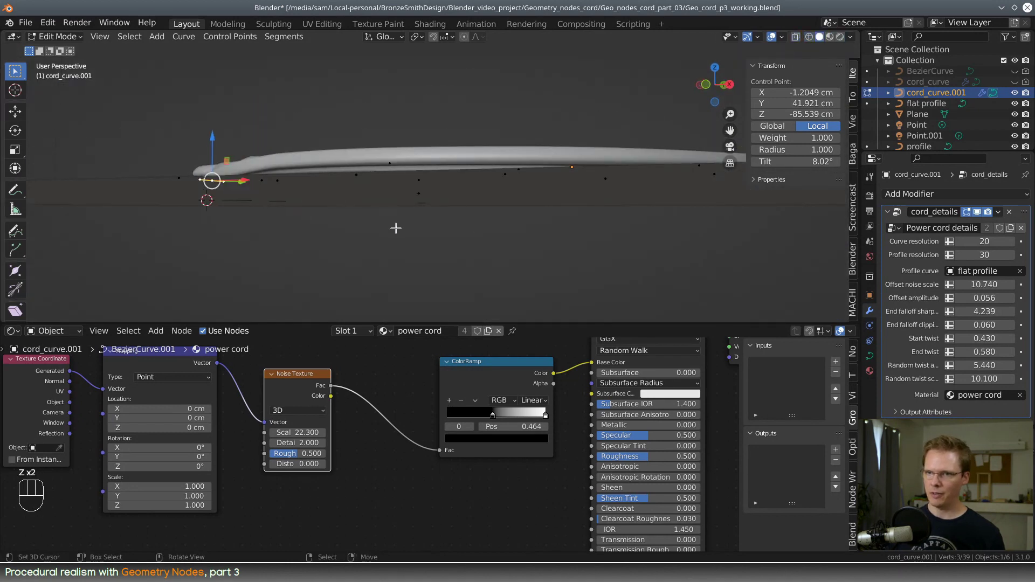
{"action": "middle_click_drag", "start_coordinate": [395, 228], "coordinate": [393, 240]}
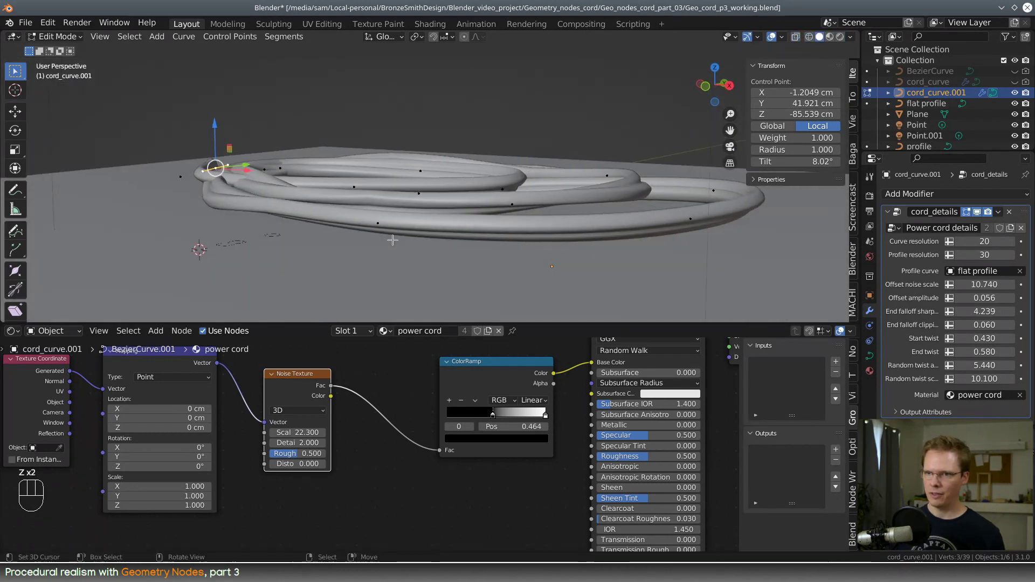
{"action": "left_click", "coordinate": [850, 37]}
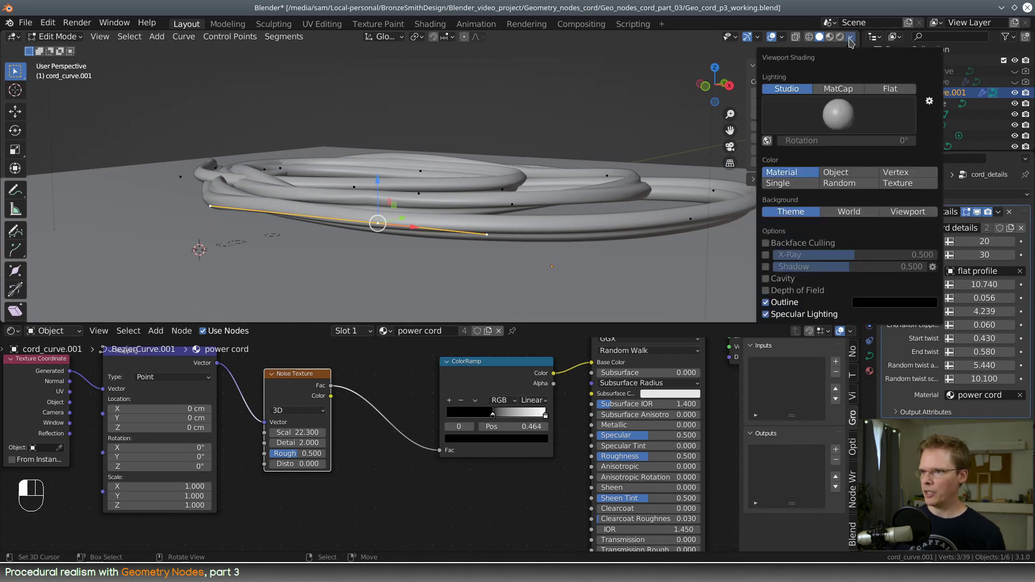
{"action": "left_click", "coordinate": [766, 268]}
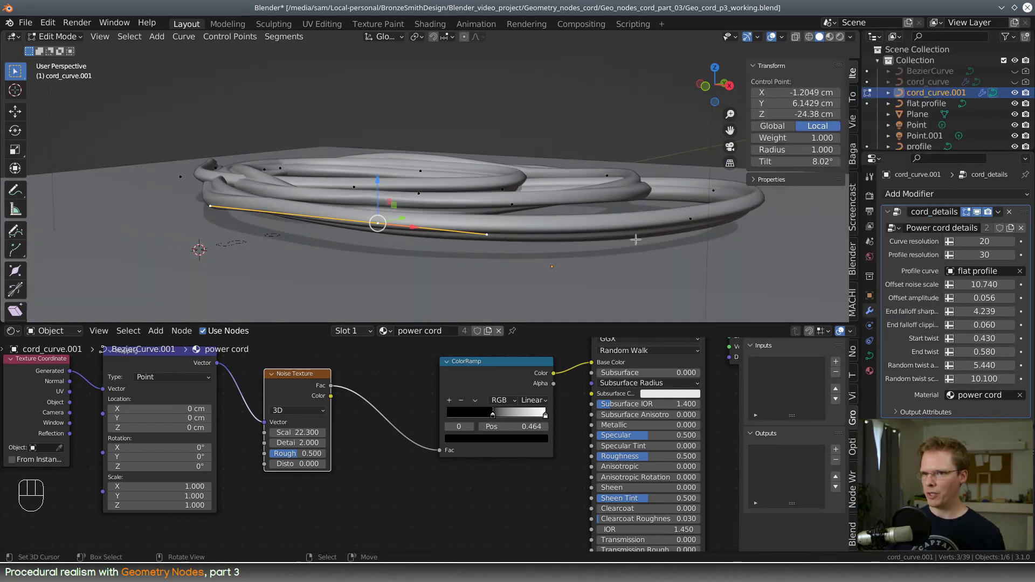
Step: Lower two control points on the cord's outermost loop along Z toward the ground plane
{"action": "middle_click_drag", "start_coordinate": [345, 207], "coordinate": [467, 194]}
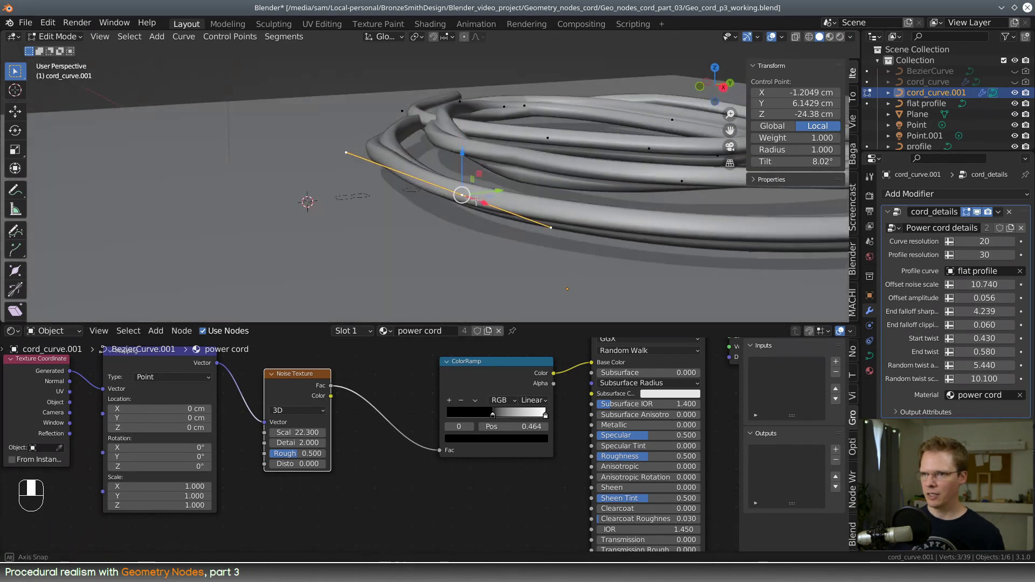
{"action": "key", "text": "g"}
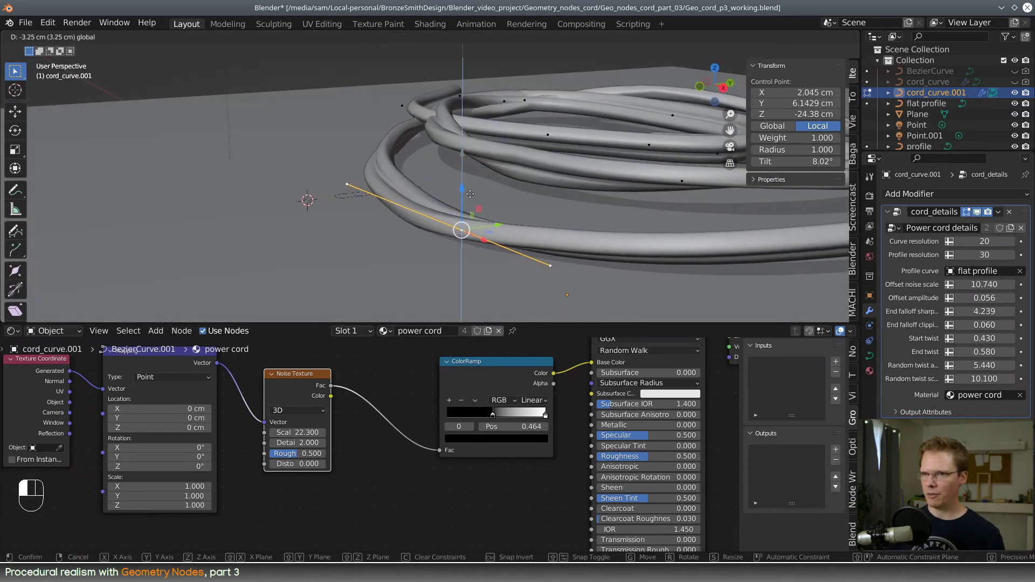
{"action": "left_click", "coordinate": [465, 205]}
{"action": "middle_click_drag", "start_coordinate": [465, 205], "coordinate": [714, 196], "text": "alt"}
{"action": "key", "text": "g"}
{"action": "key", "text": "z"}
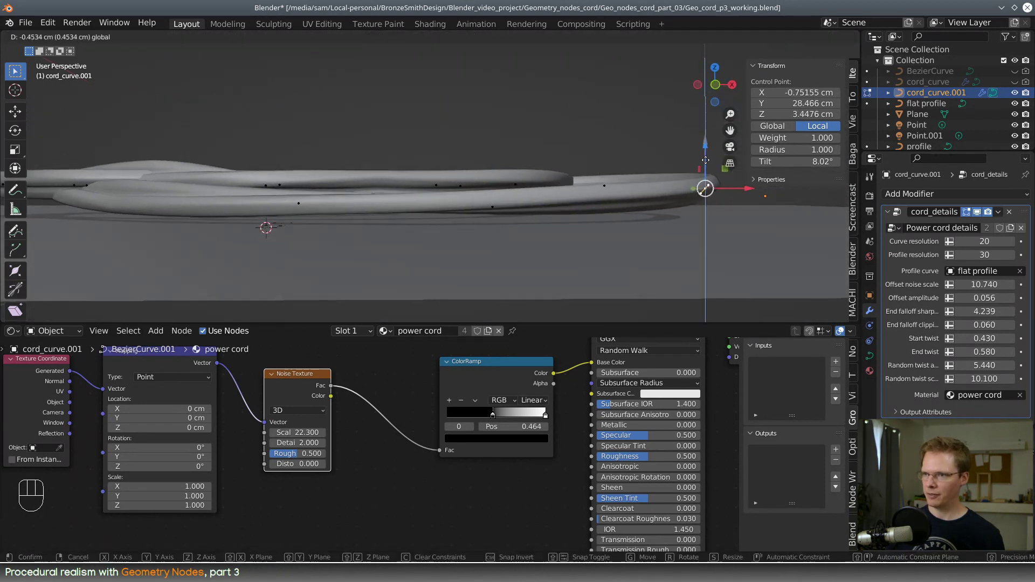
{"action": "left_click", "coordinate": [708, 195]}
Step: Lower the next control point on the outermost loop about 1.8 cm along Z
{"action": "right_click", "coordinate": [605, 186]}
{"action": "middle_click_drag", "start_coordinate": [648, 157], "coordinate": [643, 158]}
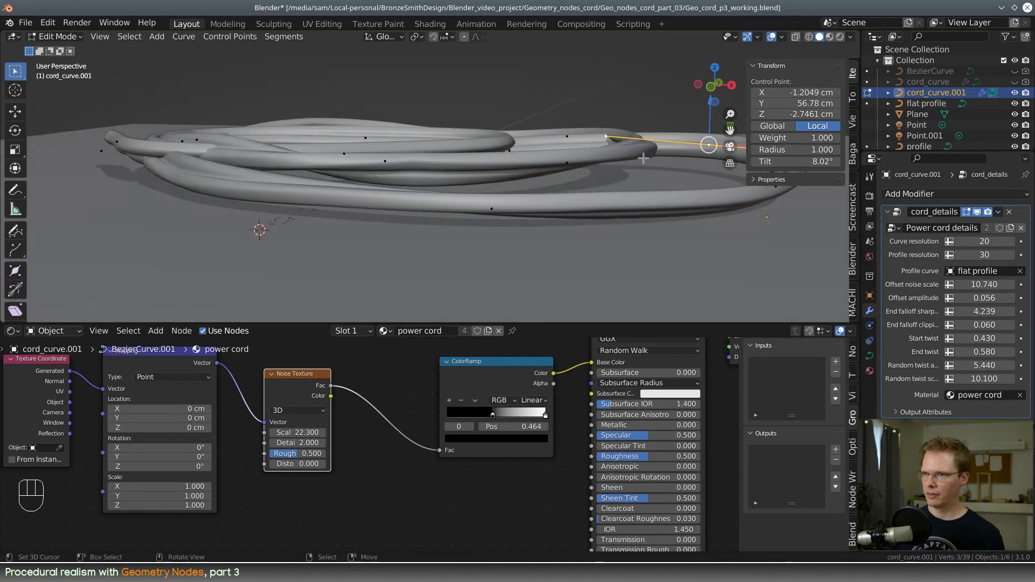
{"action": "left_click_drag", "start_coordinate": [709, 114], "coordinate": [711, 128]}
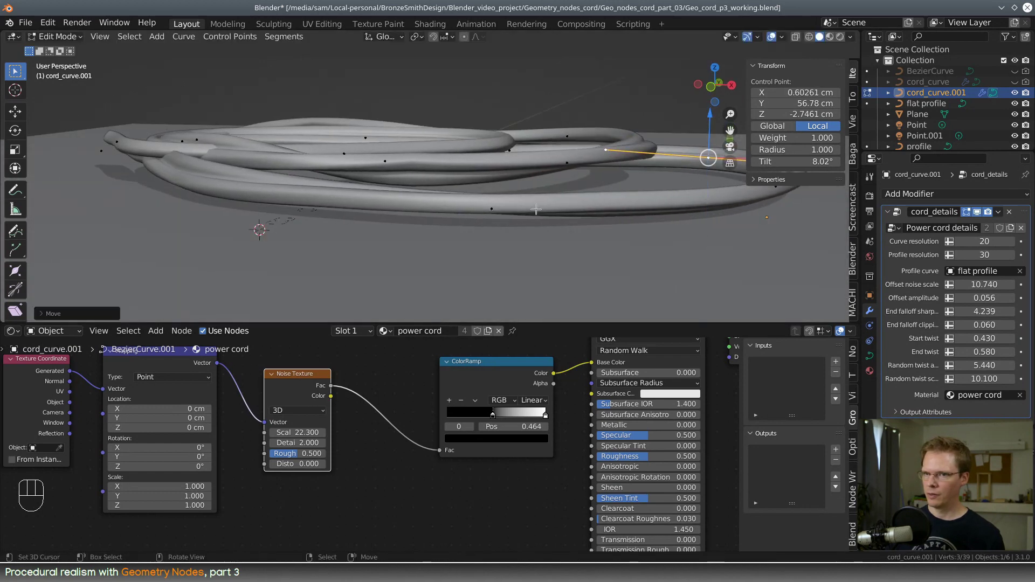
Step: Raise the control point near the cord's outer end along Z to a local X of about -4.03 cm
{"action": "middle_click_drag", "start_coordinate": [269, 189], "coordinate": [294, 167]}
{"action": "middle_click_drag", "start_coordinate": [156, 168], "coordinate": [259, 205], "text": "shift"}
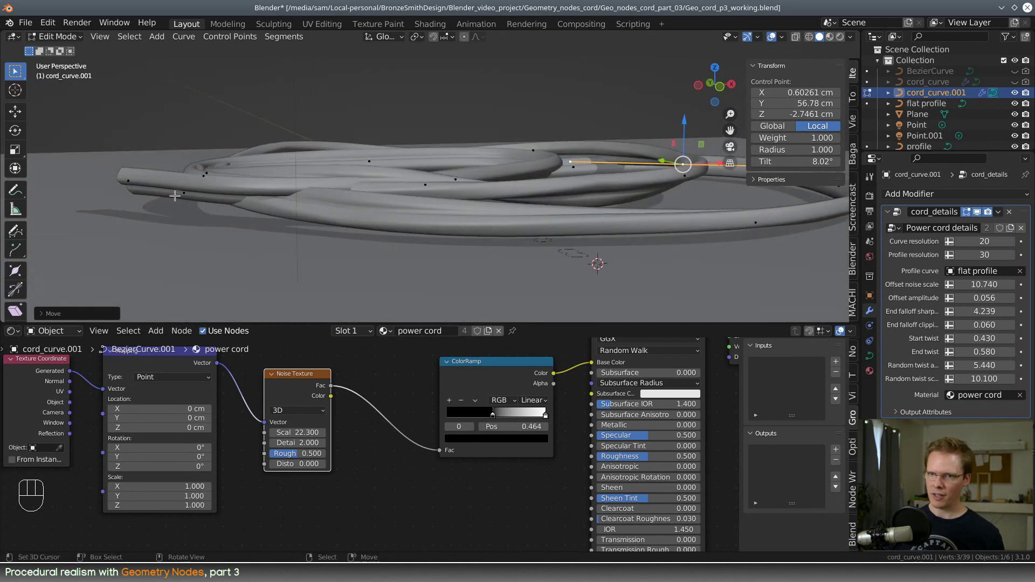
{"action": "left_click", "coordinate": [183, 180]}
{"action": "mouse_move", "coordinate": [183, 141]}
{"action": "left_mouse_down"}
{"action": "mouse_move", "coordinate": [184, 151]}
{"action": "mouse_move", "coordinate": [187, 140]}
{"action": "left_mouse_up"}
{"action": "middle_click_drag", "start_coordinate": [187, 140], "coordinate": [371, 186]}
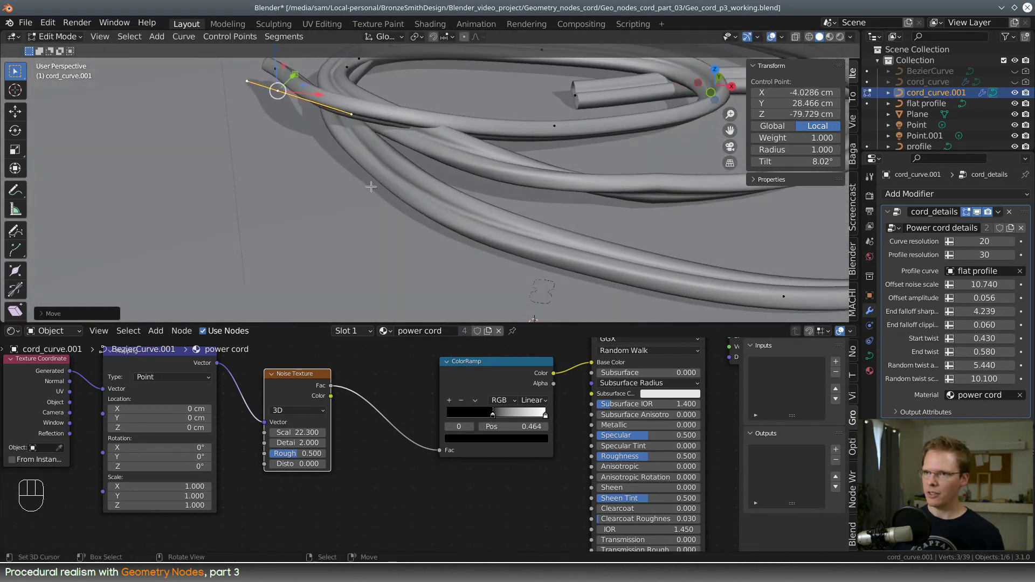
Step: Lower two control points at the turn of the second loop along Z toward the plane
{"action": "middle_click_drag", "start_coordinate": [482, 168], "coordinate": [598, 178]}
{"action": "left_click", "coordinate": [412, 102]}
{"action": "middle_click_drag", "start_coordinate": [412, 103], "coordinate": [475, 115]}
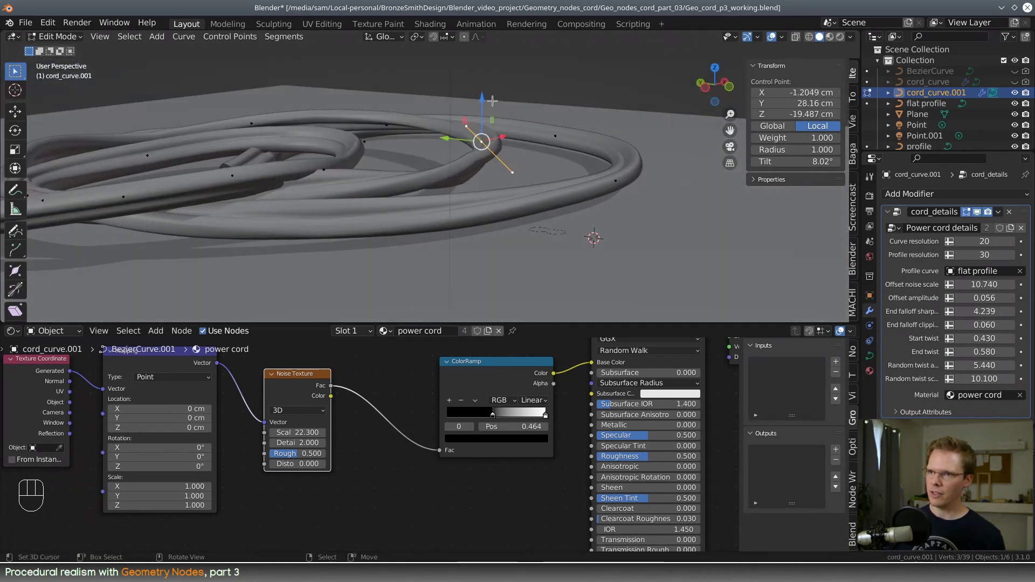
{"action": "left_click_drag", "start_coordinate": [481, 105], "coordinate": [483, 131]}
{"action": "middle_click_drag", "start_coordinate": [482, 130], "coordinate": [543, 167]}
{"action": "middle_click_drag", "start_coordinate": [685, 239], "coordinate": [291, 227]}
{"action": "left_click_drag", "start_coordinate": [258, 185], "coordinate": [260, 200]}
{"action": "middle_click_drag", "start_coordinate": [259, 201], "coordinate": [461, 235]}
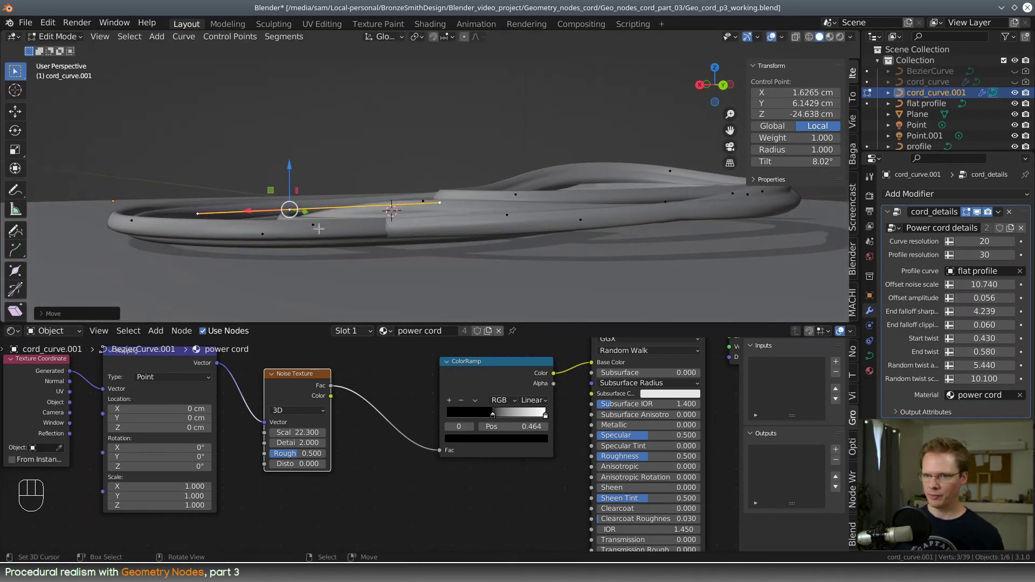
Step: Lower the outermost loop's side control point about 1 cm further along Z and raise the crossing strand's point about 2.2 cm
{"action": "left_click", "coordinate": [264, 234]}
{"action": "left_click_drag", "start_coordinate": [264, 197], "coordinate": [264, 210]}
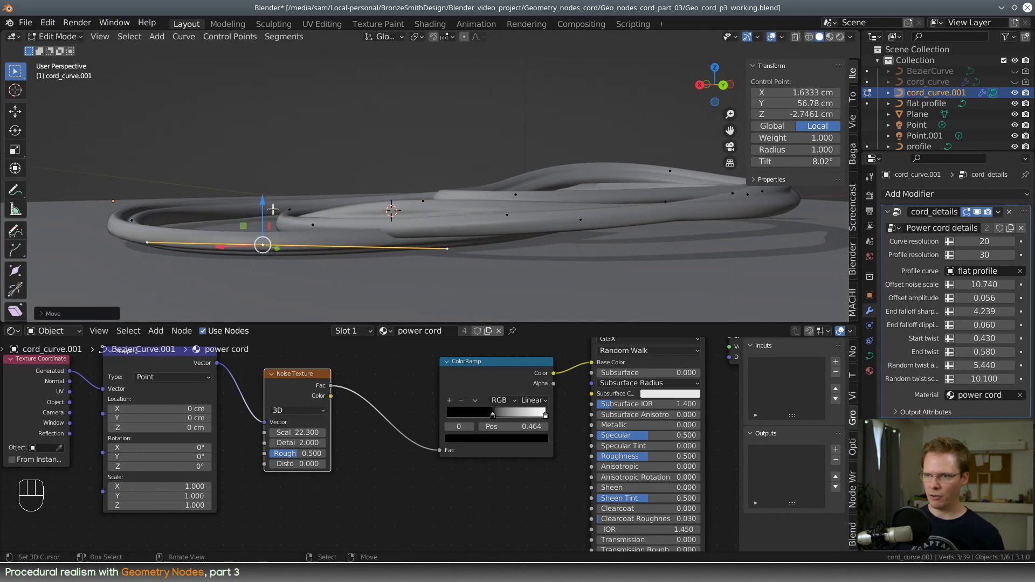
{"action": "middle_click_drag", "start_coordinate": [264, 210], "coordinate": [585, 262]}
{"action": "right_click", "coordinate": [578, 249]}
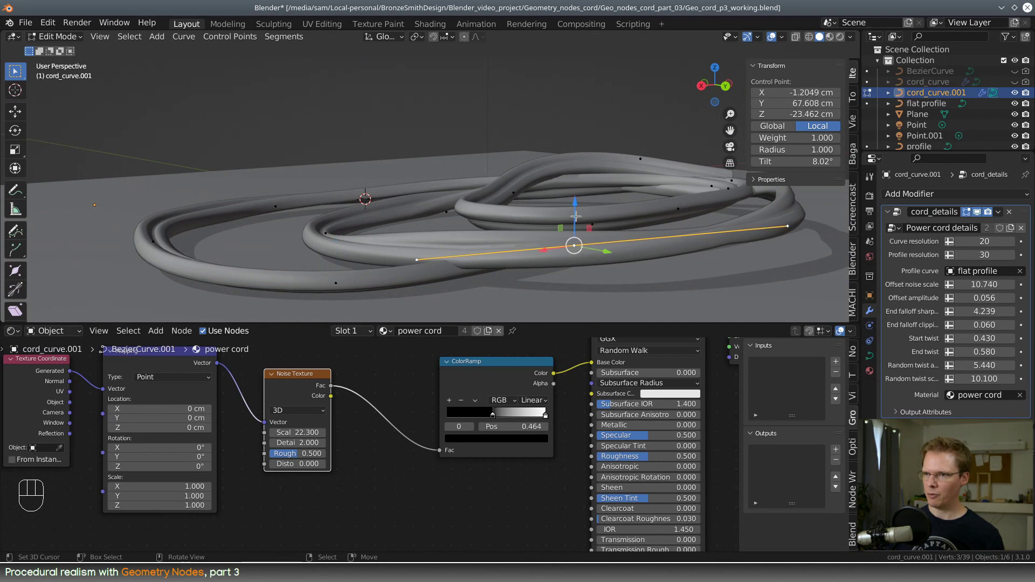
{"action": "left_click_drag", "start_coordinate": [576, 217], "coordinate": [576, 196]}
Step: Move the loop's control point near the cord end about -3.8 cm along X and lower it about 2.4 cm along Z
{"action": "middle_click_drag", "start_coordinate": [666, 229], "coordinate": [465, 252]}
{"action": "right_click", "coordinate": [472, 282]}
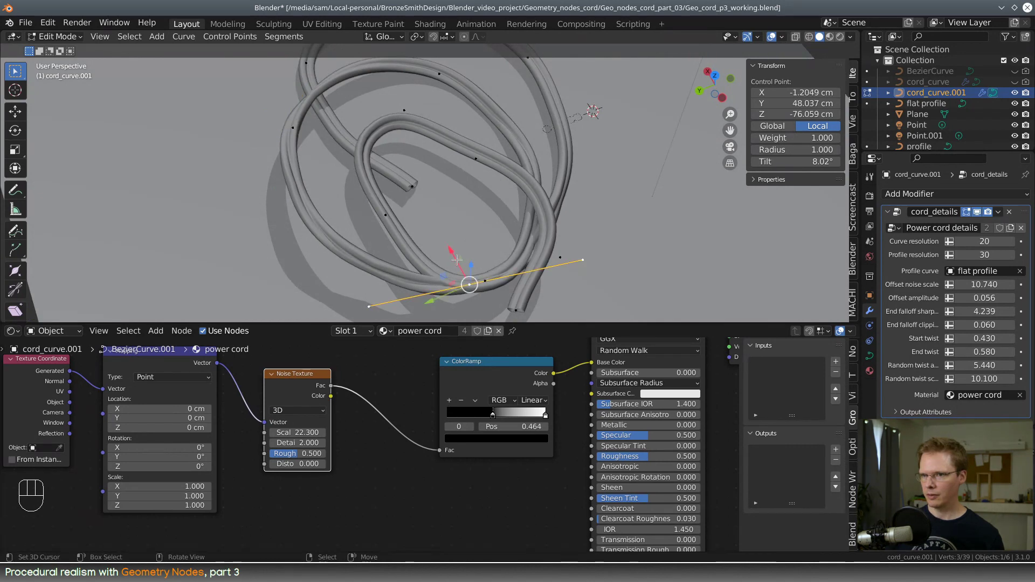
{"action": "key", "text": "g"}
{"action": "key", "text": "x"}
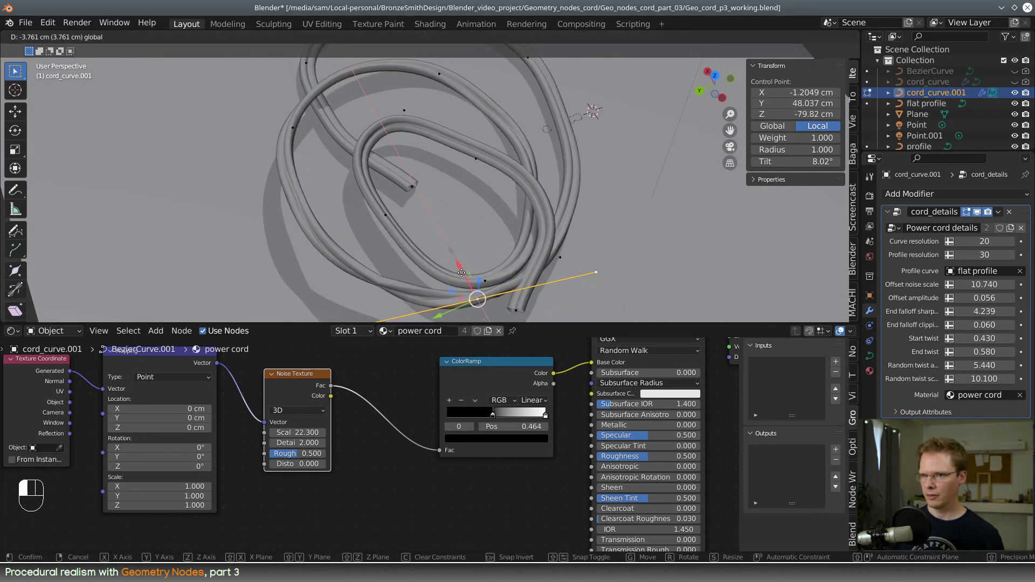
{"action": "left_click", "coordinate": [462, 273]}
{"action": "middle_click_drag", "start_coordinate": [461, 273], "coordinate": [584, 173]}
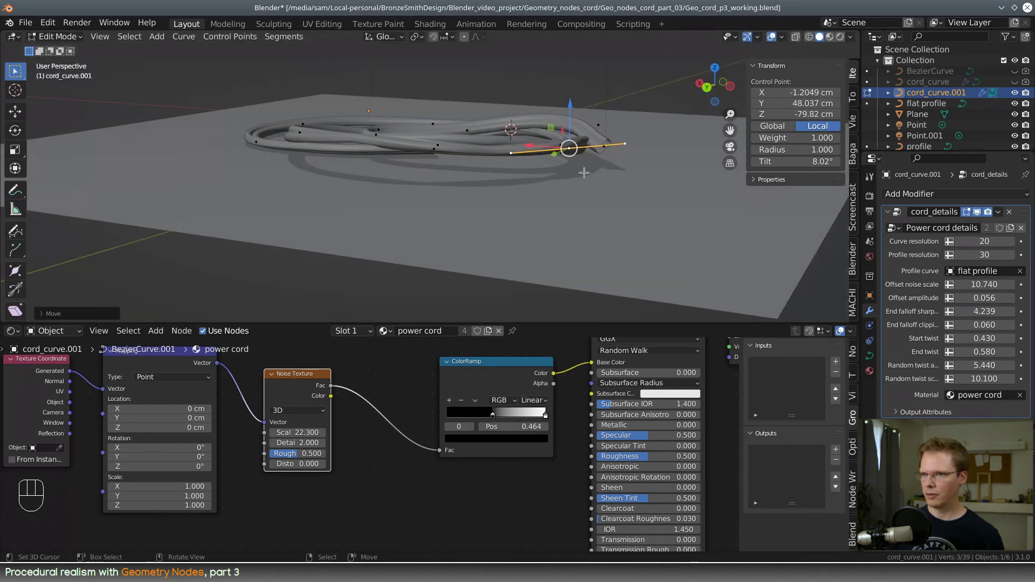
{"action": "left_click_drag", "start_coordinate": [571, 115], "coordinate": [571, 128]}
{"action": "middle_click_drag", "start_coordinate": [348, 155], "coordinate": [348, 171]}
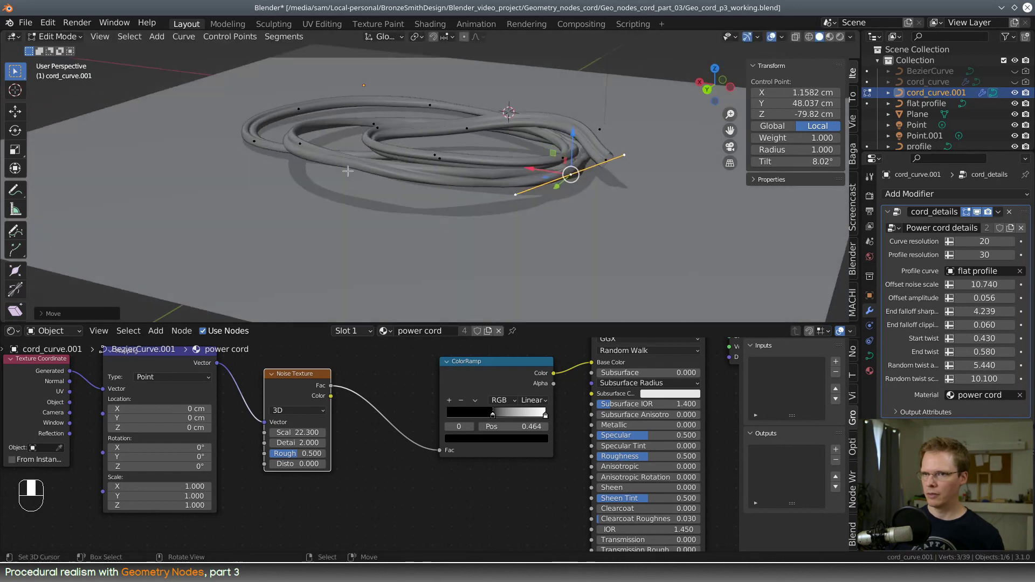
Step: Subdivide the long segment beside that control point and lower the new middle point about 3.7 cm along Z
{"action": "left_click", "coordinate": [305, 142], "text": "shift"}
{"action": "key", "text": "w"}
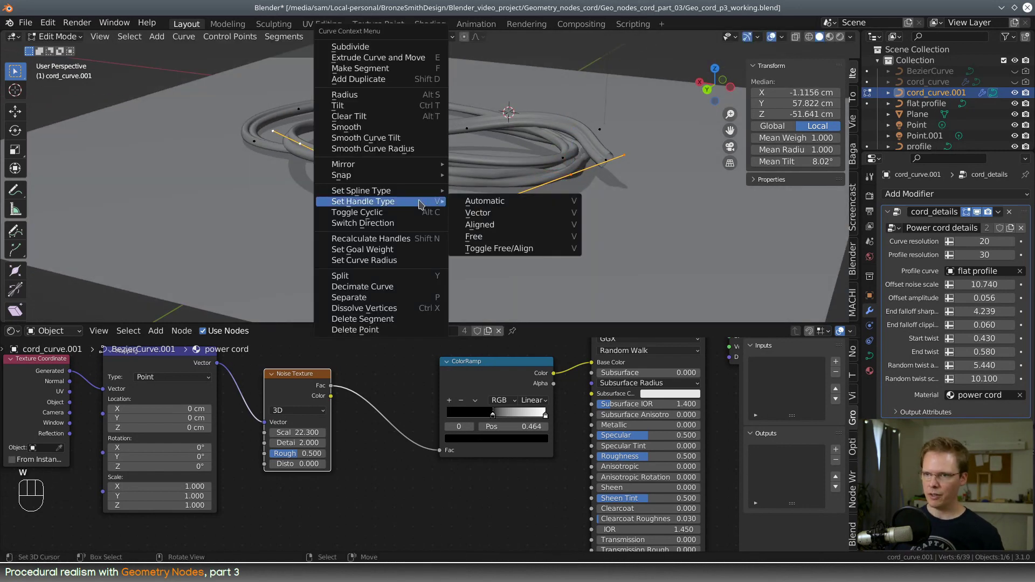
{"action": "key", "text": "w"}
{"action": "left_click", "coordinate": [365, 53]}
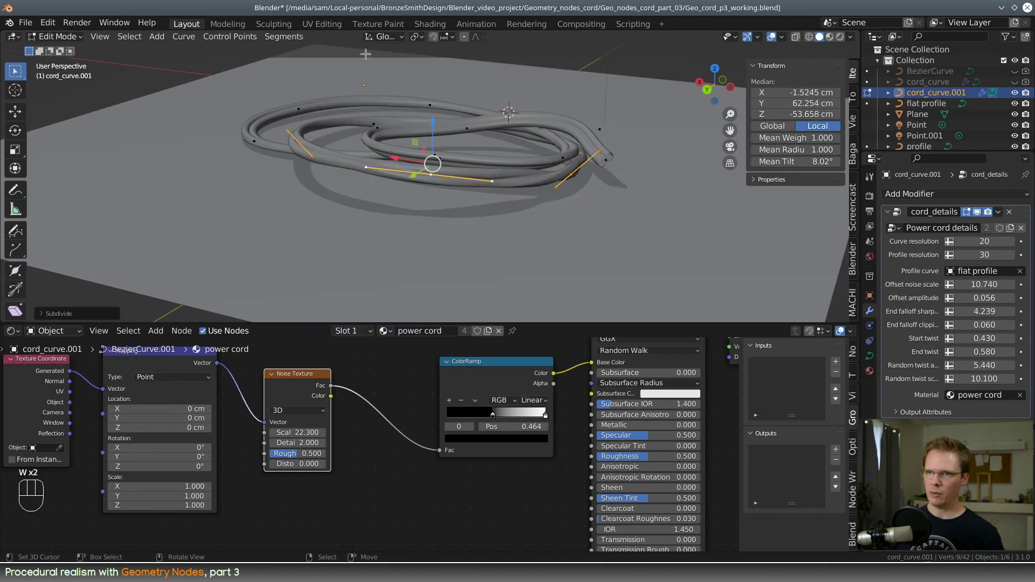
{"action": "left_click_drag", "start_coordinate": [430, 174], "coordinate": [427, 163]}
{"action": "middle_click_drag", "start_coordinate": [428, 163], "coordinate": [517, 164]}
{"action": "scroll", "coordinate": [526, 162], "scroll_direction": "up", "scroll_amount": 3}
{"action": "middle_click_drag", "start_coordinate": [584, 134], "coordinate": [537, 203], "text": "shift"}
{"action": "scroll", "coordinate": [522, 213], "scroll_direction": "up", "scroll_amount": 2}
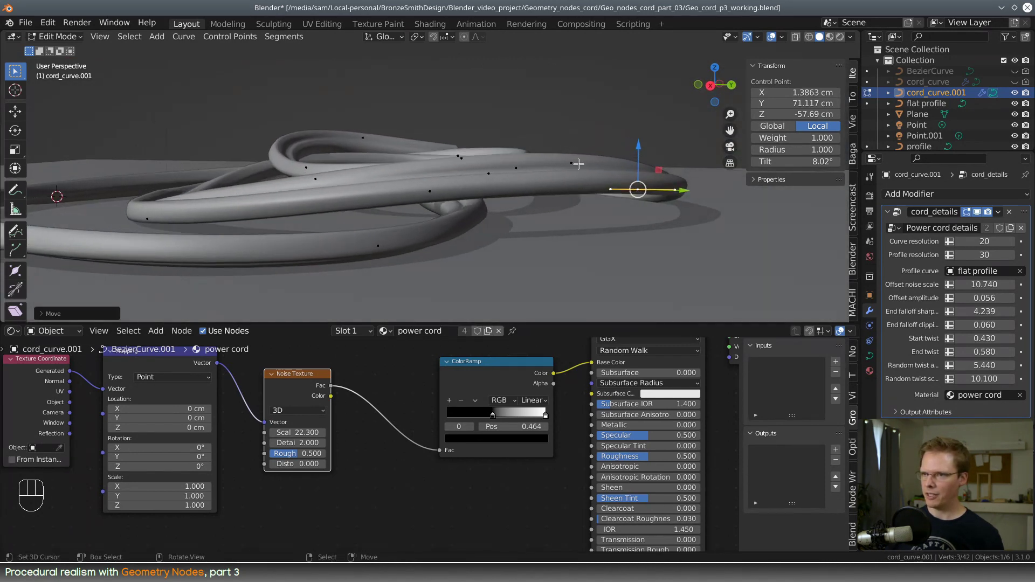
Step: Lower the neighbouring control point along Z and fine-tune its height to a local X of about 1.05 cm
{"action": "left_click", "coordinate": [572, 163]}
{"action": "left_click_drag", "start_coordinate": [572, 134], "coordinate": [566, 146]}
{"action": "middle_click_drag", "start_coordinate": [566, 146], "coordinate": [486, 178]}
{"action": "left_click", "coordinate": [424, 211]}
{"action": "left_click_drag", "start_coordinate": [453, 285], "coordinate": [248, 253]}
{"action": "middle_click_drag", "start_coordinate": [501, 261], "coordinate": [473, 163]}
{"action": "left_click_drag", "start_coordinate": [302, 122], "coordinate": [302, 118]}
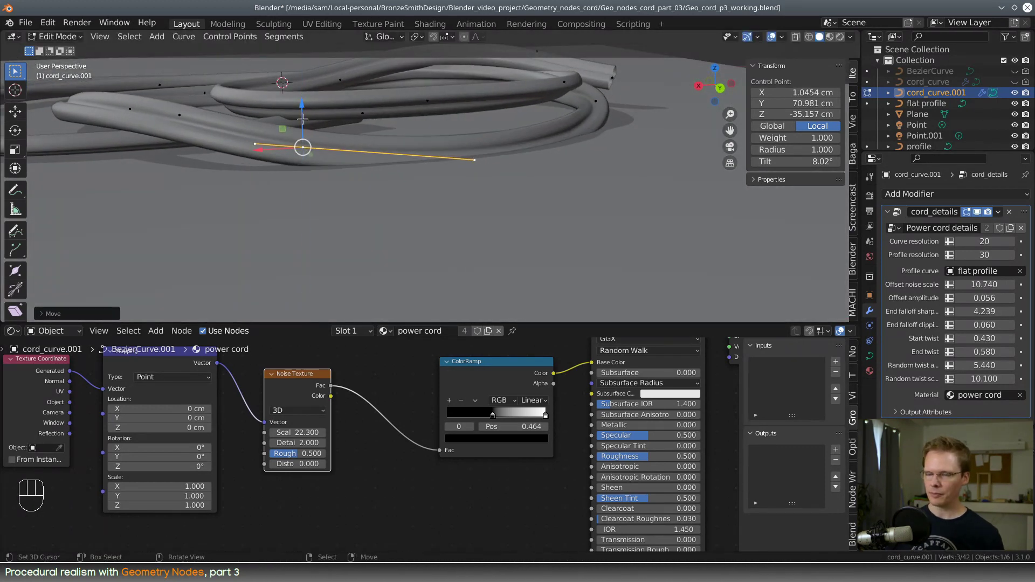
Step: Select all of the curve's control points and set their handle type to Aligned
{"action": "key", "text": "a"}
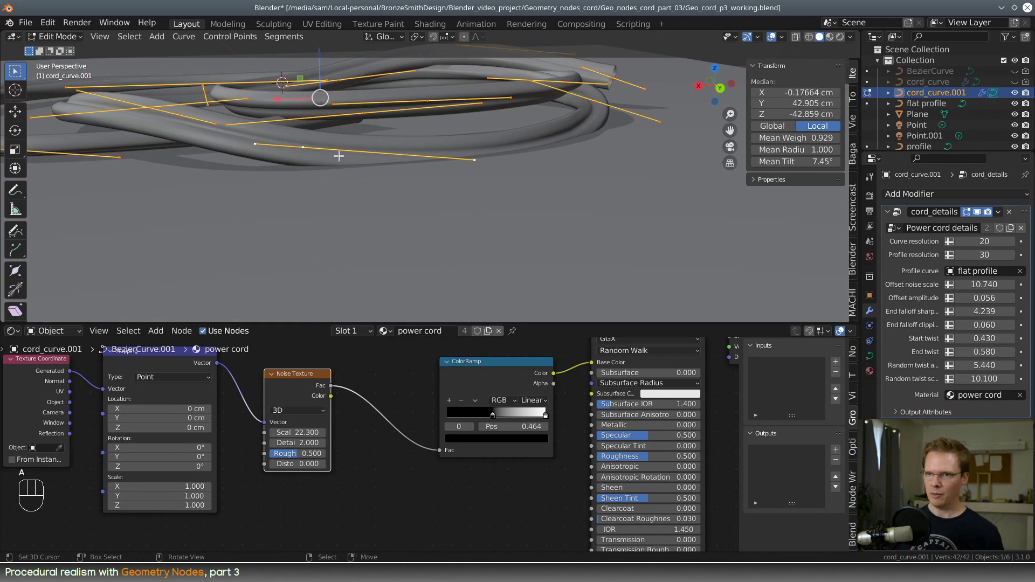
{"action": "key", "text": "w"}
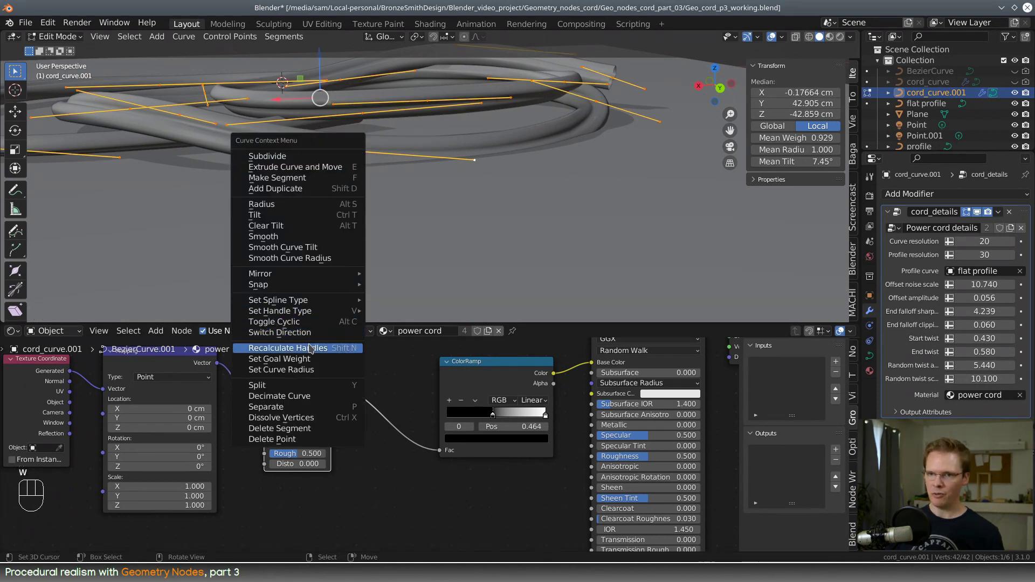
{"action": "mouse_move", "coordinate": [301, 315]}
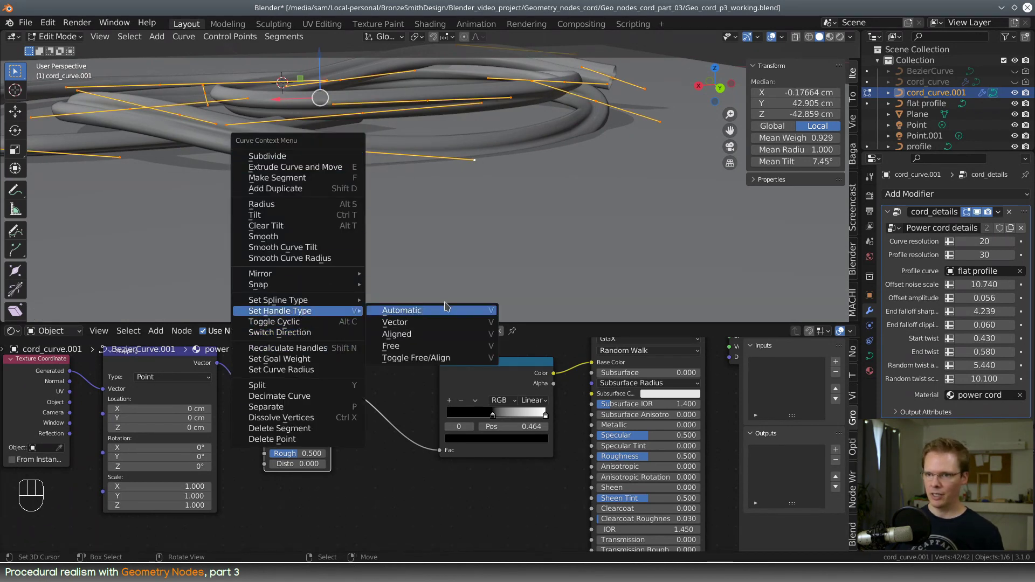
{"action": "left_click", "coordinate": [419, 333]}
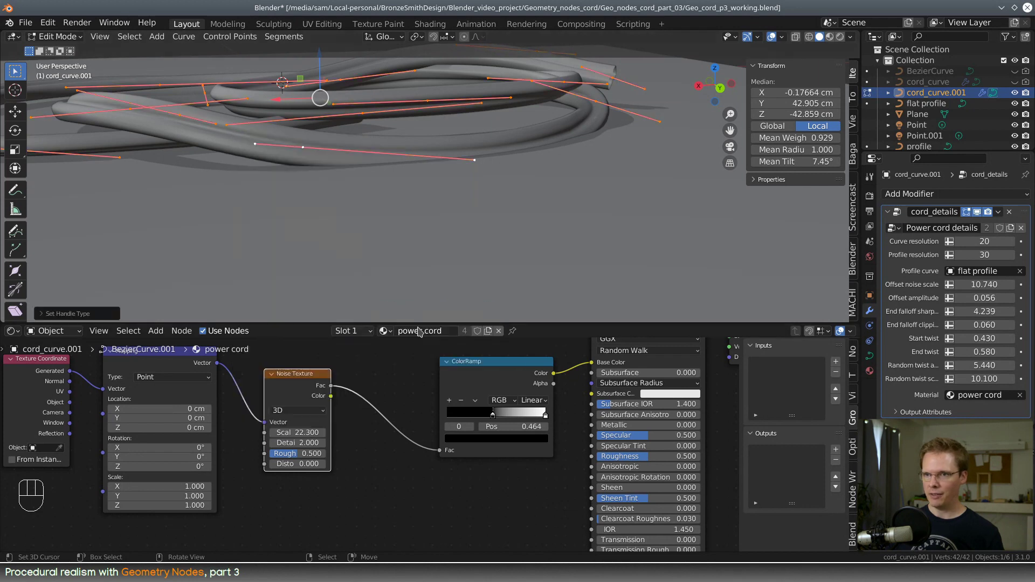
Step: Raise one handle end on each of two lower-loop control points along Z, to local X about 0.37 and 0.31 cm
{"action": "right_click", "coordinate": [473, 164]}
{"action": "middle_click_drag", "start_coordinate": [525, 203], "coordinate": [509, 193]}
{"action": "mouse_move", "coordinate": [465, 124]}
{"action": "left_mouse_down"}
{"action": "mouse_move", "coordinate": [465, 94]}
{"action": "mouse_move", "coordinate": [465, 114]}
{"action": "left_mouse_up"}
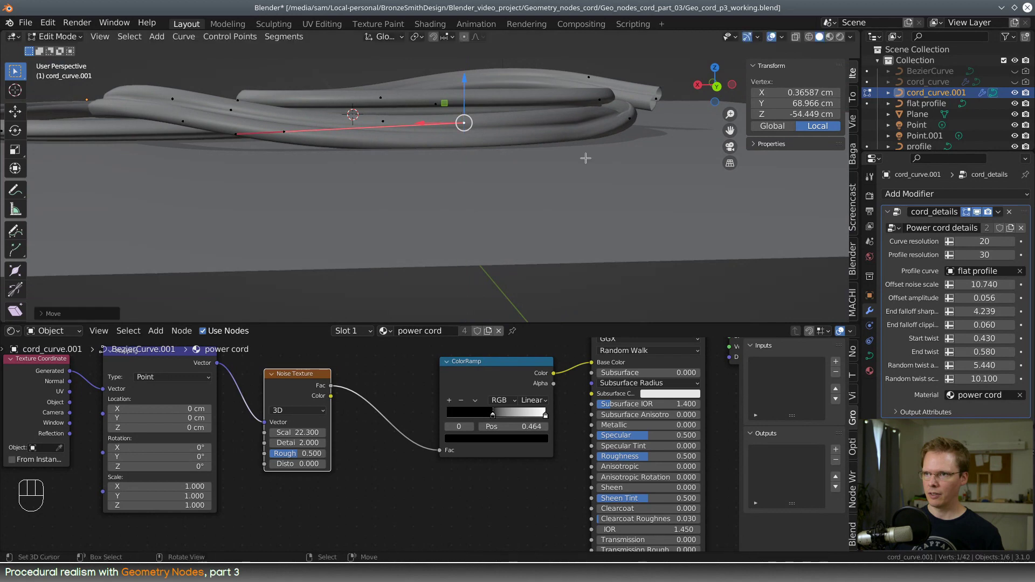
{"action": "middle_click_drag", "start_coordinate": [585, 158], "coordinate": [509, 175]}
{"action": "middle_click_drag", "start_coordinate": [670, 192], "coordinate": [435, 207], "text": "shift"}
{"action": "right_click", "coordinate": [456, 185]}
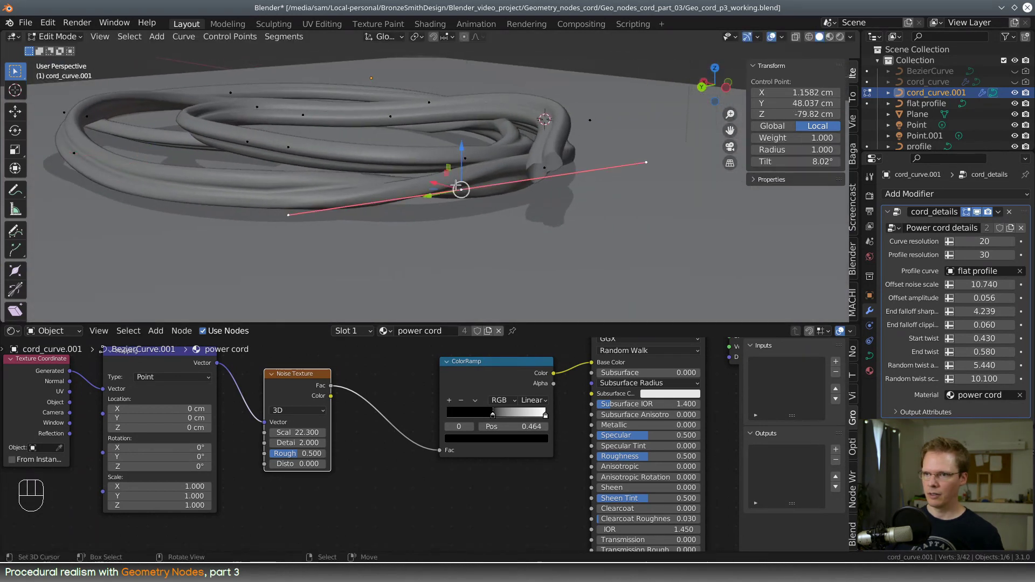
{"action": "middle_click_drag", "start_coordinate": [403, 240], "coordinate": [395, 214]}
{"action": "right_click", "coordinate": [312, 187]}
{"action": "left_click_drag", "start_coordinate": [311, 158], "coordinate": [311, 151]}
Step: Subdivide the long outer-loop segment between two control points and raise the new middle point slightly along Z
{"action": "middle_click_drag", "start_coordinate": [313, 162], "coordinate": [600, 263]}
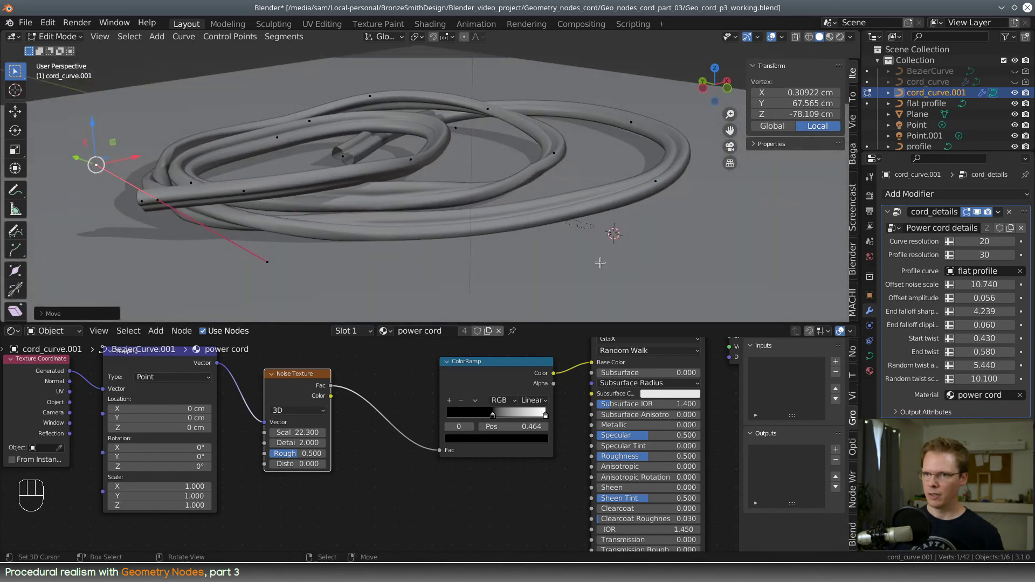
{"action": "right_click", "coordinate": [164, 207]}
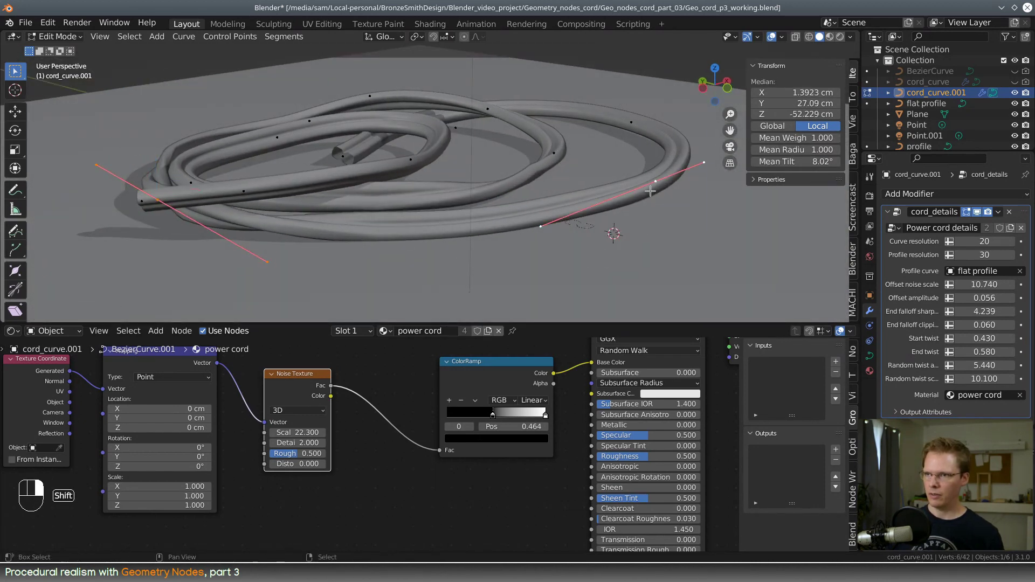
{"action": "key", "text": "w"}
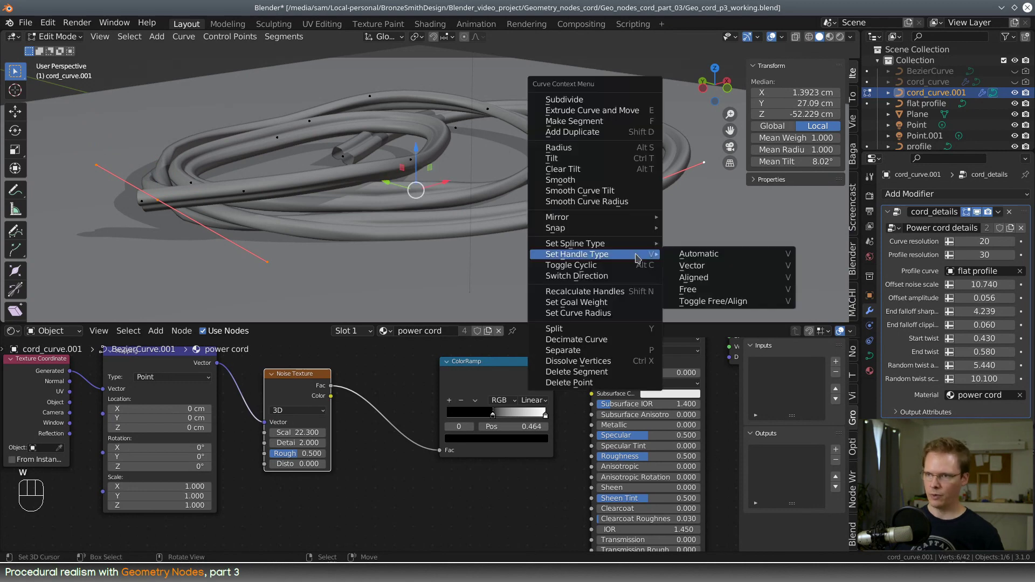
{"action": "left_click", "coordinate": [594, 100]}
{"action": "right_click", "coordinate": [415, 224]}
{"action": "middle_click_drag", "start_coordinate": [424, 243], "coordinate": [497, 227]}
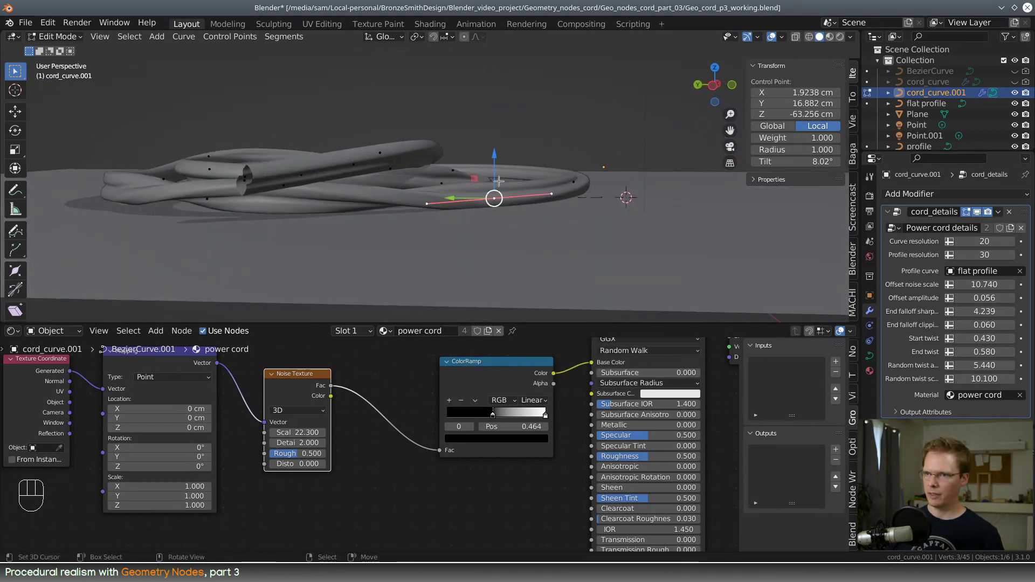
{"action": "left_click_drag", "start_coordinate": [495, 166], "coordinate": [495, 160]}
{"action": "middle_click_drag", "start_coordinate": [492, 162], "coordinate": [274, 96]}
Step: Subdivide the inner strand's long segment and raise one handle end of the new point about 0.8 cm along Z
{"action": "right_click", "coordinate": [498, 235]}
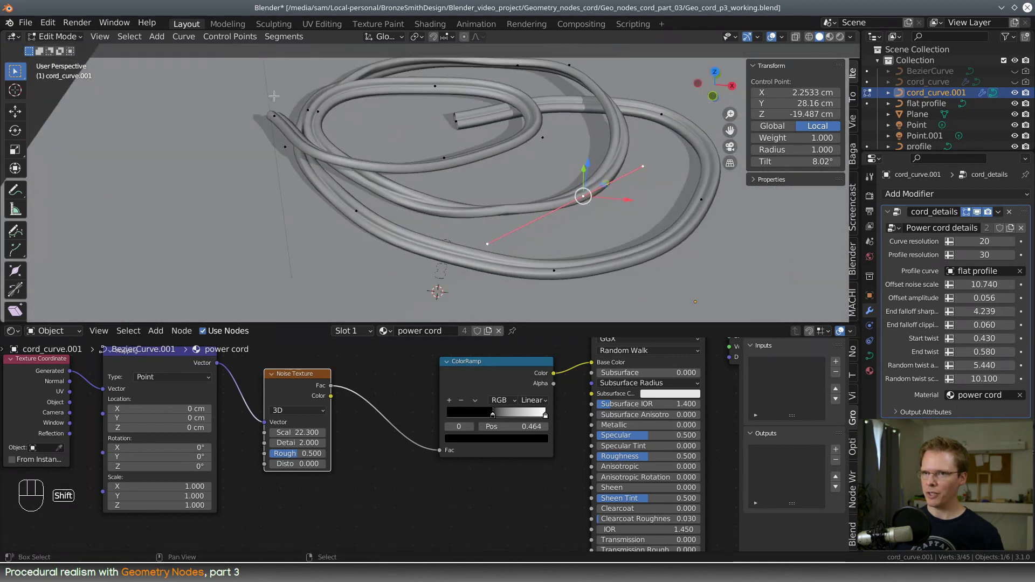
{"action": "middle_click_drag", "start_coordinate": [327, 115], "coordinate": [431, 146]}
{"action": "key", "text": "w"}
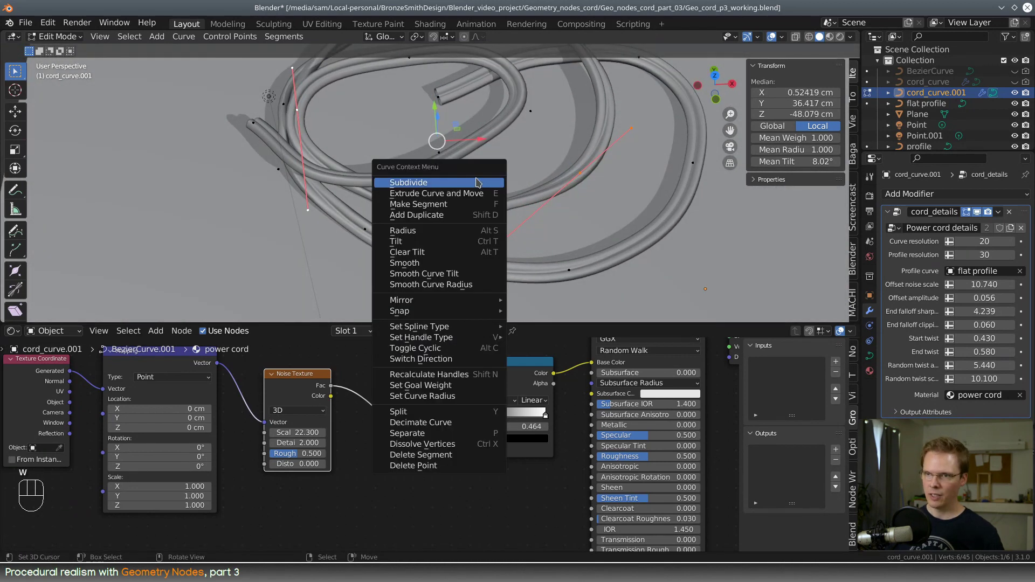
{"action": "left_click", "coordinate": [475, 182]}
{"action": "left_click", "coordinate": [412, 206]}
{"action": "middle_click_drag", "start_coordinate": [412, 206], "coordinate": [518, 191]}
{"action": "scroll", "coordinate": [499, 204], "scroll_direction": "up", "scroll_amount": 2}
{"action": "right_click", "coordinate": [487, 206]}
{"action": "key", "text": "g"}
{"action": "key", "text": "x"}
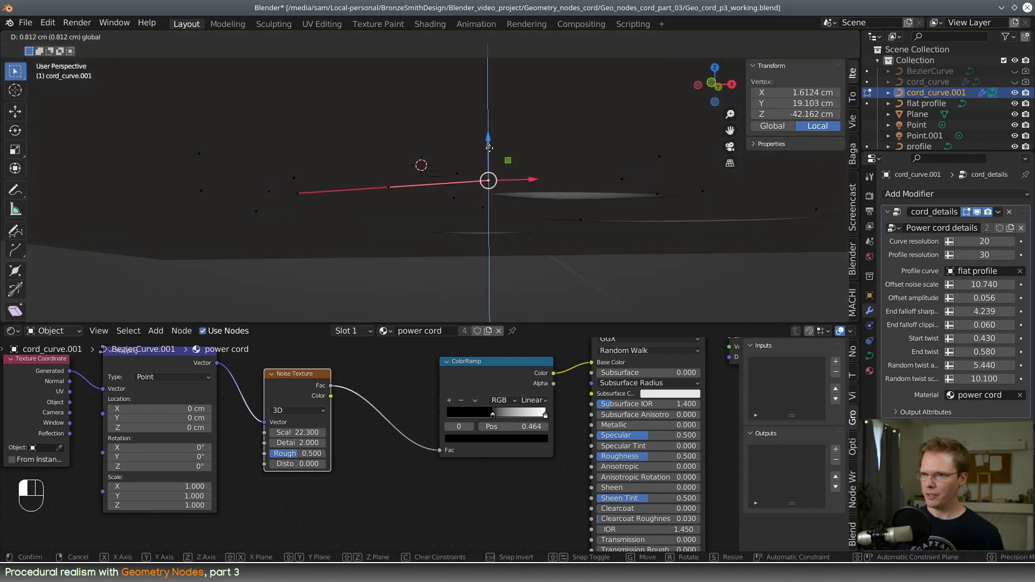
{"action": "left_click", "coordinate": [559, 162]}
Step: Raise the neighbouring control point's handle end to local X about 1.27 cm and the point itself to about 1.42 cm
{"action": "middle_click_drag", "start_coordinate": [559, 162], "coordinate": [494, 178]}
{"action": "right_click", "coordinate": [650, 224]}
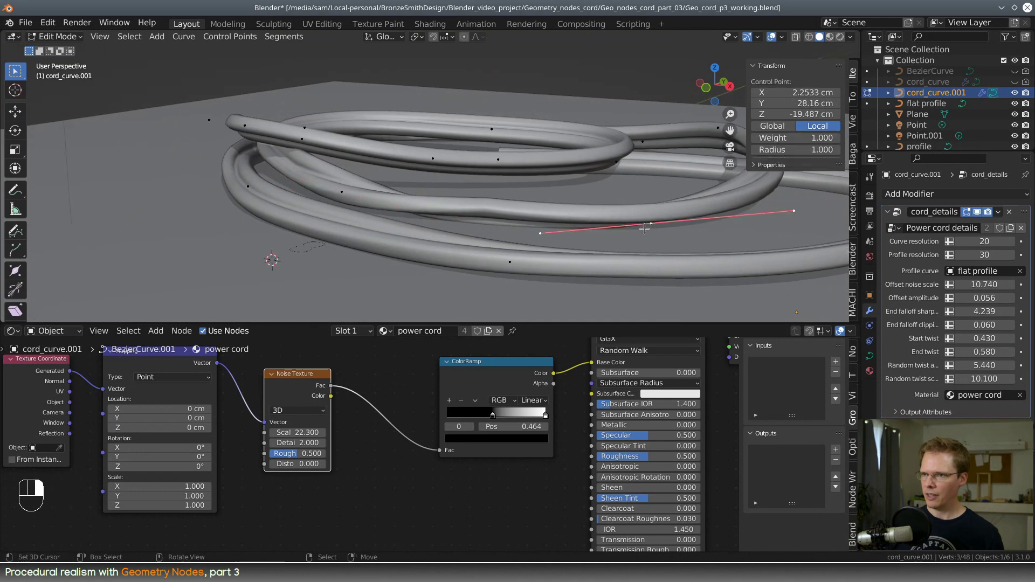
{"action": "middle_click_drag", "start_coordinate": [557, 248], "coordinate": [562, 218]}
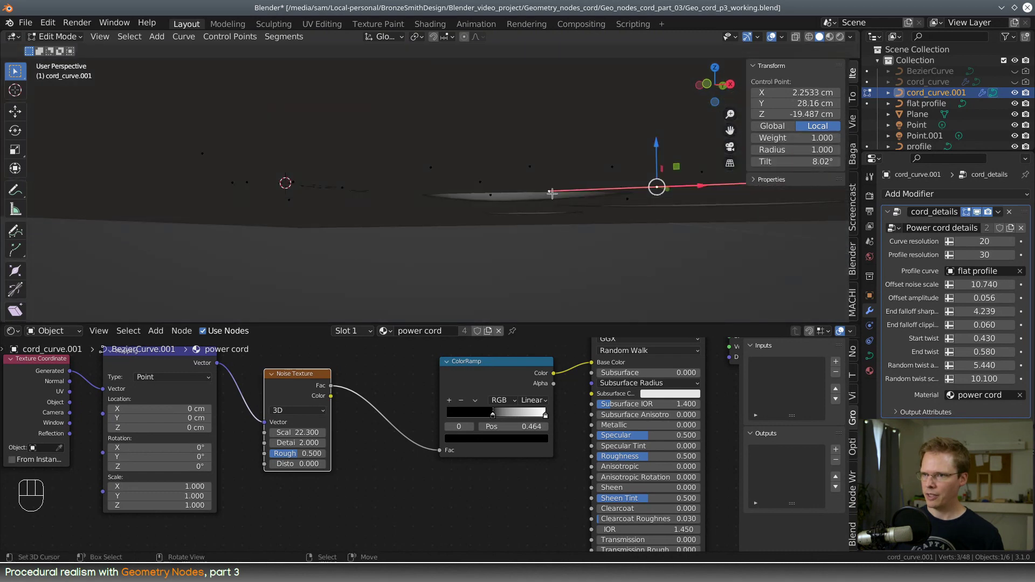
{"action": "right_click", "coordinate": [551, 194]}
{"action": "left_click_drag", "start_coordinate": [550, 158], "coordinate": [550, 143]}
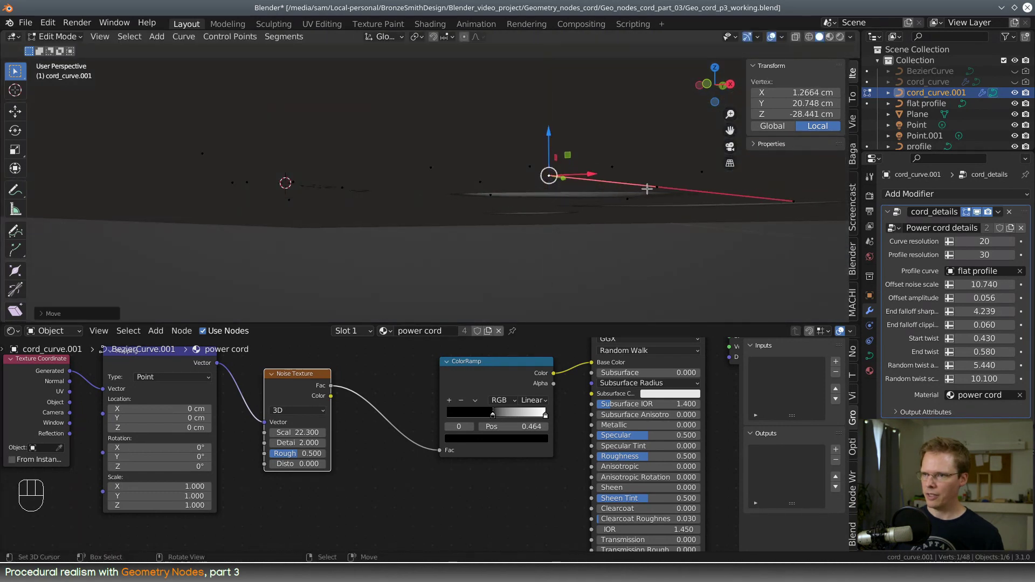
{"action": "right_click", "coordinate": [656, 186]}
{"action": "left_click_drag", "start_coordinate": [655, 165], "coordinate": [654, 156]}
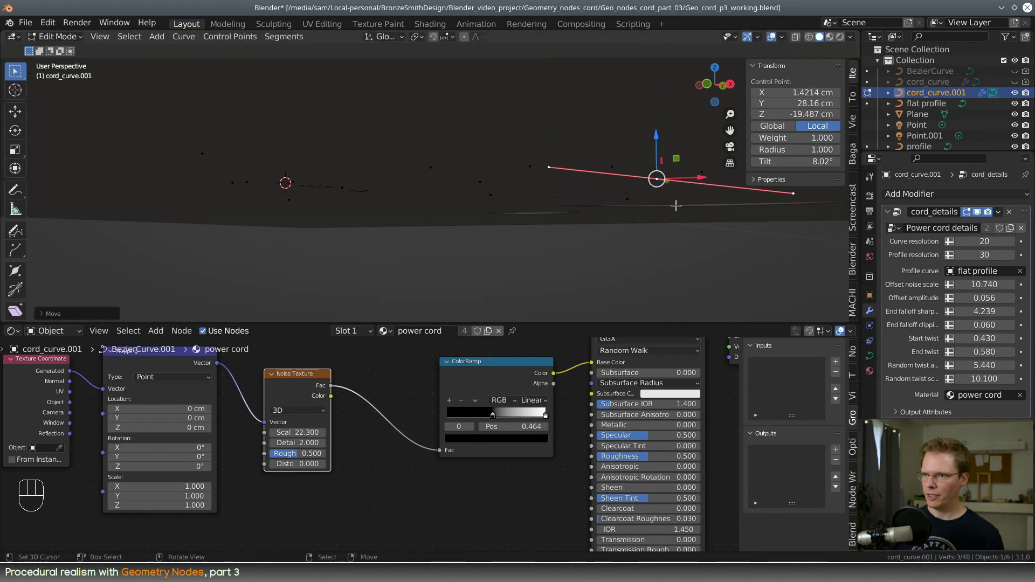
Step: Raise a control point farther along the outer loop about 0.2 cm along Z, to local X about 0.84 cm
{"action": "middle_click_drag", "start_coordinate": [674, 213], "coordinate": [512, 261], "text": "shift"}
{"action": "scroll", "coordinate": [643, 211], "scroll_direction": "down", "scroll_amount": 2}
{"action": "right_click", "coordinate": [510, 234]}
{"action": "left_click_drag", "start_coordinate": [512, 212], "coordinate": [510, 205]}
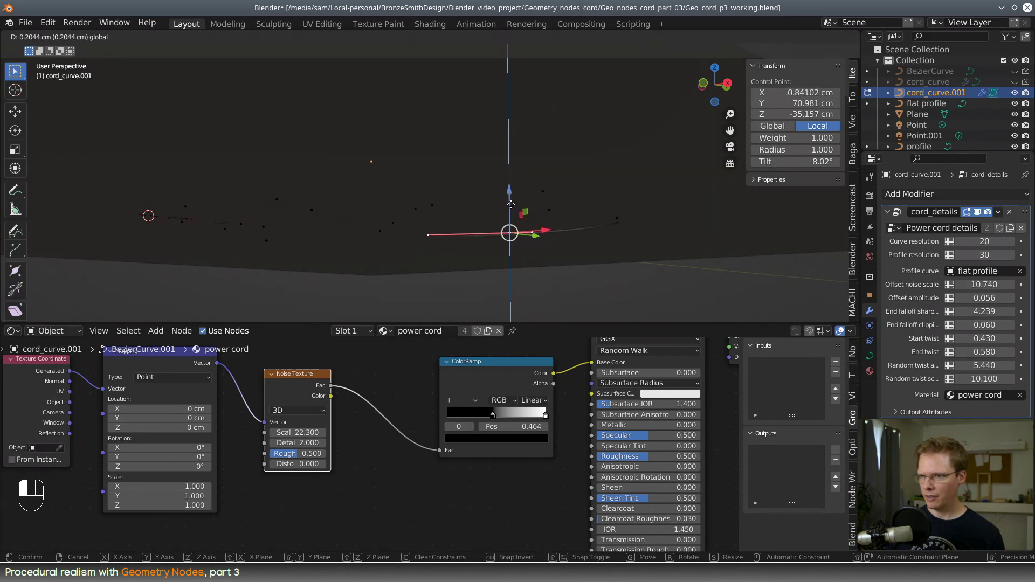
{"action": "left_click_drag", "start_coordinate": [510, 205], "coordinate": [510, 204]}
Step: Raise the adjacent control point's handle end to local X about 1.38 cm and the point itself to about 1.43 cm
{"action": "right_click", "coordinate": [631, 214]}
{"action": "middle_click_drag", "start_coordinate": [671, 229], "coordinate": [509, 228]}
{"action": "key", "text": "KP_Decimal"}
{"action": "middle_click_drag", "start_coordinate": [544, 230], "coordinate": [540, 222]}
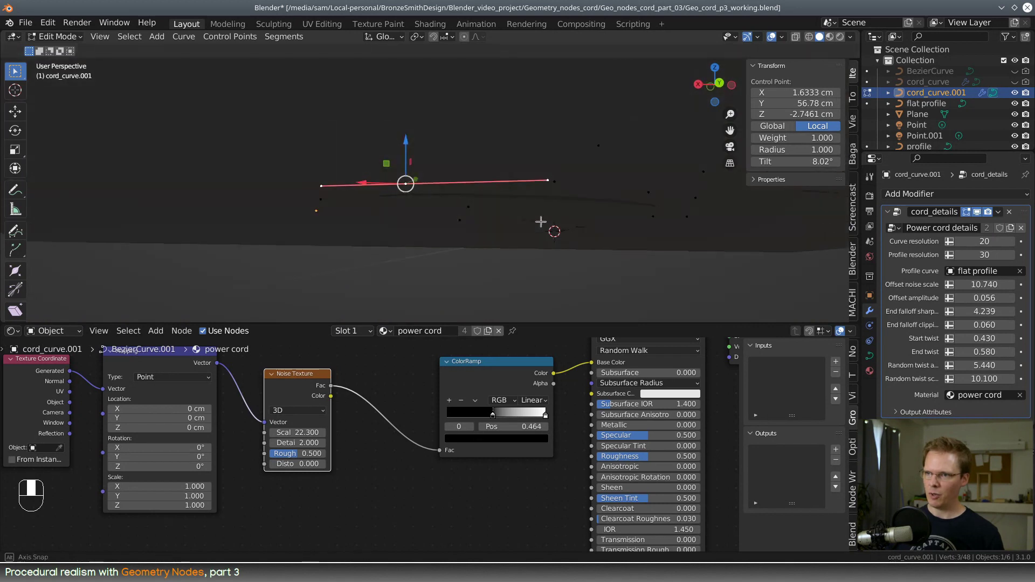
{"action": "right_click", "coordinate": [548, 180]}
{"action": "middle_click_drag", "start_coordinate": [597, 162], "coordinate": [545, 162]}
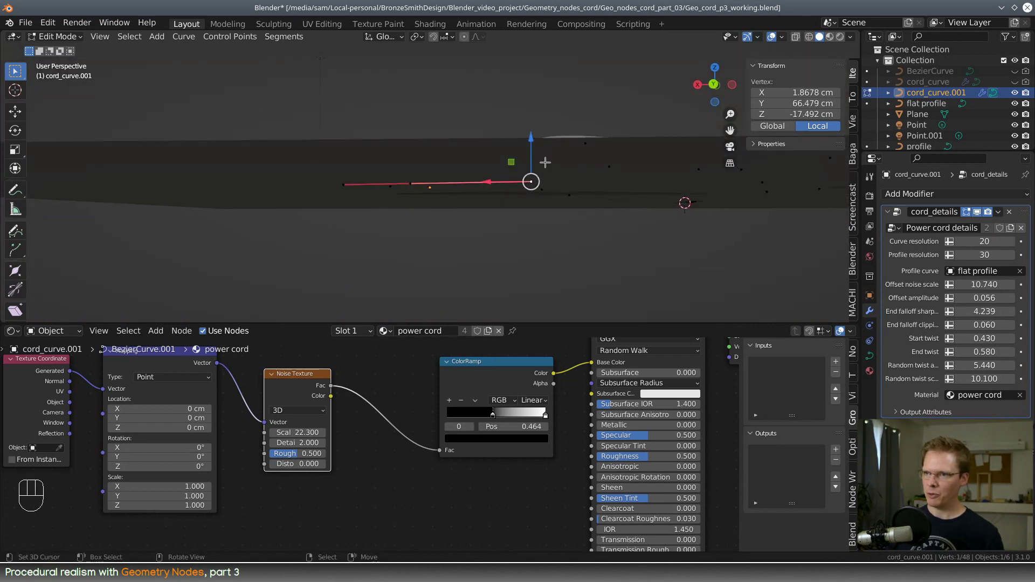
{"action": "left_click_drag", "start_coordinate": [534, 160], "coordinate": [534, 157]}
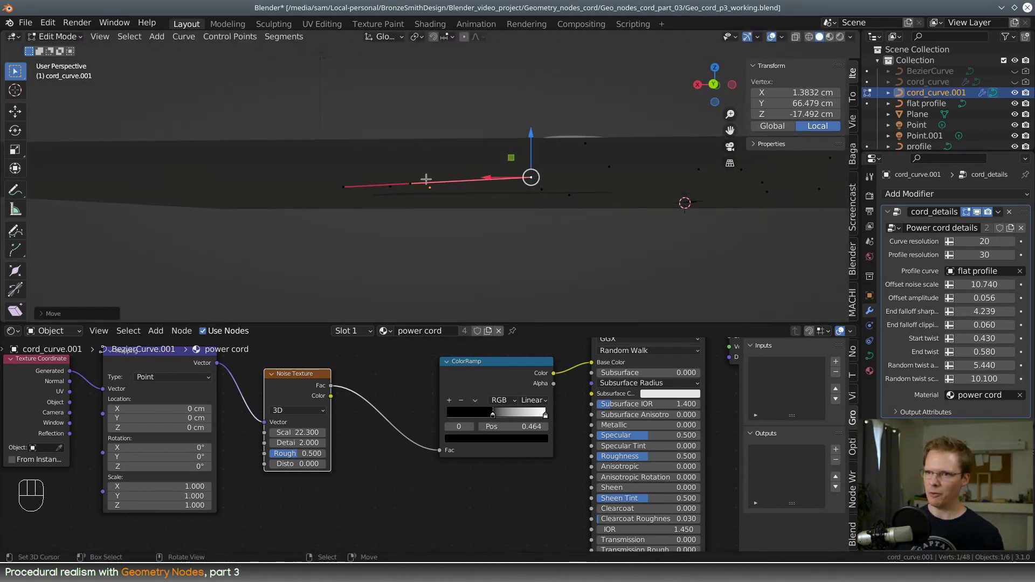
{"action": "right_click", "coordinate": [410, 179]}
{"action": "left_click_drag", "start_coordinate": [411, 164], "coordinate": [411, 164]}
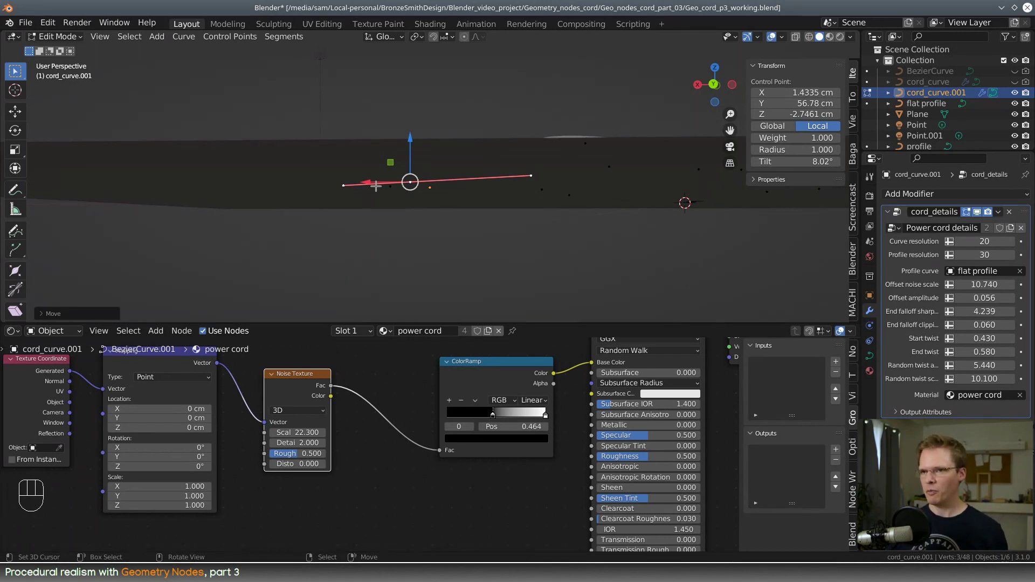
{"action": "middle_click_drag", "start_coordinate": [376, 186], "coordinate": [467, 231]}
{"action": "scroll", "coordinate": [489, 225], "scroll_direction": "up", "scroll_amount": 4}
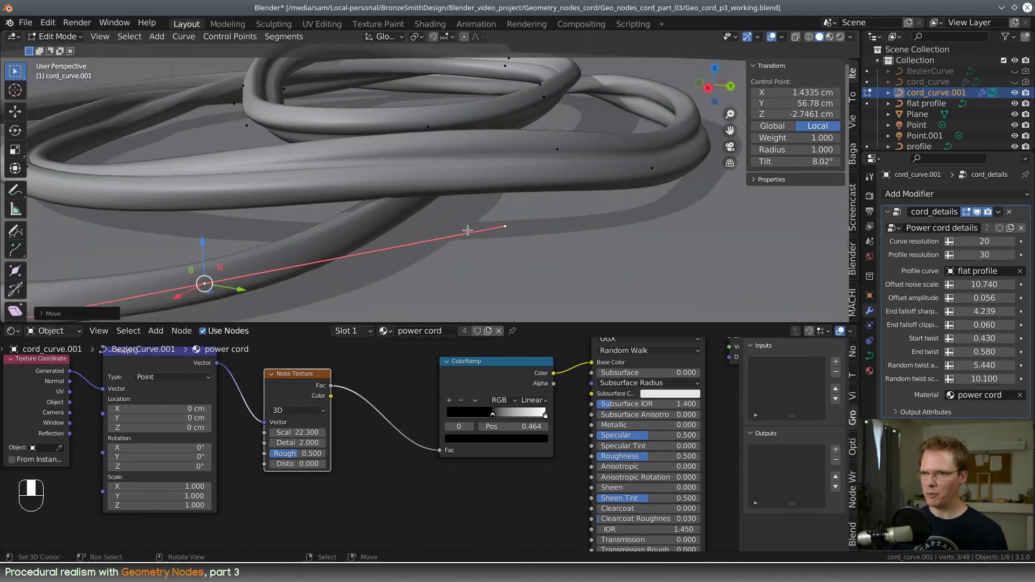
Step: Lower the control point at the bend of the small upper loop along Z so it sits closer to the strands below
{"action": "scroll", "coordinate": [564, 198], "scroll_direction": "down", "scroll_amount": 4}
{"action": "middle_click_drag", "start_coordinate": [533, 171], "coordinate": [501, 245]}
{"action": "middle_click_drag", "start_coordinate": [585, 225], "coordinate": [473, 244]}
{"action": "middle_click_drag", "start_coordinate": [717, 249], "coordinate": [448, 206], "text": "shift"}
{"action": "middle_click_drag", "start_coordinate": [545, 191], "coordinate": [506, 213]}
{"action": "right_click", "coordinate": [310, 231]}
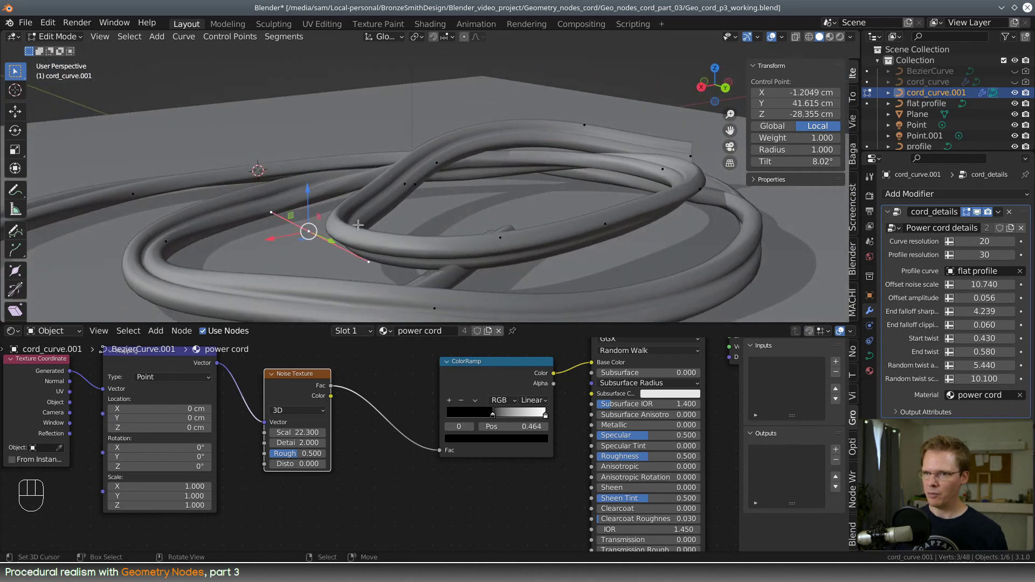
{"action": "middle_click_drag", "start_coordinate": [358, 225], "coordinate": [476, 204]}
{"action": "right_click", "coordinate": [411, 243]}
{"action": "left_click_drag", "start_coordinate": [408, 209], "coordinate": [408, 209]}
{"action": "right_click", "coordinate": [492, 234]}
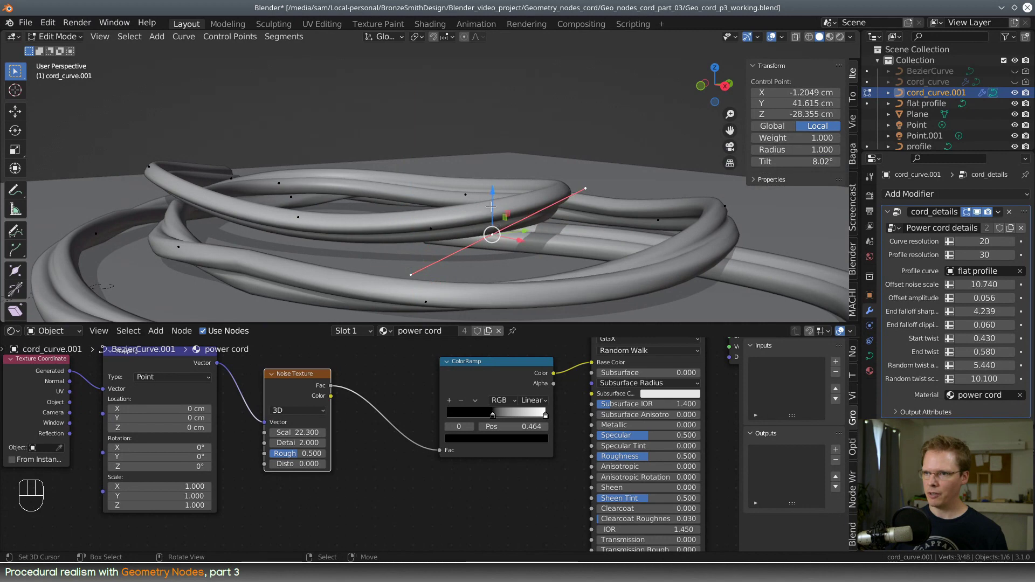
{"action": "left_click_drag", "start_coordinate": [491, 206], "coordinate": [492, 233]}
Step: Raise another control point of the upper loop along Z
{"action": "middle_click_drag", "start_coordinate": [620, 256], "coordinate": [516, 259]}
{"action": "right_click", "coordinate": [606, 220]}
{"action": "middle_click_drag", "start_coordinate": [606, 220], "coordinate": [571, 214]}
{"action": "right_click", "coordinate": [479, 241]}
{"action": "left_click_drag", "start_coordinate": [481, 214], "coordinate": [482, 186]}
{"action": "middle_click_drag", "start_coordinate": [632, 213], "coordinate": [724, 224]}
{"action": "middle_click_drag", "start_coordinate": [640, 227], "coordinate": [724, 270]}
Step: Slide the next upper-loop control point sideways to local Z about -73.1 cm and lower it to local X about 1.61 cm
{"action": "left_click", "coordinate": [657, 270]}
{"action": "left_click_drag", "start_coordinate": [629, 246], "coordinate": [604, 242]}
{"action": "middle_click_drag", "start_coordinate": [684, 270], "coordinate": [734, 253]}
{"action": "left_click_drag", "start_coordinate": [633, 159], "coordinate": [631, 178]}
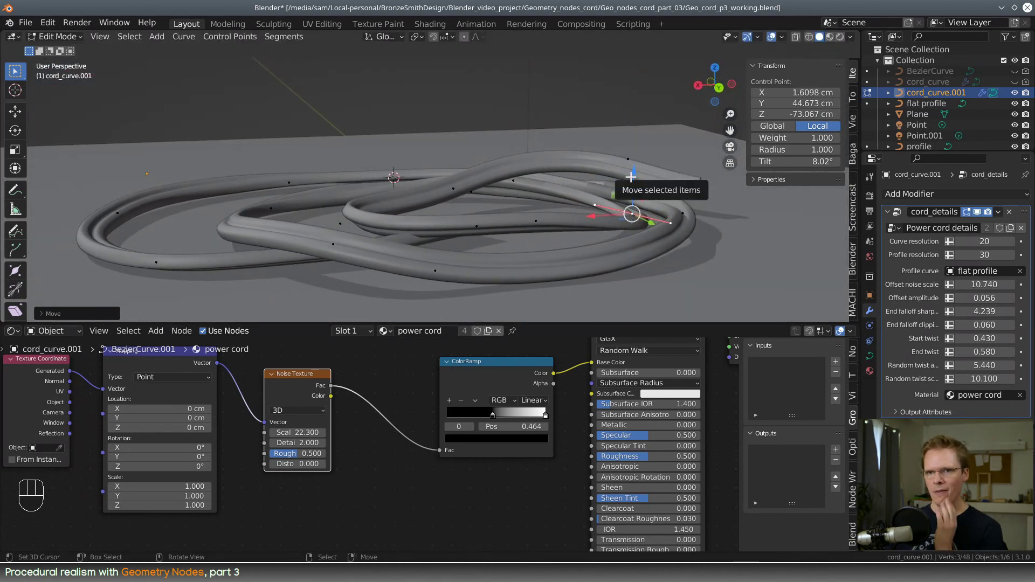
Step: Move the control point next to the cord's raised end outward along global X to local Z about -87.6 cm
{"action": "middle_click_drag", "start_coordinate": [676, 253], "coordinate": [647, 266]}
{"action": "right_click", "coordinate": [721, 195]}
{"action": "middle_click_drag", "start_coordinate": [721, 195], "coordinate": [486, 227]}
{"action": "key", "text": "g"}
{"action": "key", "text": "x"}
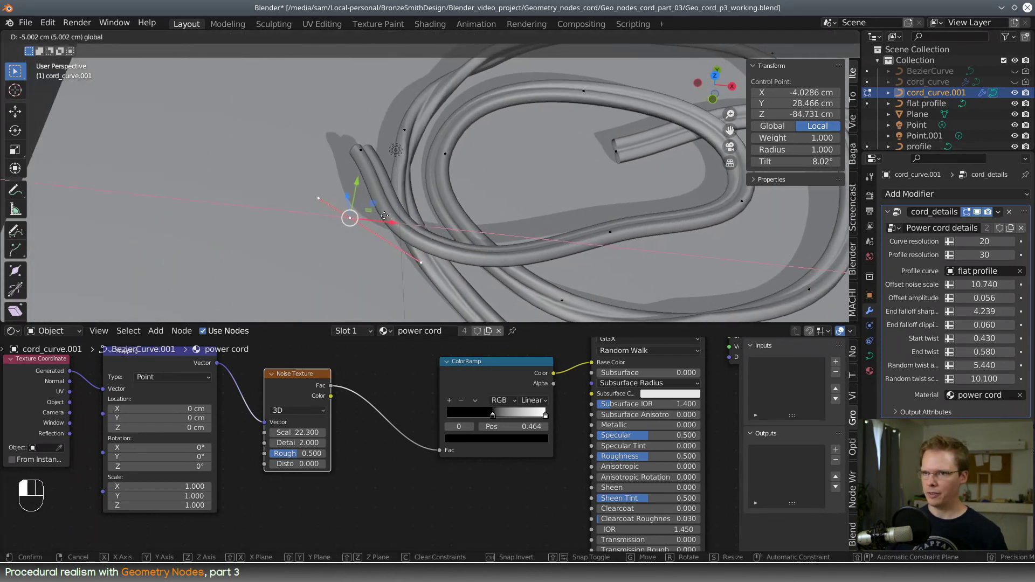
{"action": "mouse_move", "coordinate": [348, 205]}
{"action": "left_mouse_down"}
{"action": "mouse_move", "coordinate": [333, 204]}
{"action": "mouse_move", "coordinate": [365, 207]}
{"action": "left_mouse_up"}
{"action": "middle_click_drag", "start_coordinate": [455, 227], "coordinate": [382, 157]}
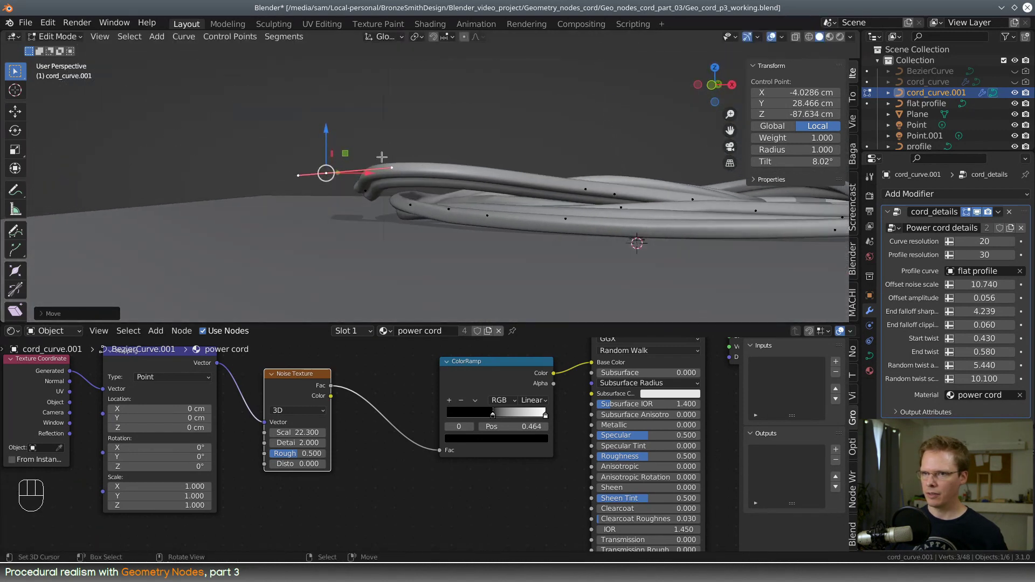
Step: Lower that control point and the cord's end point along Z, the end point to local X about 0.2 cm
{"action": "left_click_drag", "start_coordinate": [324, 137], "coordinate": [365, 204]}
{"action": "right_click", "coordinate": [364, 203]}
{"action": "left_click_drag", "start_coordinate": [365, 147], "coordinate": [365, 157]}
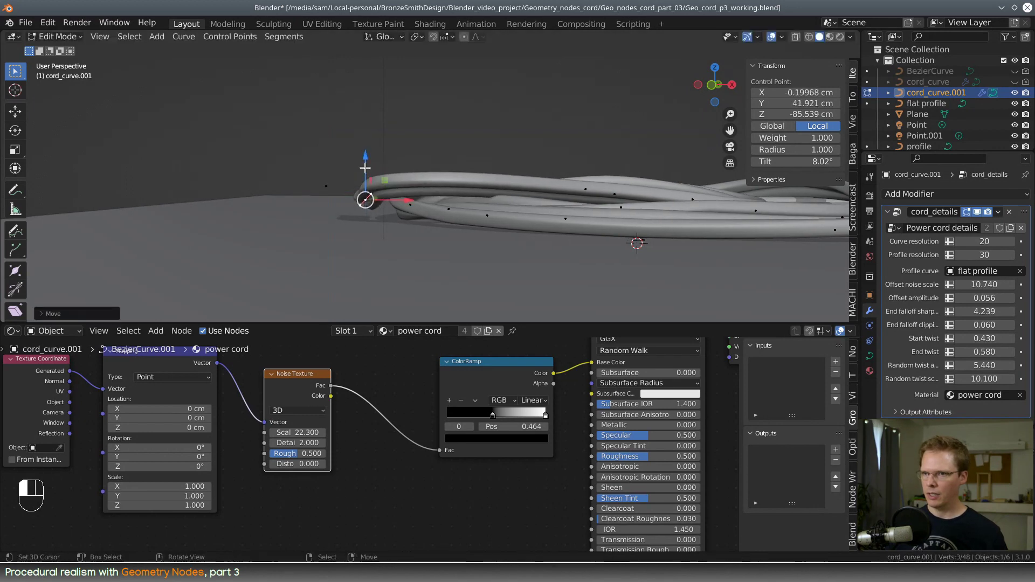
Step: Move the control point on the crossing strand near that end to local X about -3.61, Y 29.95 and Z -62.35 cm
{"action": "middle_click_drag", "start_coordinate": [516, 198], "coordinate": [487, 212]}
{"action": "right_click", "coordinate": [587, 211]}
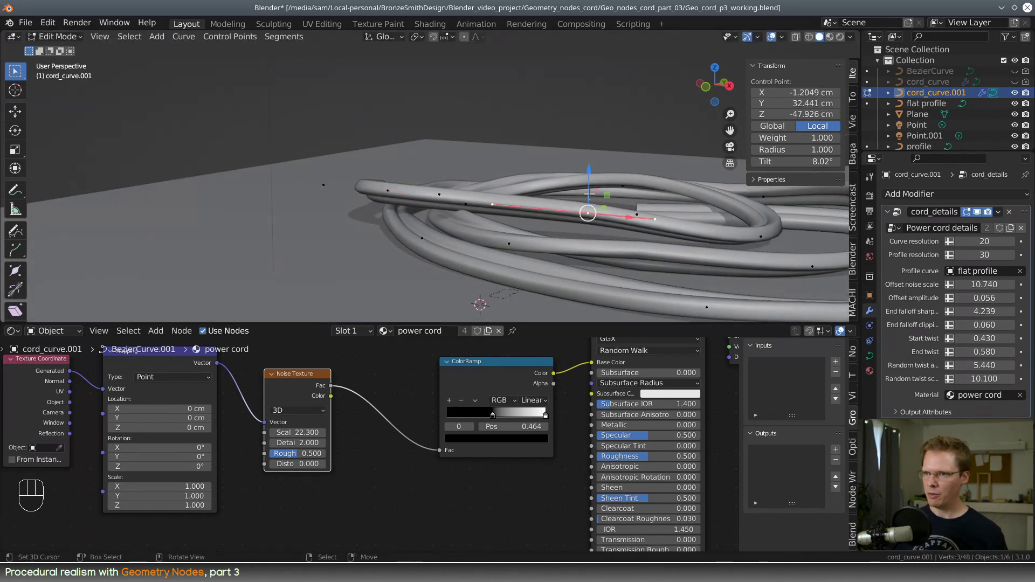
{"action": "left_click_drag", "start_coordinate": [588, 194], "coordinate": [588, 184]}
{"action": "middle_click_drag", "start_coordinate": [625, 214], "coordinate": [629, 289]}
{"action": "left_click_drag", "start_coordinate": [627, 297], "coordinate": [531, 254]}
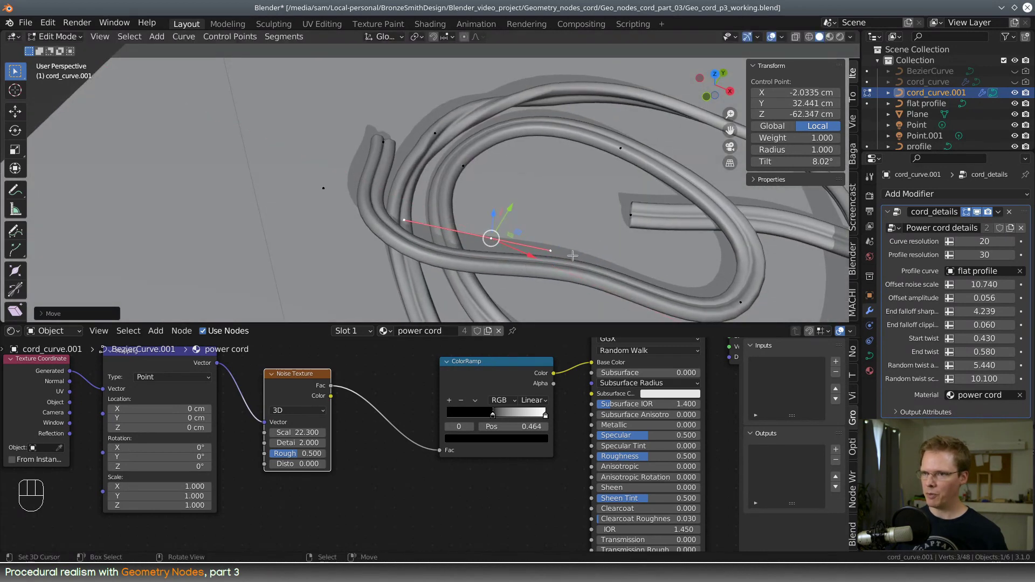
{"action": "middle_click_drag", "start_coordinate": [573, 256], "coordinate": [535, 268]}
{"action": "left_click_drag", "start_coordinate": [448, 265], "coordinate": [422, 273]}
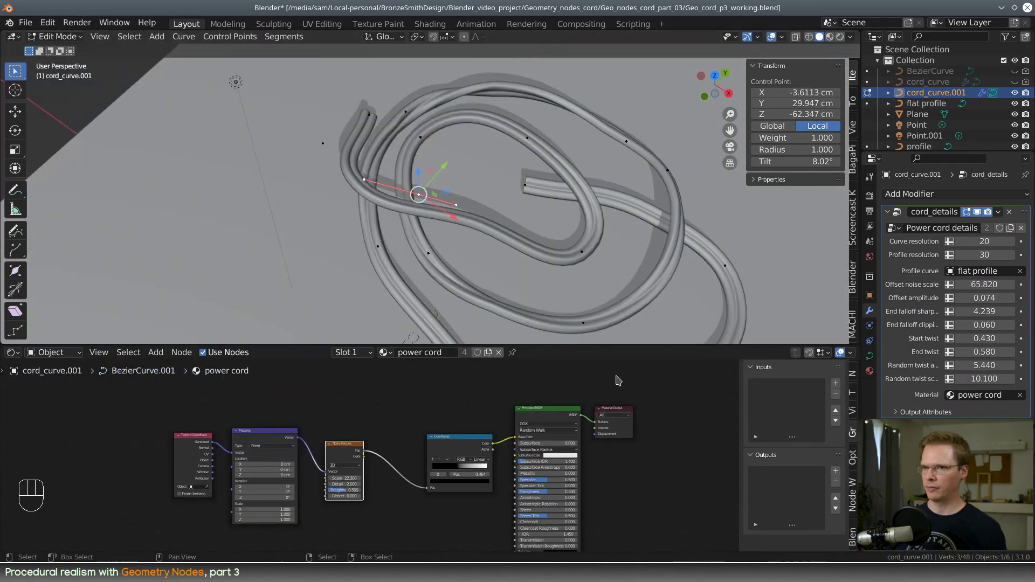